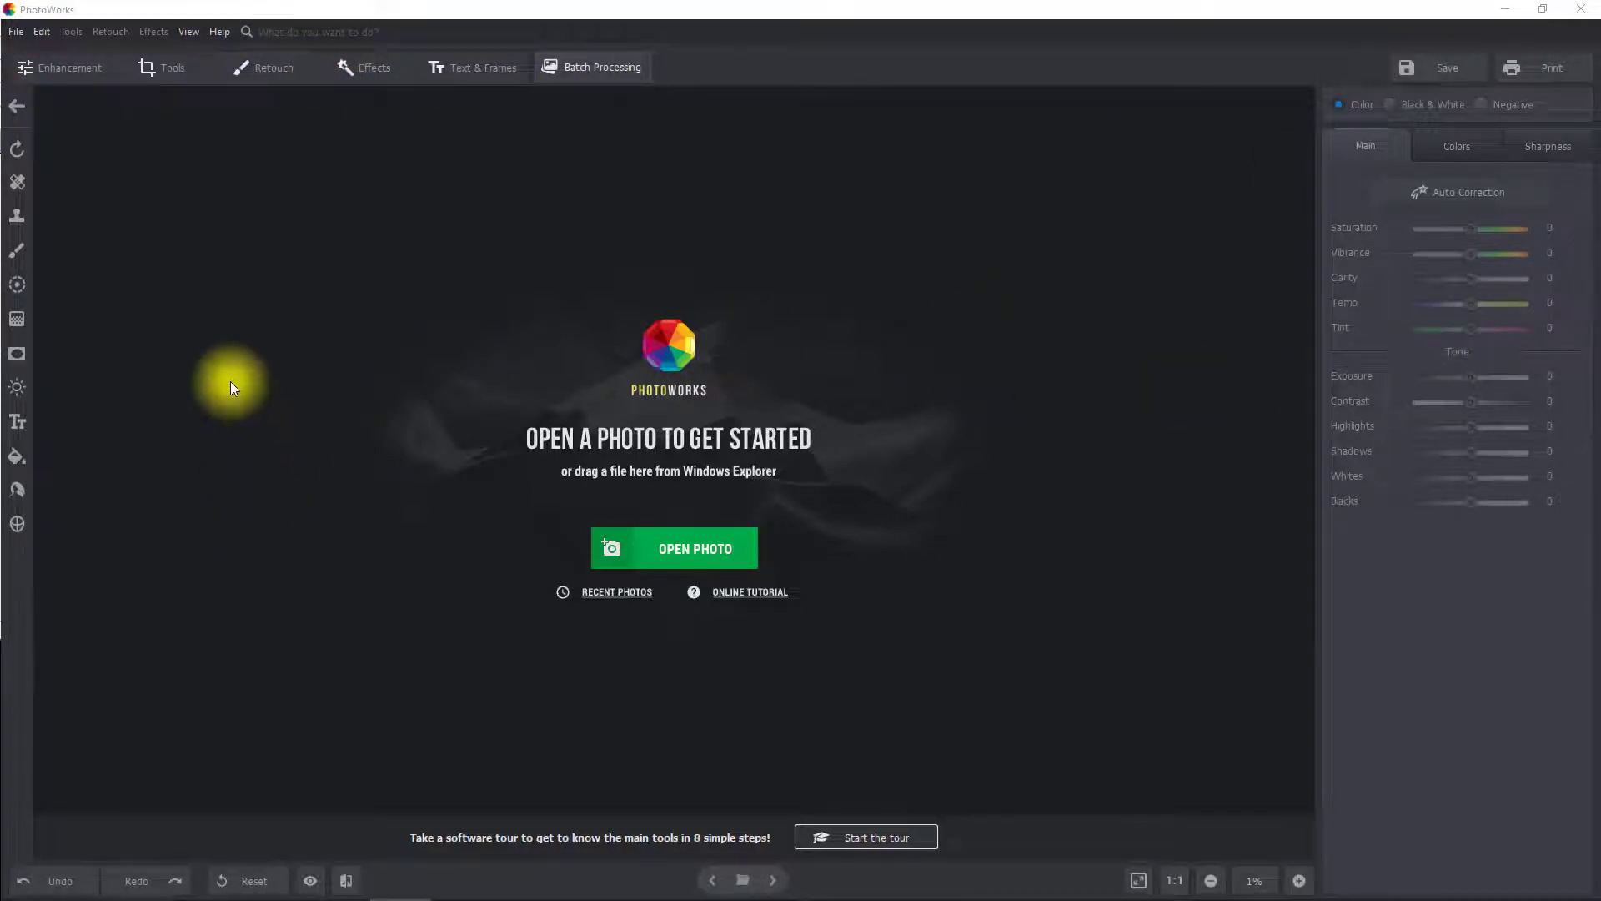
Open the portrait photo of the dark-haired woman in the white embroidered blouse from the Desktop folder
click(702, 557)
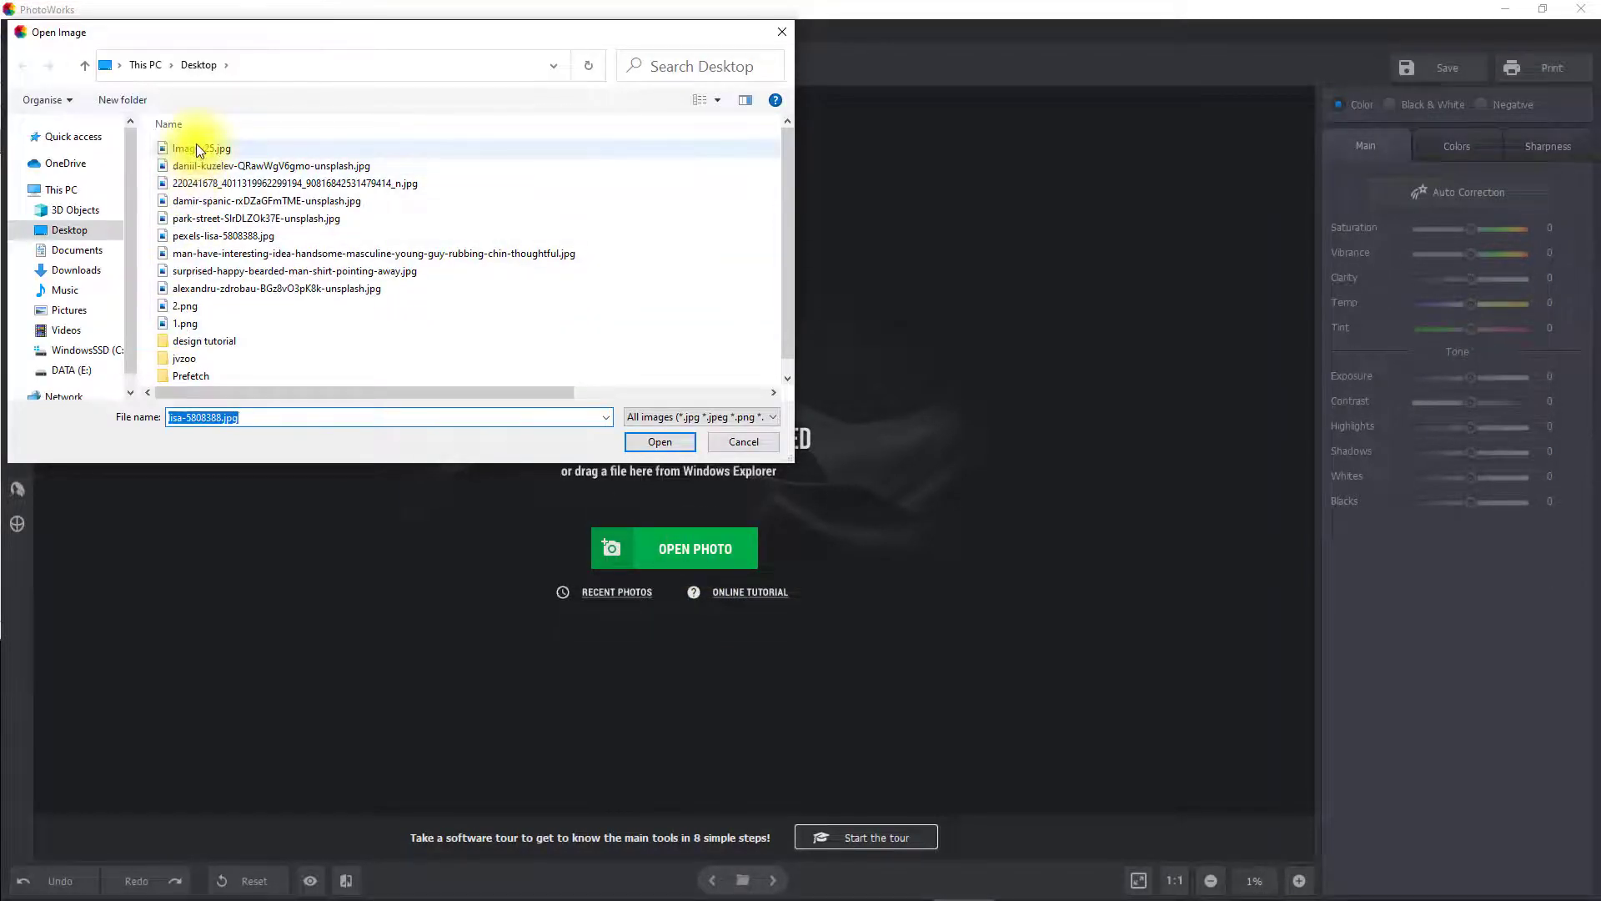
click(198, 146)
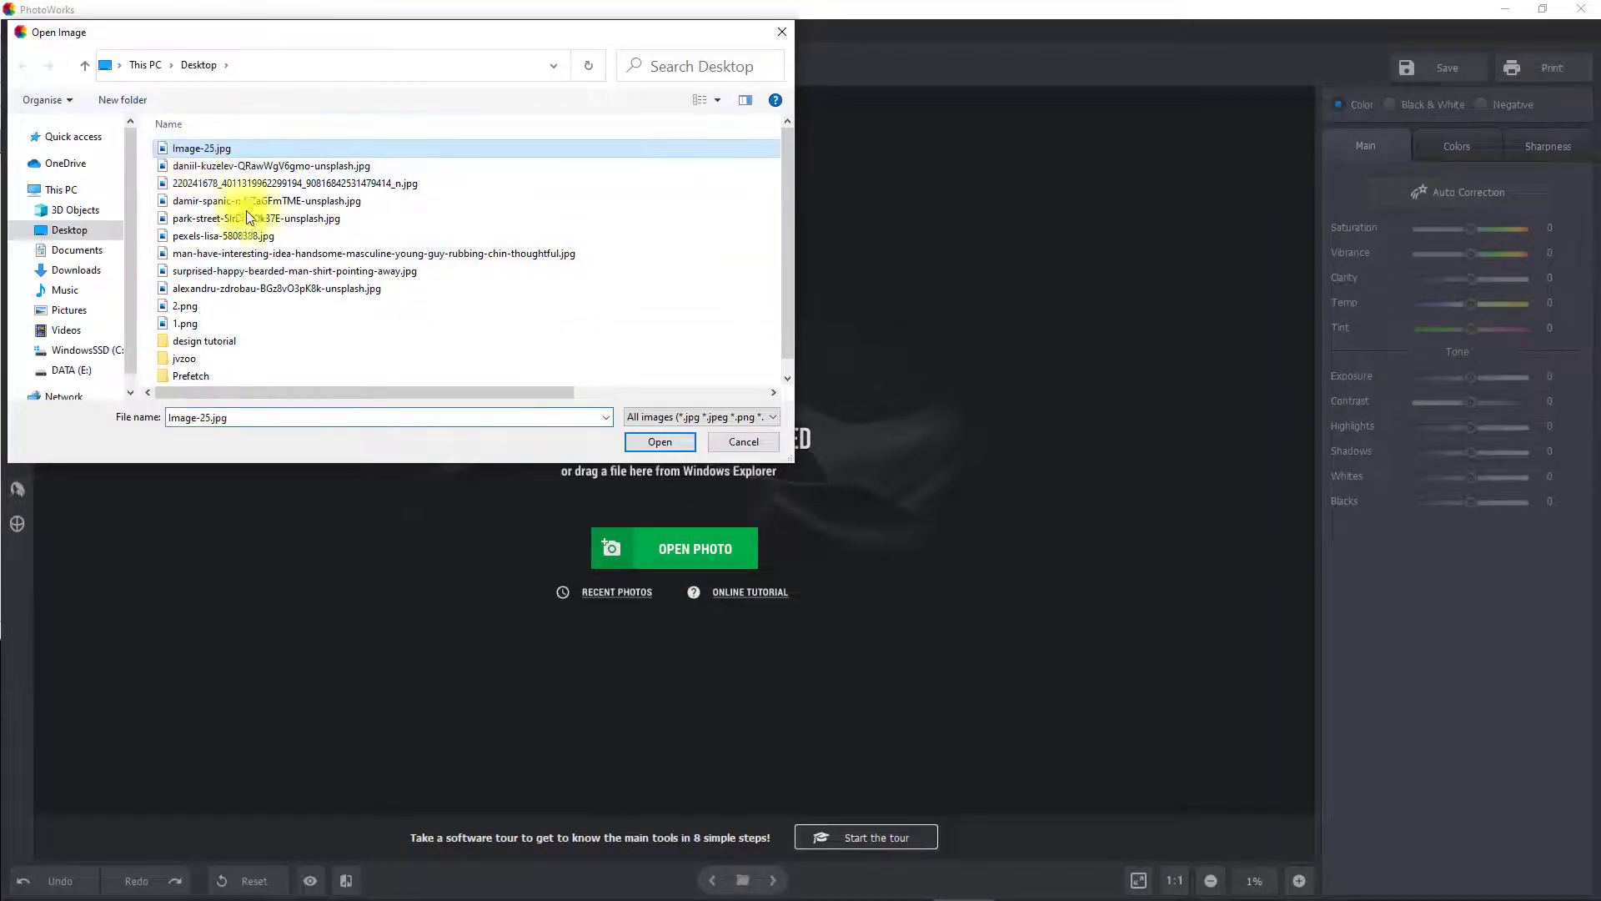
click(667, 448)
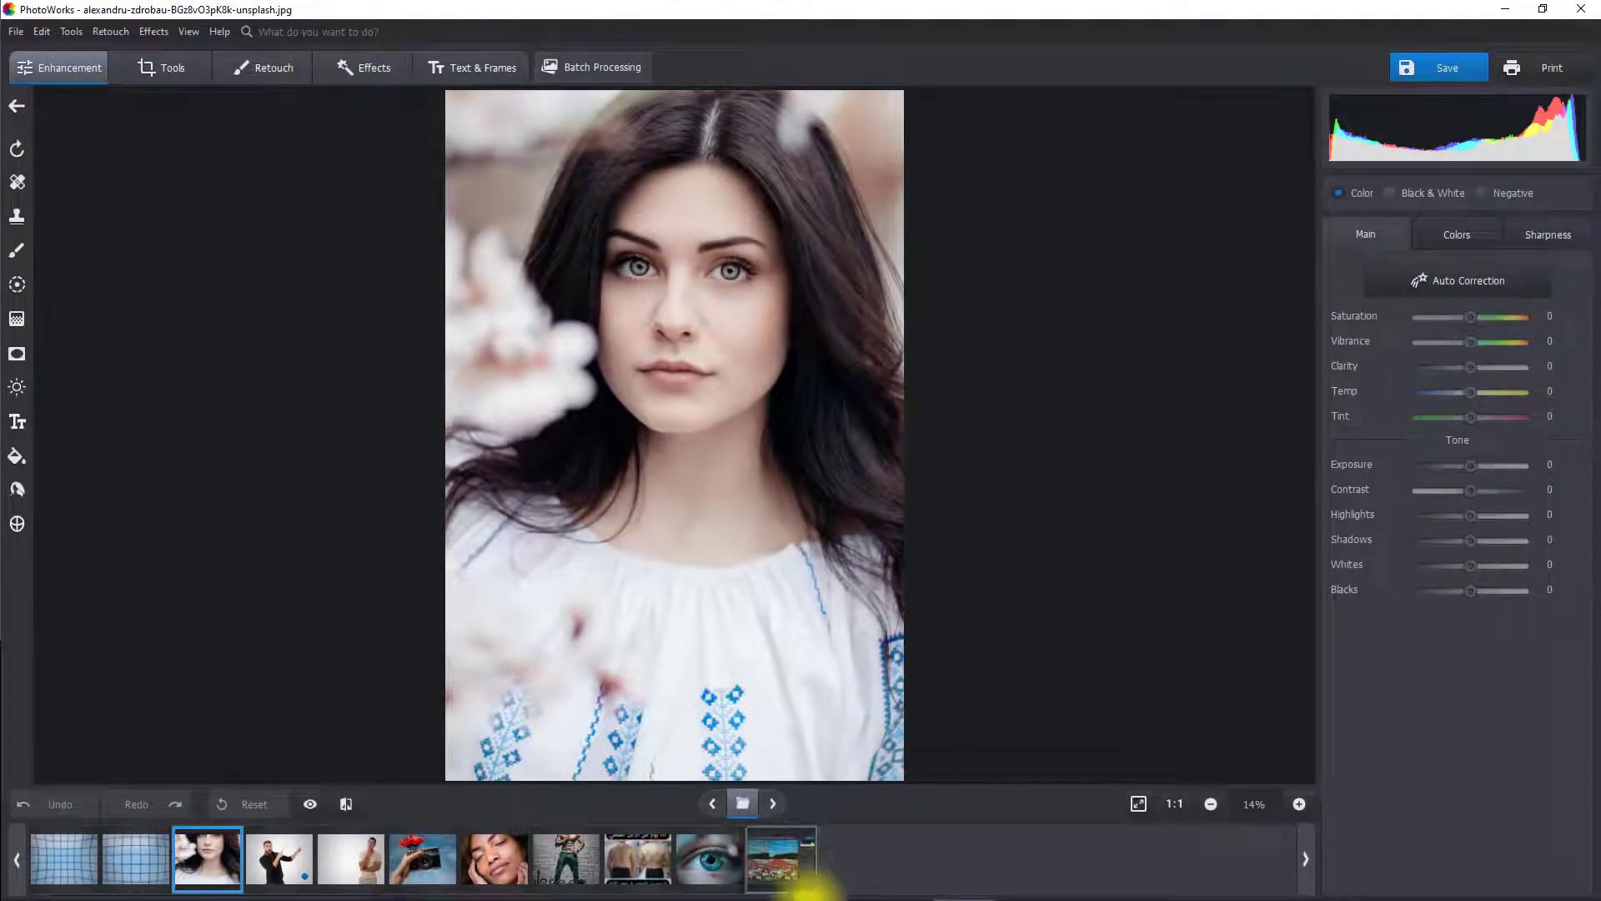
mouse_move(809, 899)
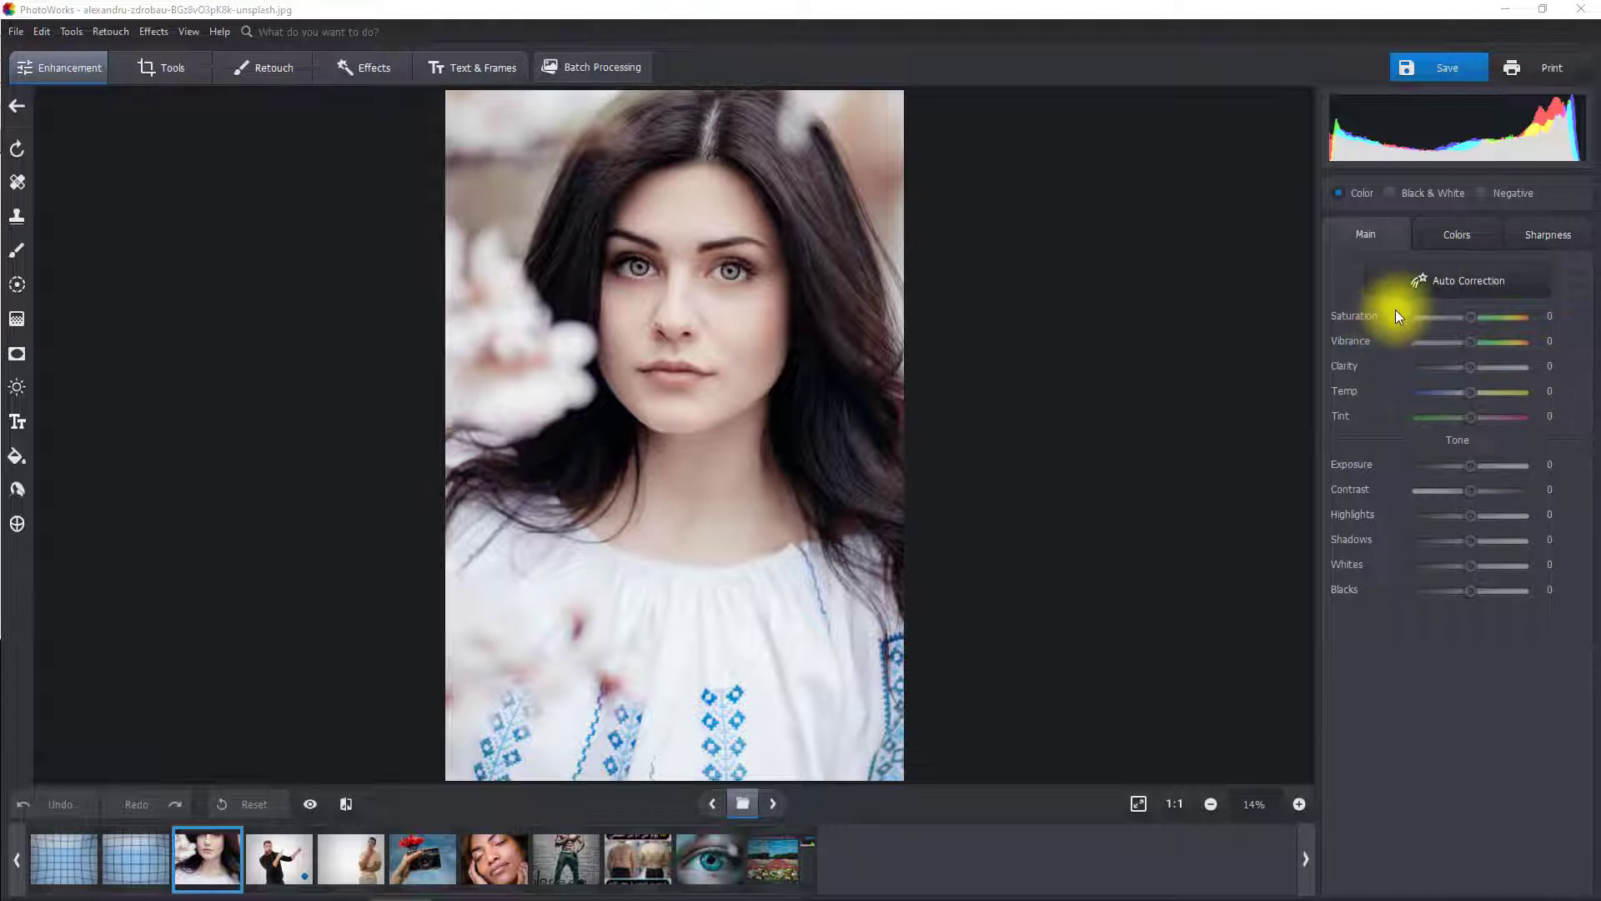
Apply Auto Correction to the portrait and compare the before and after versions side by side
click(1443, 283)
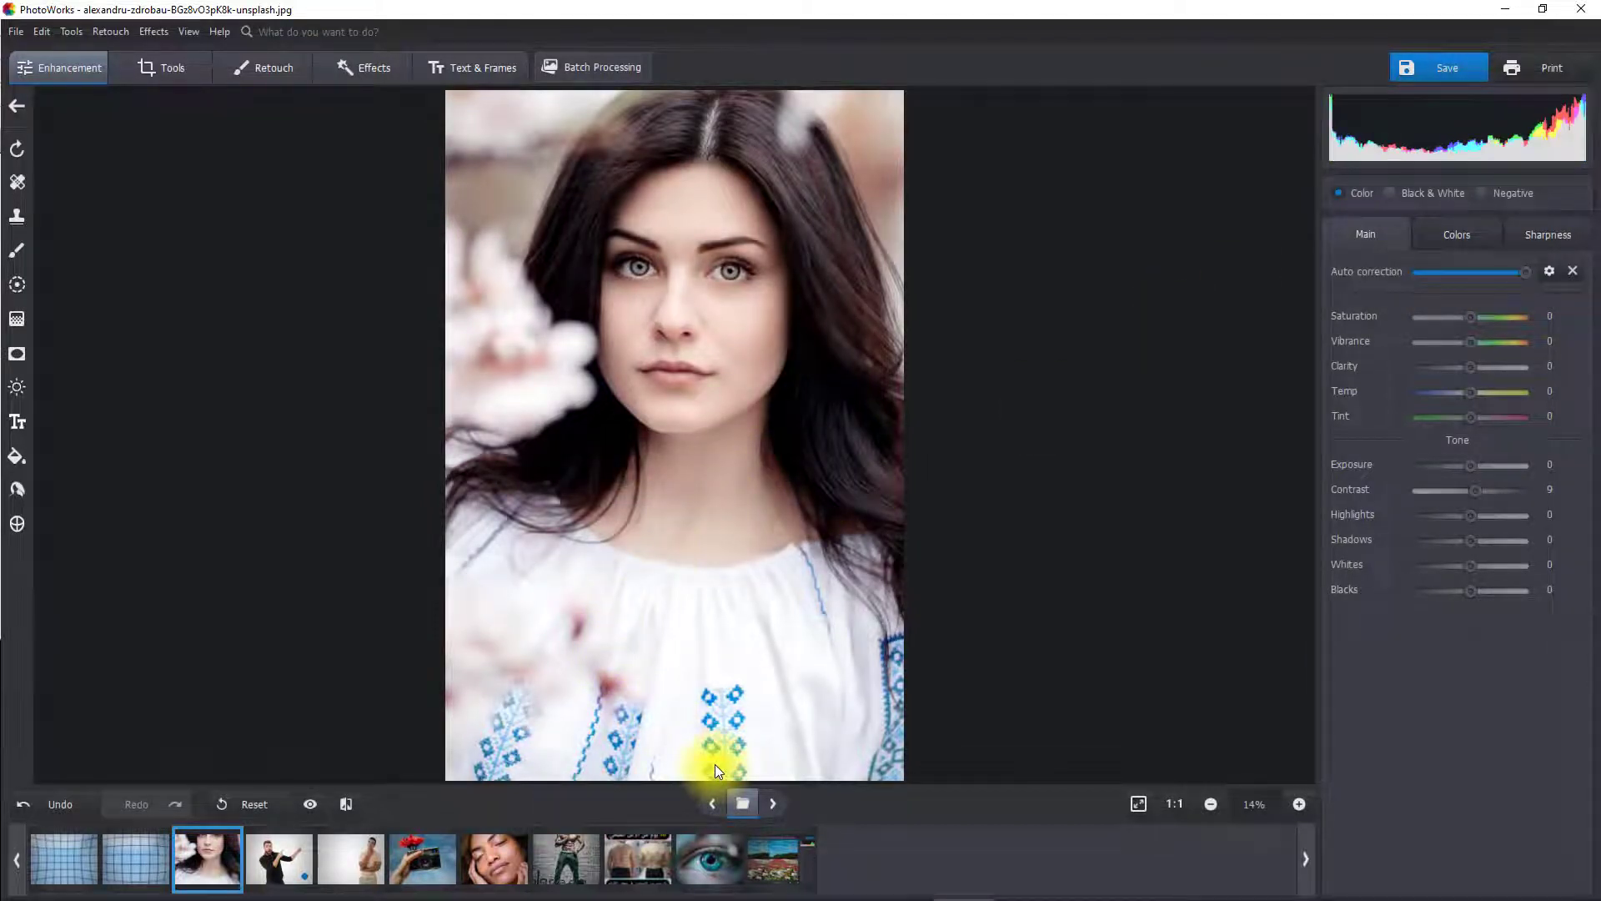
click(344, 807)
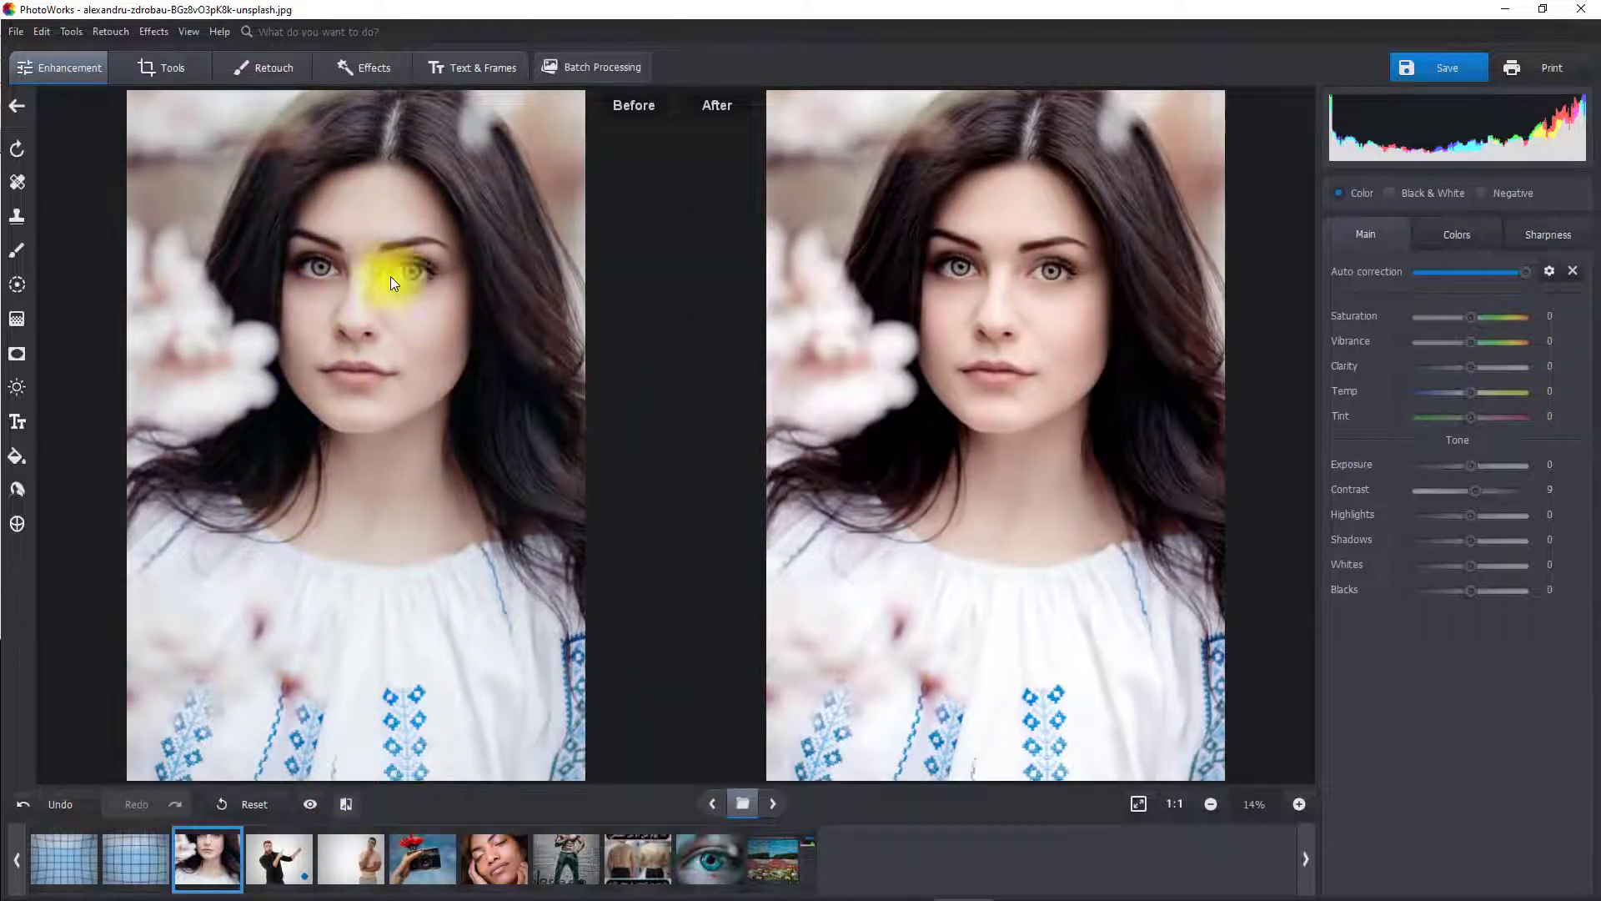
click(343, 806)
Switch the preview repeatedly between the original and the auto-corrected portrait, and reset all changes
click(308, 804)
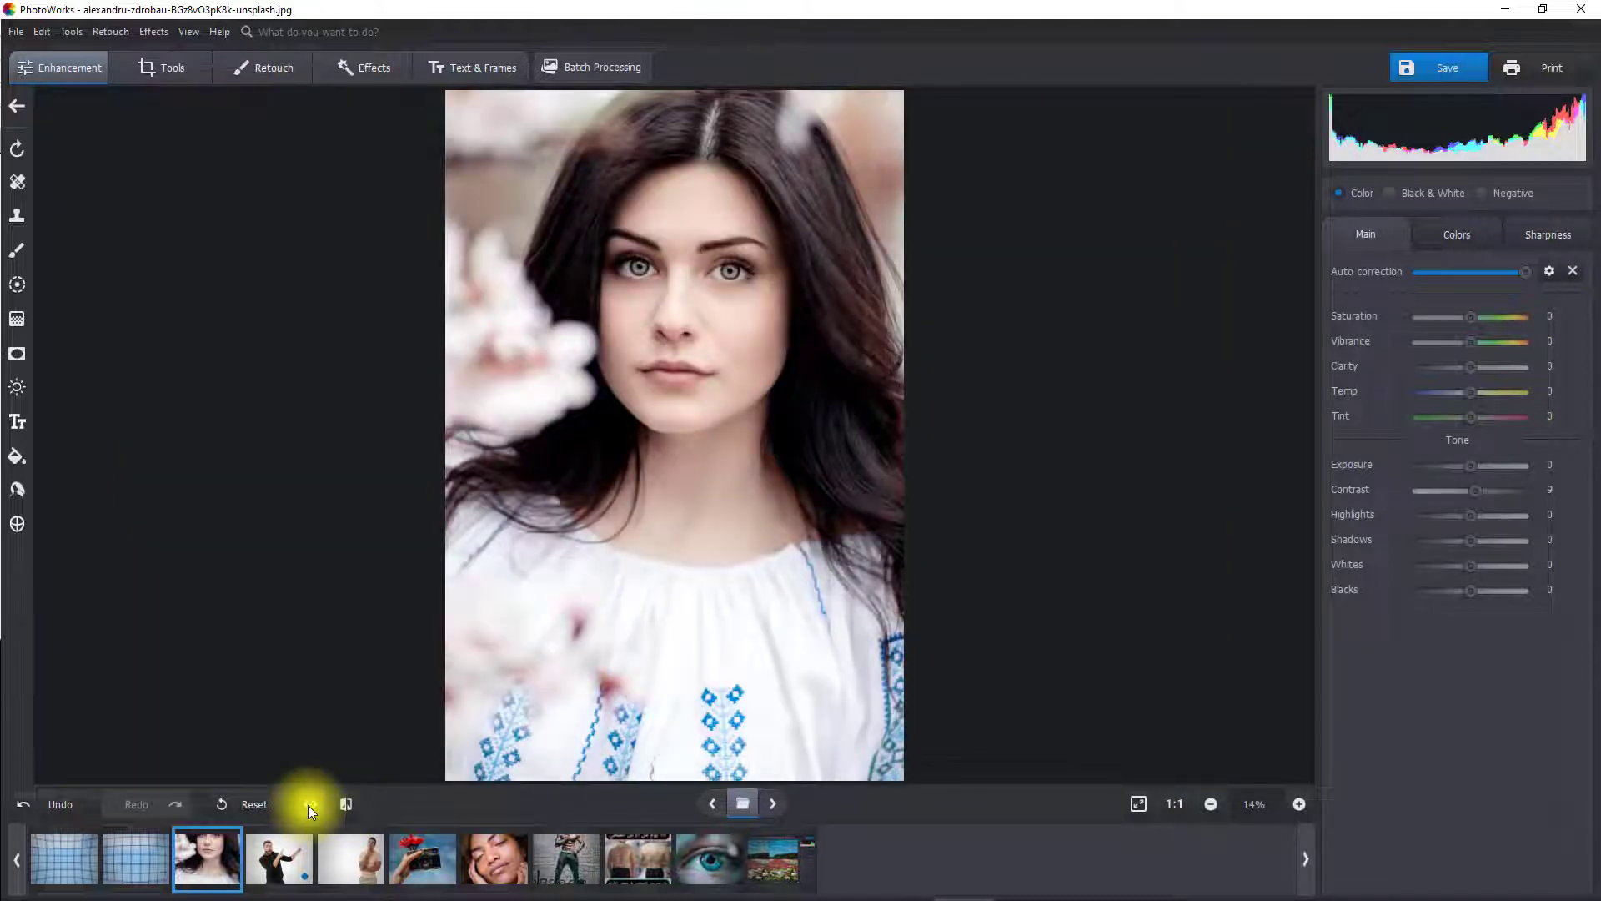
click(308, 804)
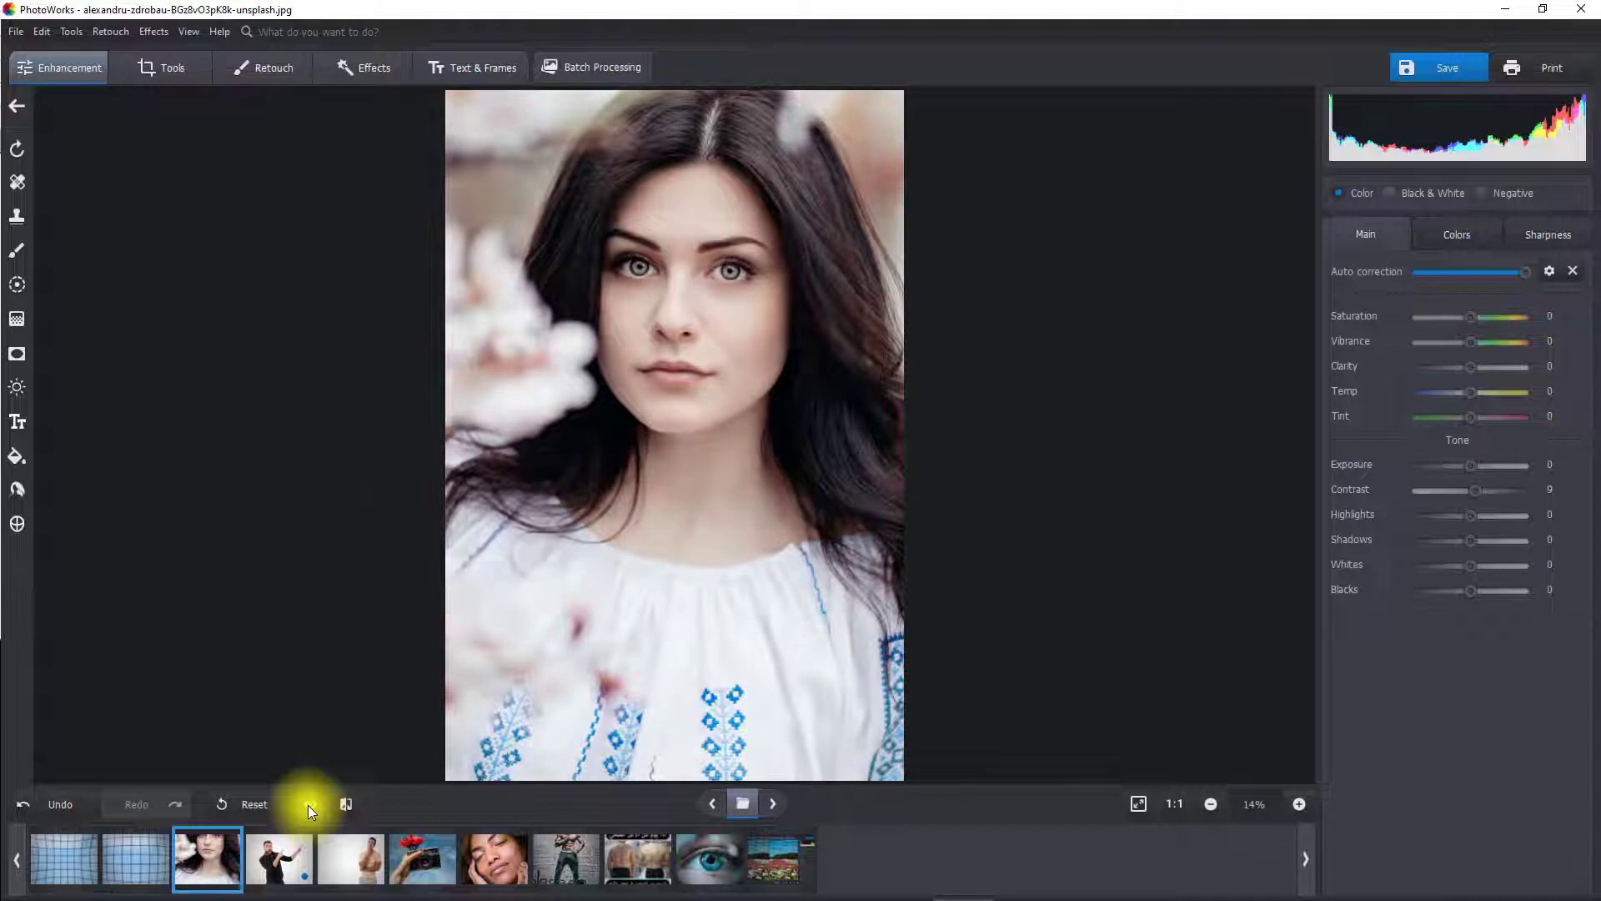
click(308, 804)
click(308, 803)
click(308, 804)
click(305, 807)
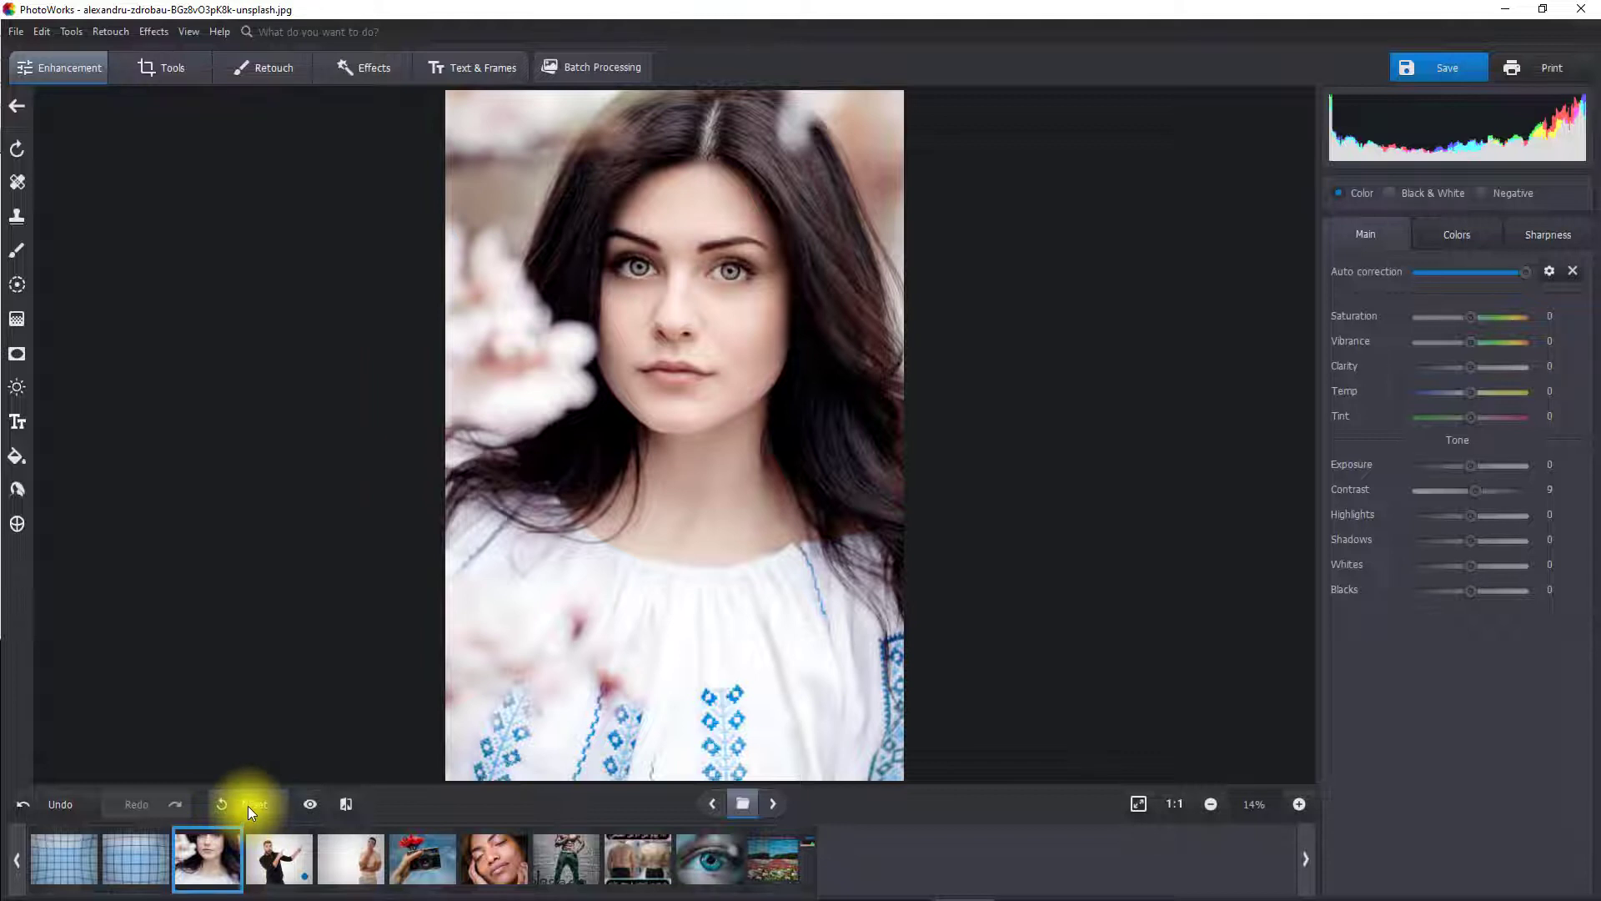
click(248, 806)
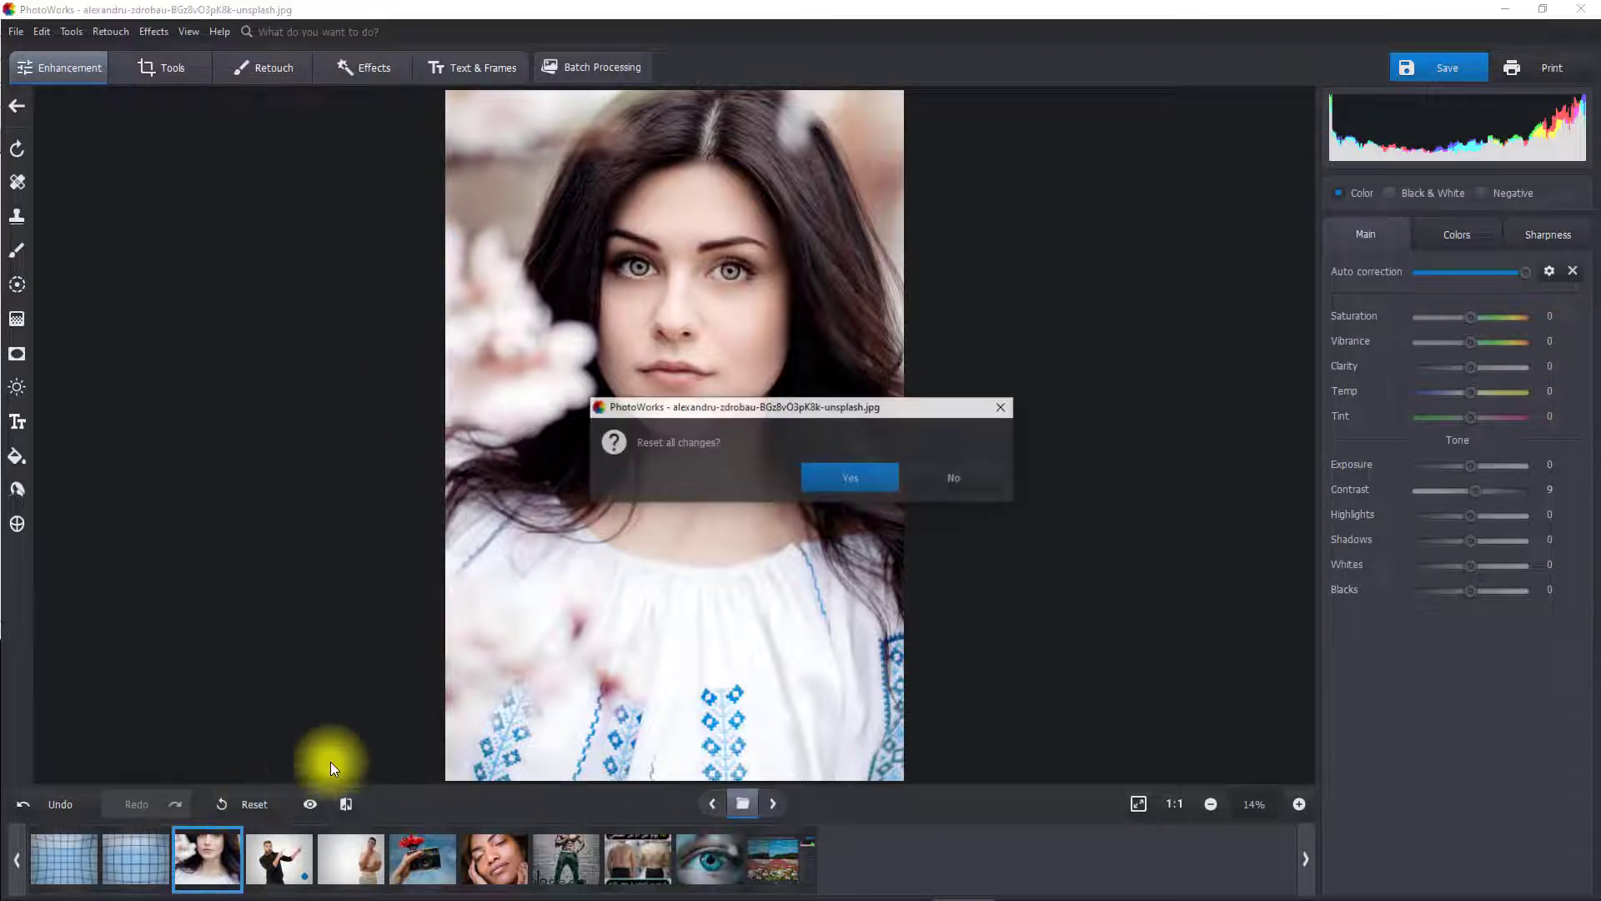
click(825, 473)
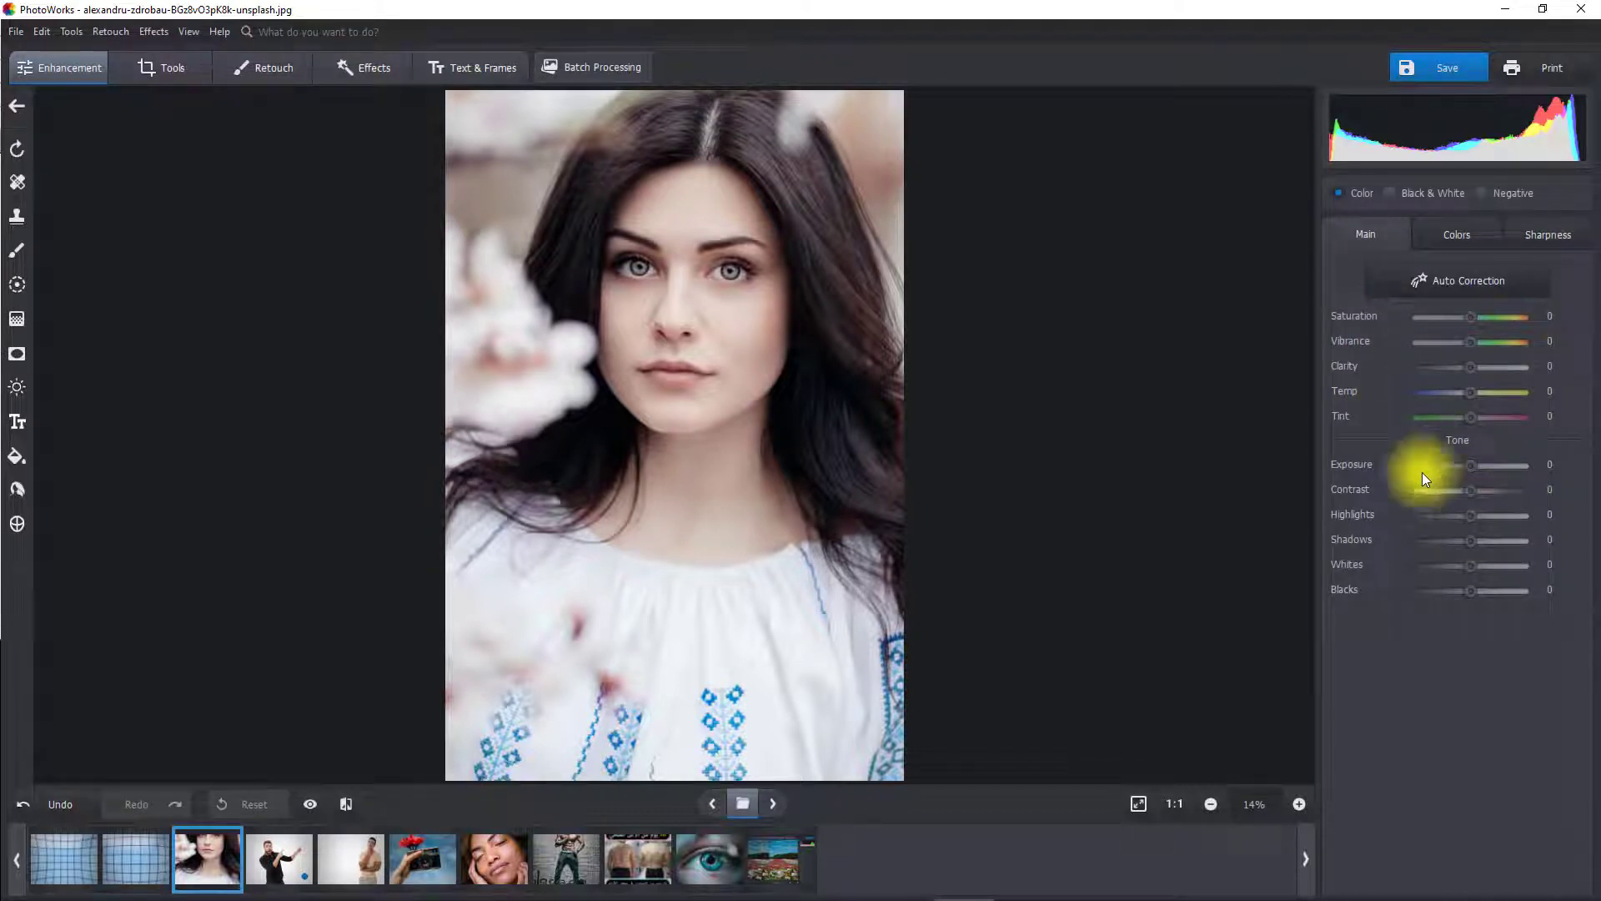
Try a saturation of 27 on the portrait, and reset all changes
drag(1459, 320, 1484, 318)
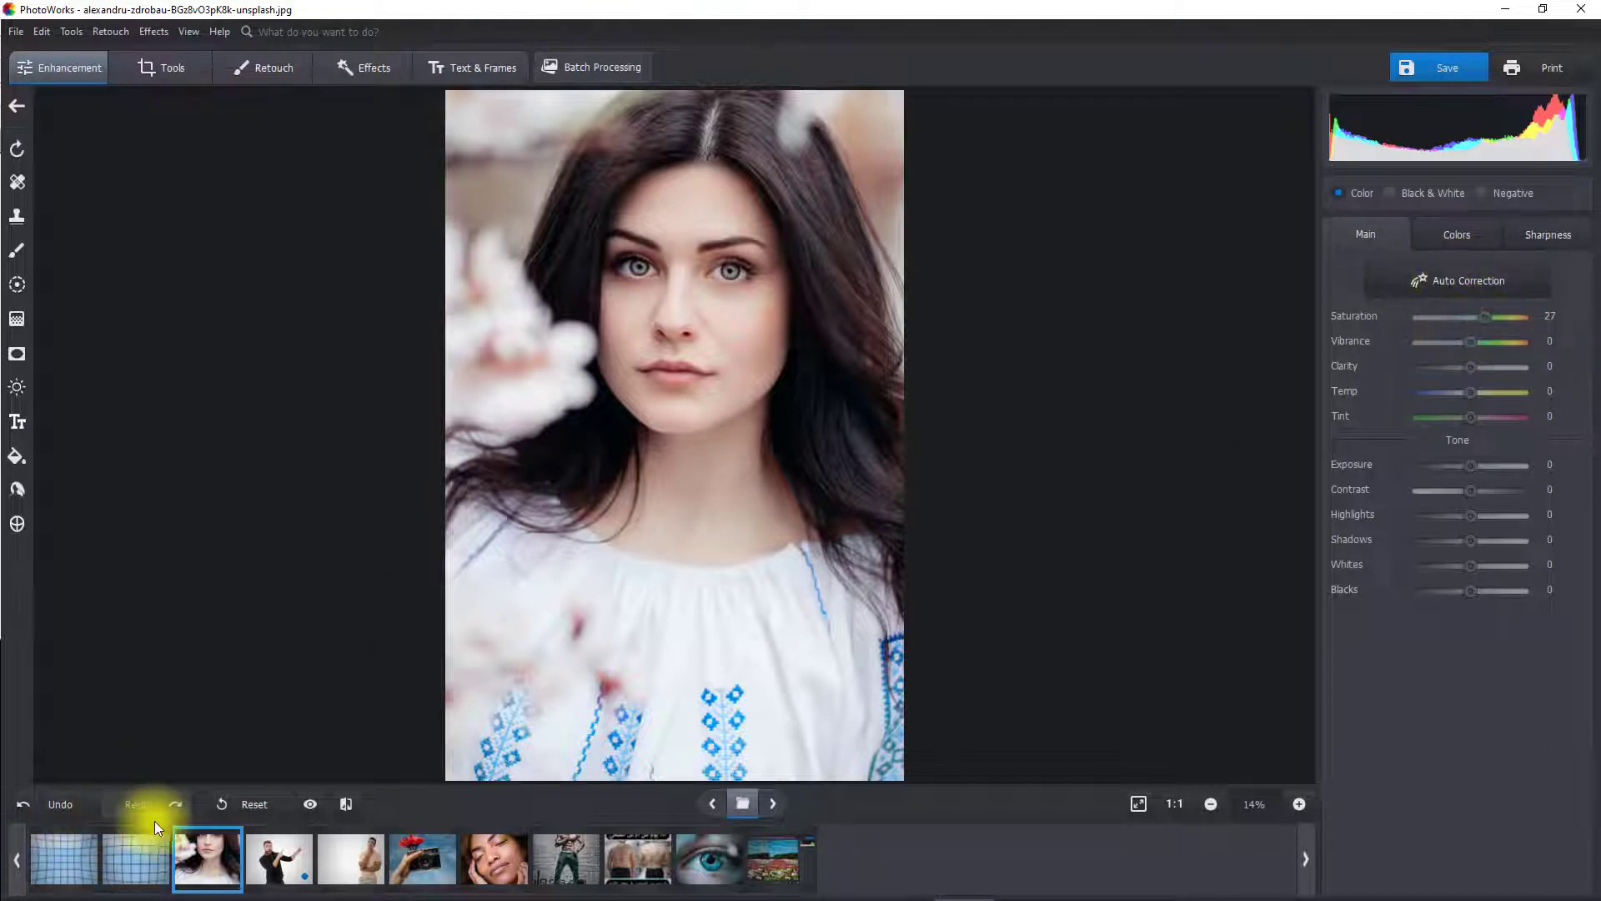
click(249, 805)
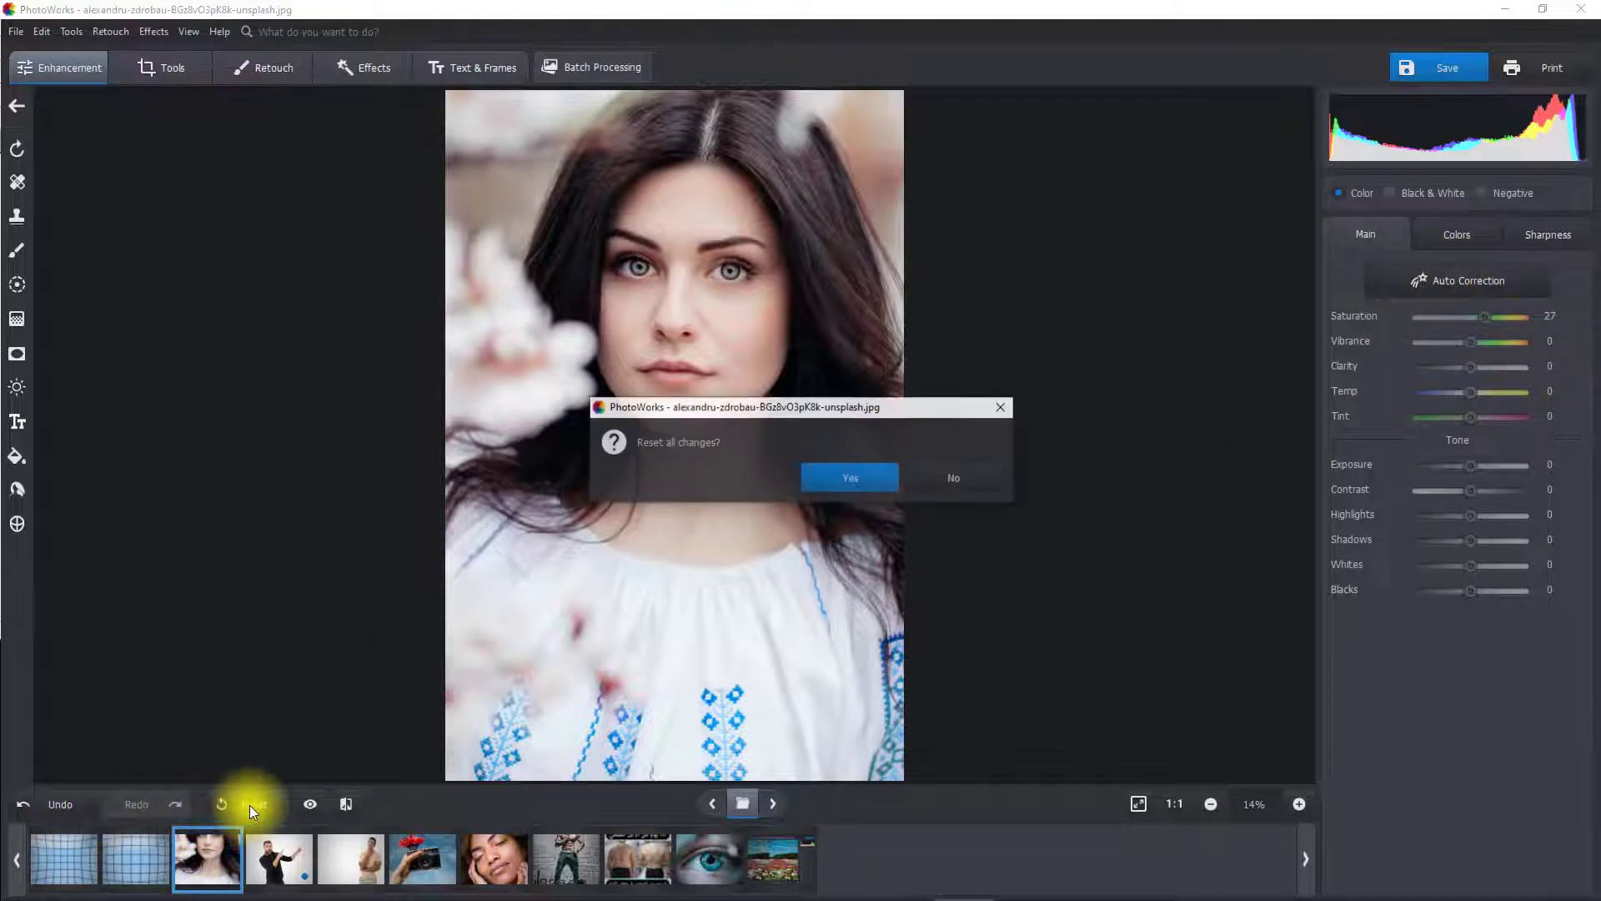
click(847, 478)
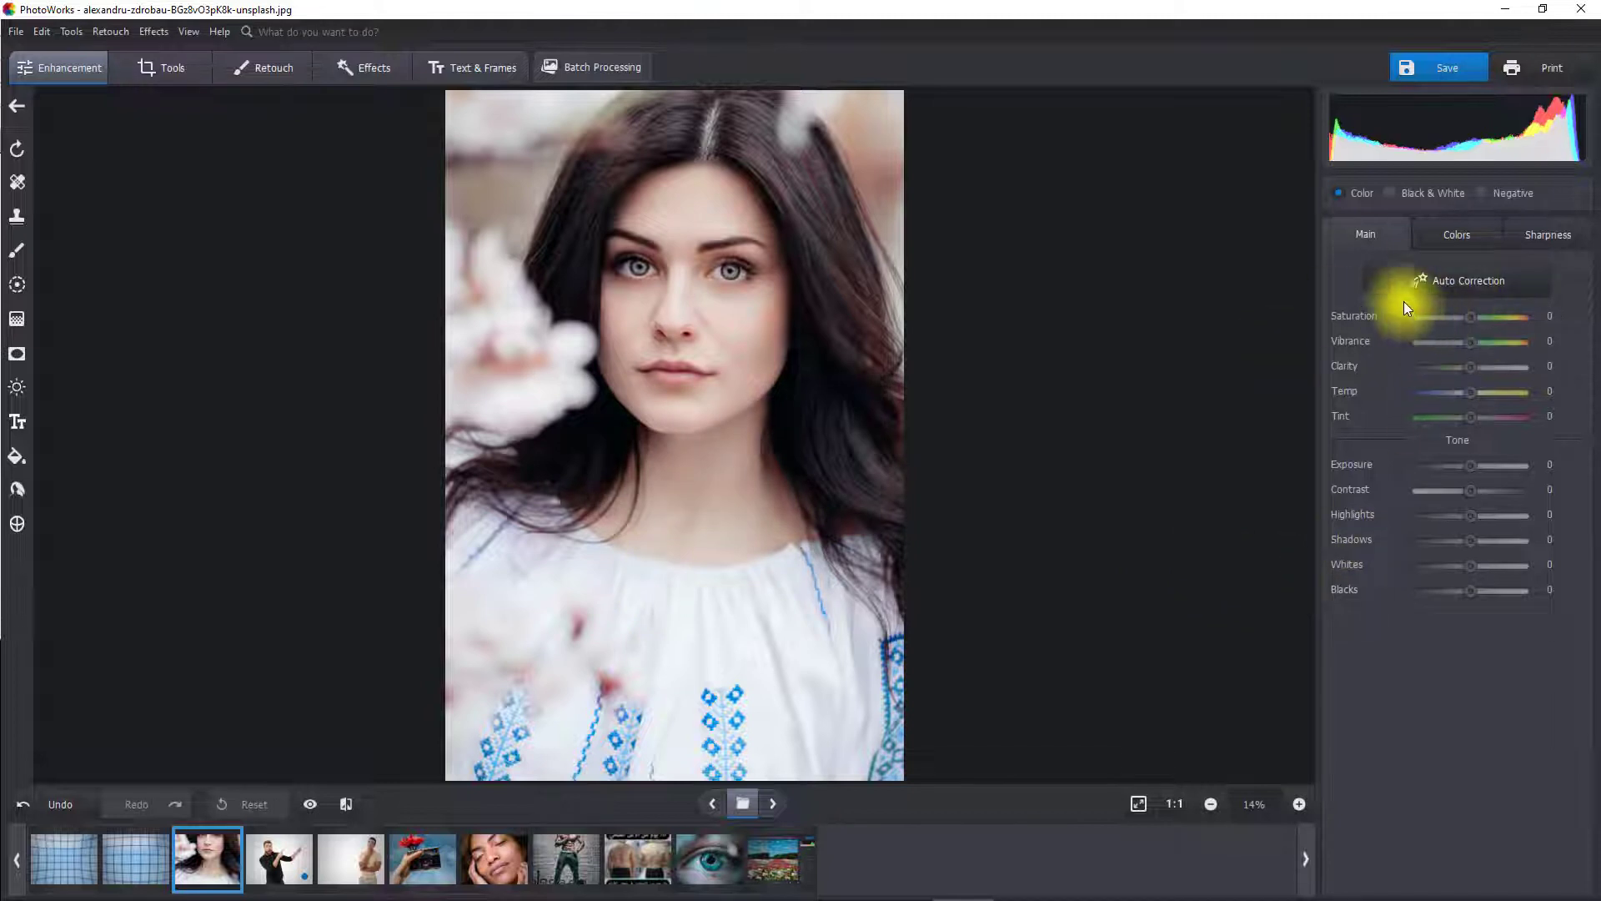
Examine the portrait's hue, saturation and luminance color adjustments and its sharpness settings
click(1438, 235)
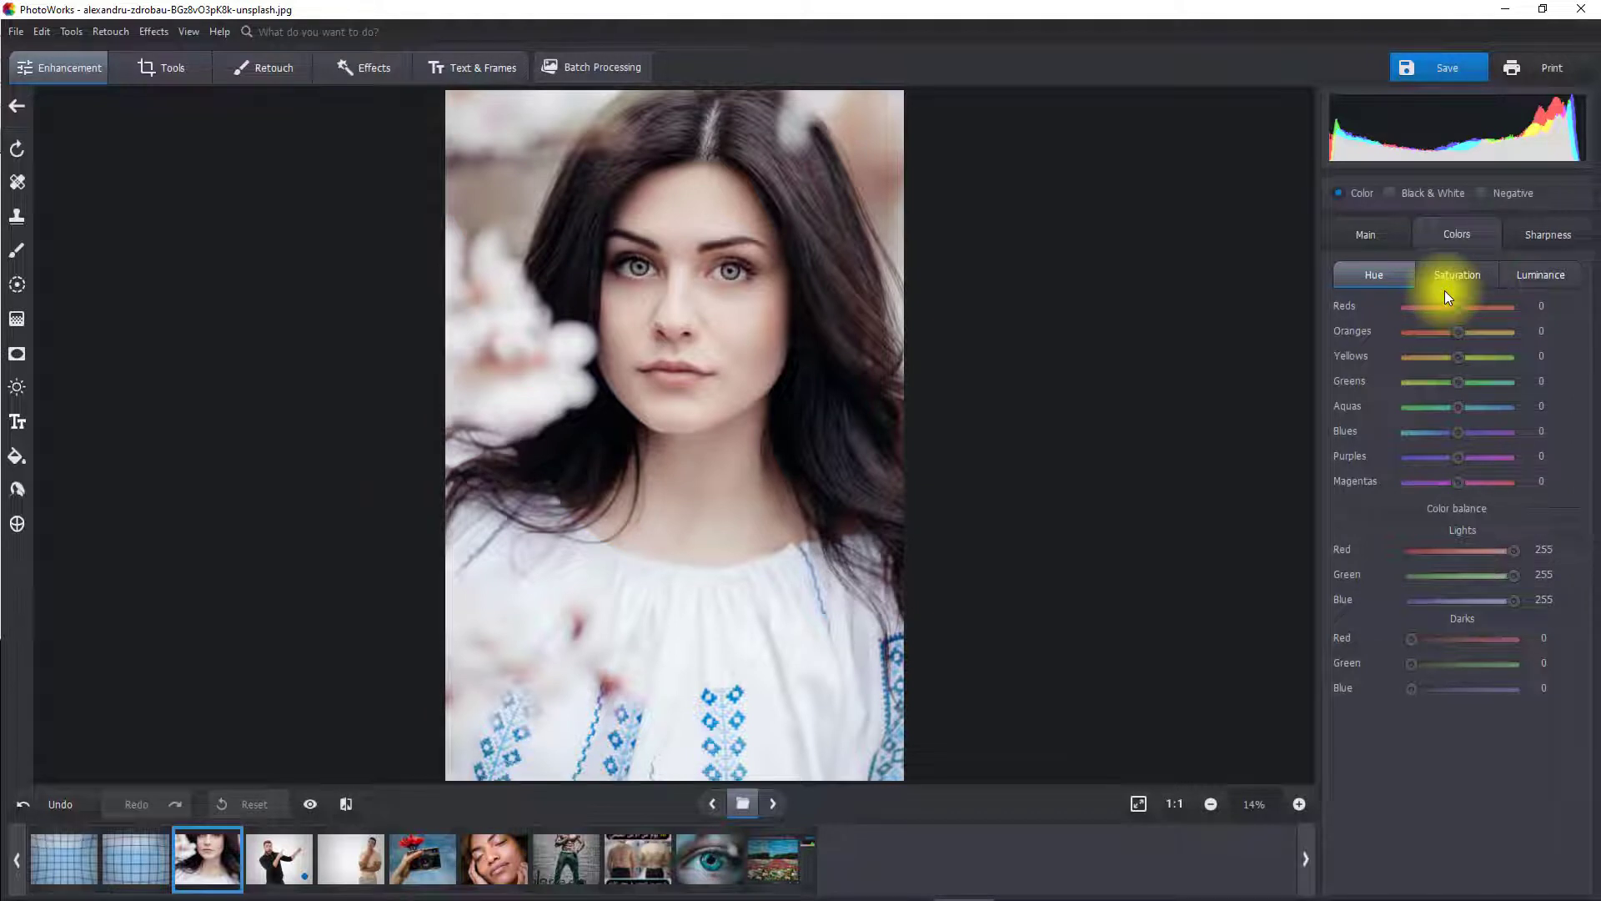
click(1354, 235)
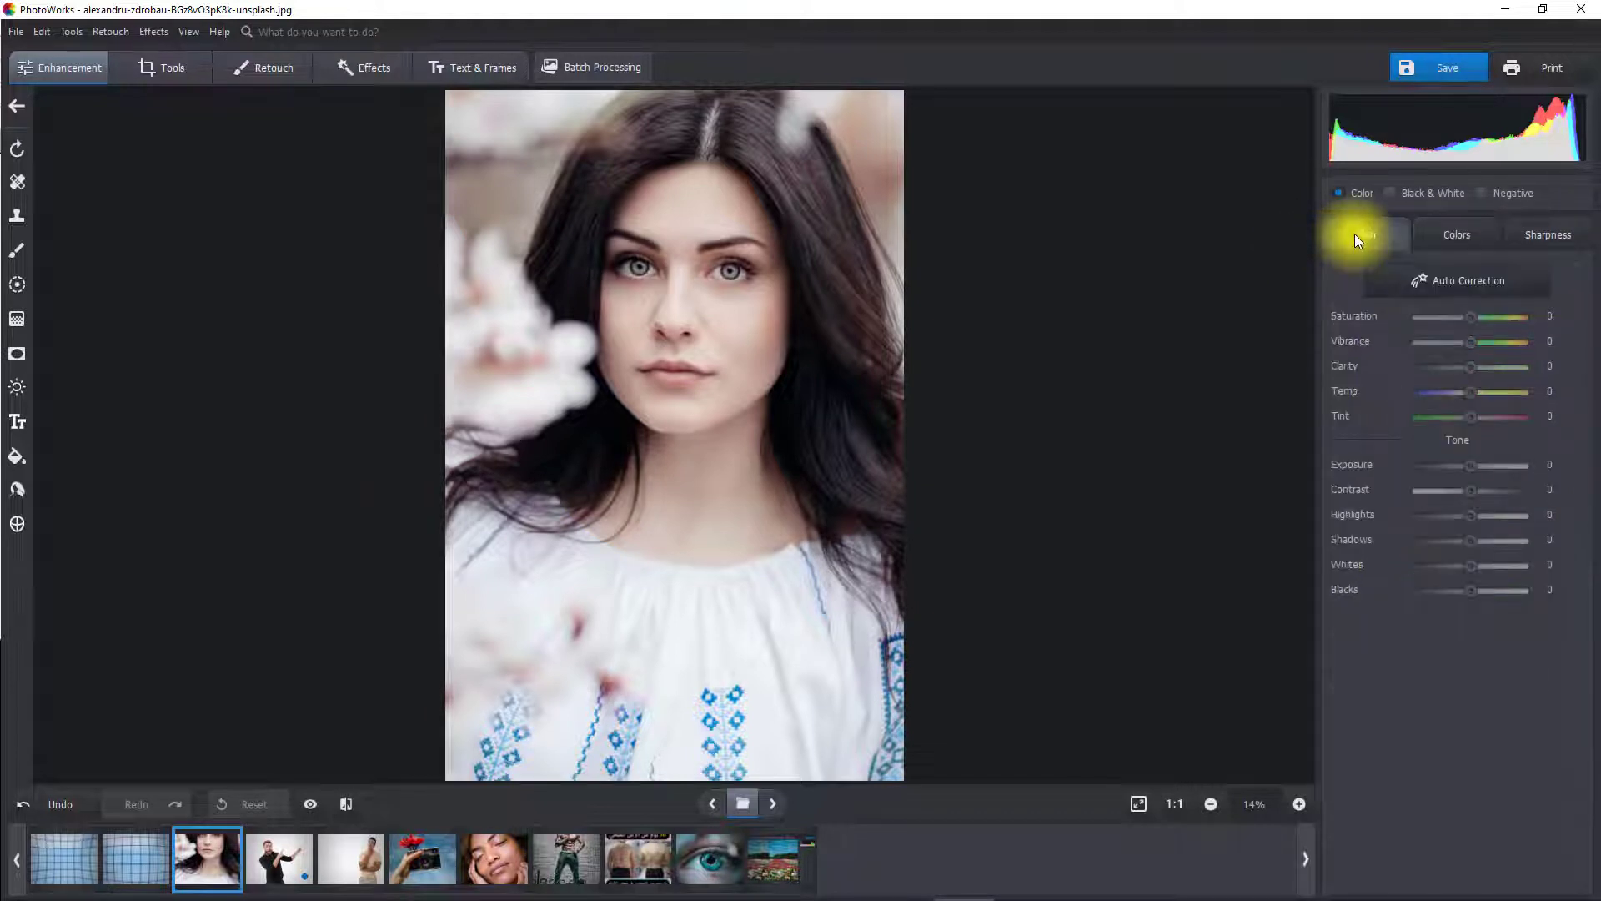
click(1459, 228)
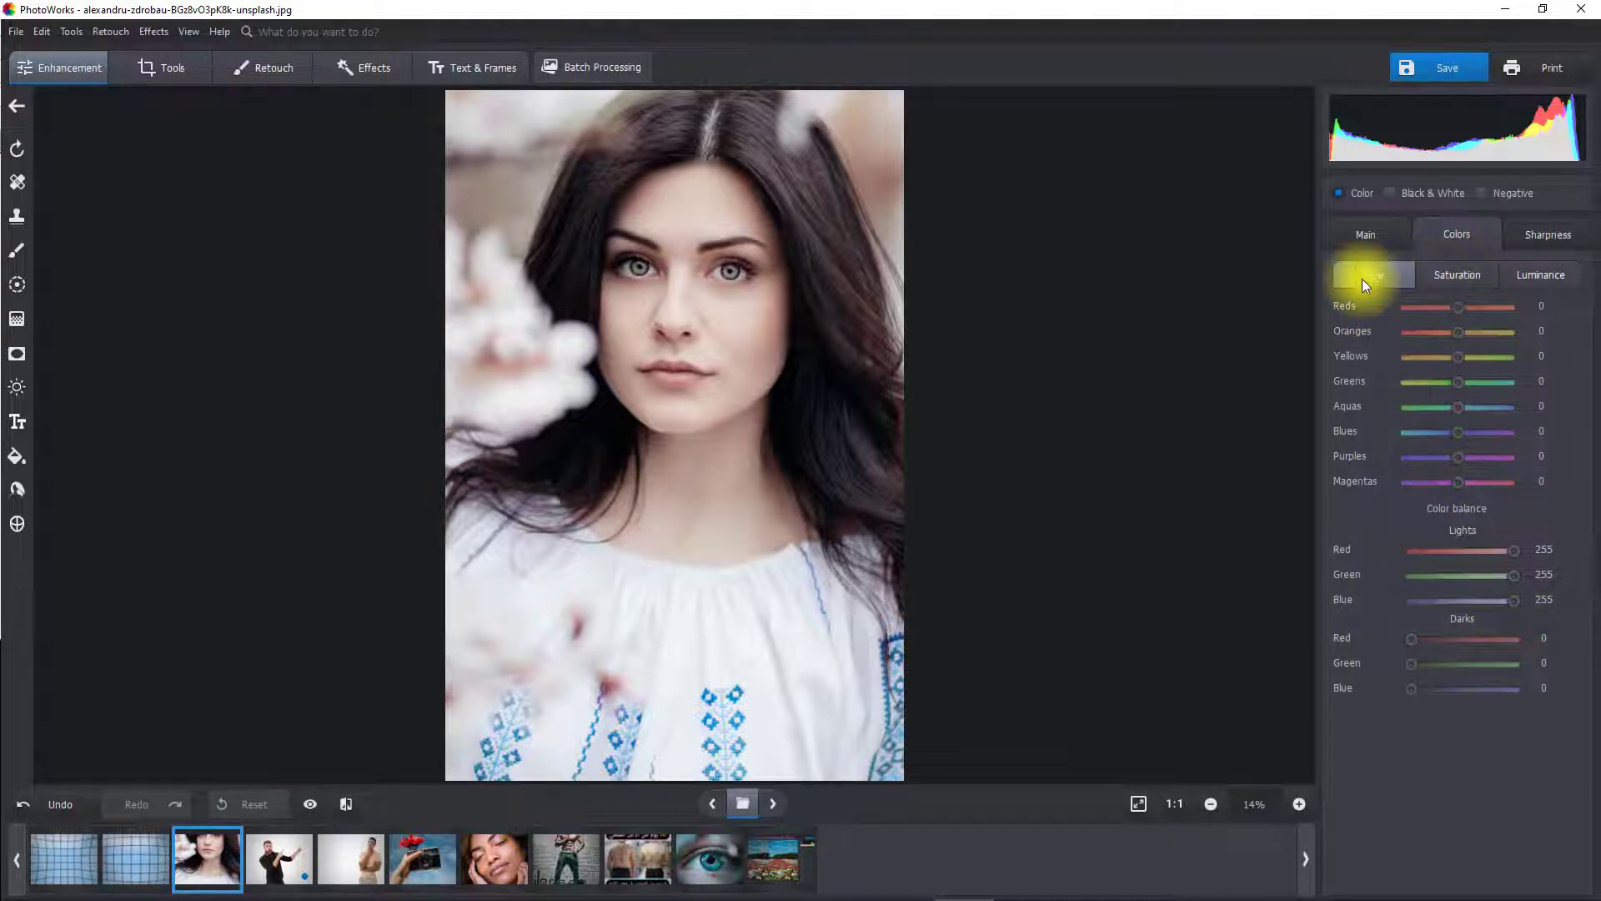
click(1456, 277)
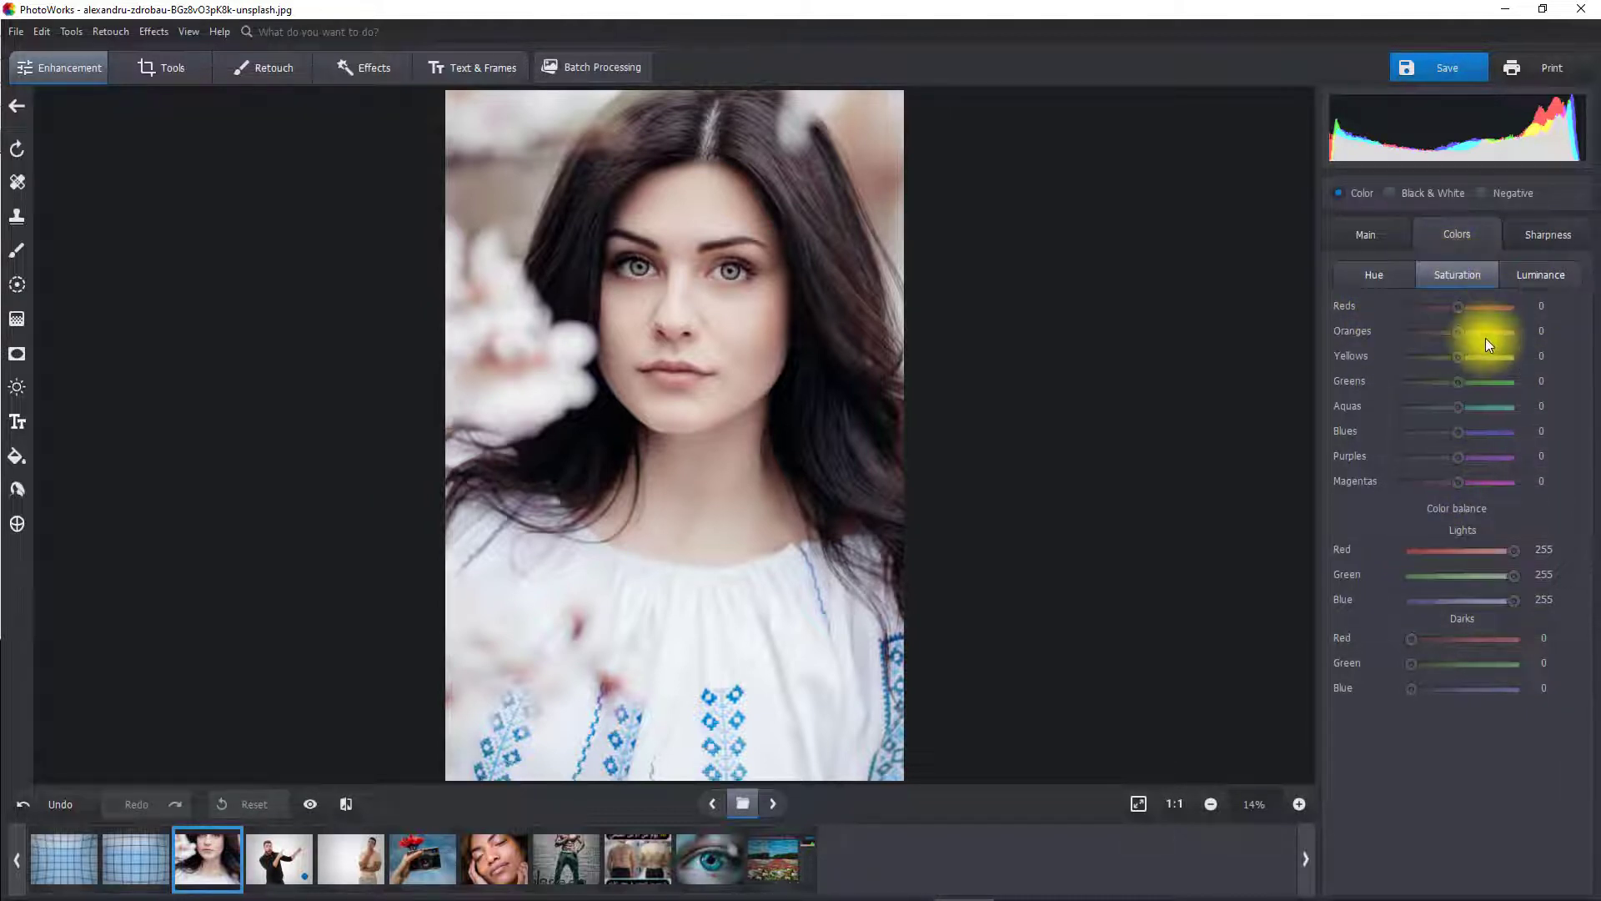
click(1544, 276)
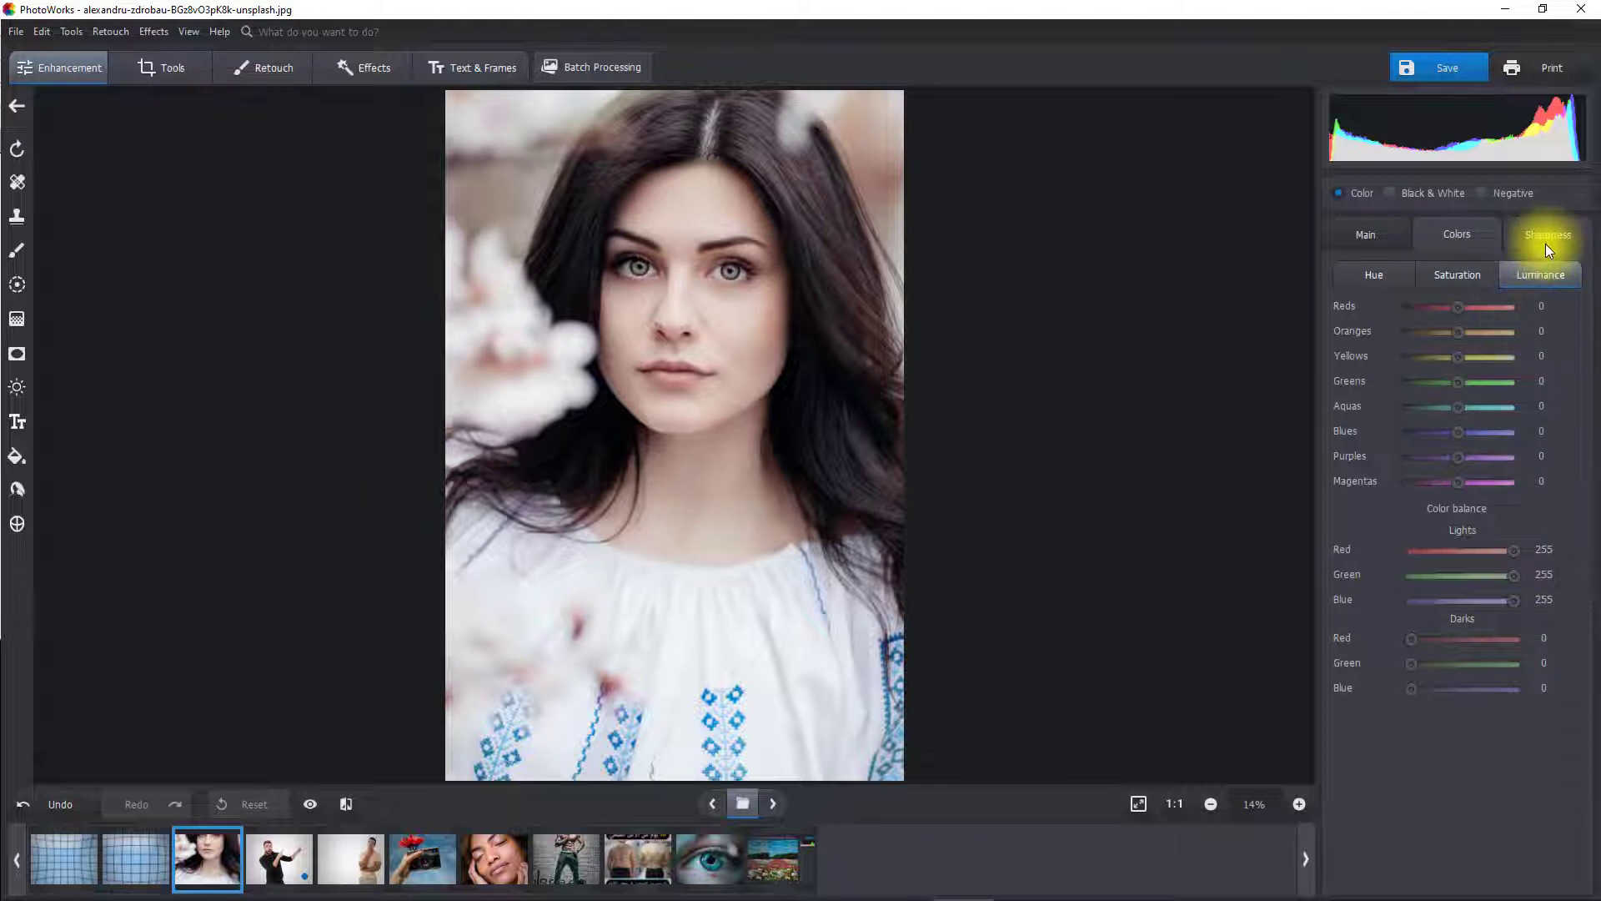
click(1544, 242)
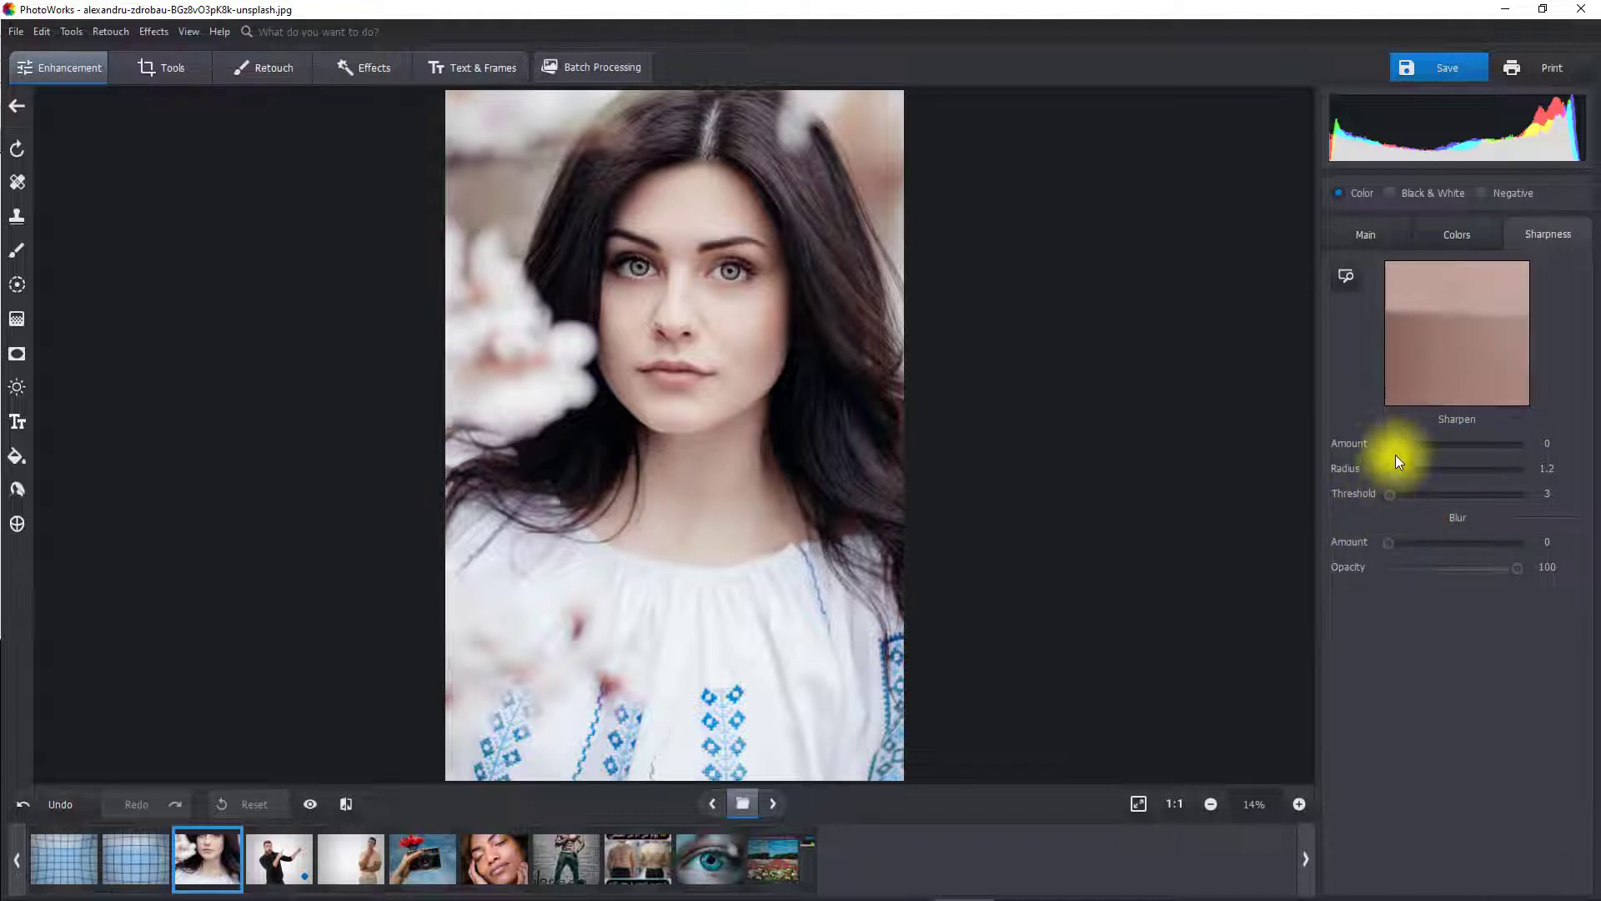
drag(1386, 444, 1353, 450)
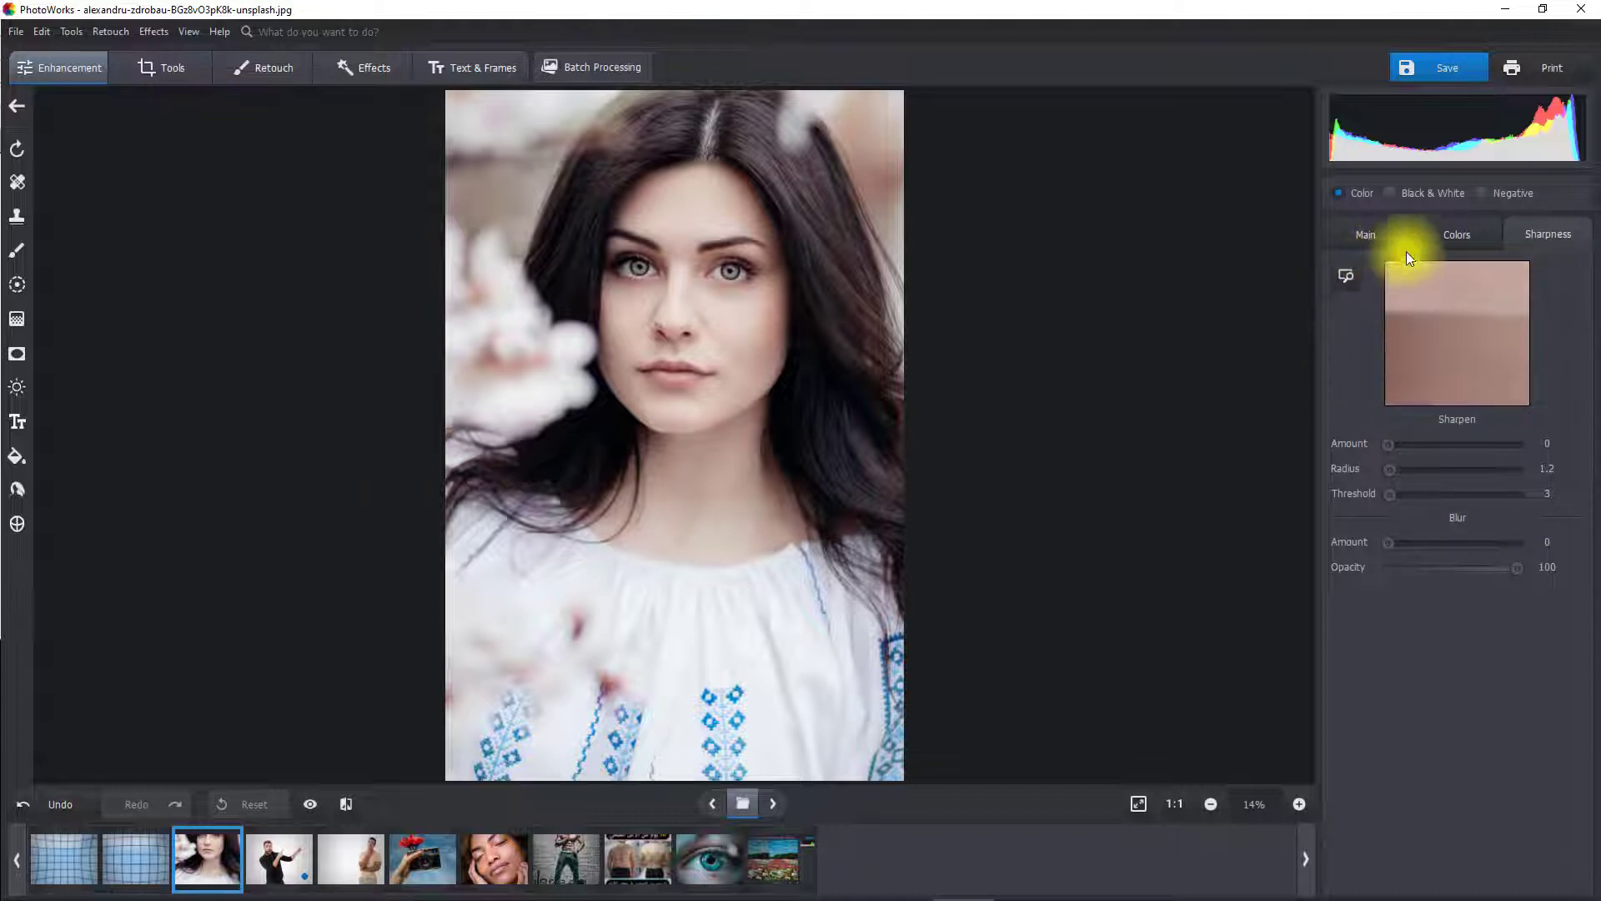
Try the Black & White and Negative modes on the portrait, and undo the conversion
click(1392, 192)
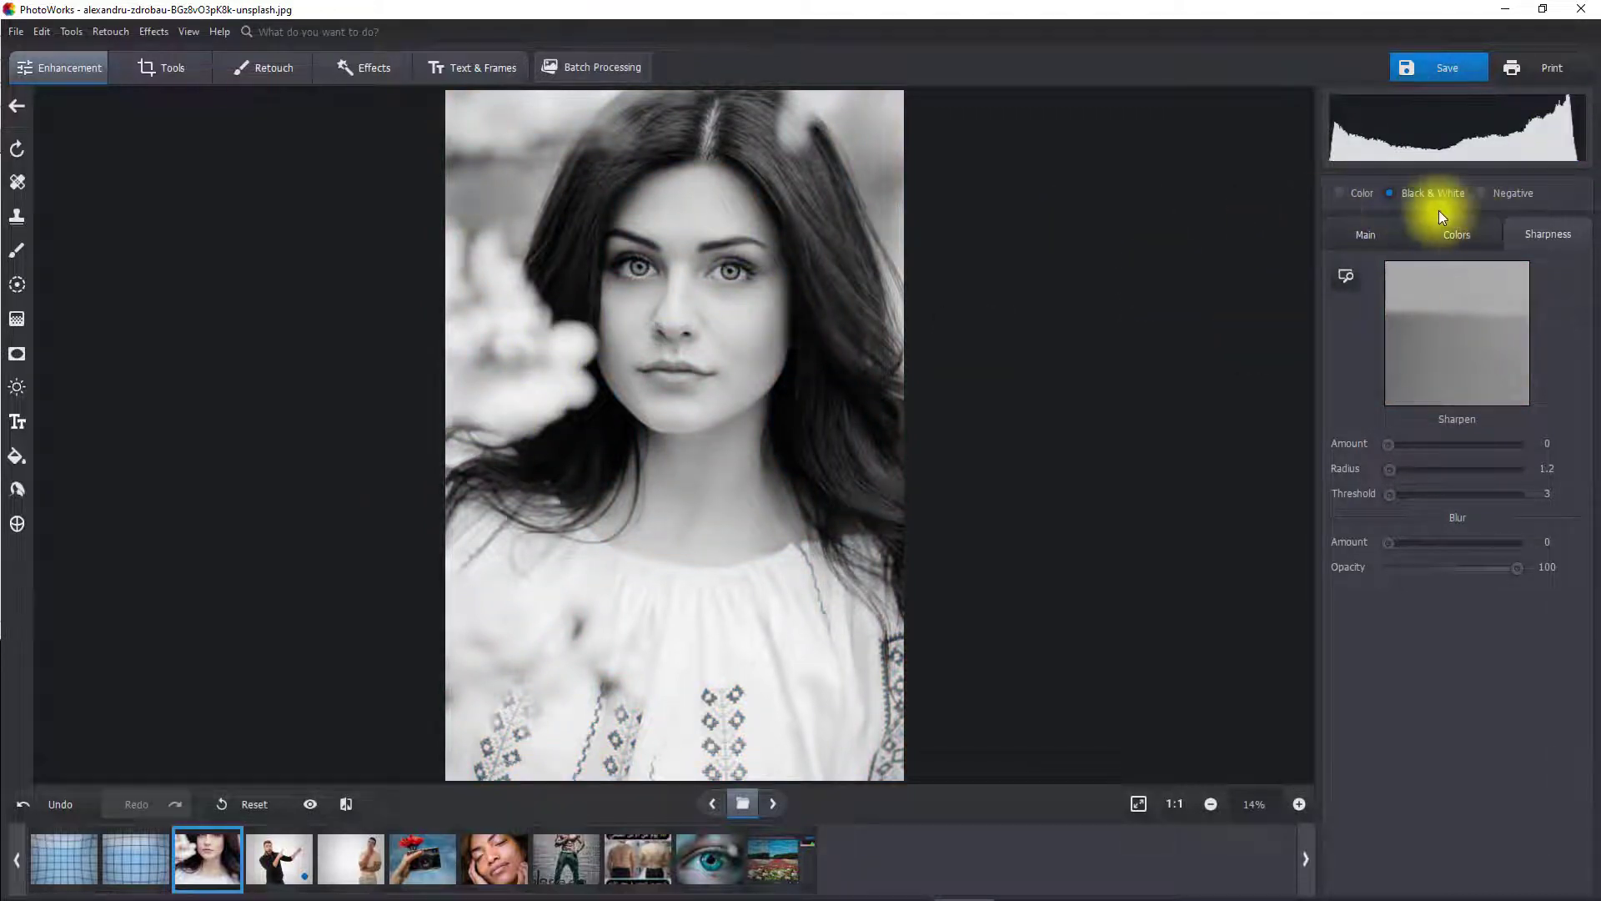
click(1488, 193)
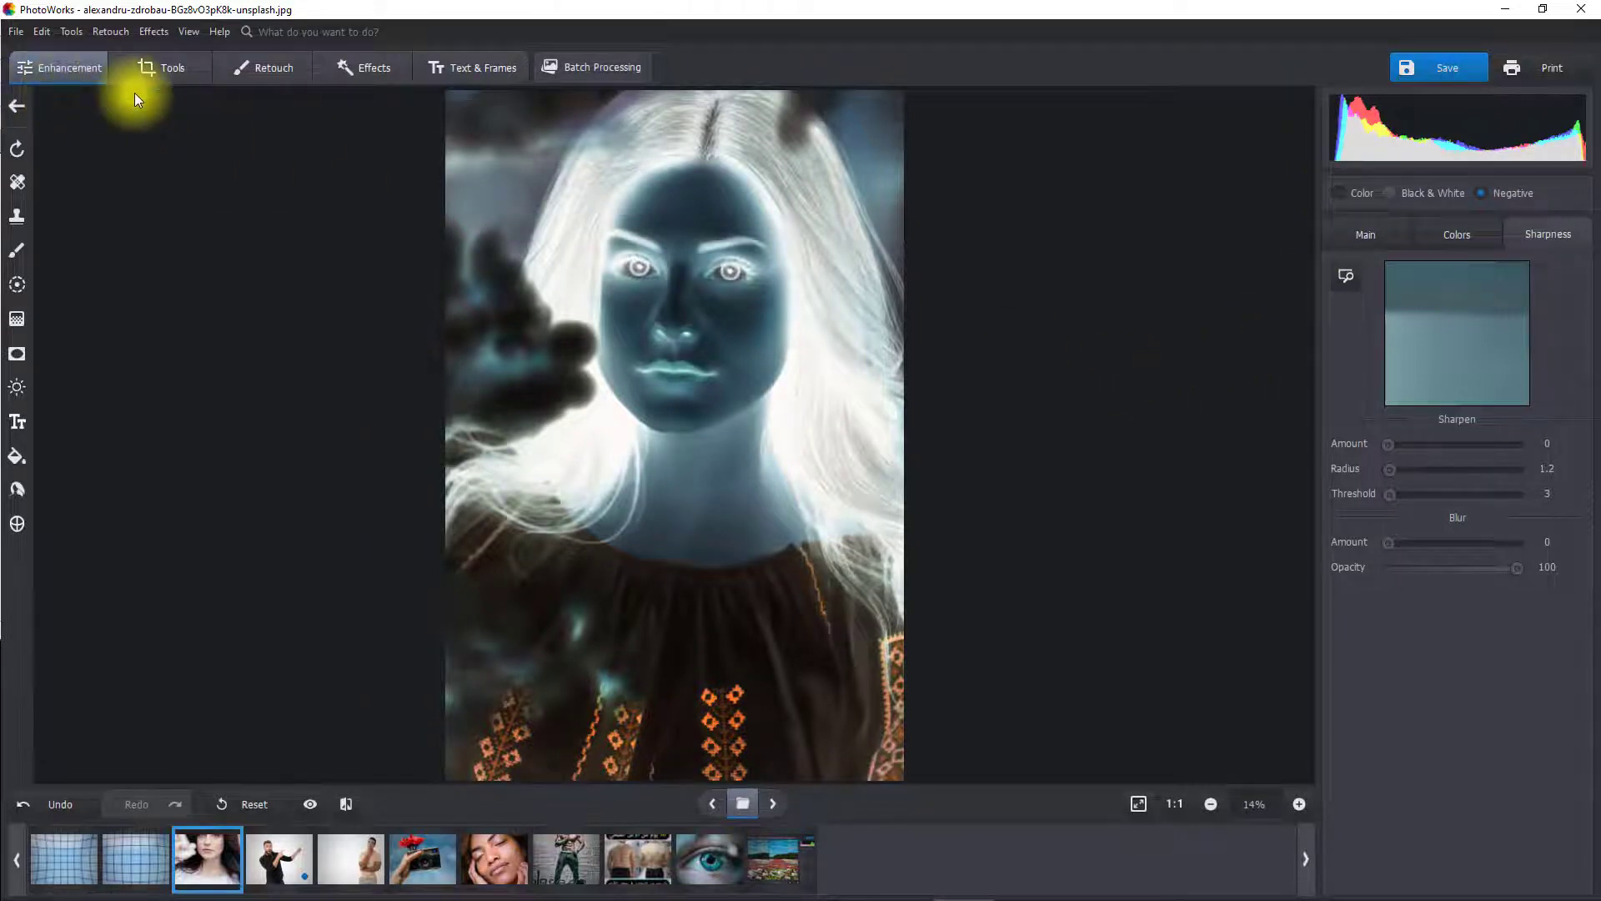
key(ctrl+z)
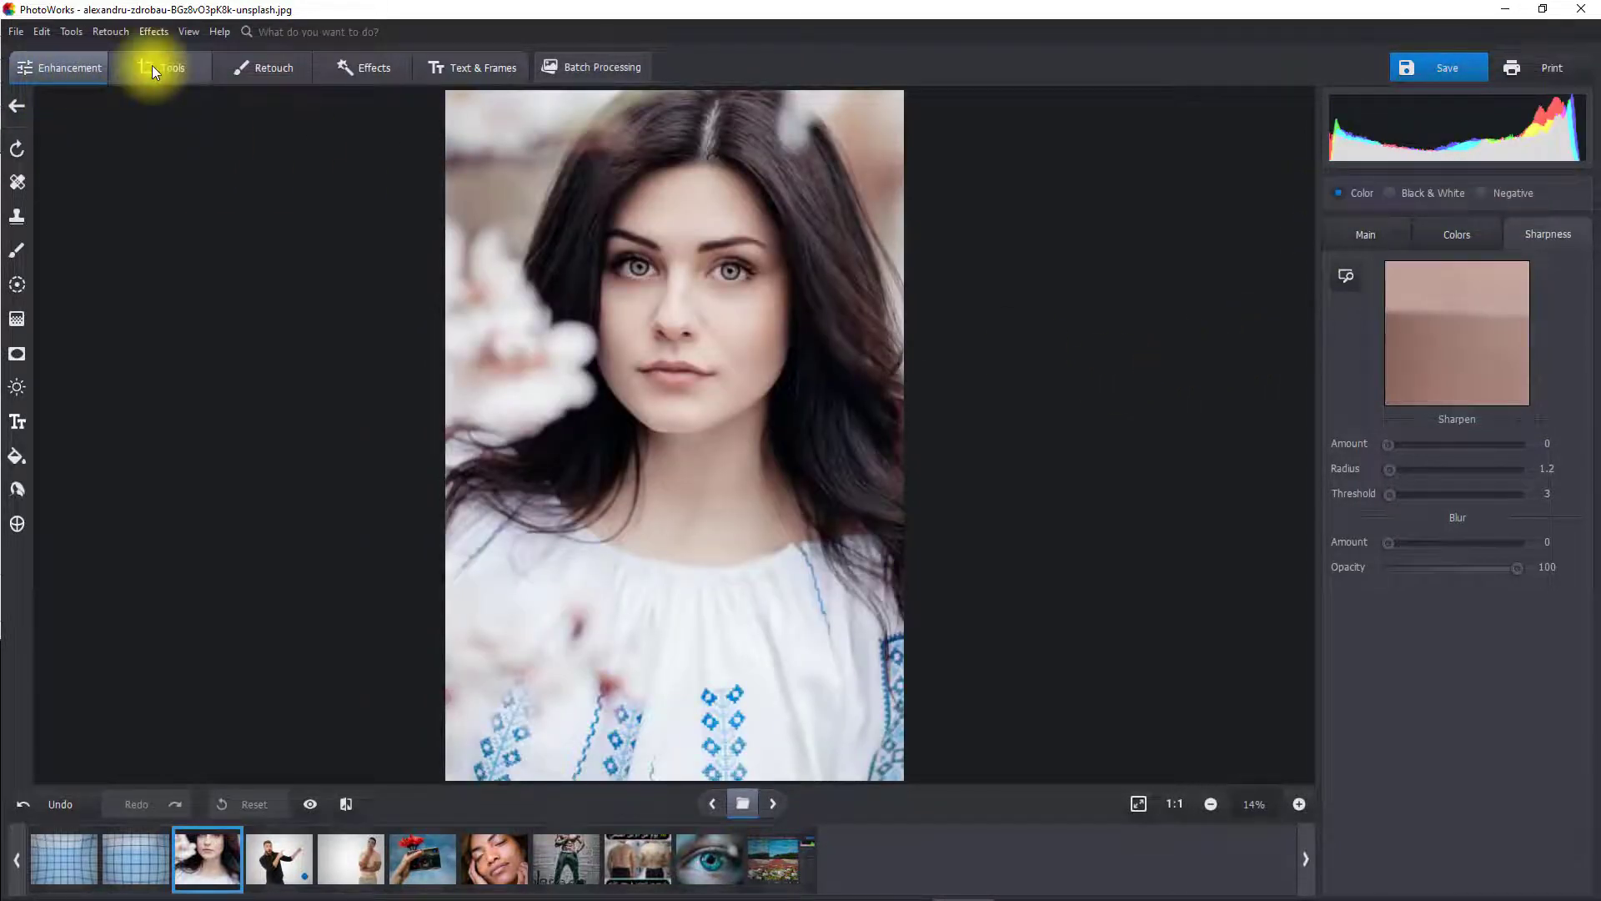
Start a free aspect ratio crop that cuts off roughly the lower third of the portrait
click(152, 70)
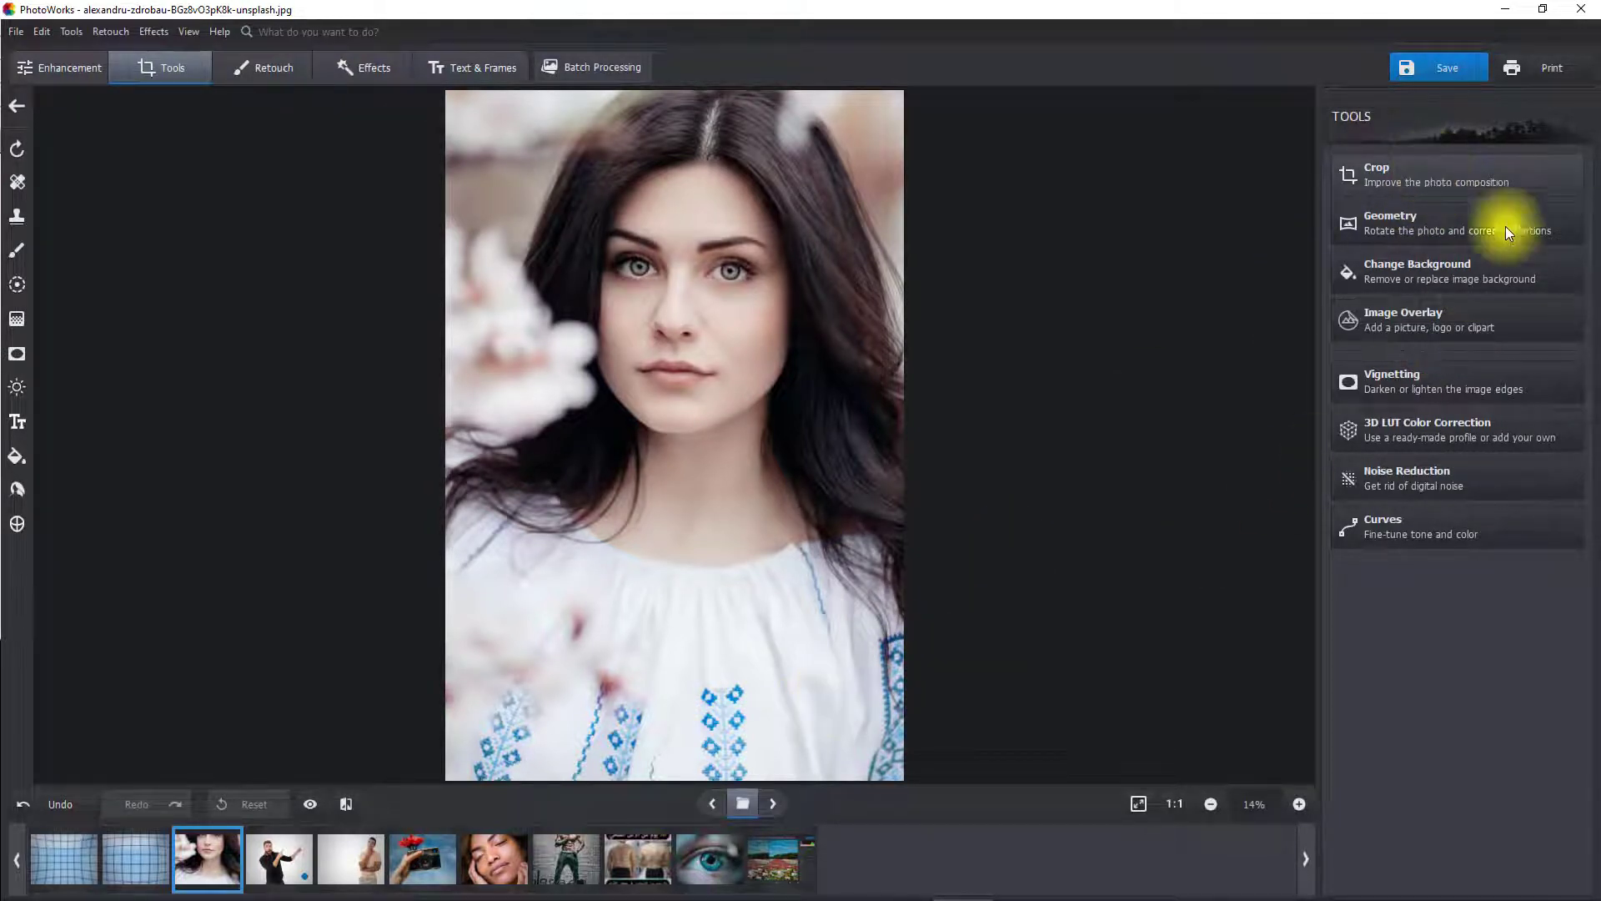
click(1401, 173)
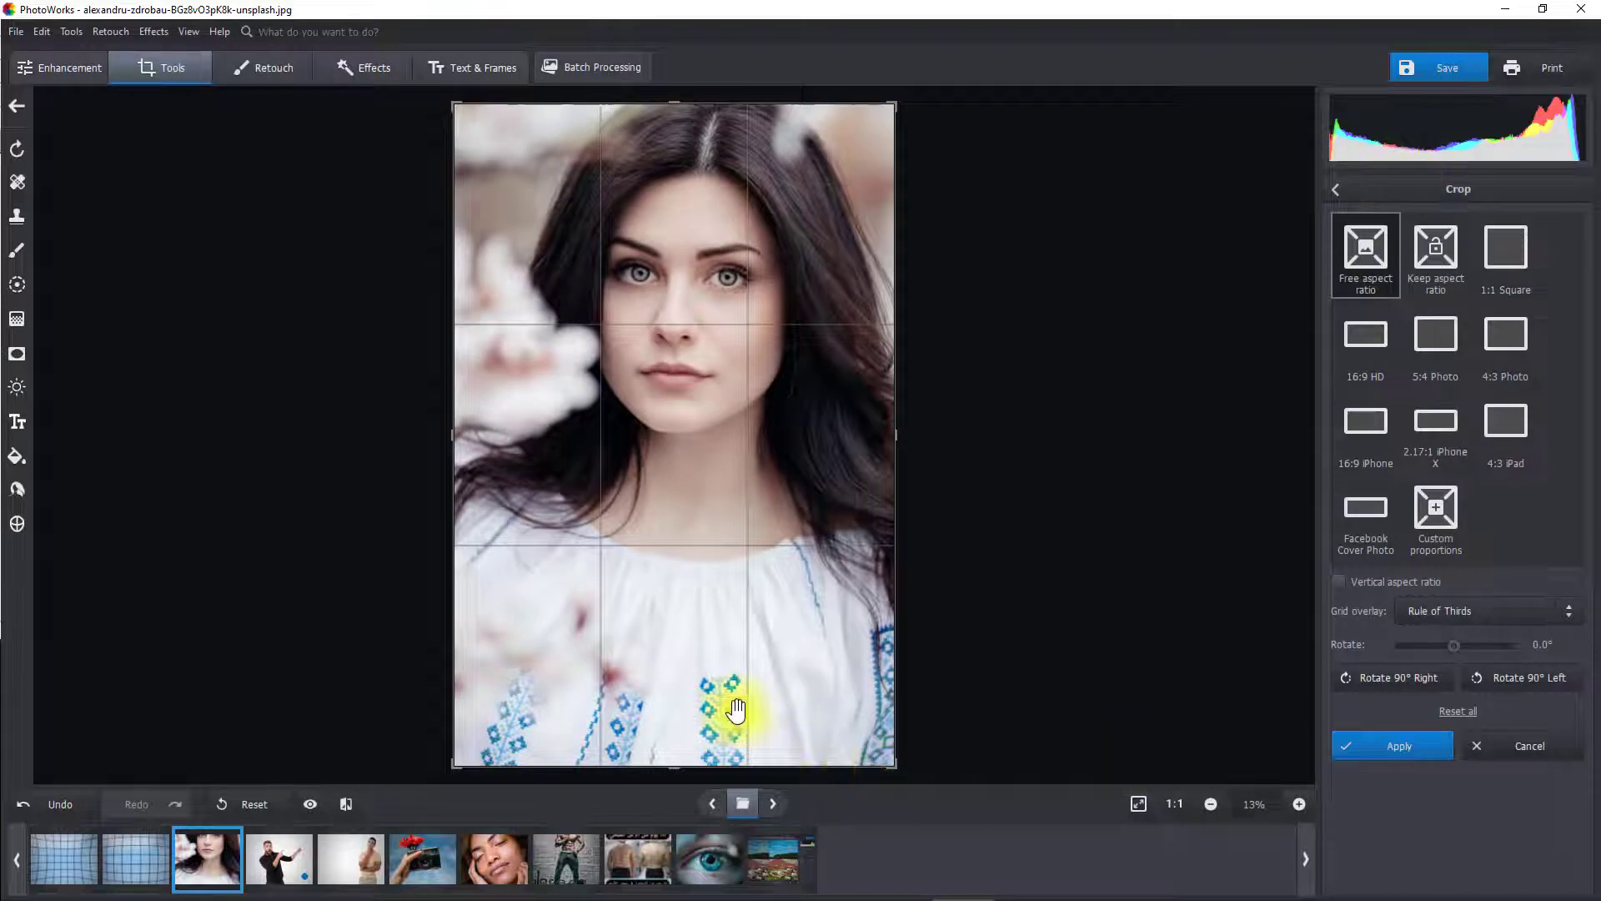
drag(673, 763, 681, 556)
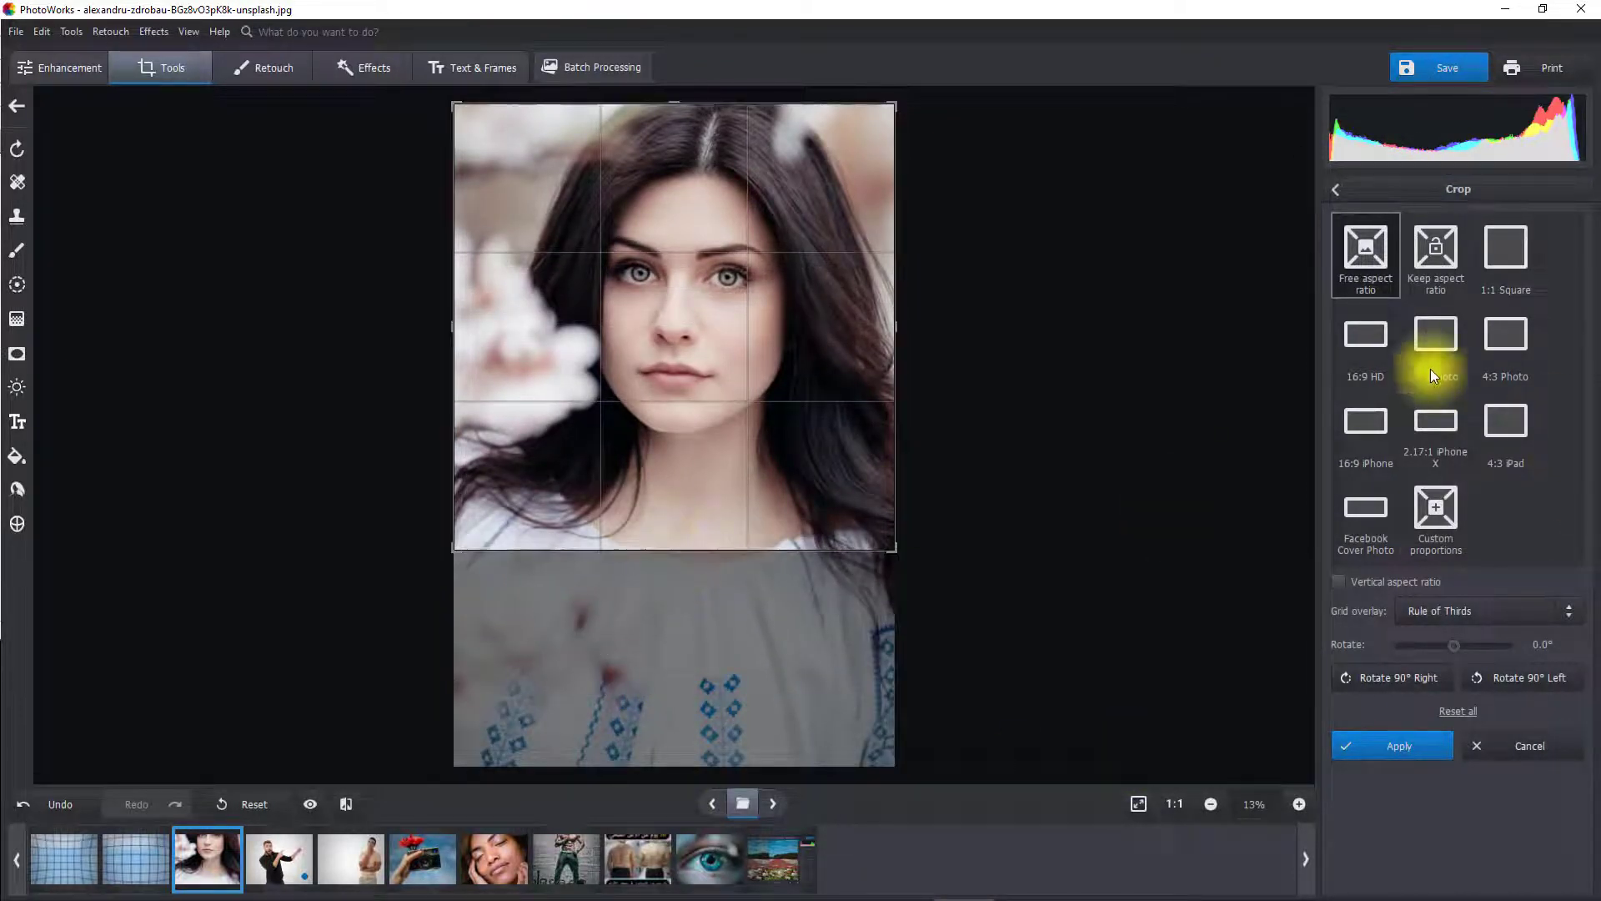
Try the 16:9 iPhone, Facebook Cover Photo, 5:4 Photo, 4:3 Photo and 1:1 Square crop ratios, and cancel the crop
click(1364, 483)
click(1369, 389)
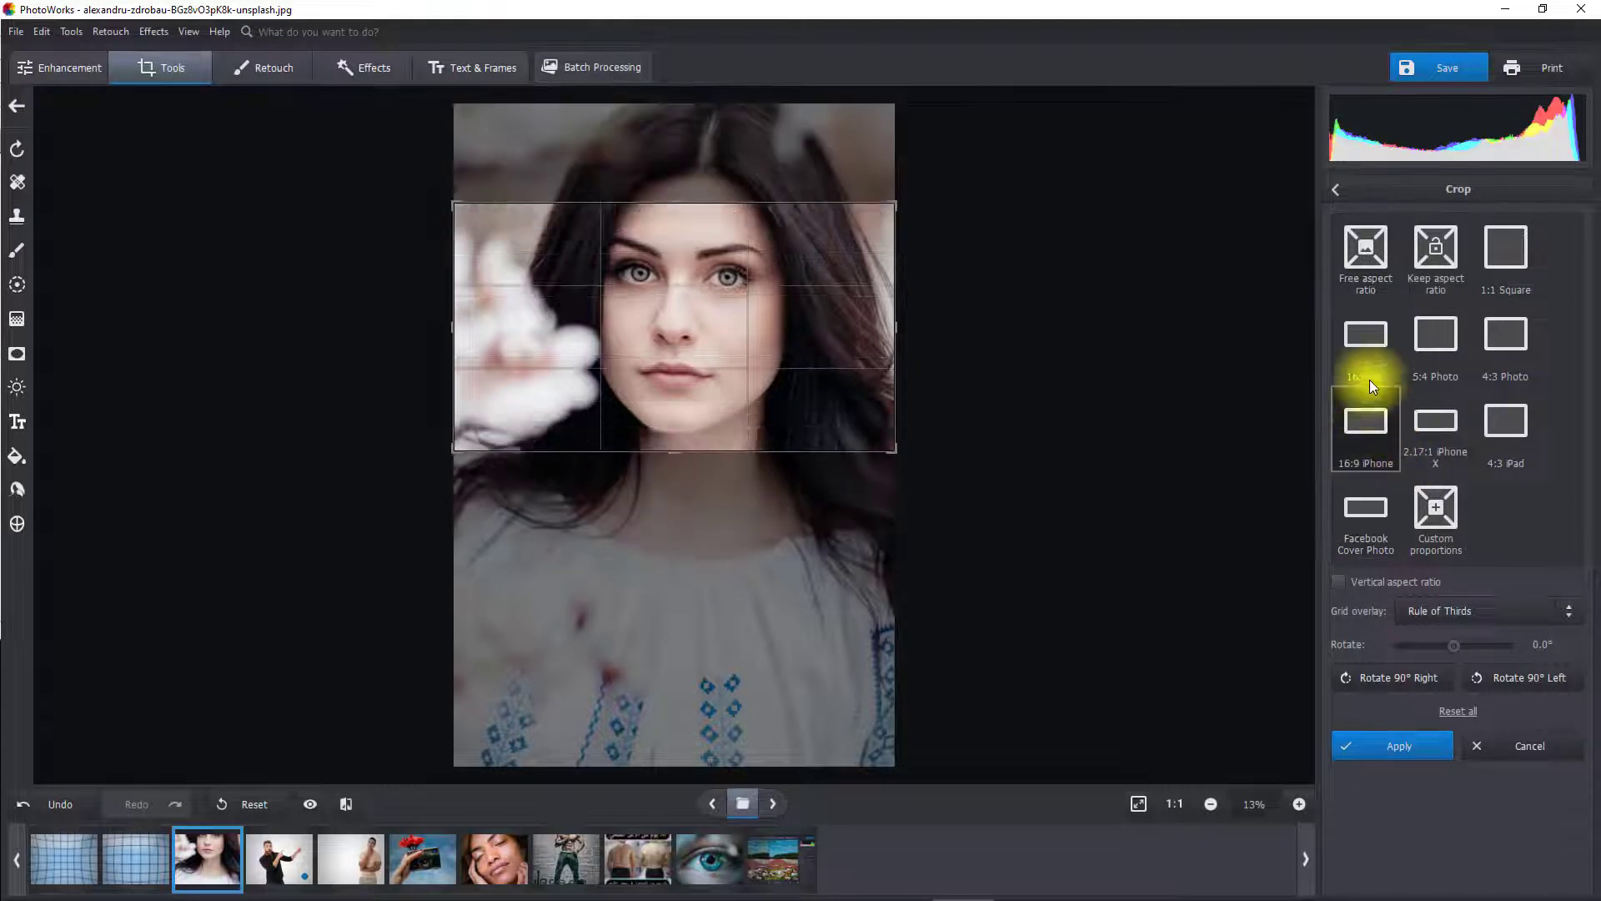
click(1376, 517)
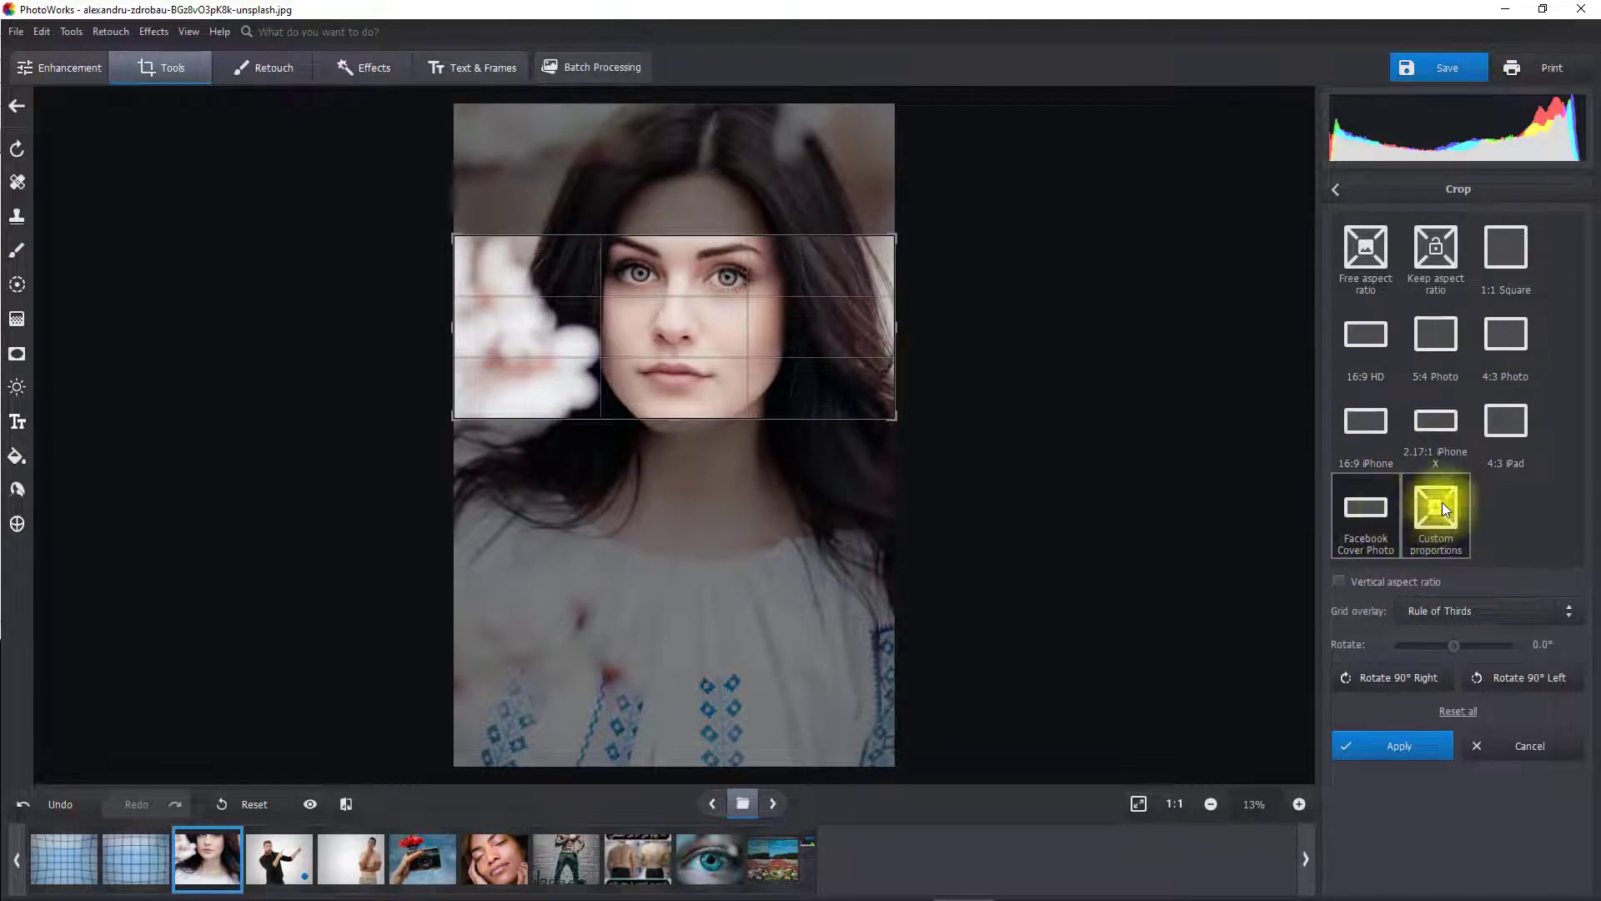
click(1428, 340)
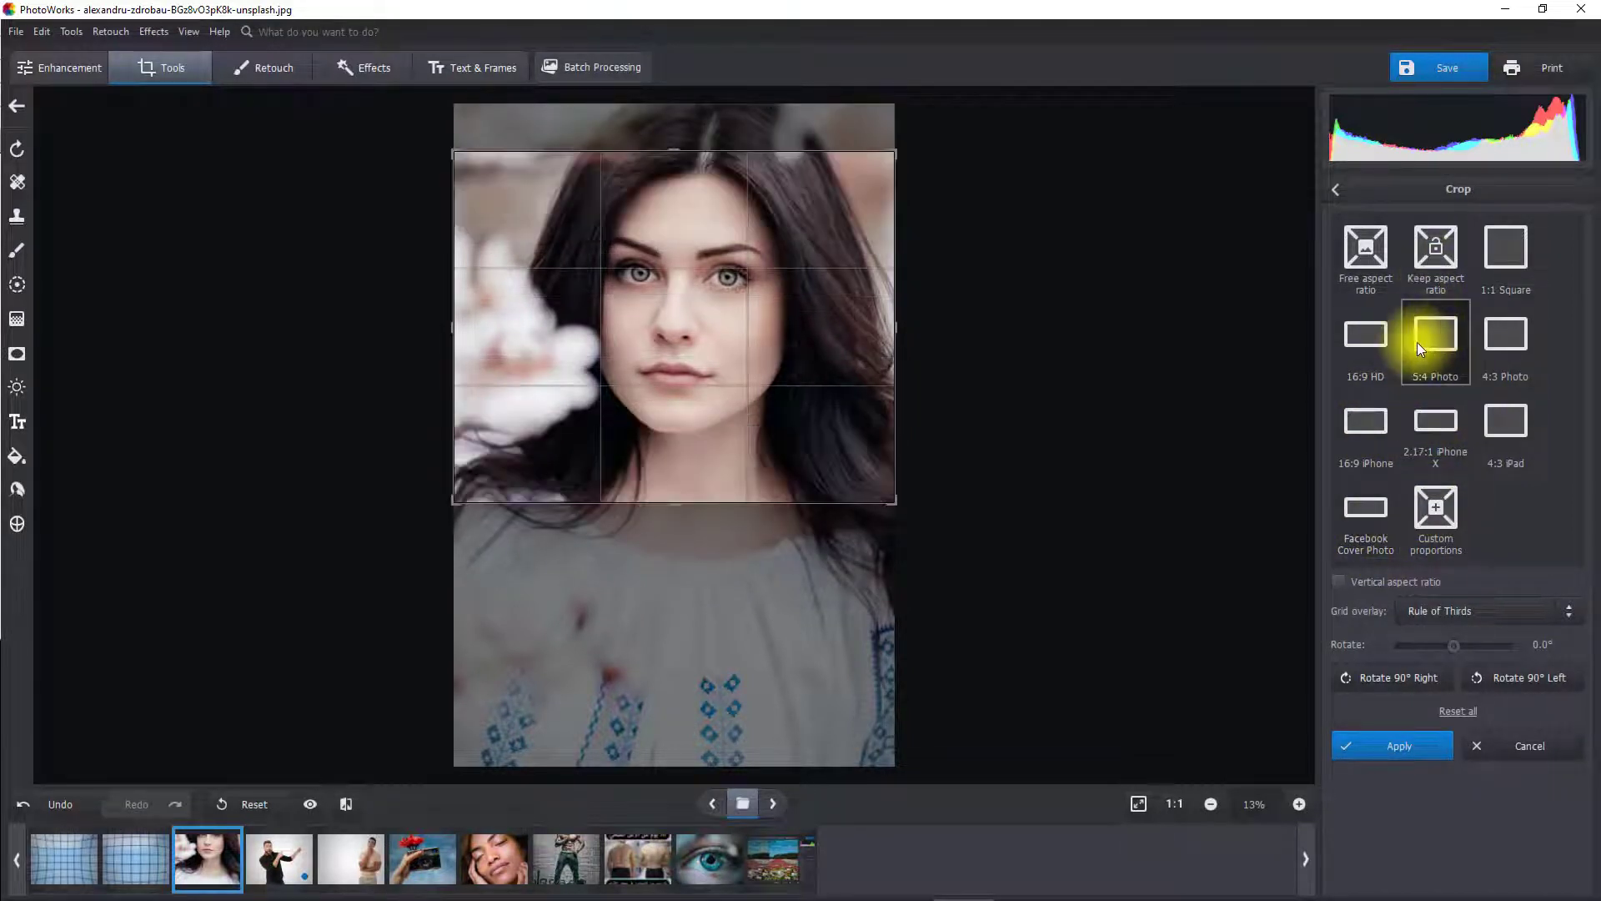
click(1503, 346)
click(1500, 273)
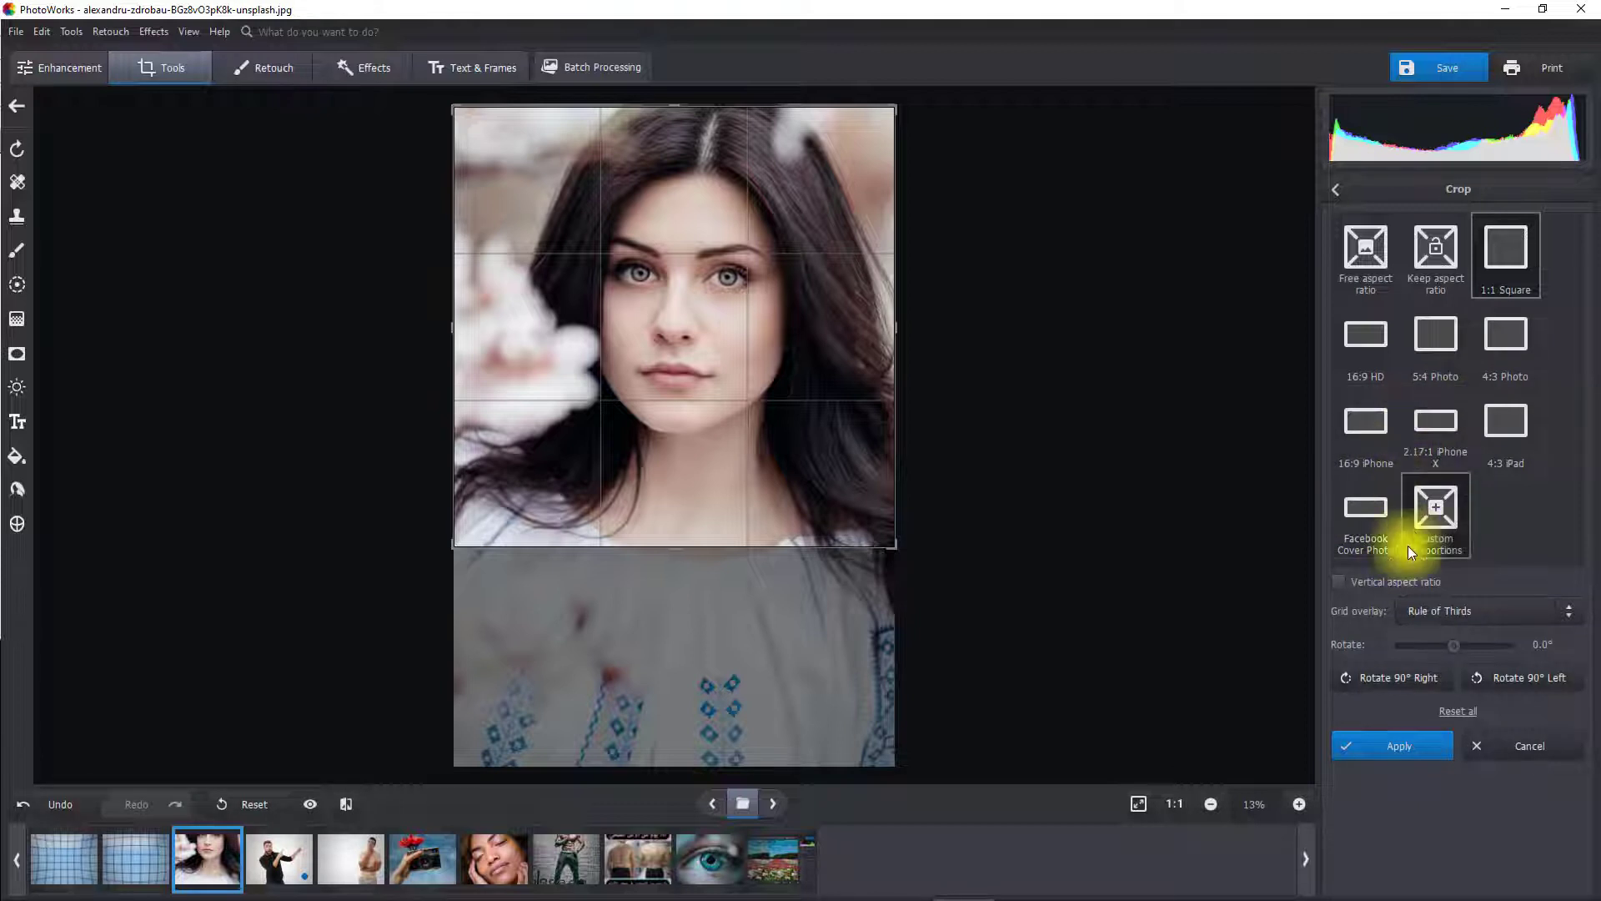
click(1499, 747)
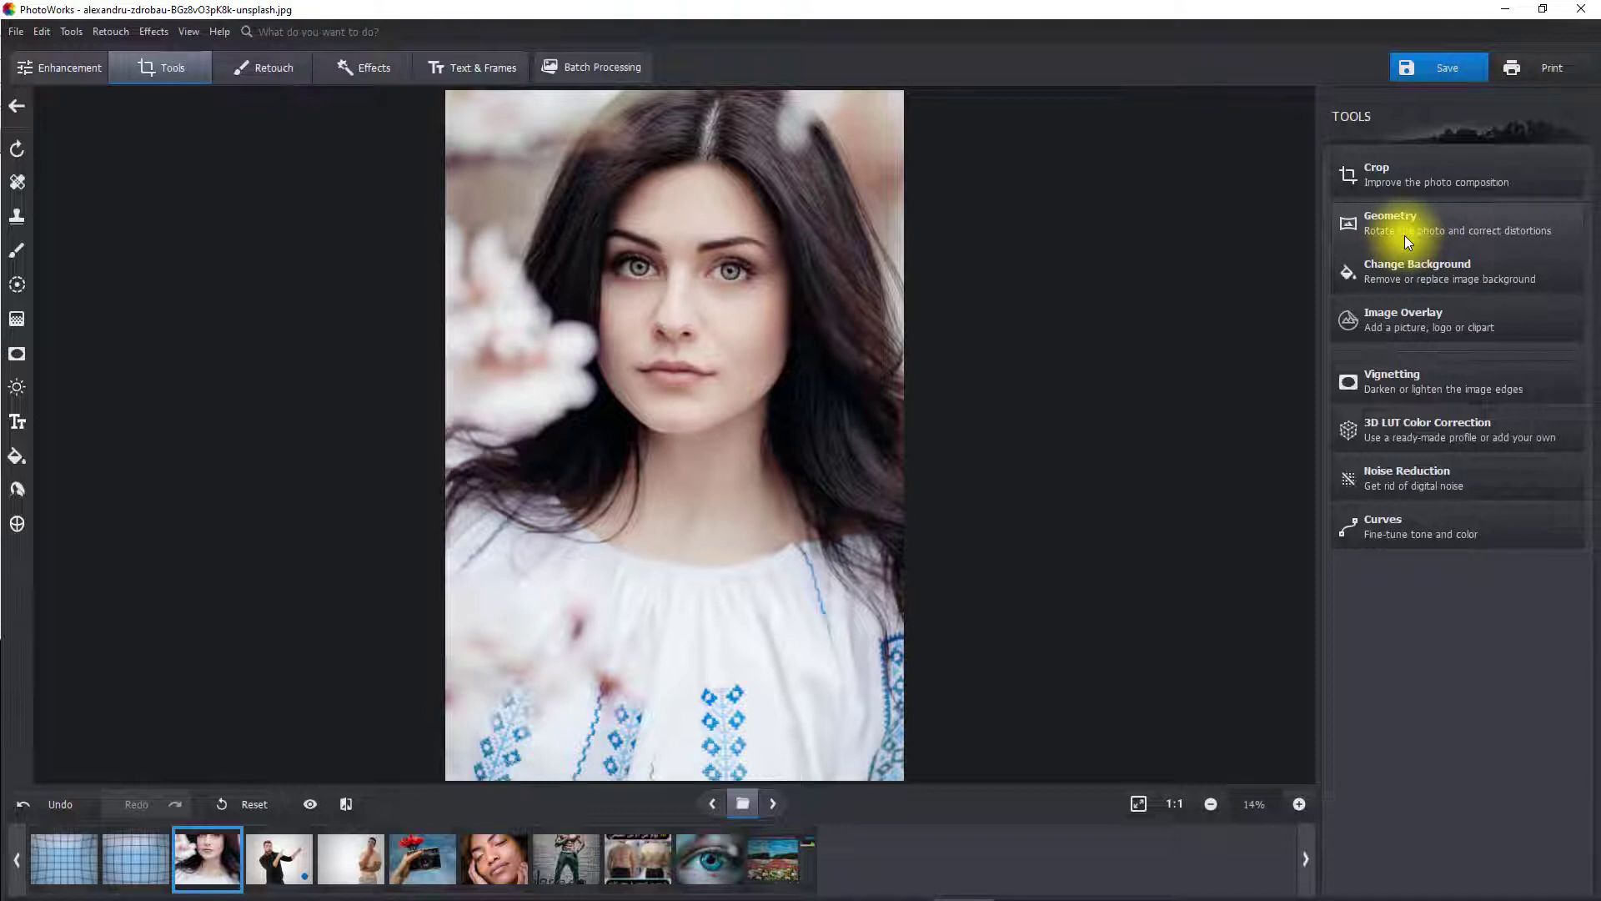
Open the Geometry tool for the portrait, and switch to the distorted grid image 1.png instead
click(1413, 229)
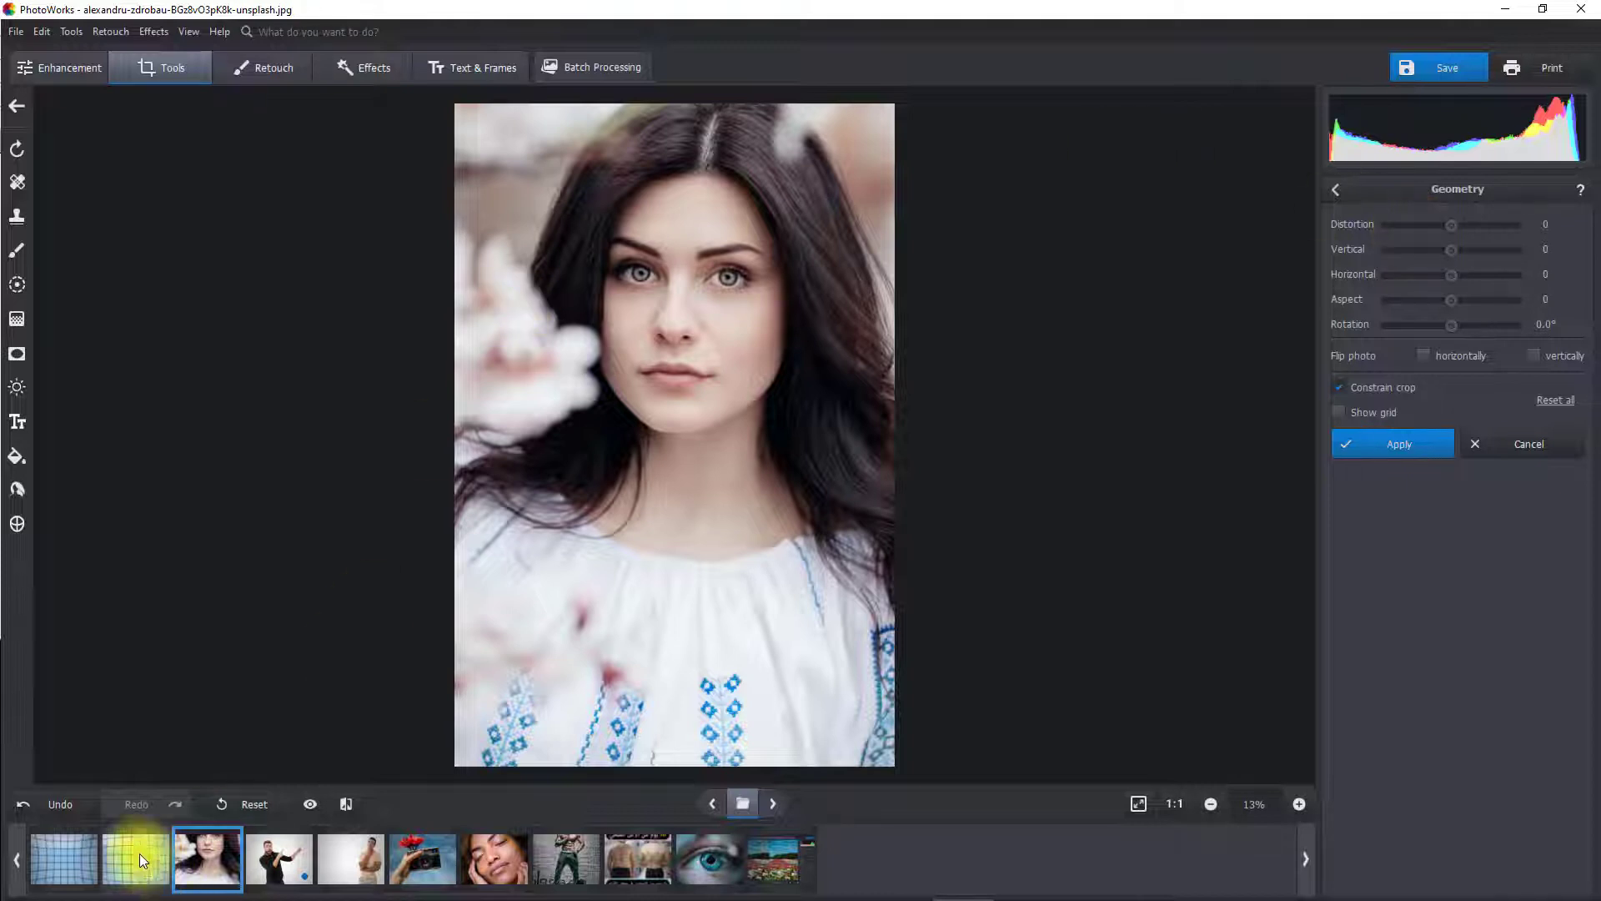
click(57, 863)
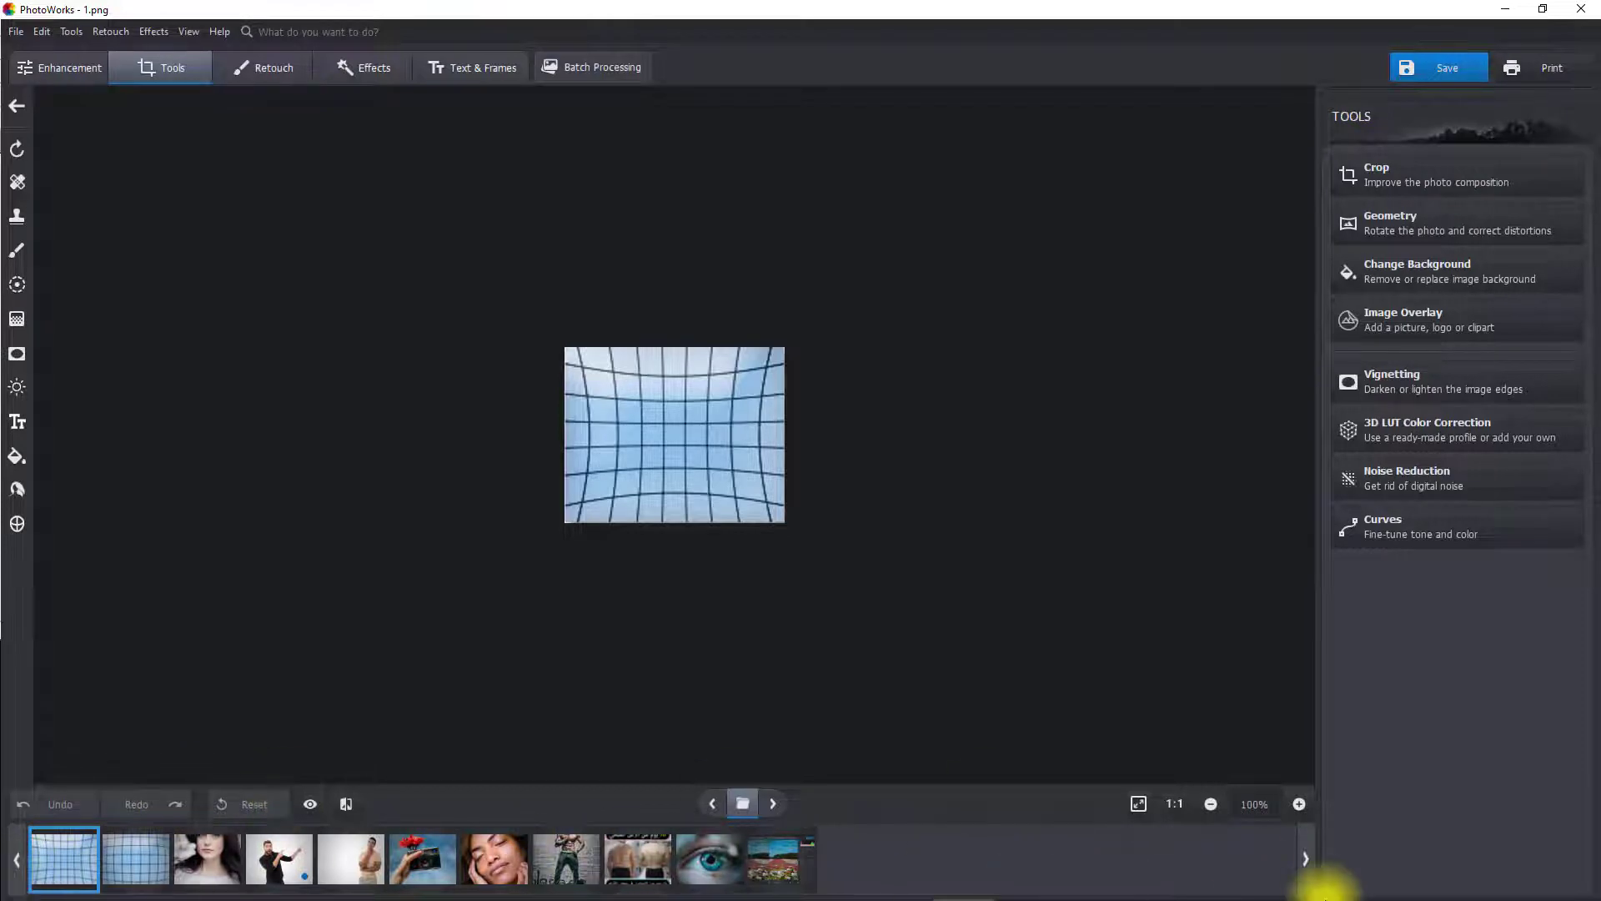
click(1299, 804)
click(1300, 803)
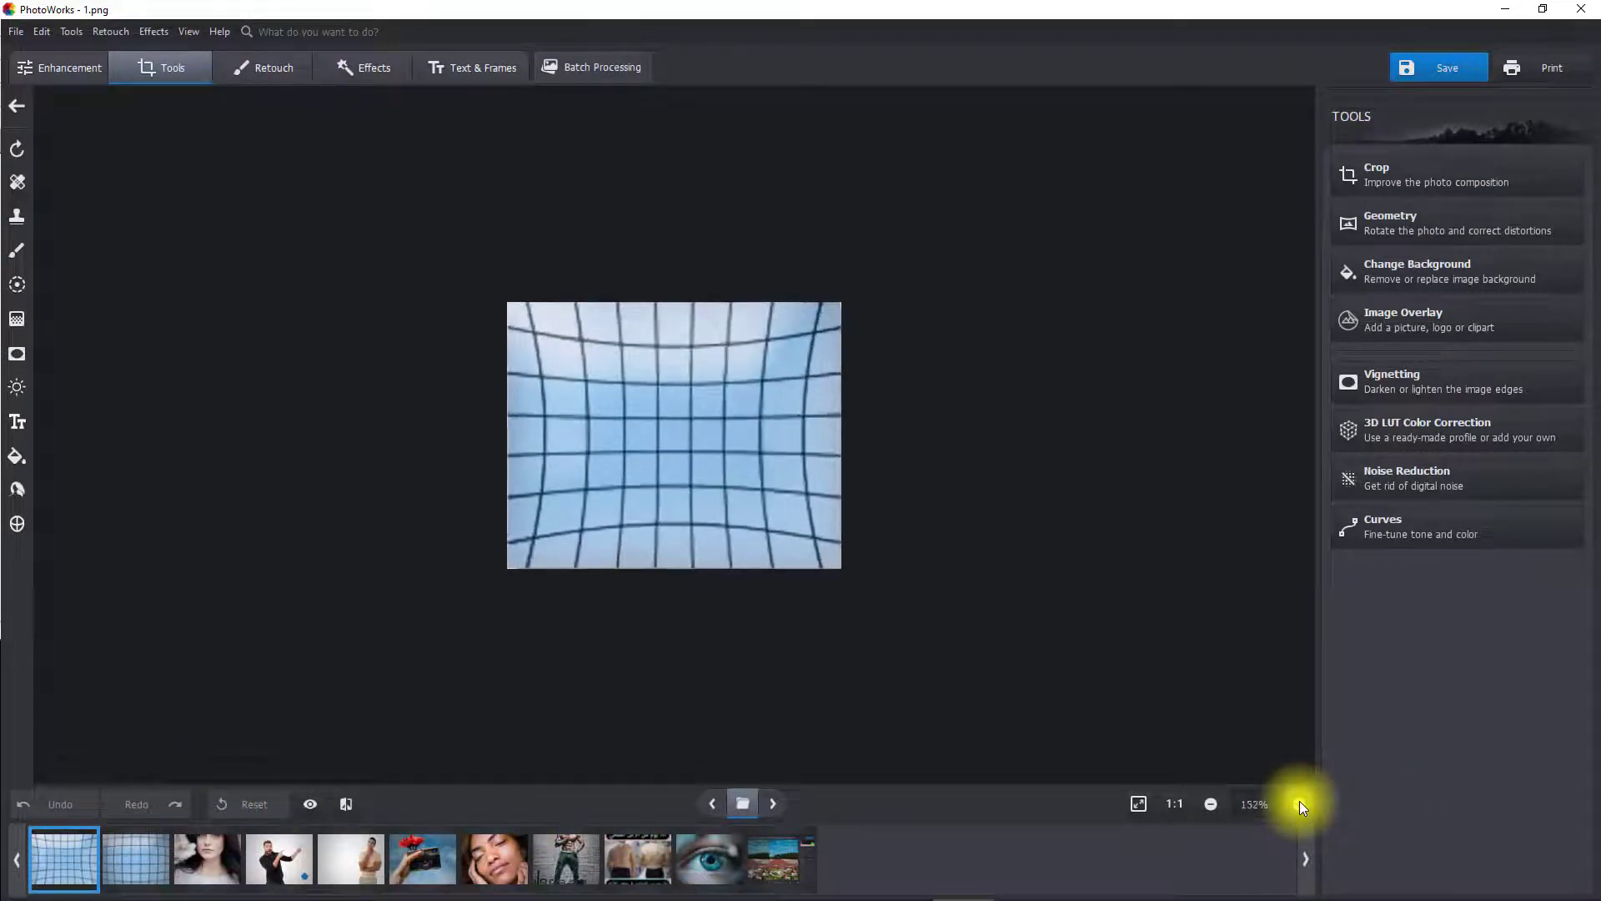
Try a Distortion of -100 on the grid image in the Geometry tool with the overlay grid shown, and compare before and after
click(1300, 803)
click(1299, 803)
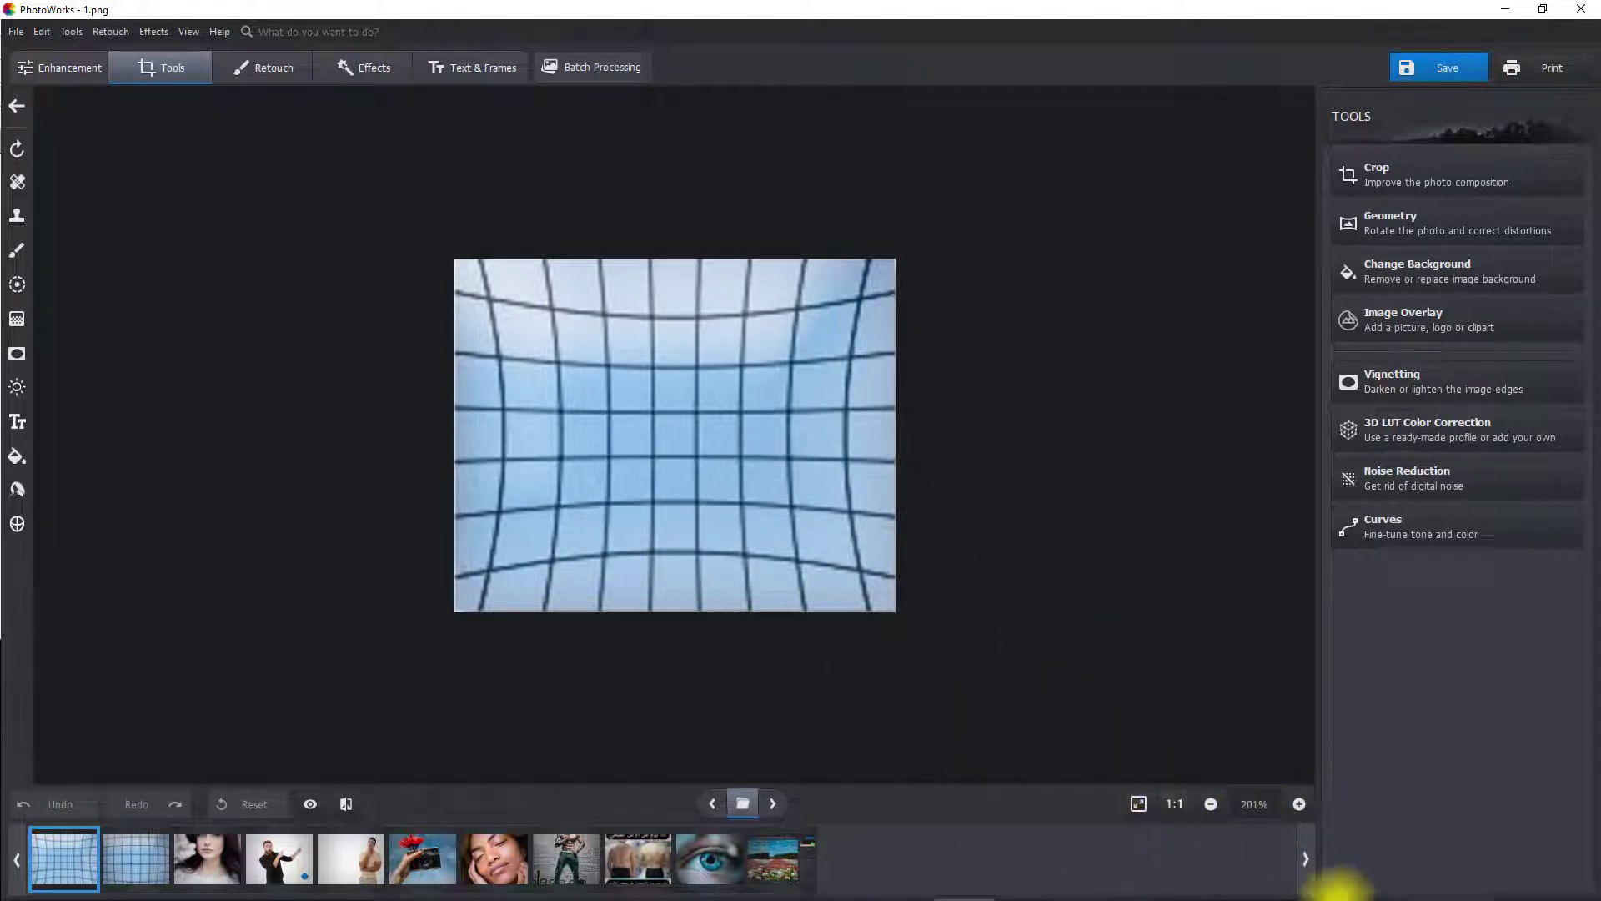
click(1297, 802)
click(1377, 220)
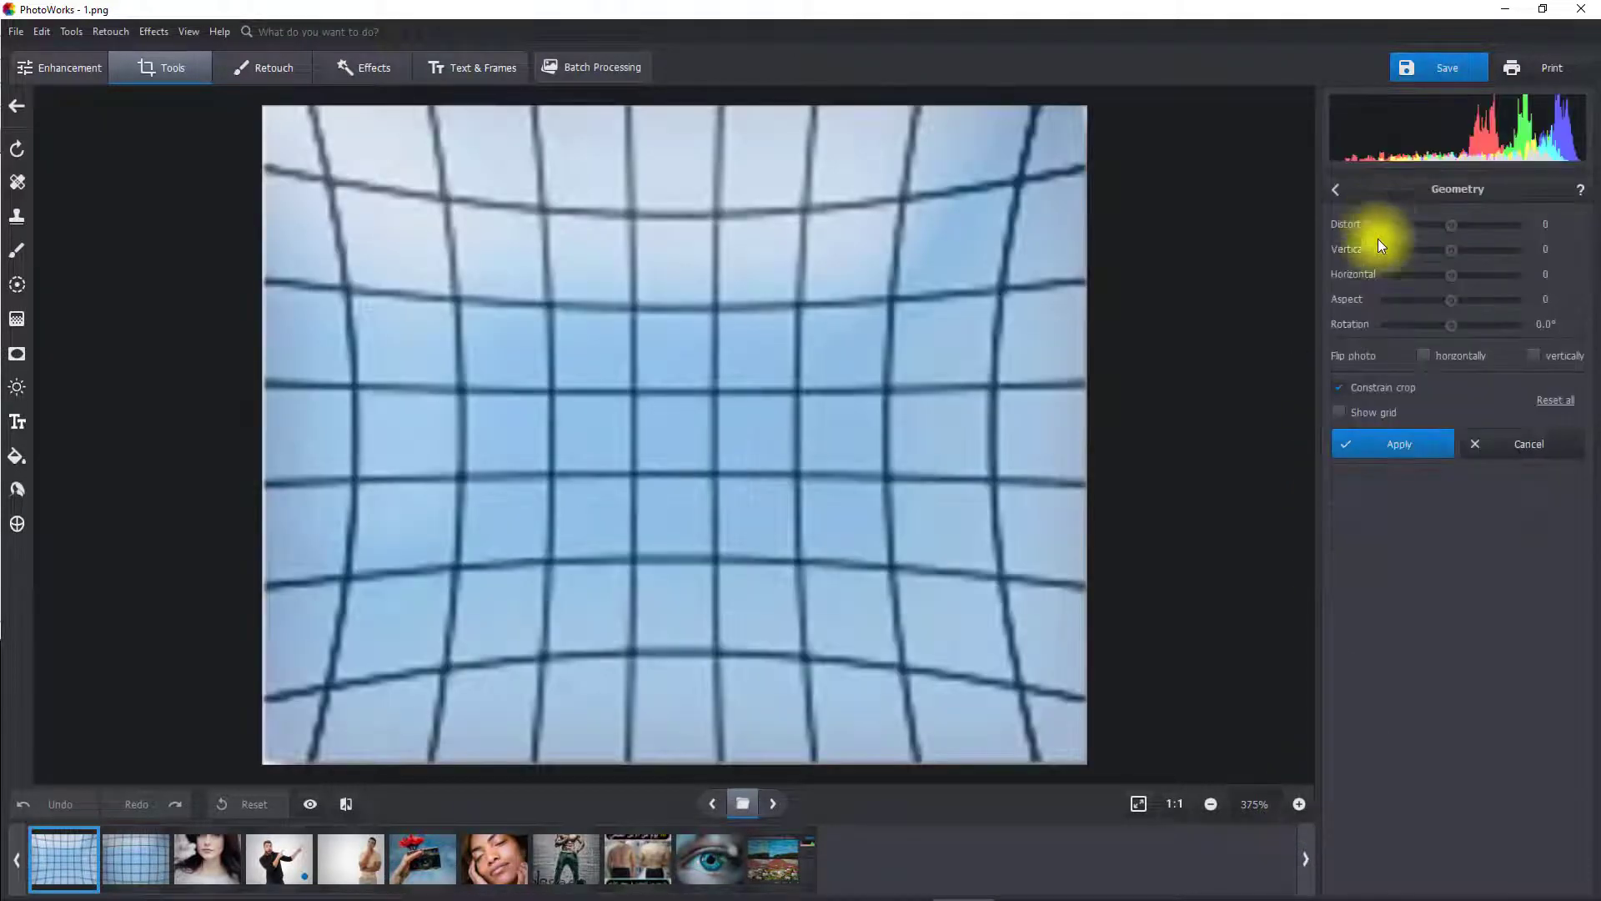
click(1334, 413)
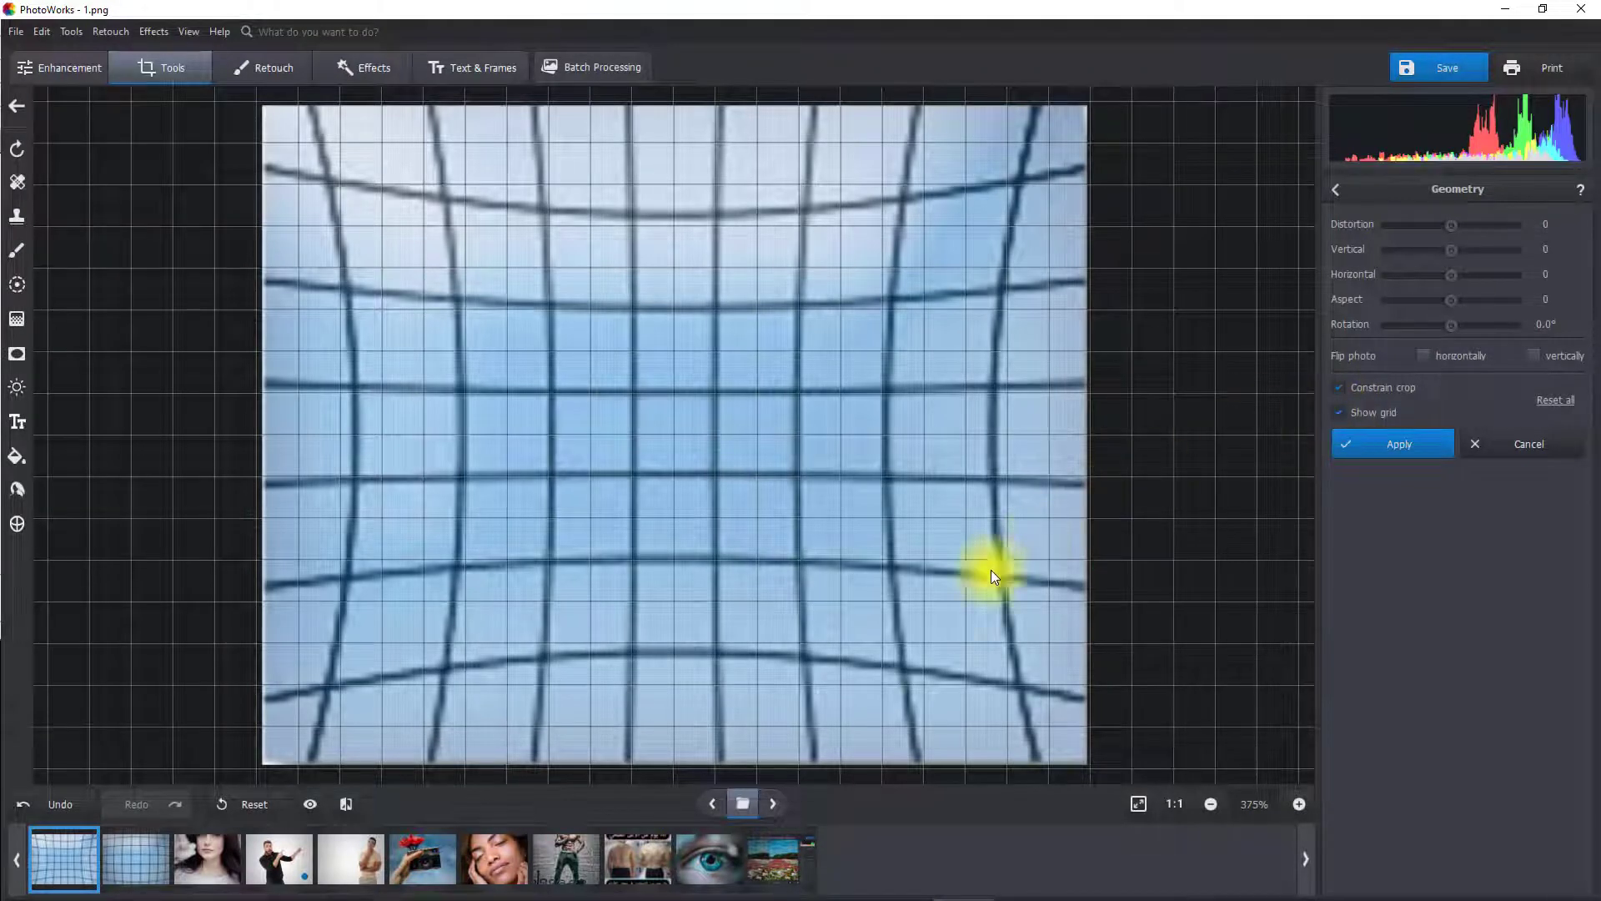
drag(1451, 225, 1317, 218)
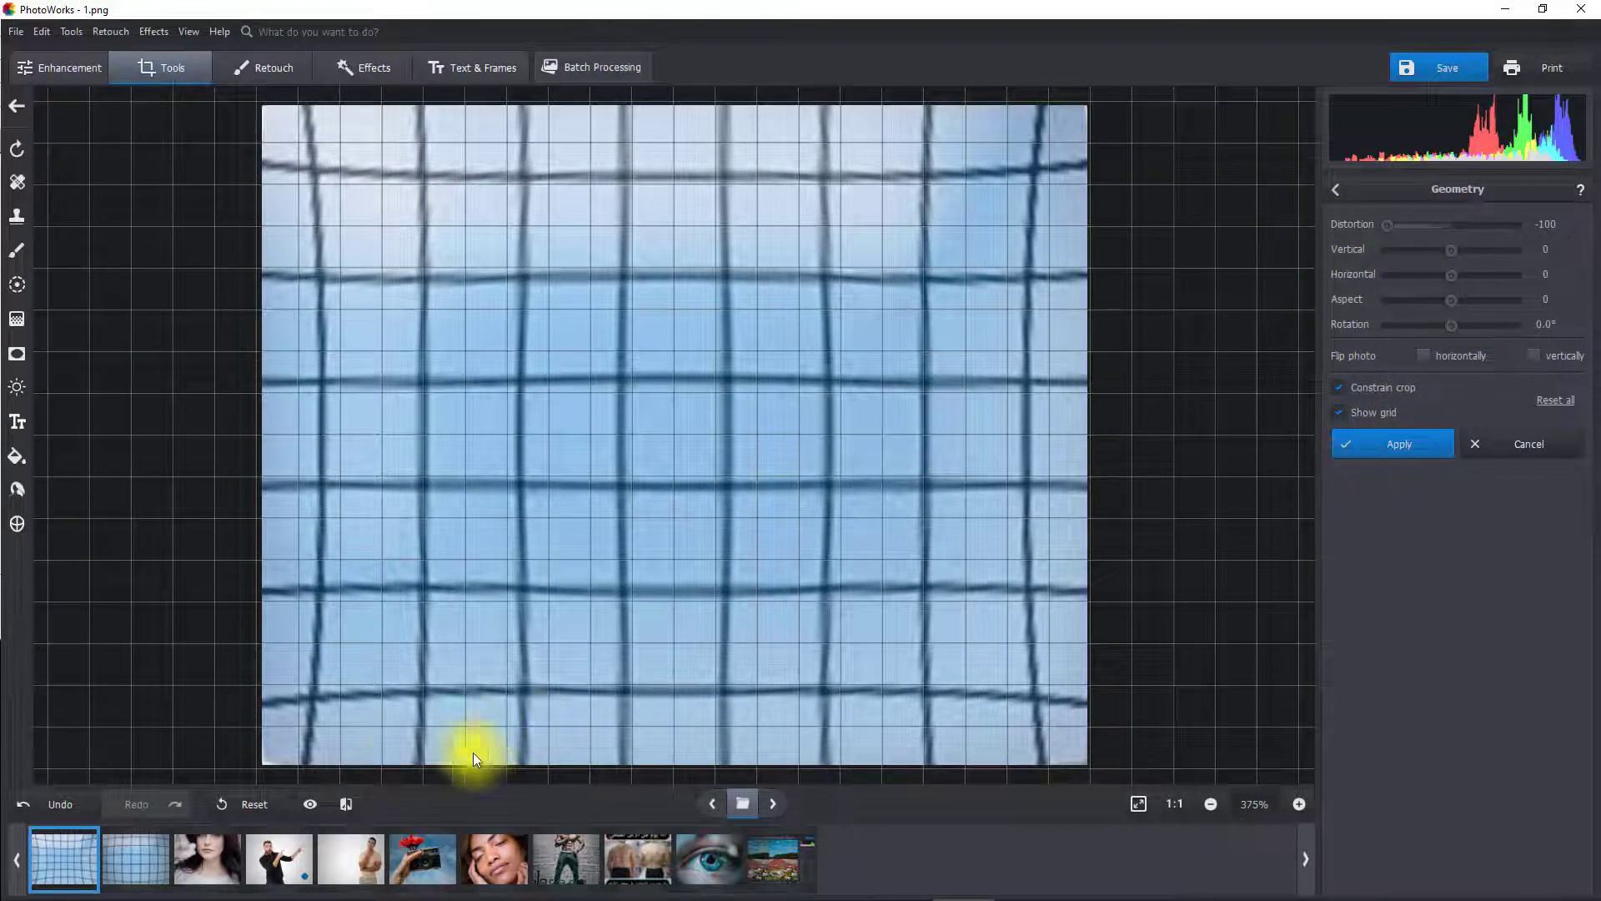
click(346, 805)
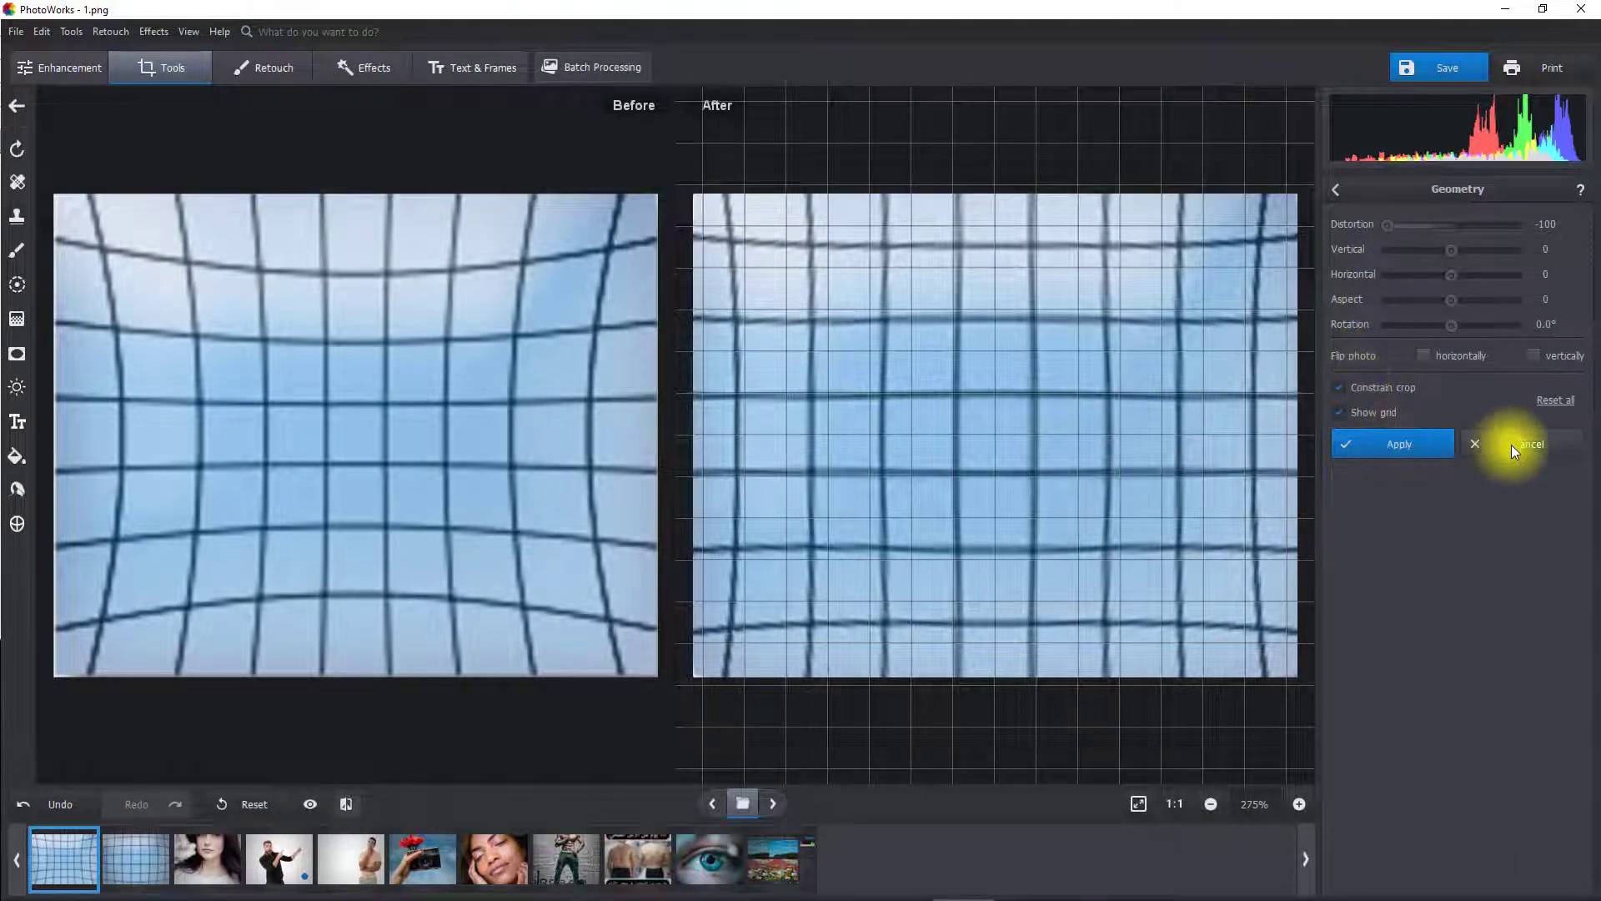
Reset the geometry corrections, try Vertical -20, Horizontal 57 and Aspect -57 on the grid image, and cancel the tool
click(1554, 401)
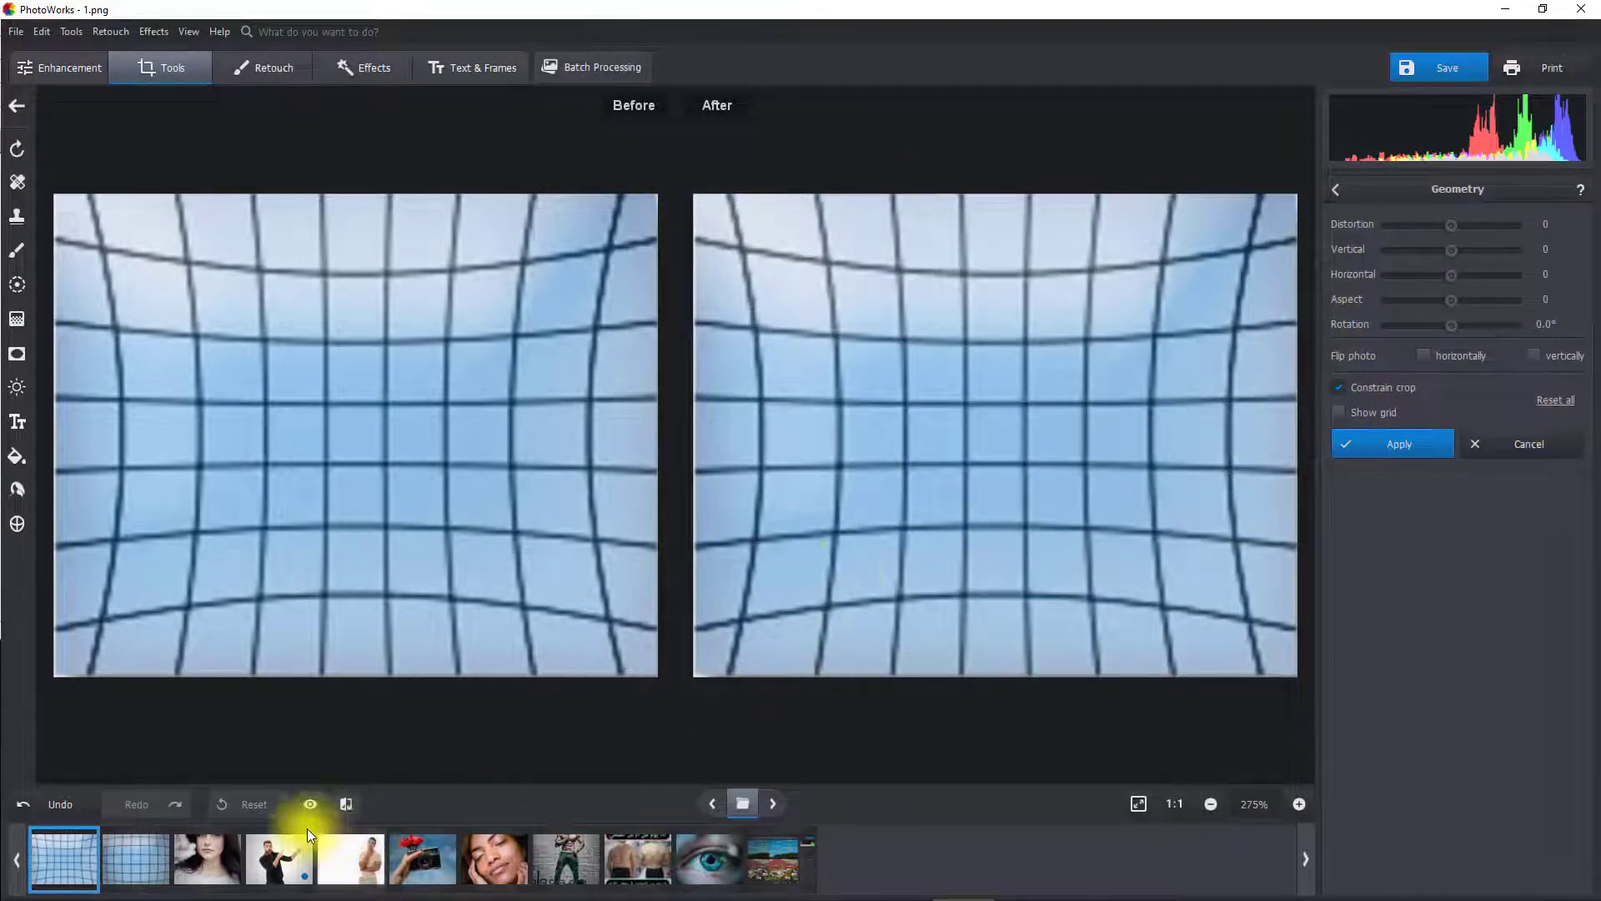
click(349, 803)
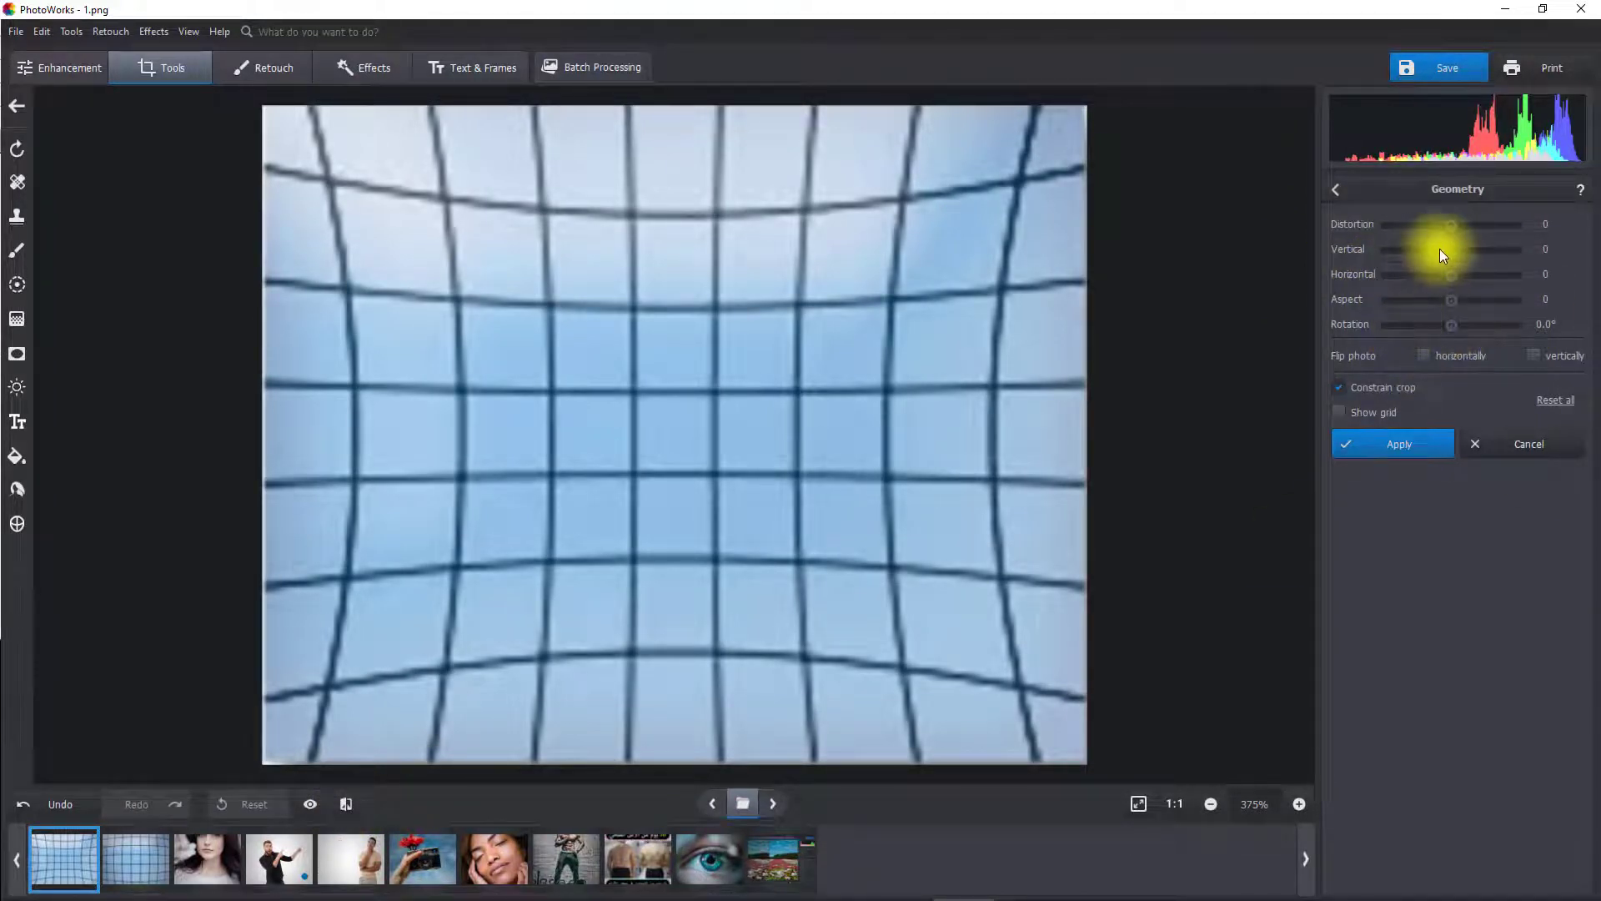
drag(1455, 247, 1418, 298)
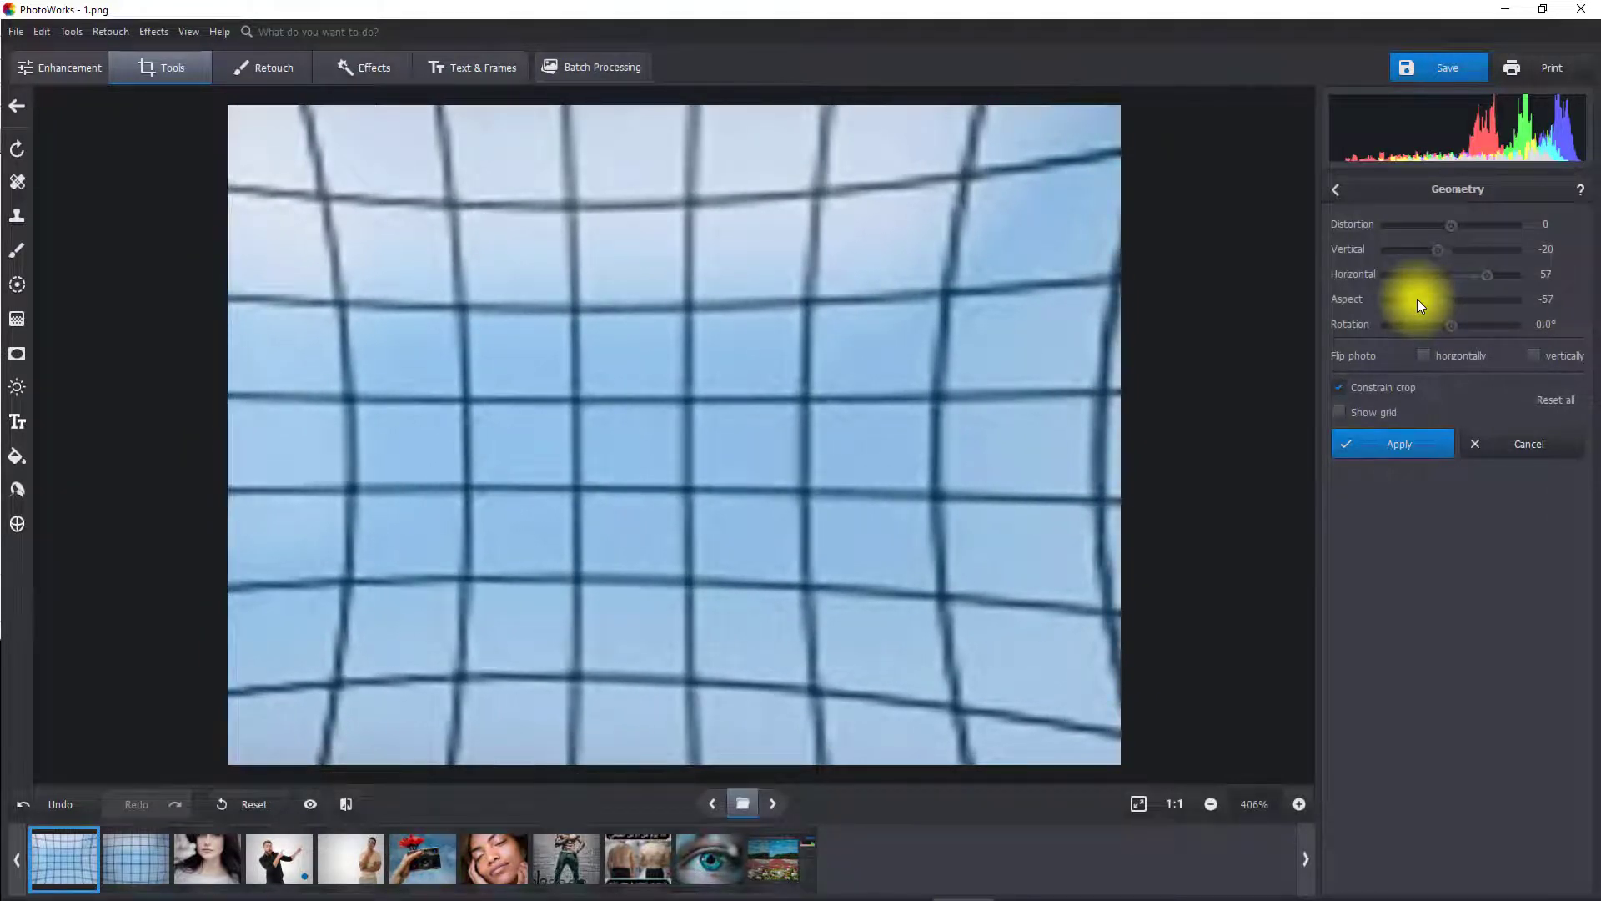
click(1518, 448)
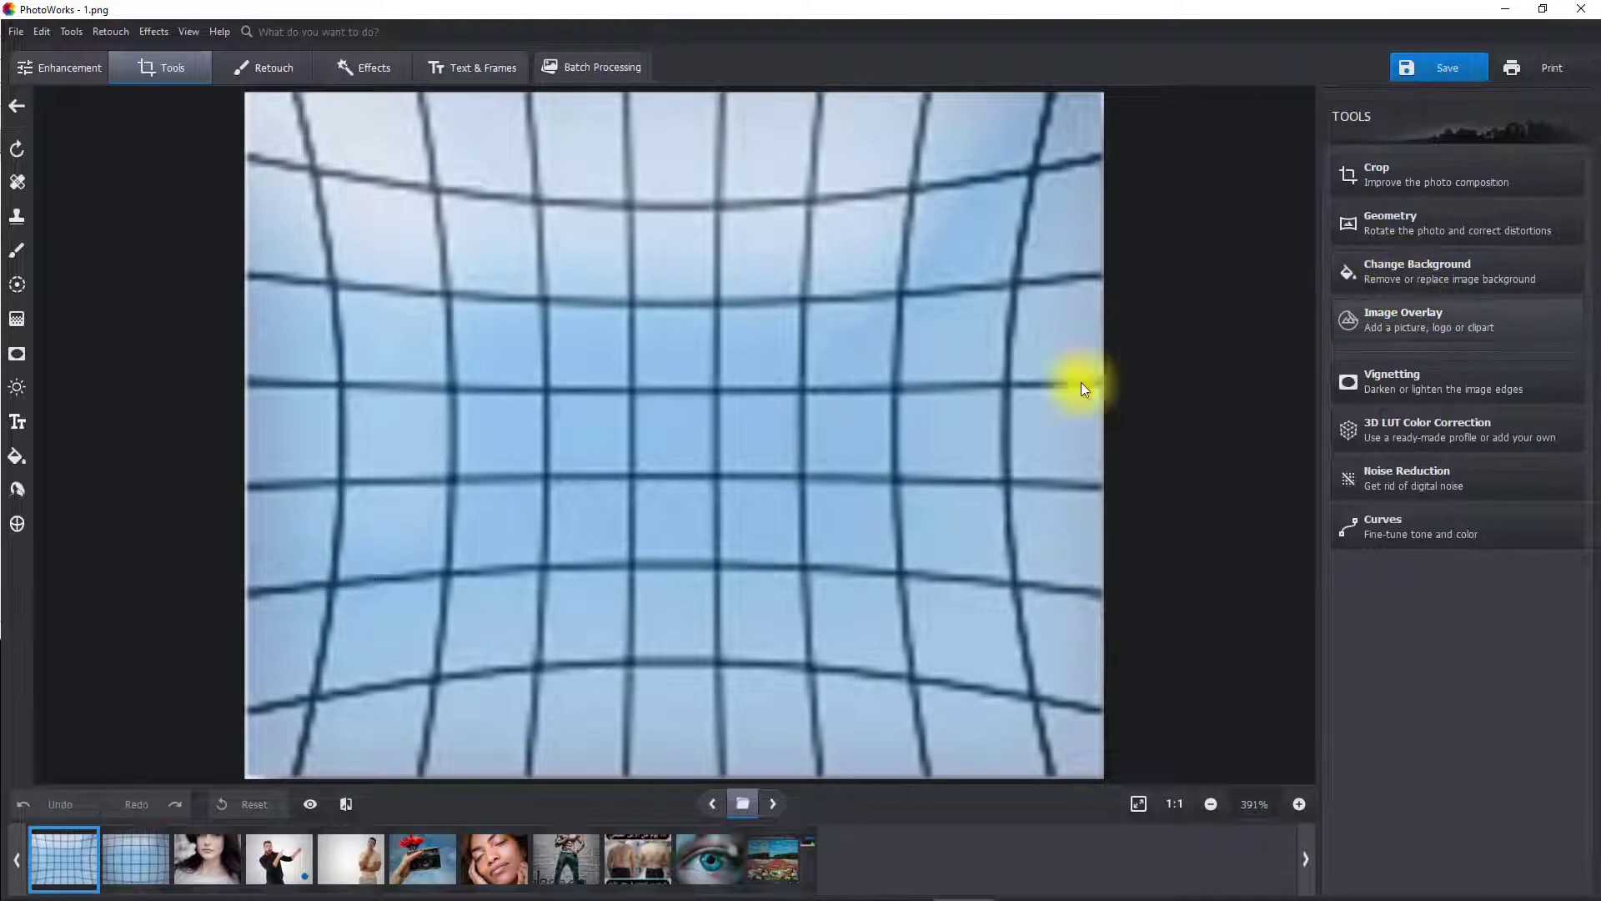
Switch to the pointing bearded man photo, declining to continue its earlier edits, and start Change Background past its introduction
click(287, 853)
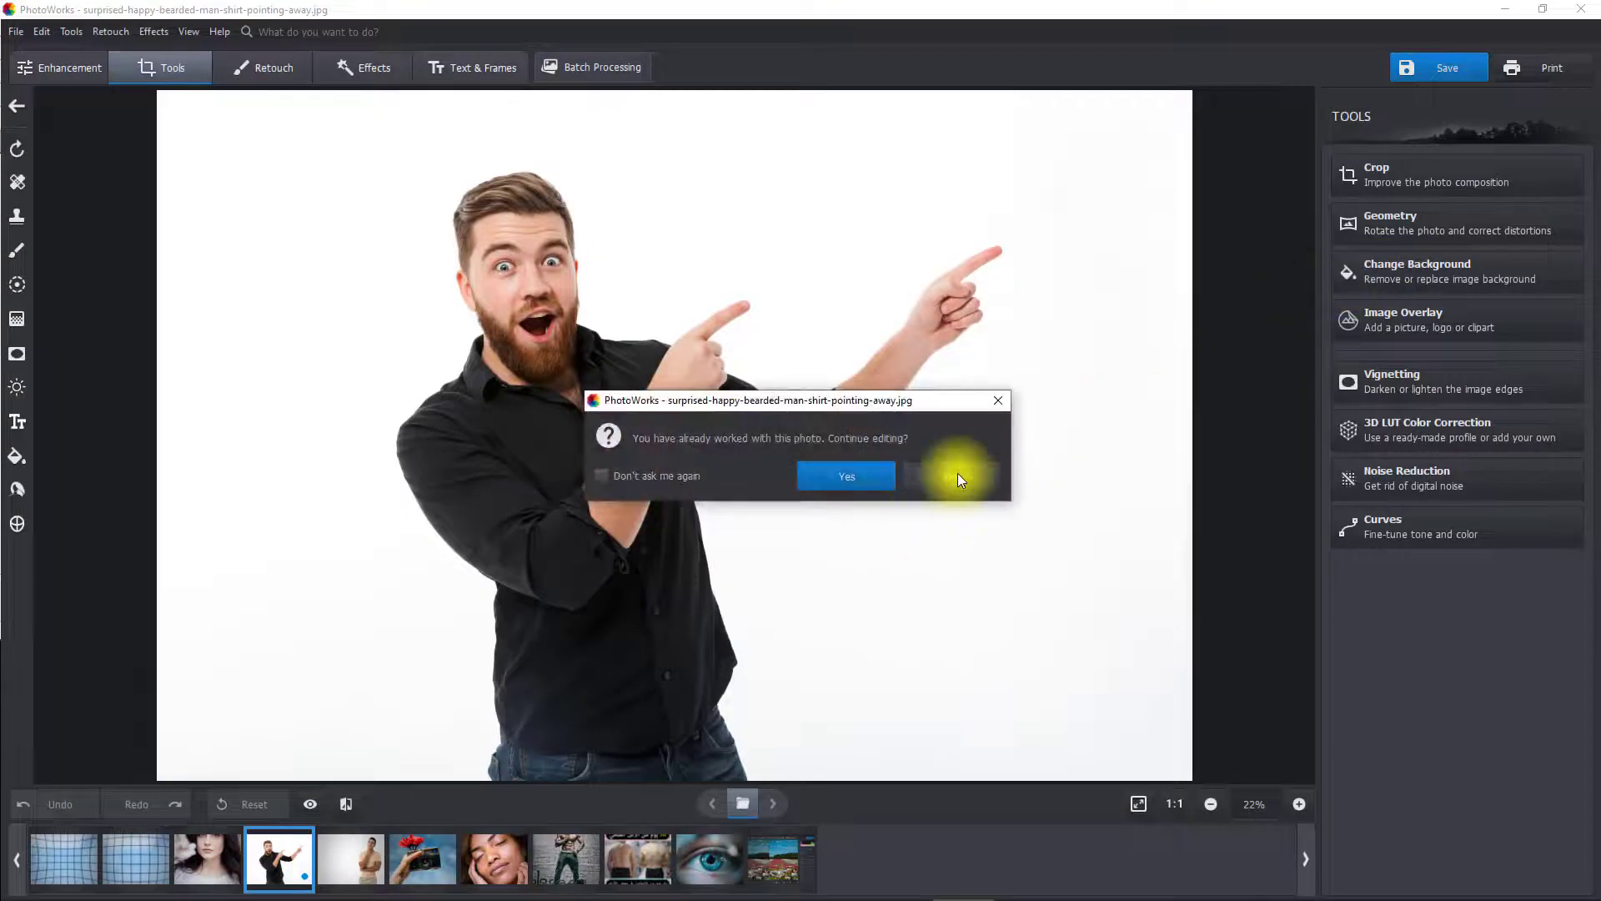
click(957, 472)
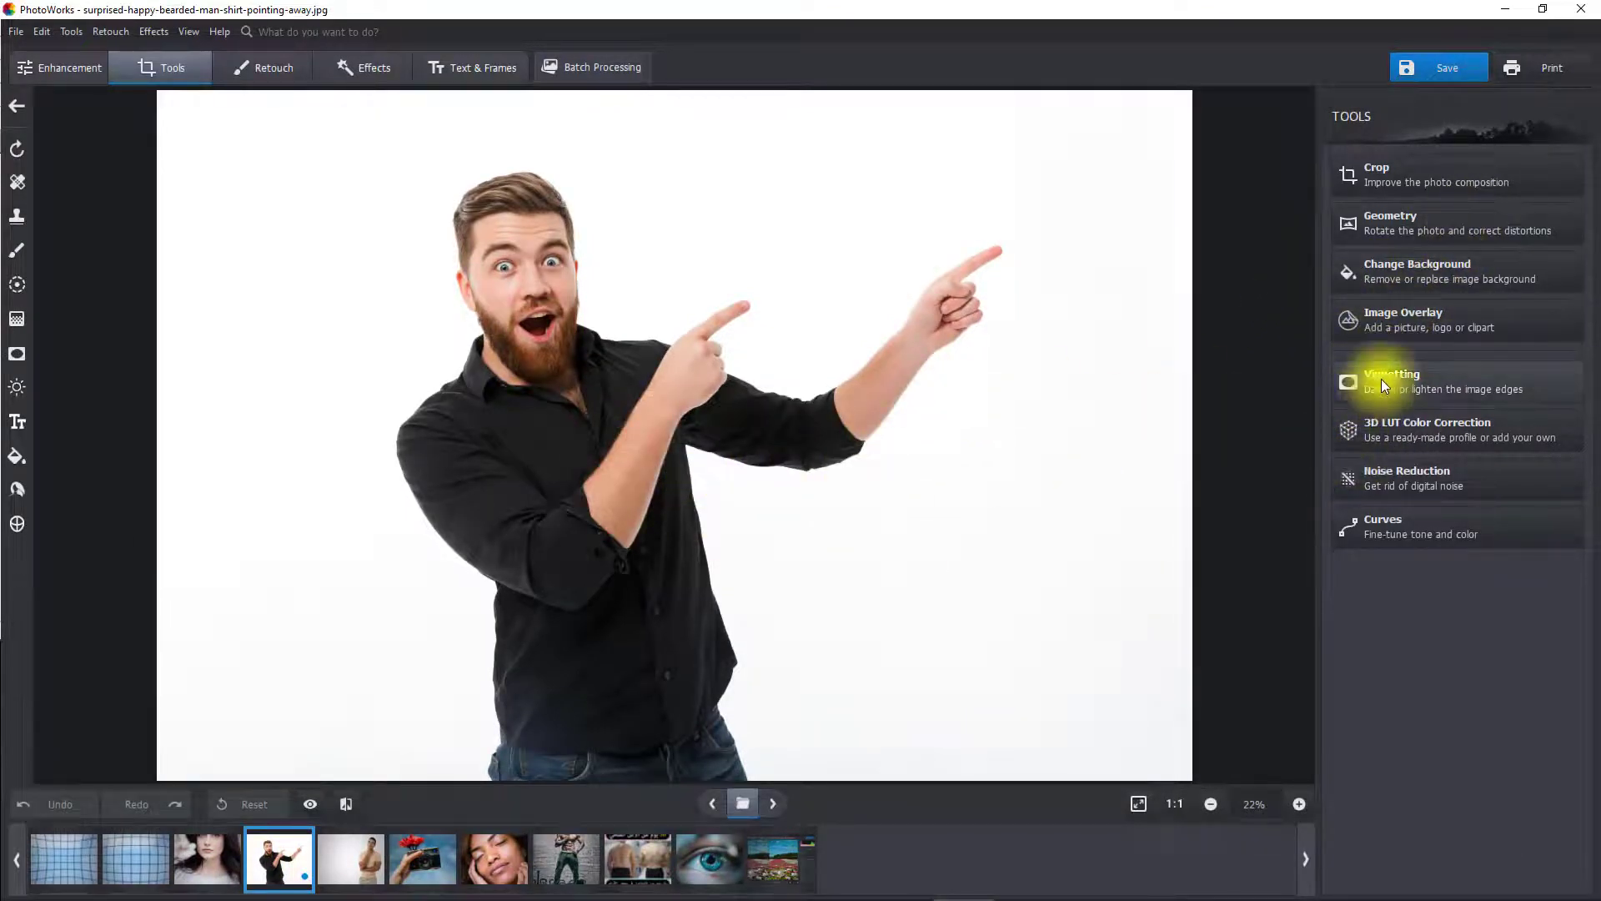
click(1416, 269)
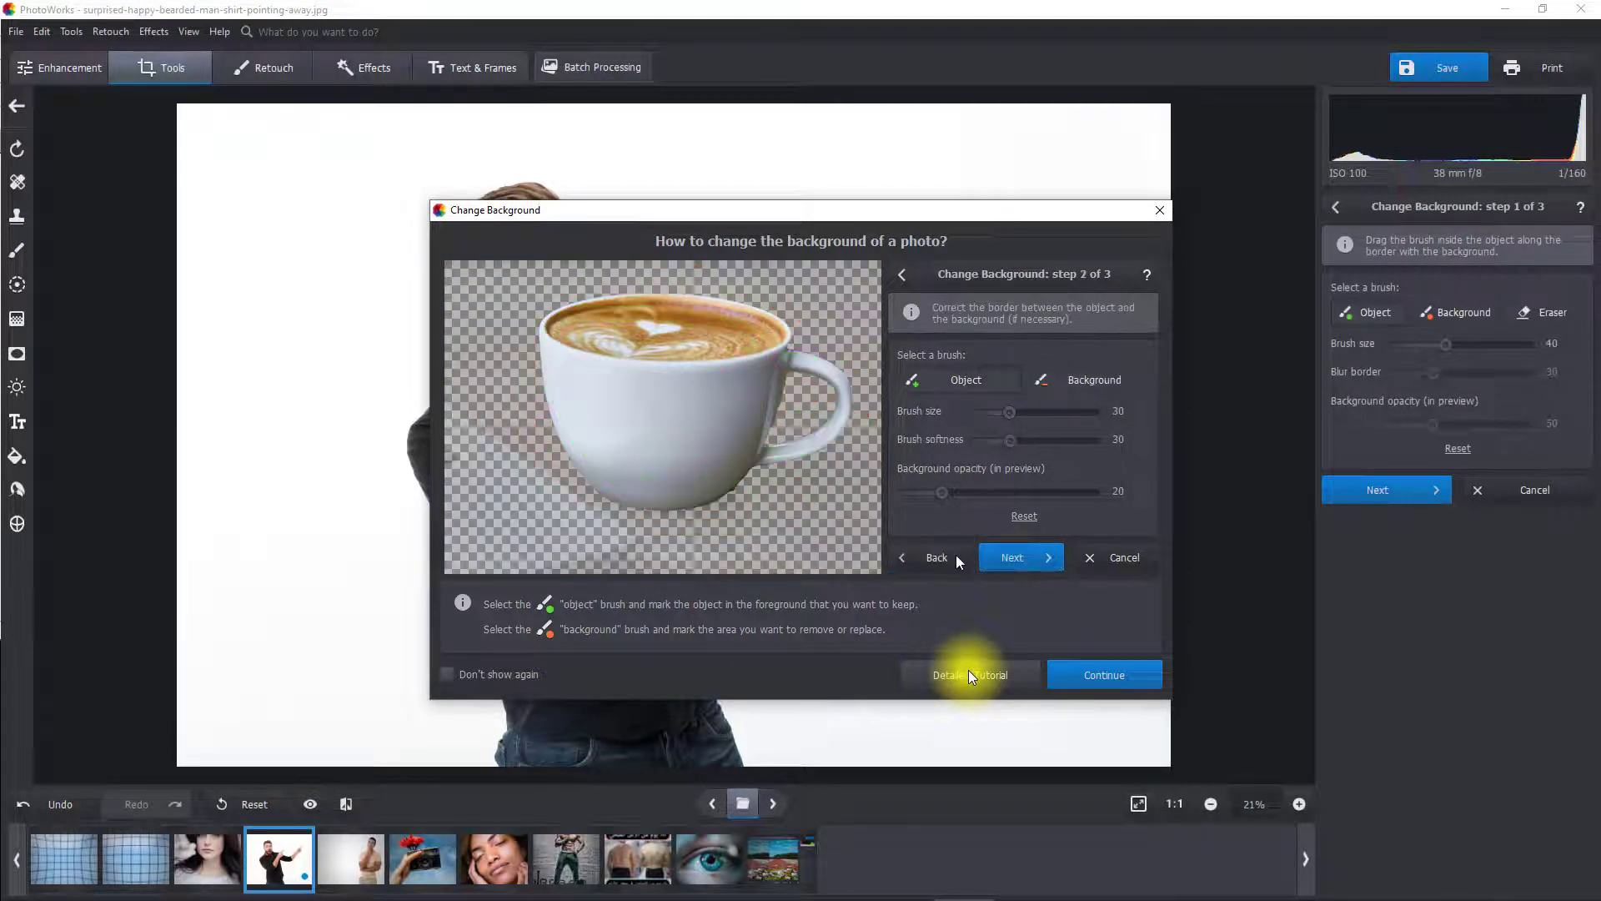
click(1099, 669)
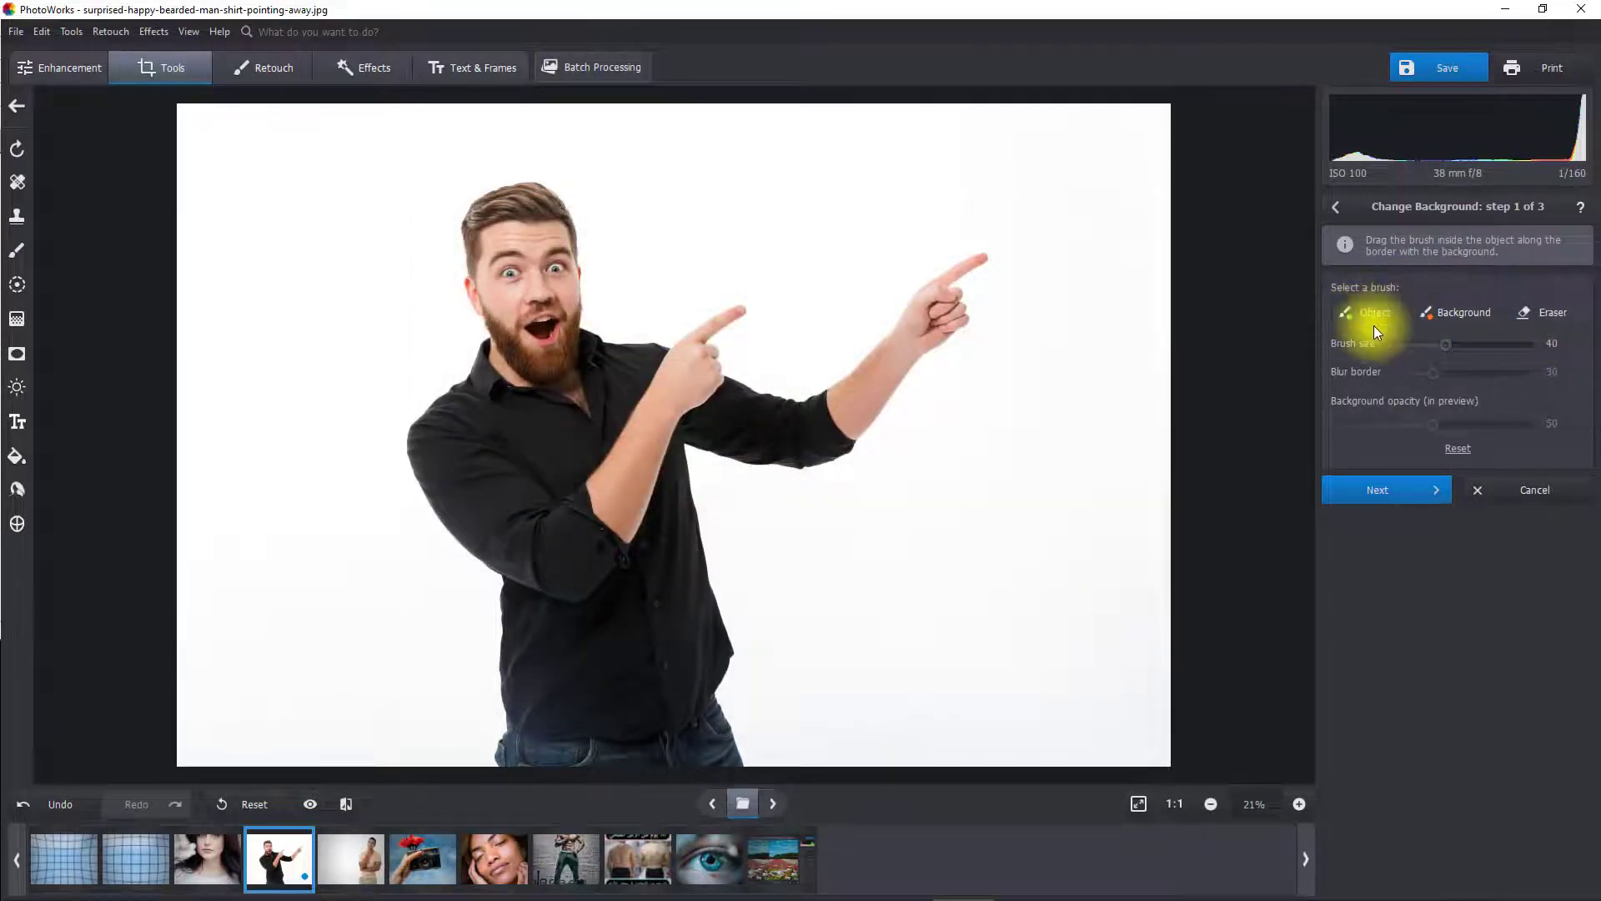
Trace inside the man's outline with the Object brush at size 54 to mark him as the part to keep
click(1451, 314)
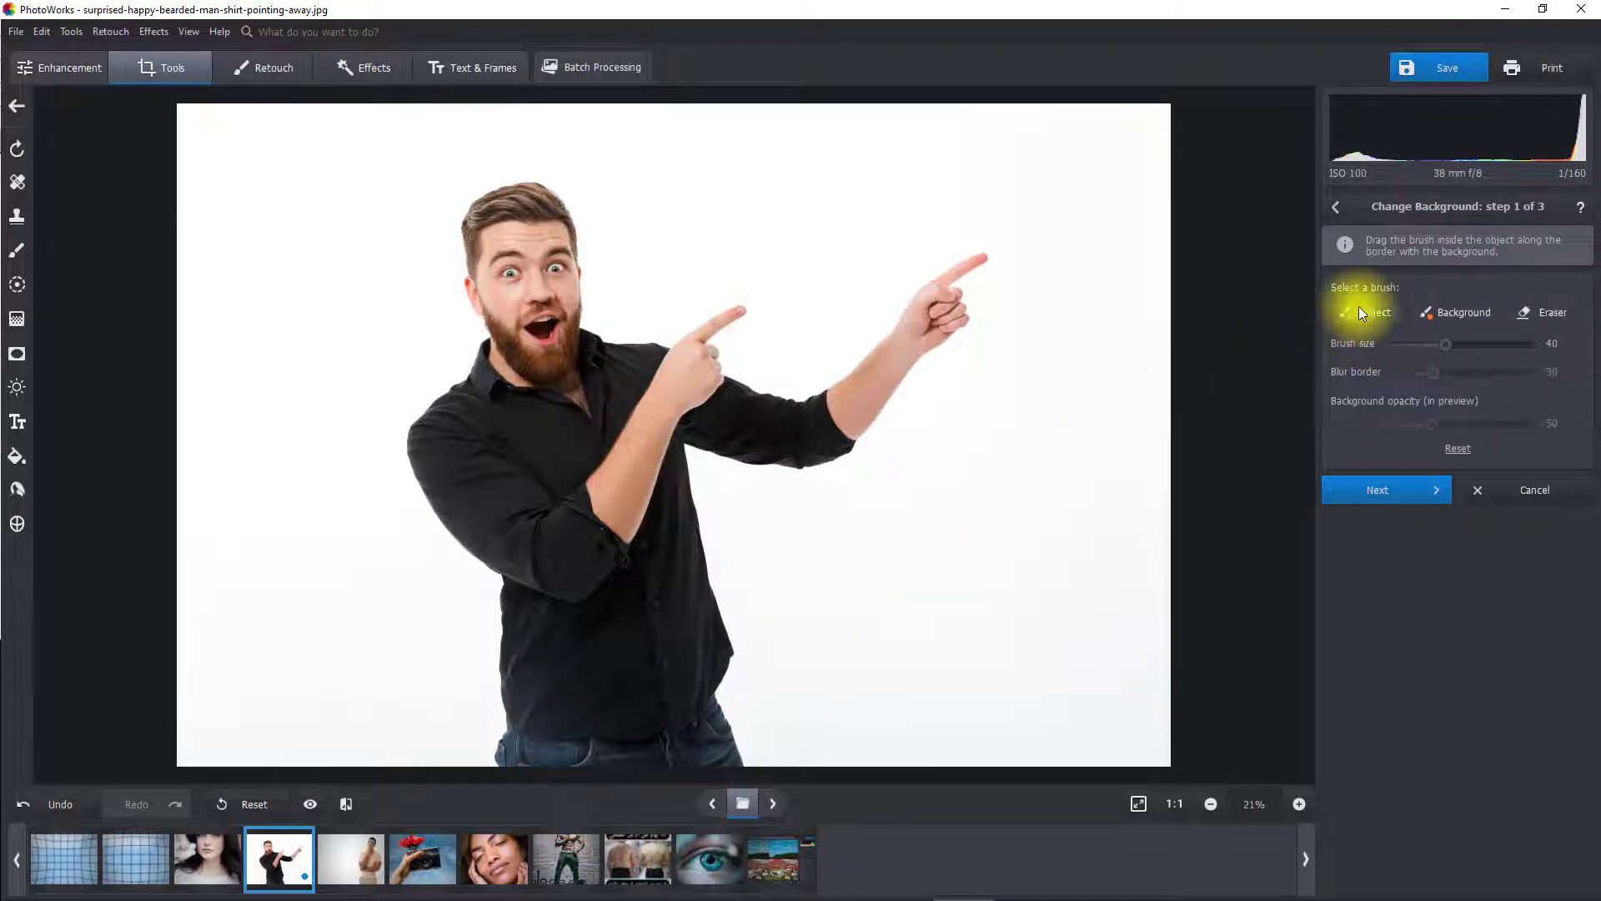
drag(1444, 344, 1466, 344)
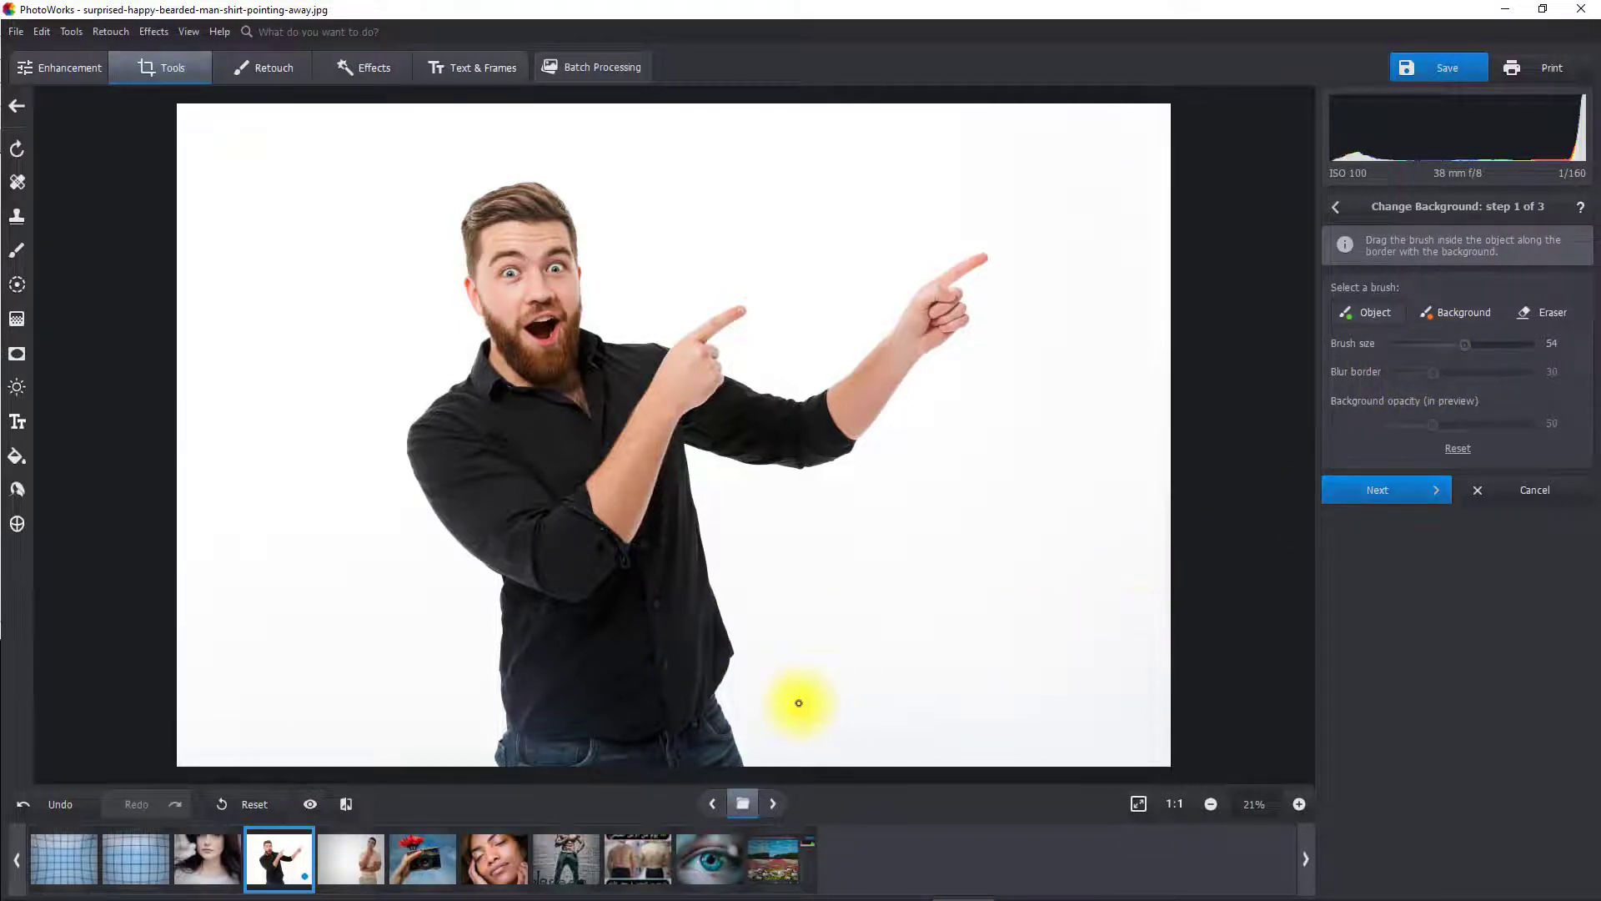
click(1298, 804)
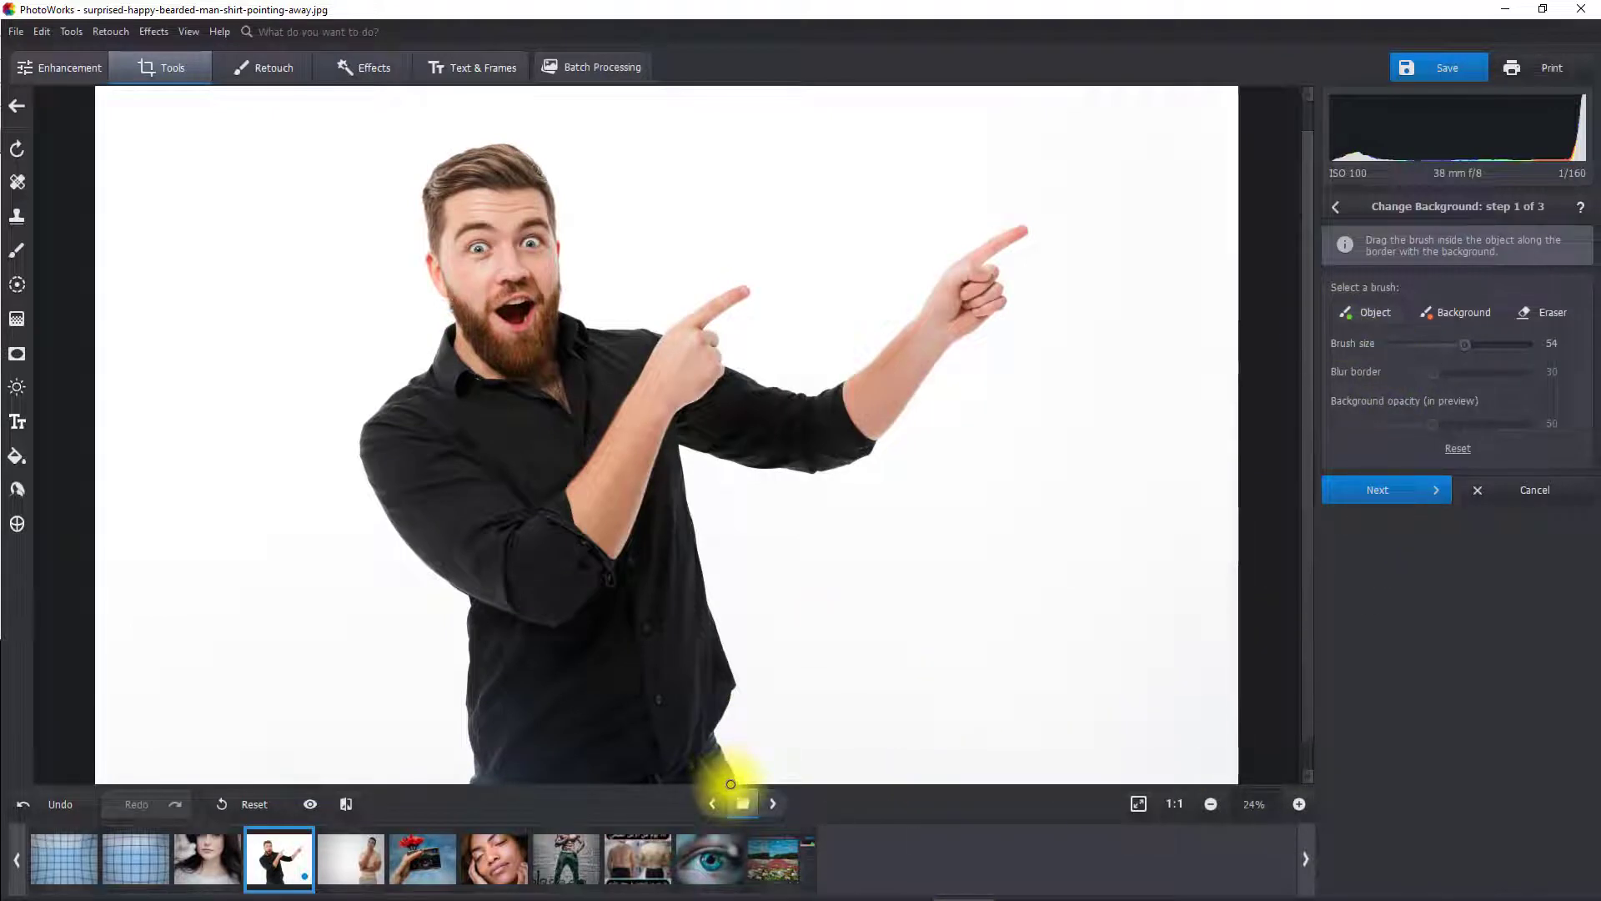
mouse_move(730, 784)
mouse_down()
mouse_move(722, 761)
mouse_move(999, 301)
mouse_move(642, 322)
mouse_move(464, 608)
mouse_move(477, 779)
mouse_up()
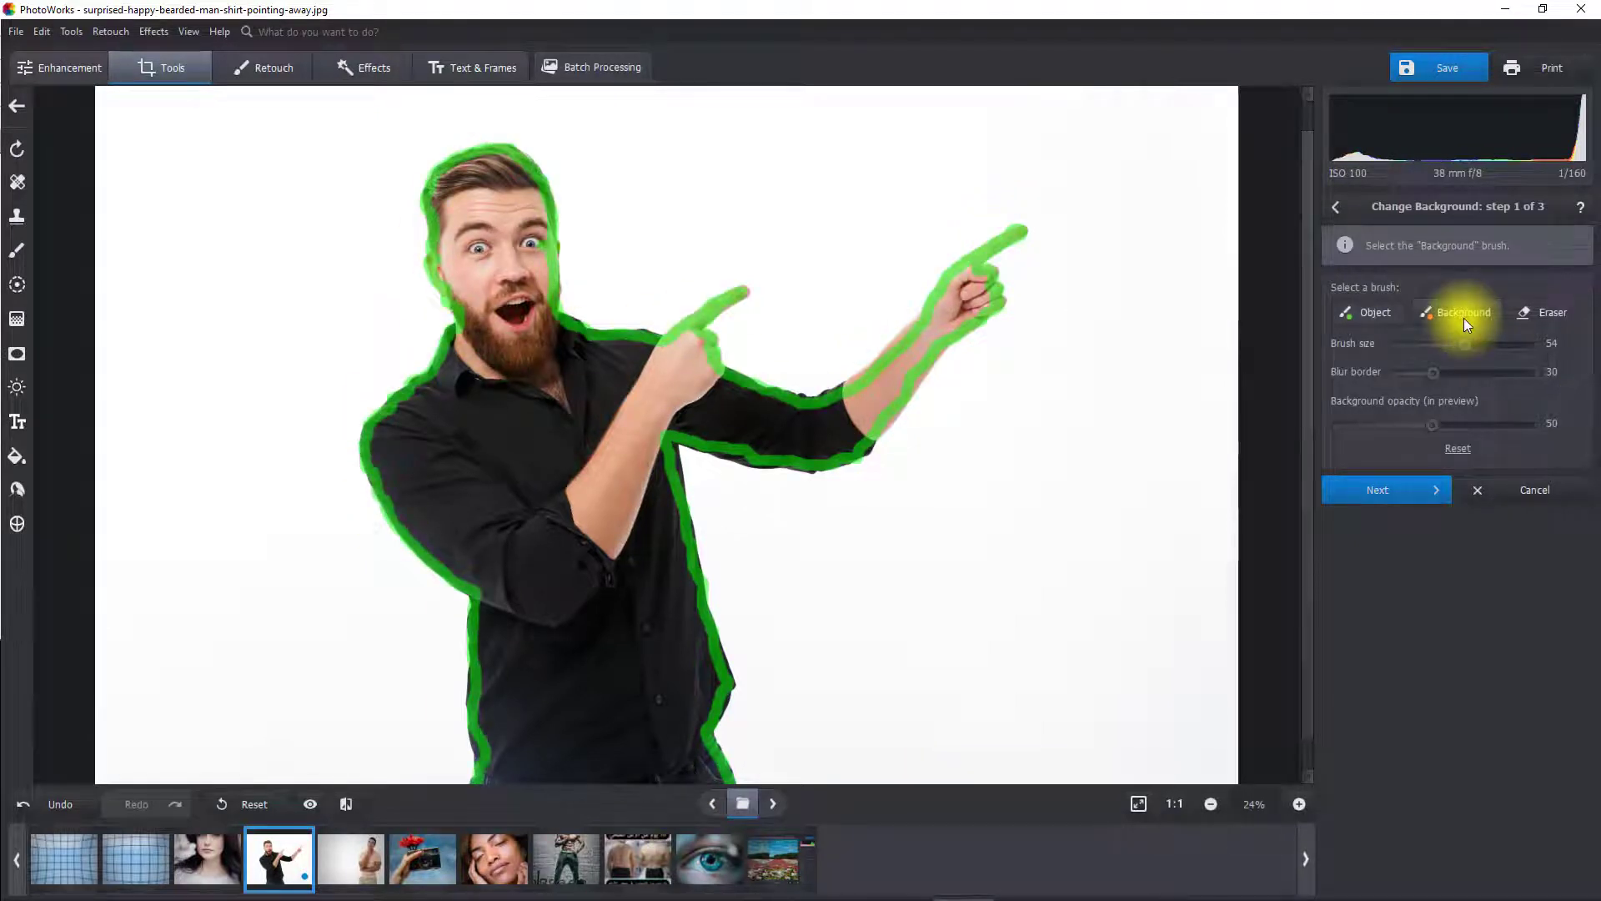
Trace around the man with the Background brush to mark the area for removal, and proceed to border correction
click(1466, 321)
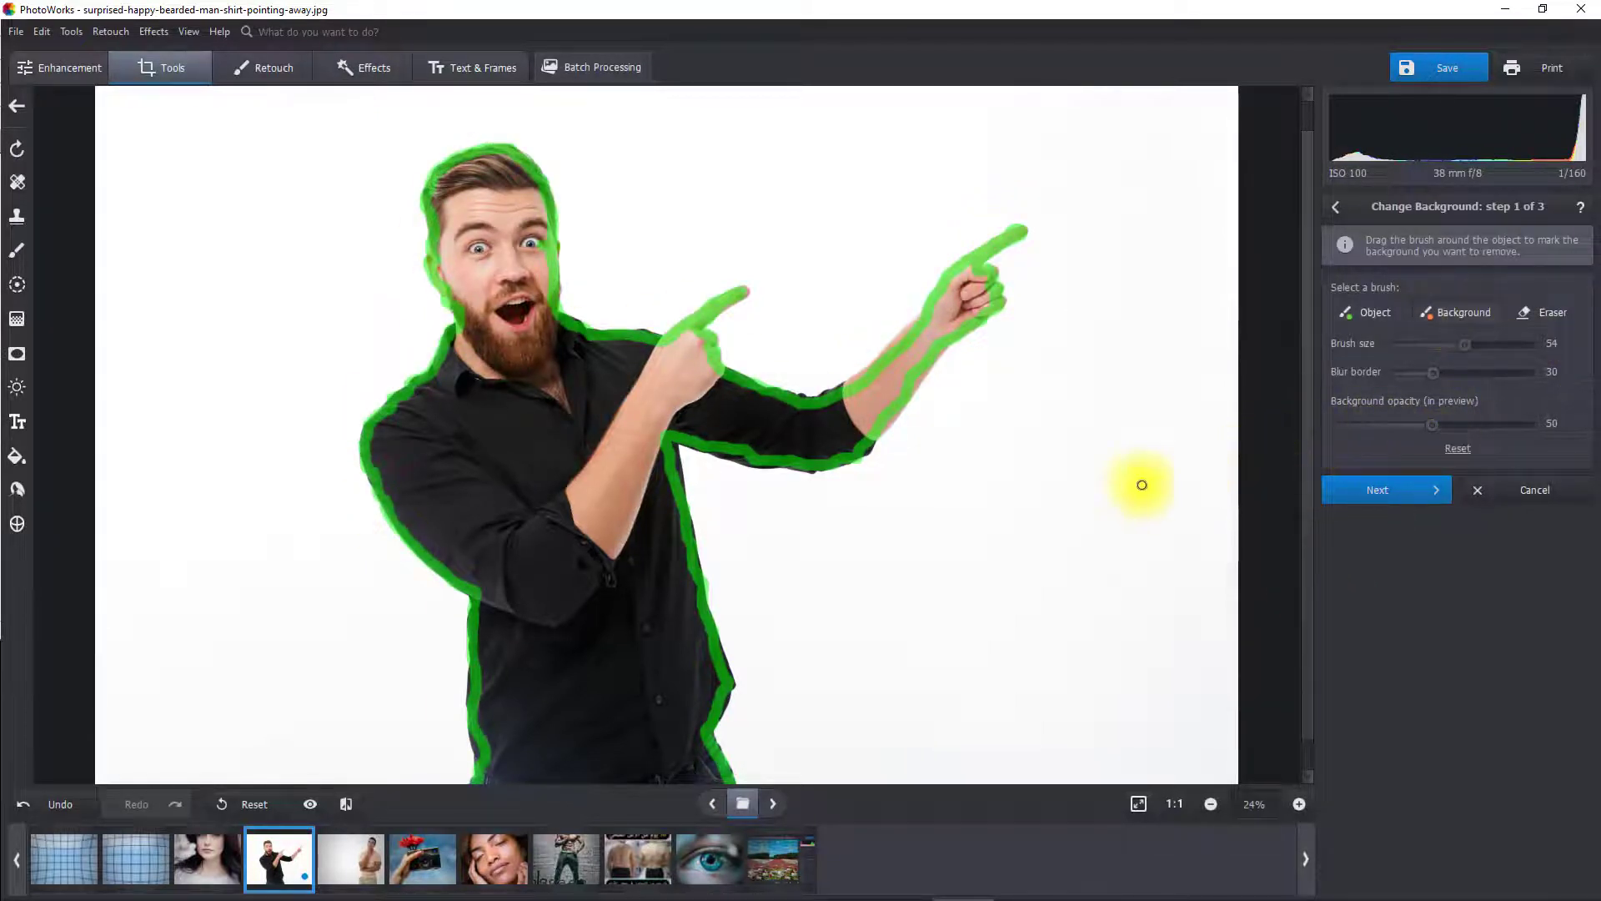
mouse_move(764, 778)
mouse_down()
mouse_move(754, 613)
mouse_move(697, 461)
mouse_move(869, 489)
mouse_move(929, 466)
mouse_move(1024, 301)
mouse_move(1022, 263)
mouse_move(1053, 215)
mouse_move(1033, 192)
mouse_move(988, 220)
mouse_move(907, 276)
mouse_move(827, 372)
mouse_move(792, 378)
mouse_move(740, 340)
mouse_move(773, 273)
mouse_move(738, 266)
mouse_move(642, 306)
mouse_move(597, 264)
mouse_move(548, 150)
mouse_move(492, 121)
mouse_move(442, 123)
mouse_move(394, 205)
mouse_move(396, 269)
mouse_move(427, 325)
mouse_move(333, 429)
mouse_move(454, 780)
mouse_up()
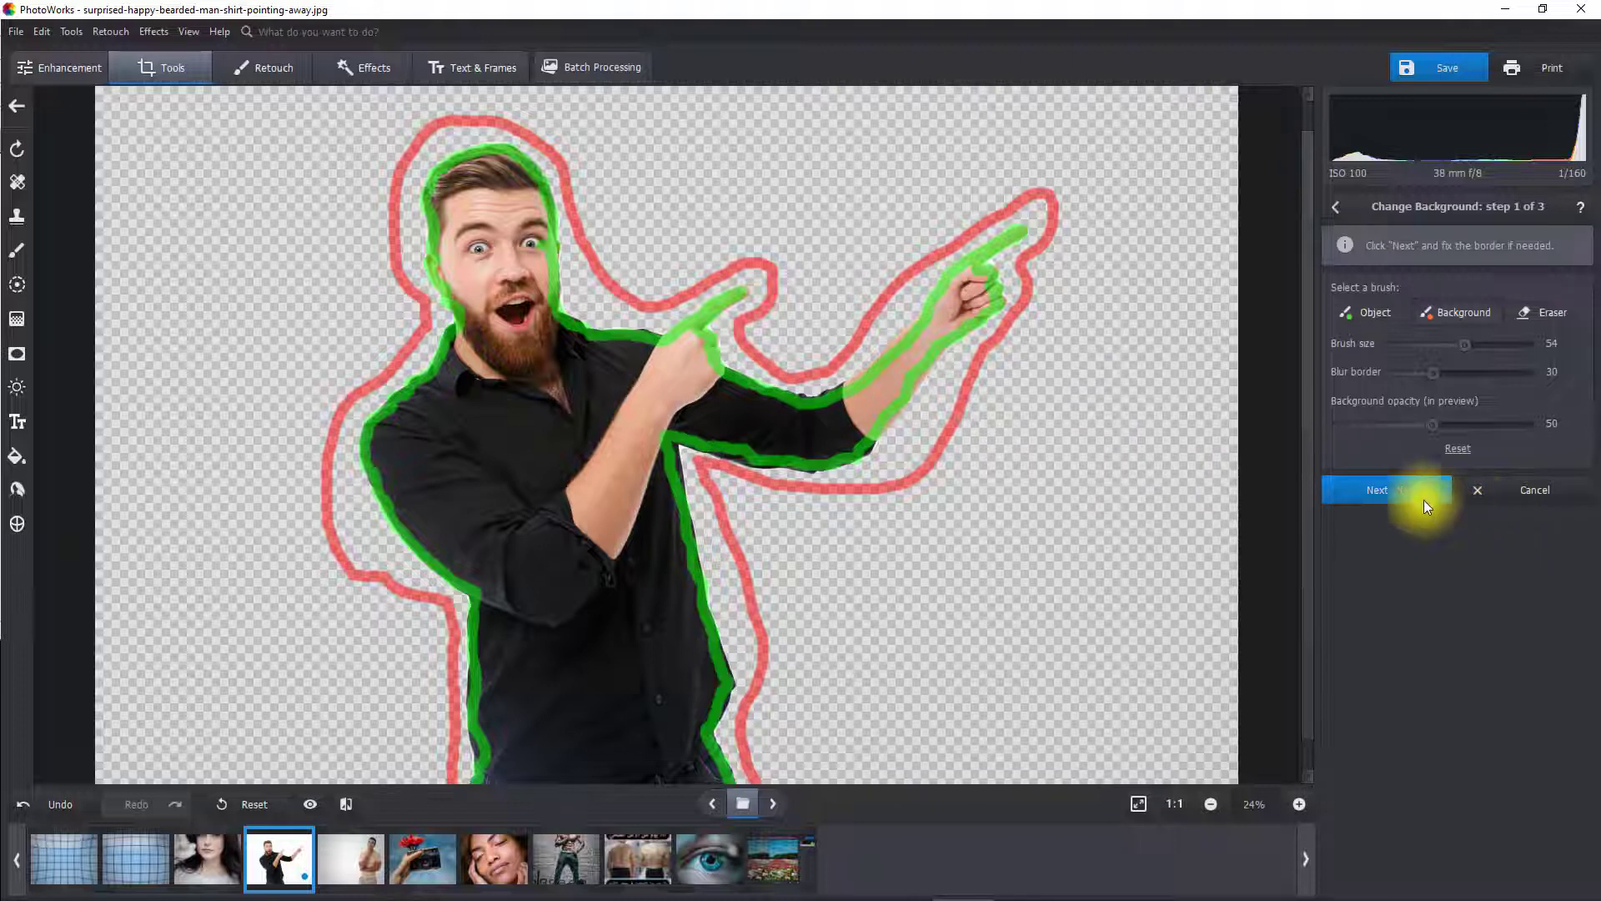
click(1388, 491)
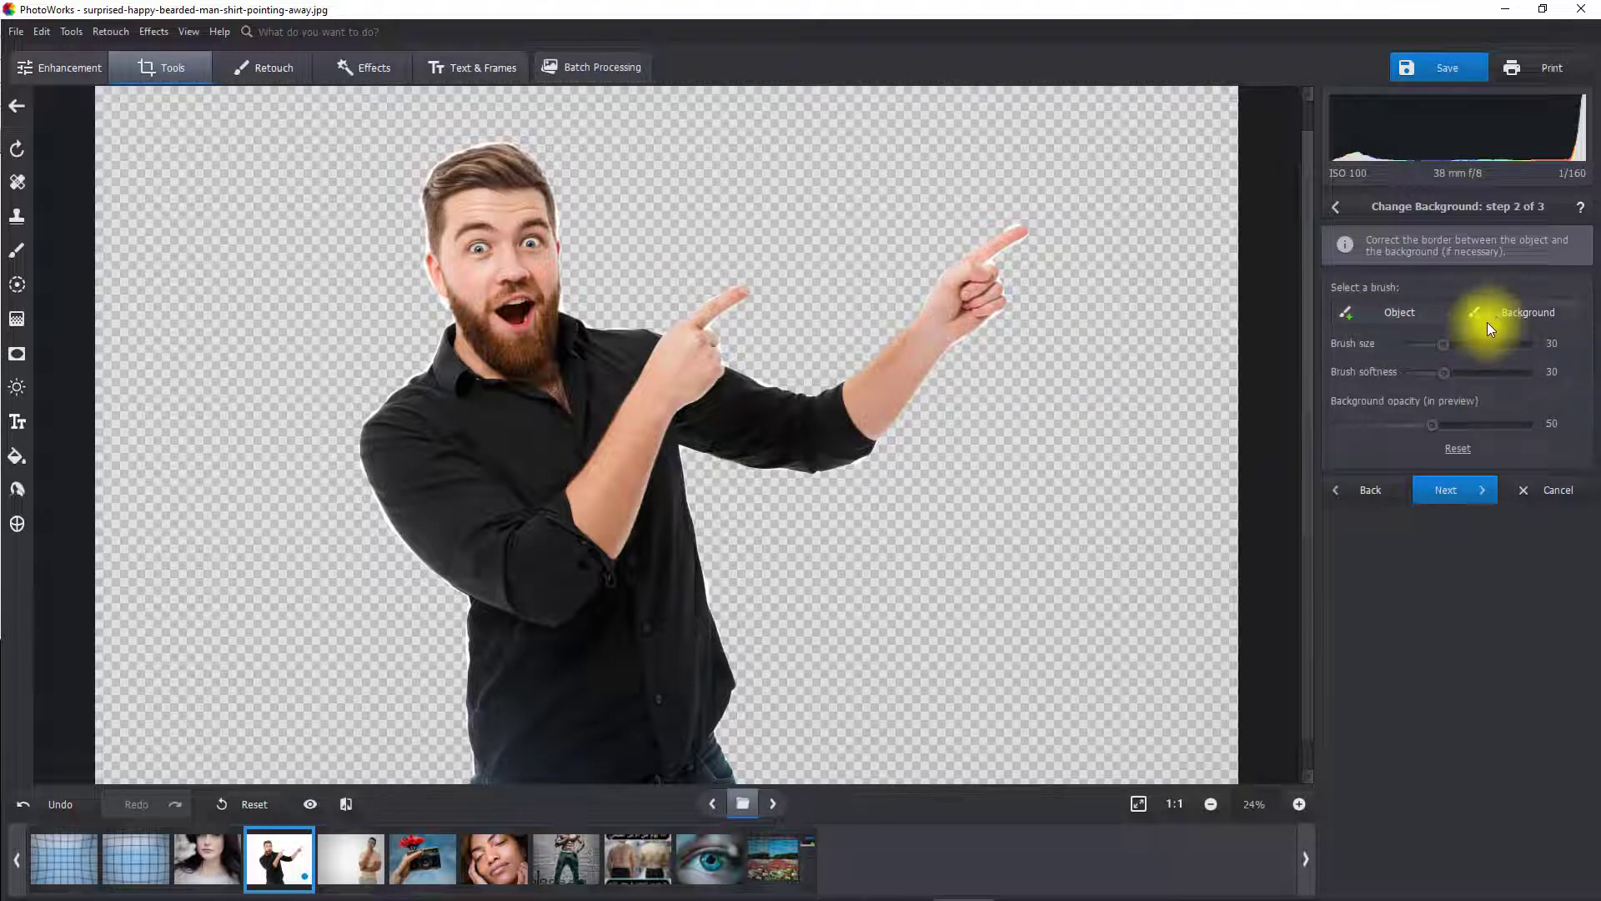
Clean the cutout's edge around the head with the Background brush at softness 59 and size 46, and cancel the background change
click(1515, 313)
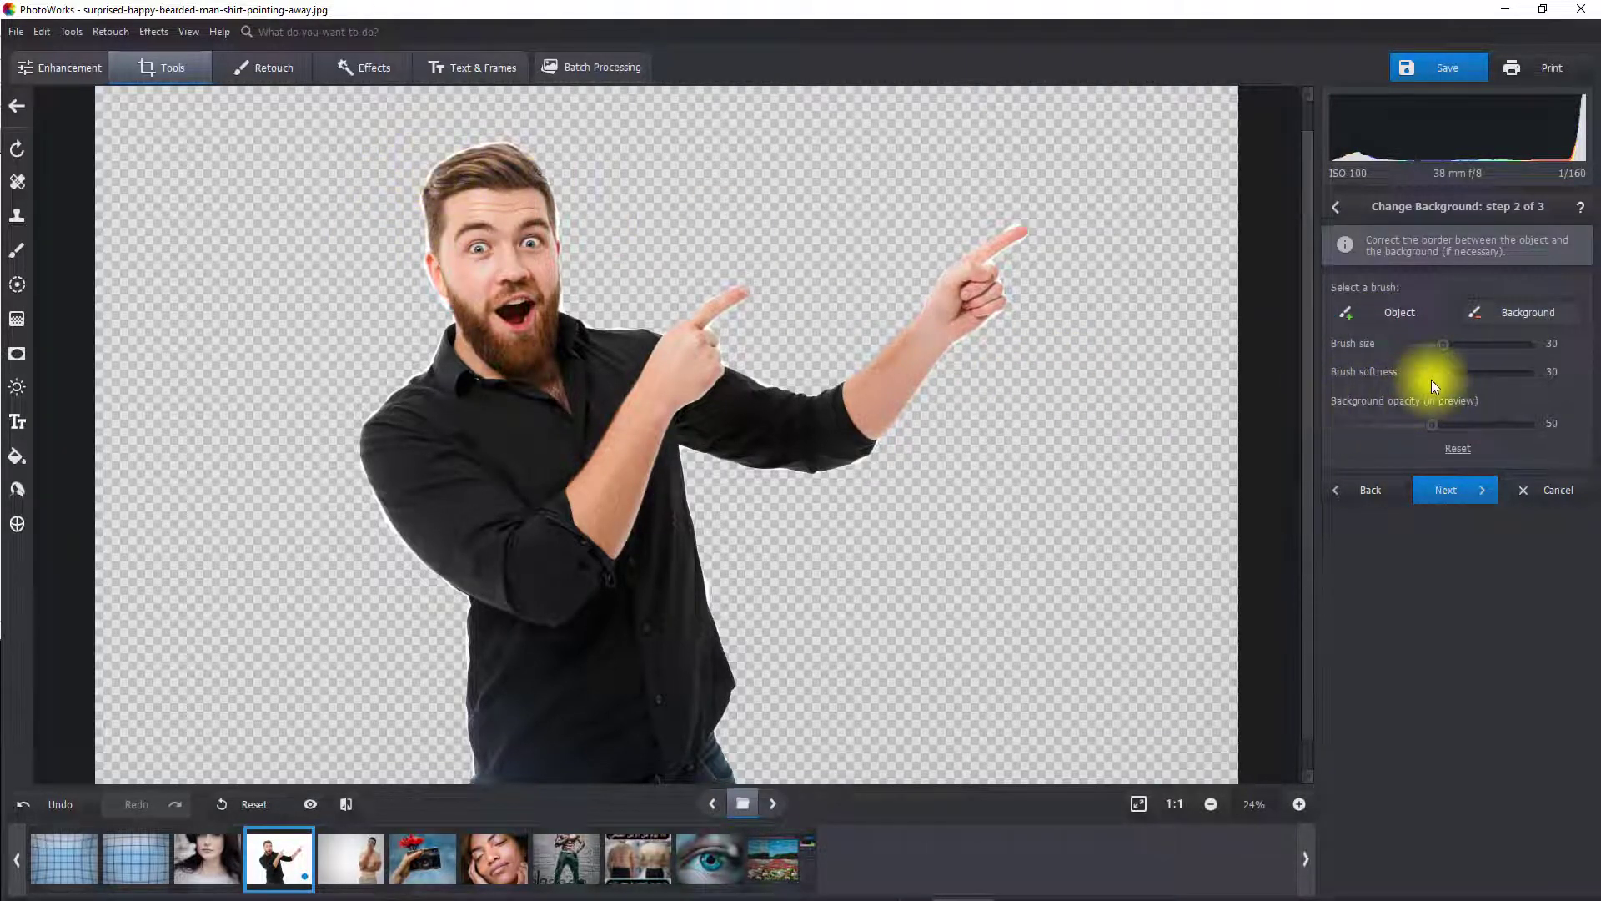
drag(1446, 373, 1476, 372)
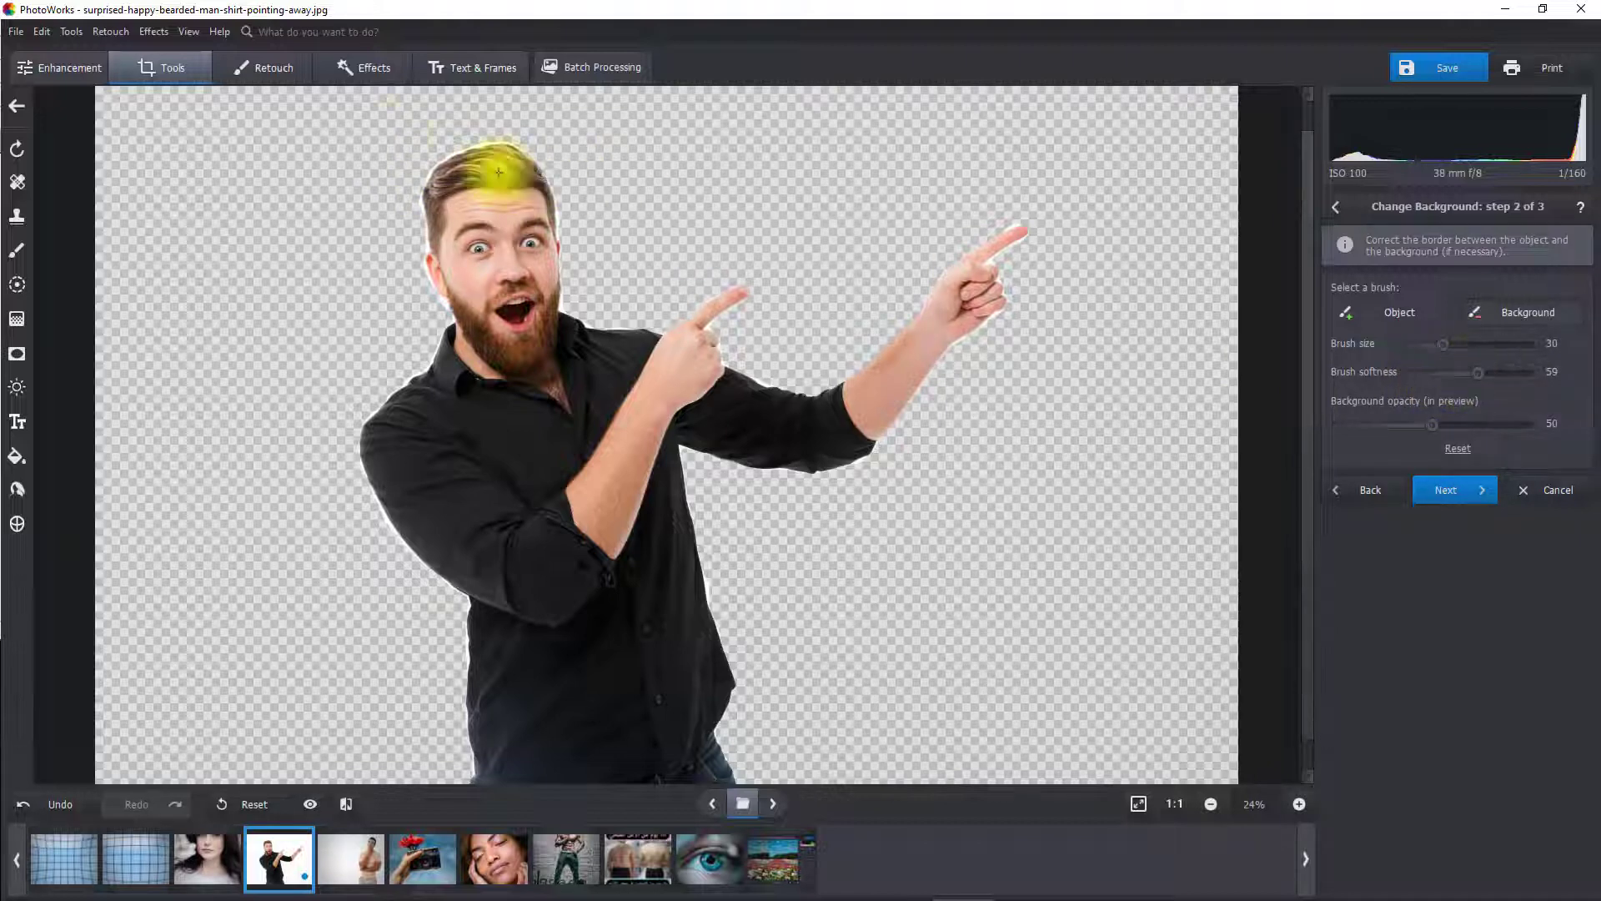
drag(1443, 344, 1462, 345)
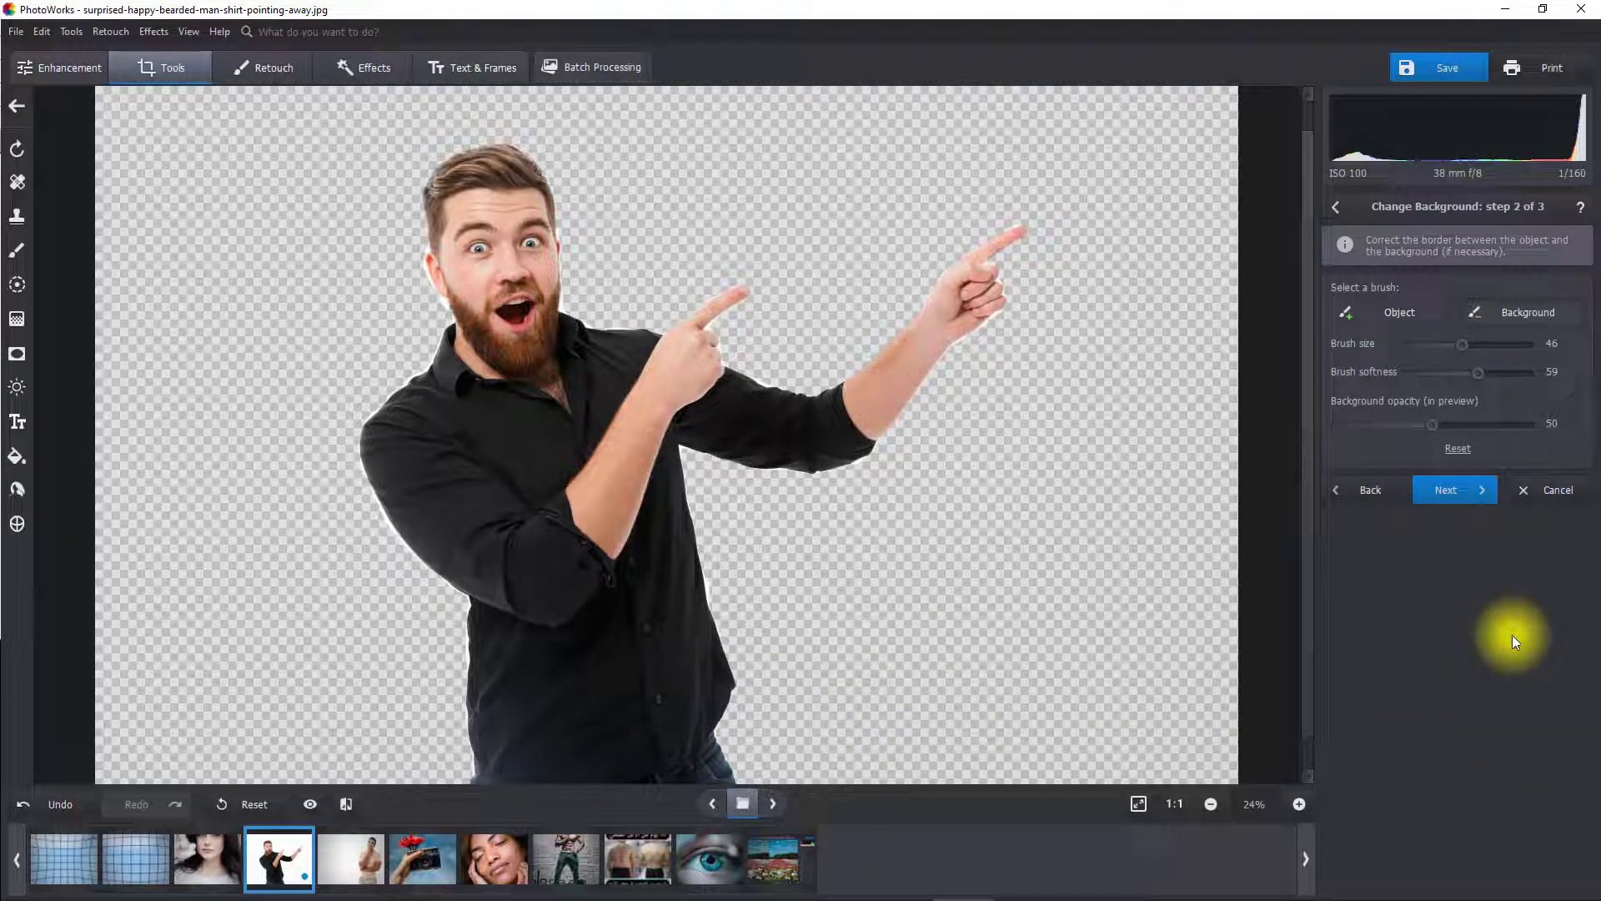
click(1538, 490)
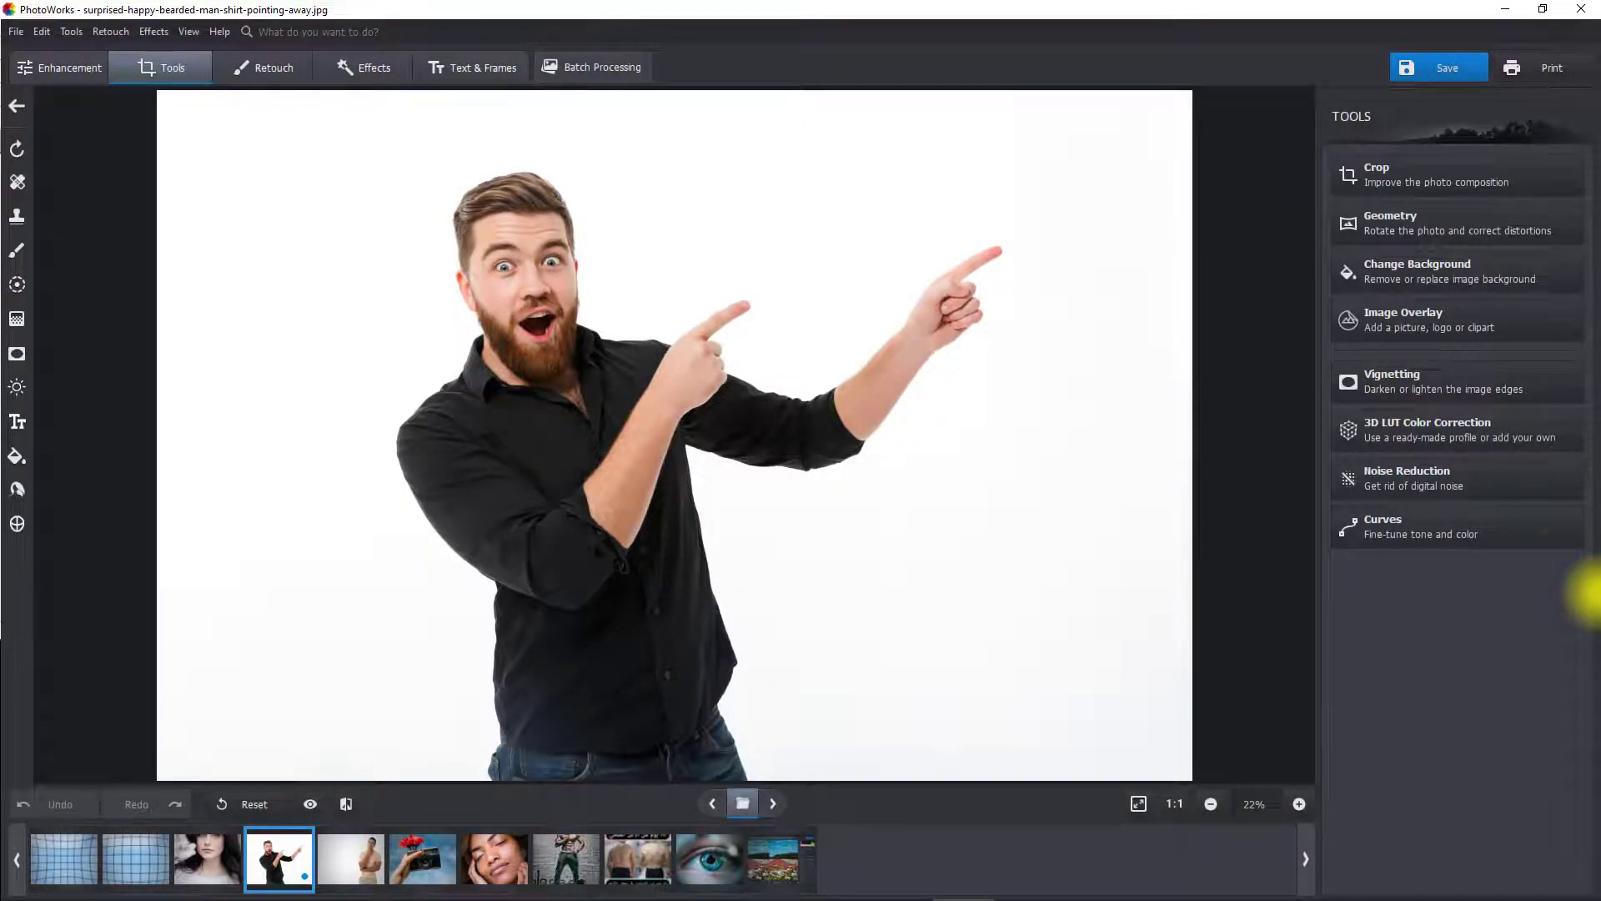
Add the picture of the man in a blue T-shirt from the Pictures folder as an image overlay
click(1410, 326)
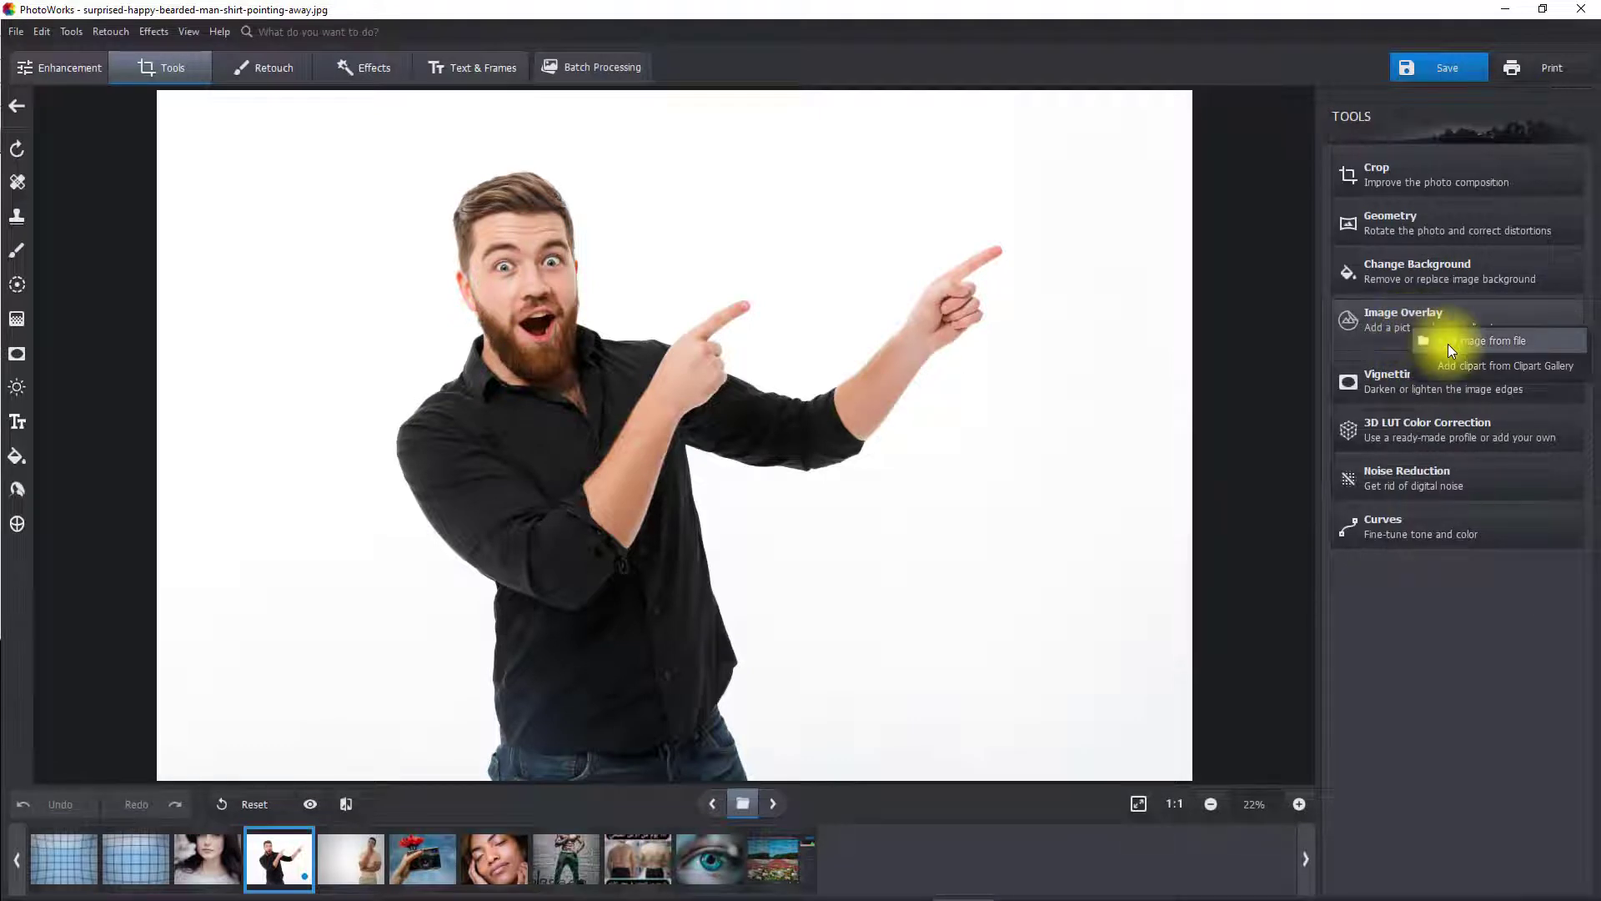
click(1447, 342)
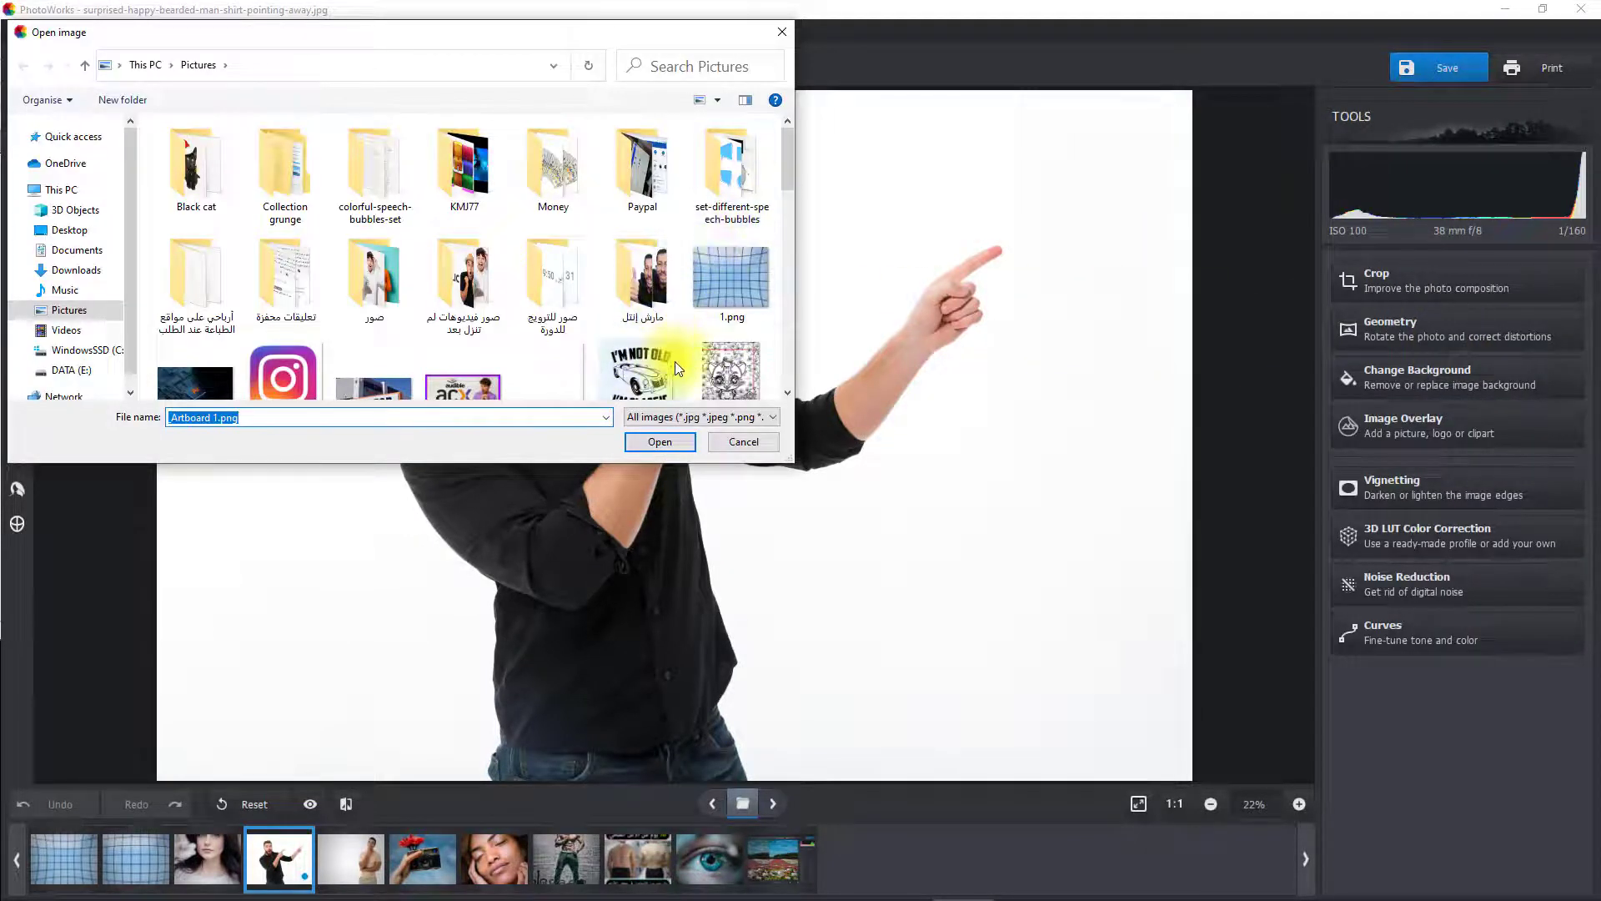
drag(788, 176, 790, 233)
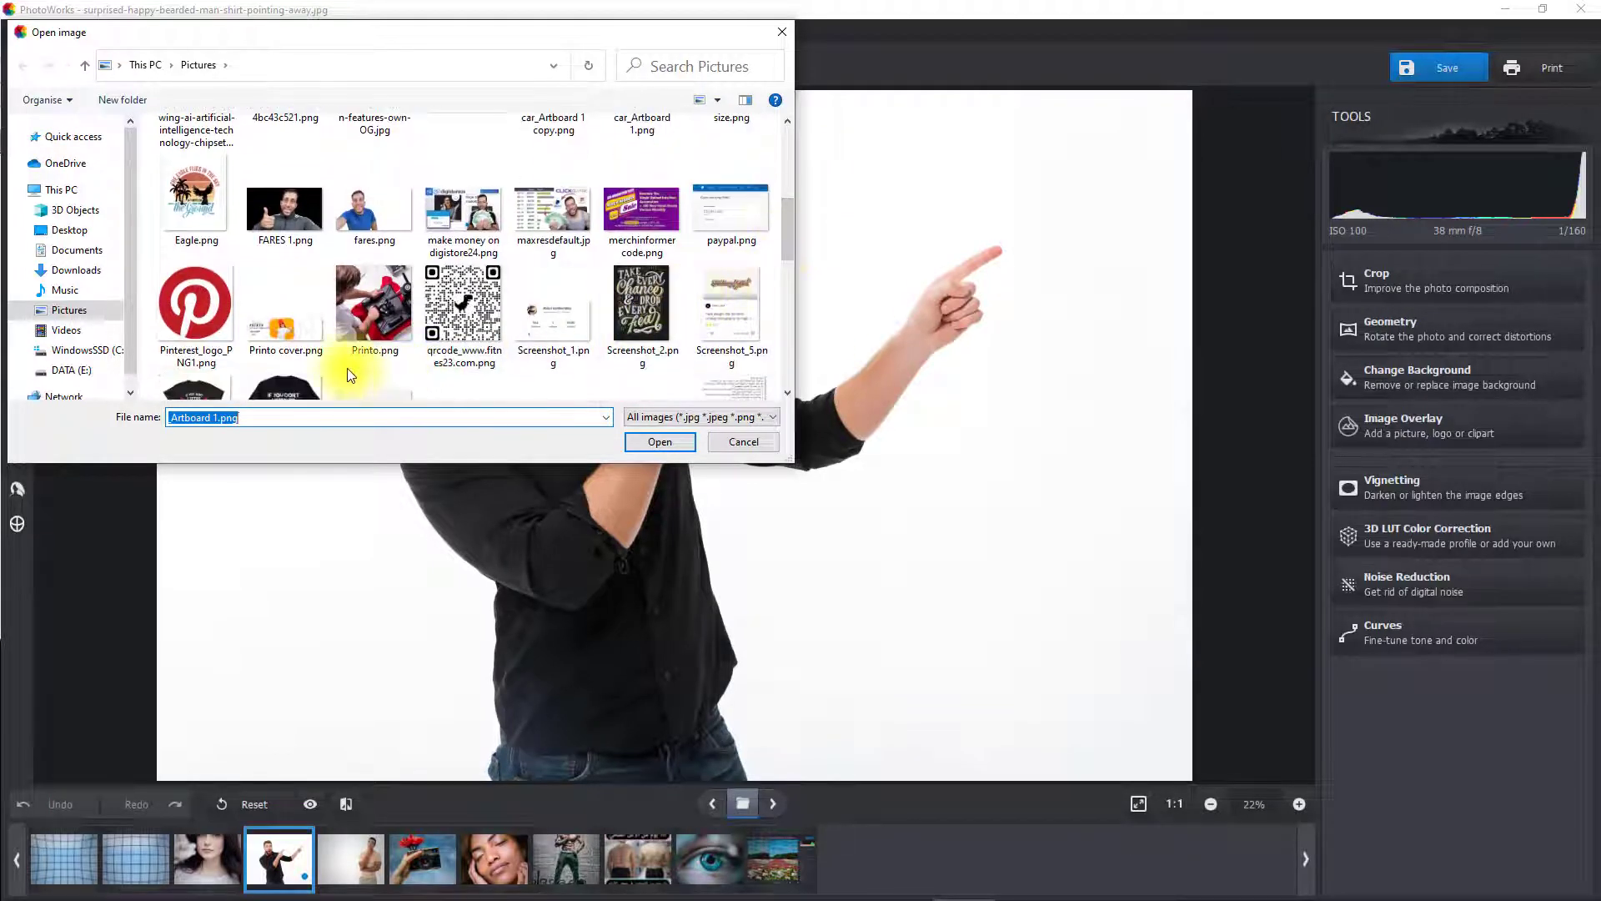
click(364, 218)
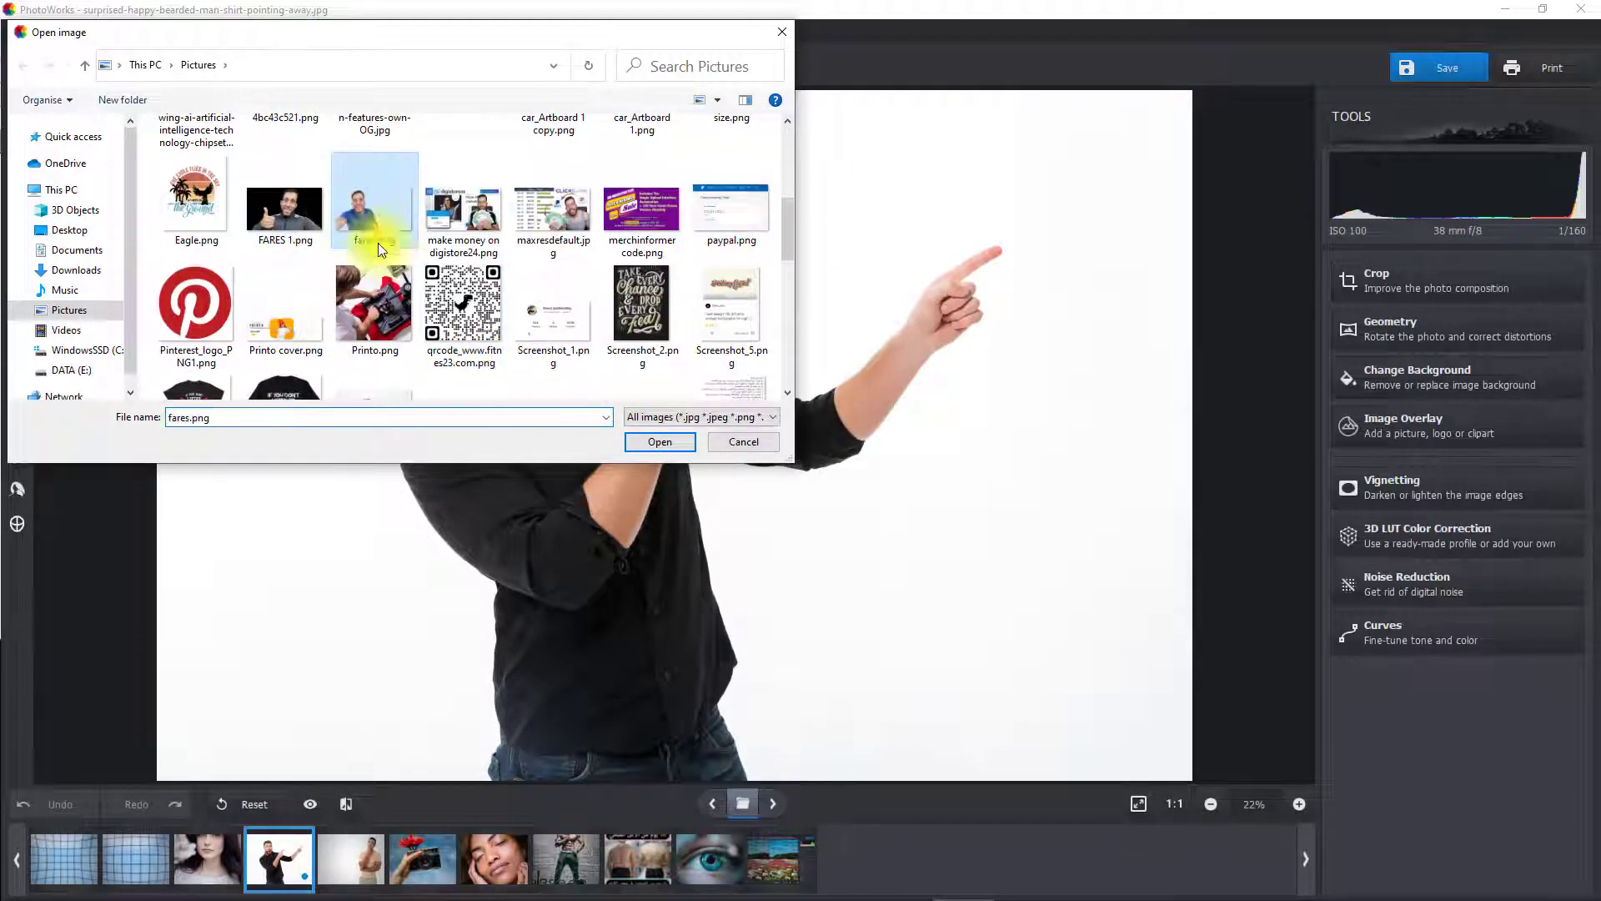
click(634, 442)
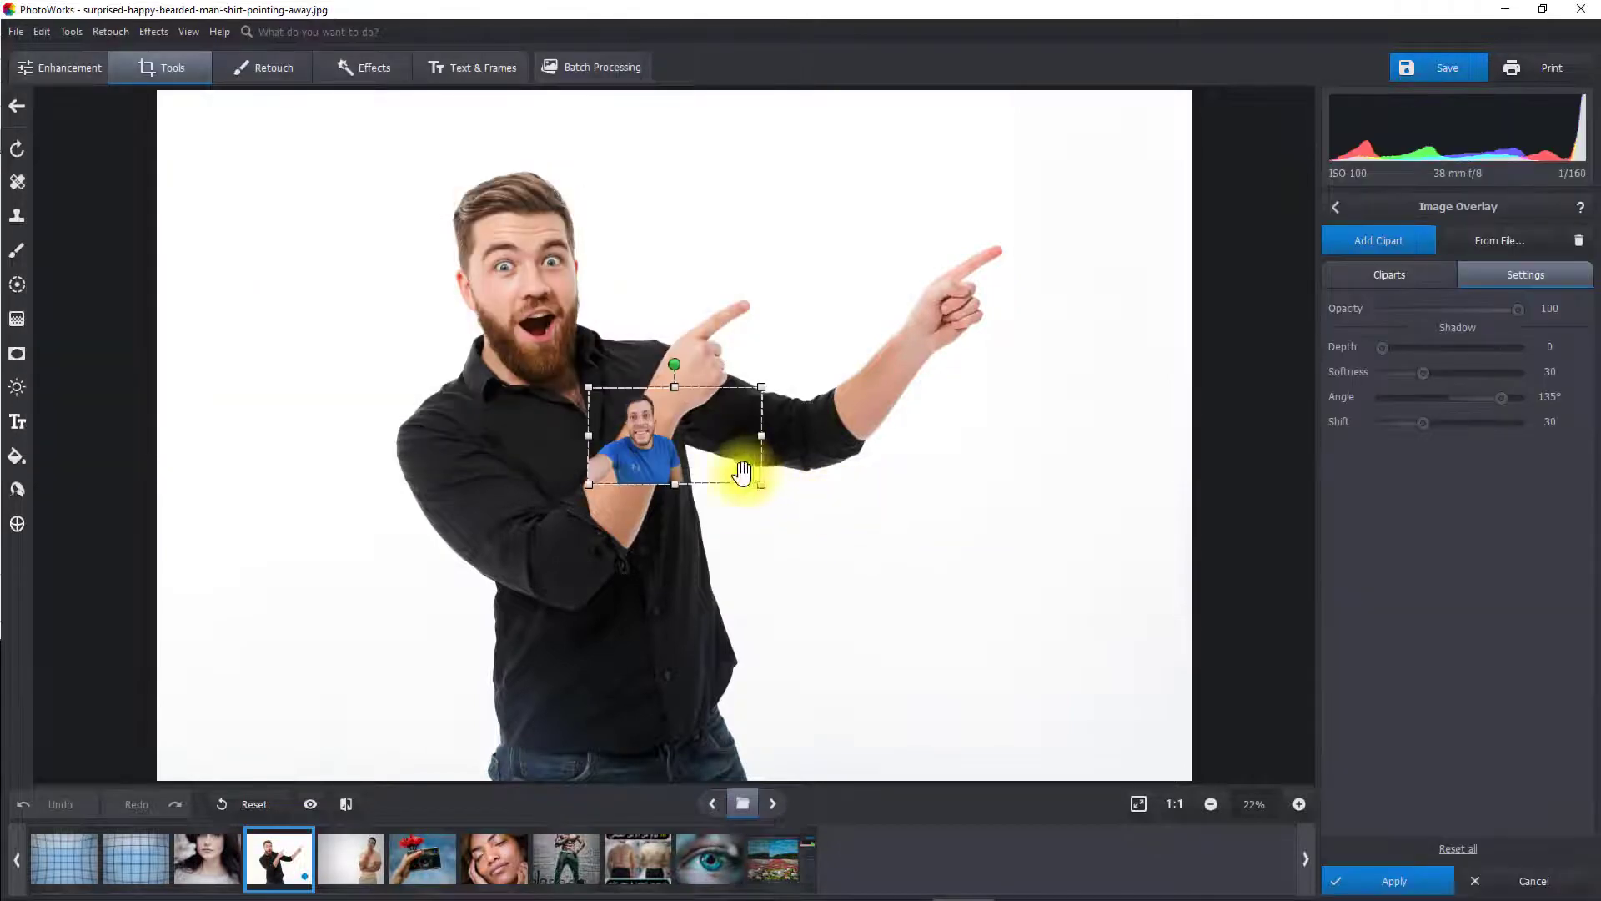
Enlarge the overlay to about twice its size and place it in the empty area below the outstretched pointing hand
drag(744, 475, 1035, 548)
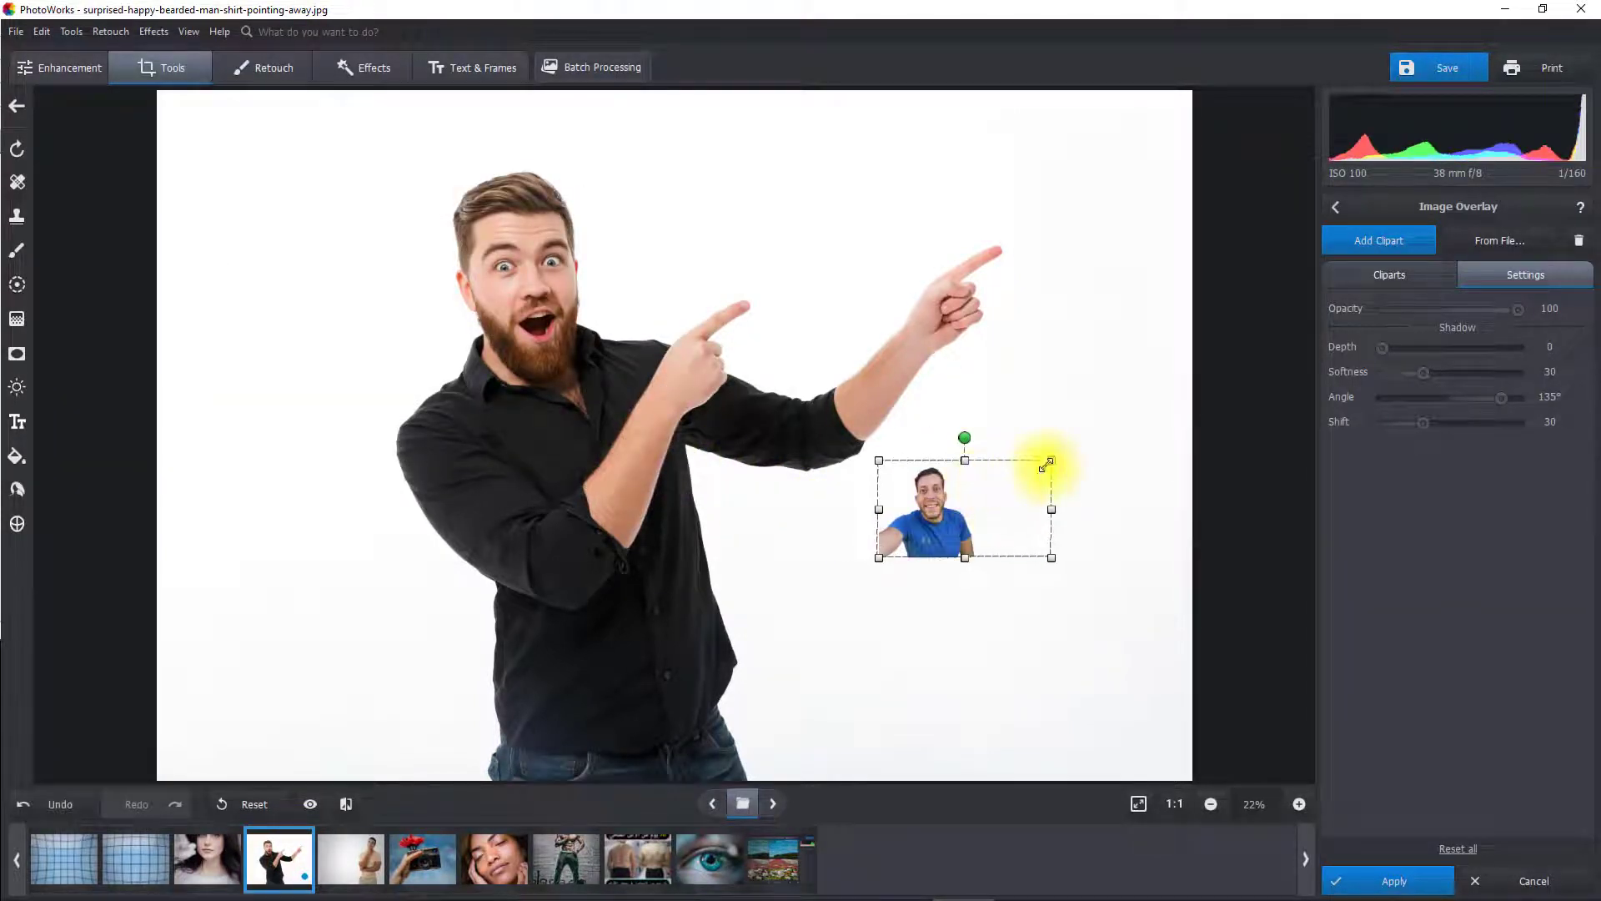
drag(1052, 459, 1129, 393)
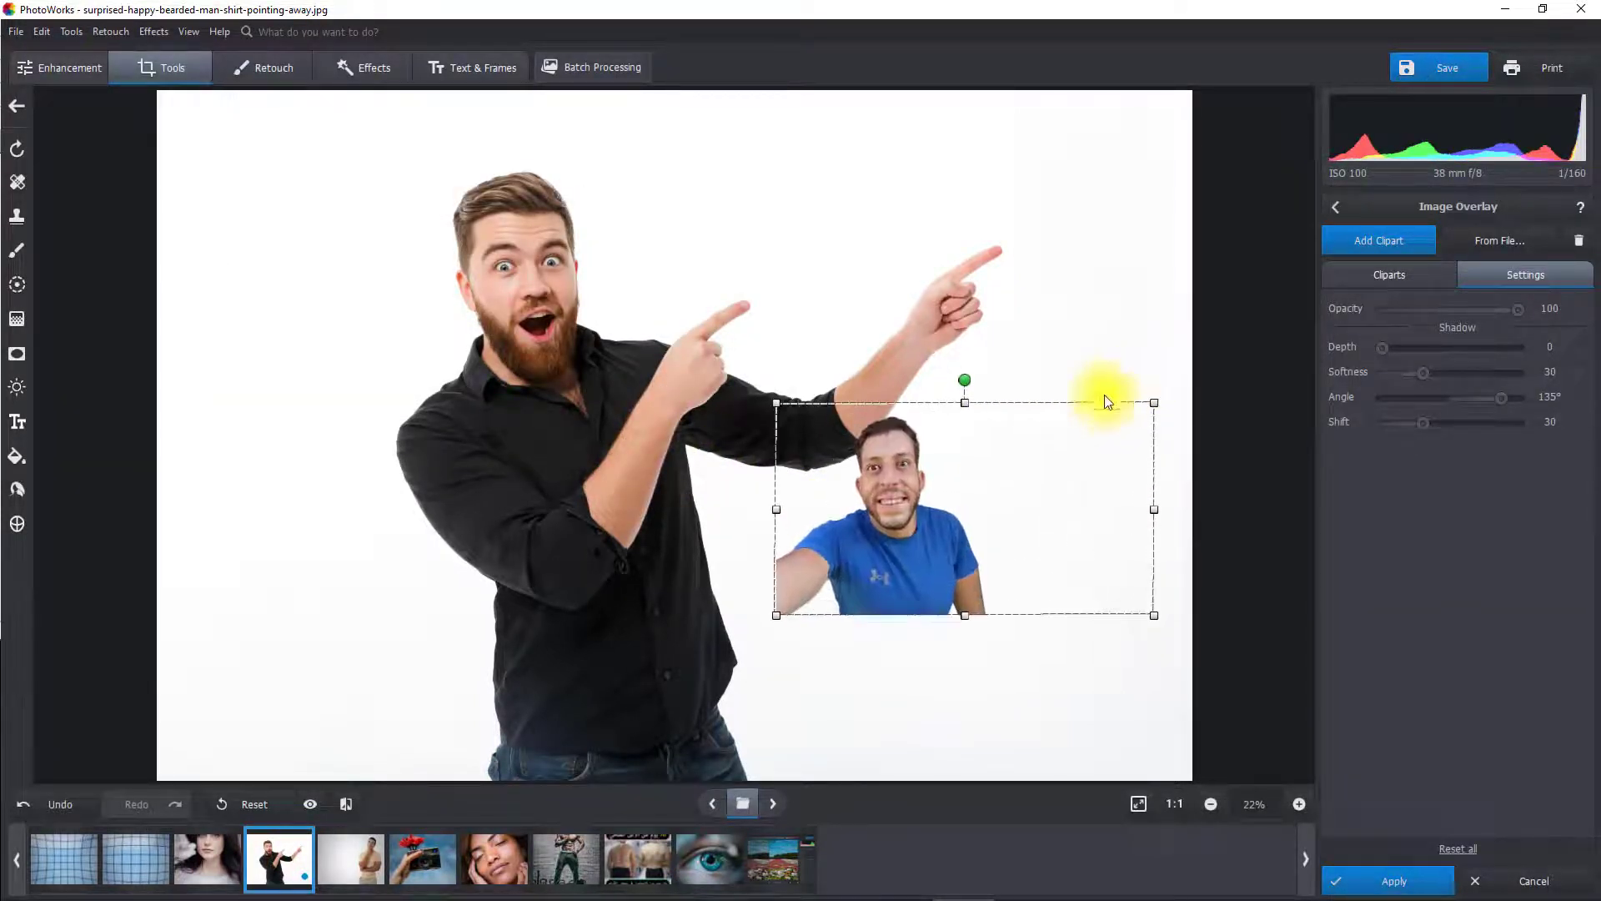
drag(894, 561, 874, 643)
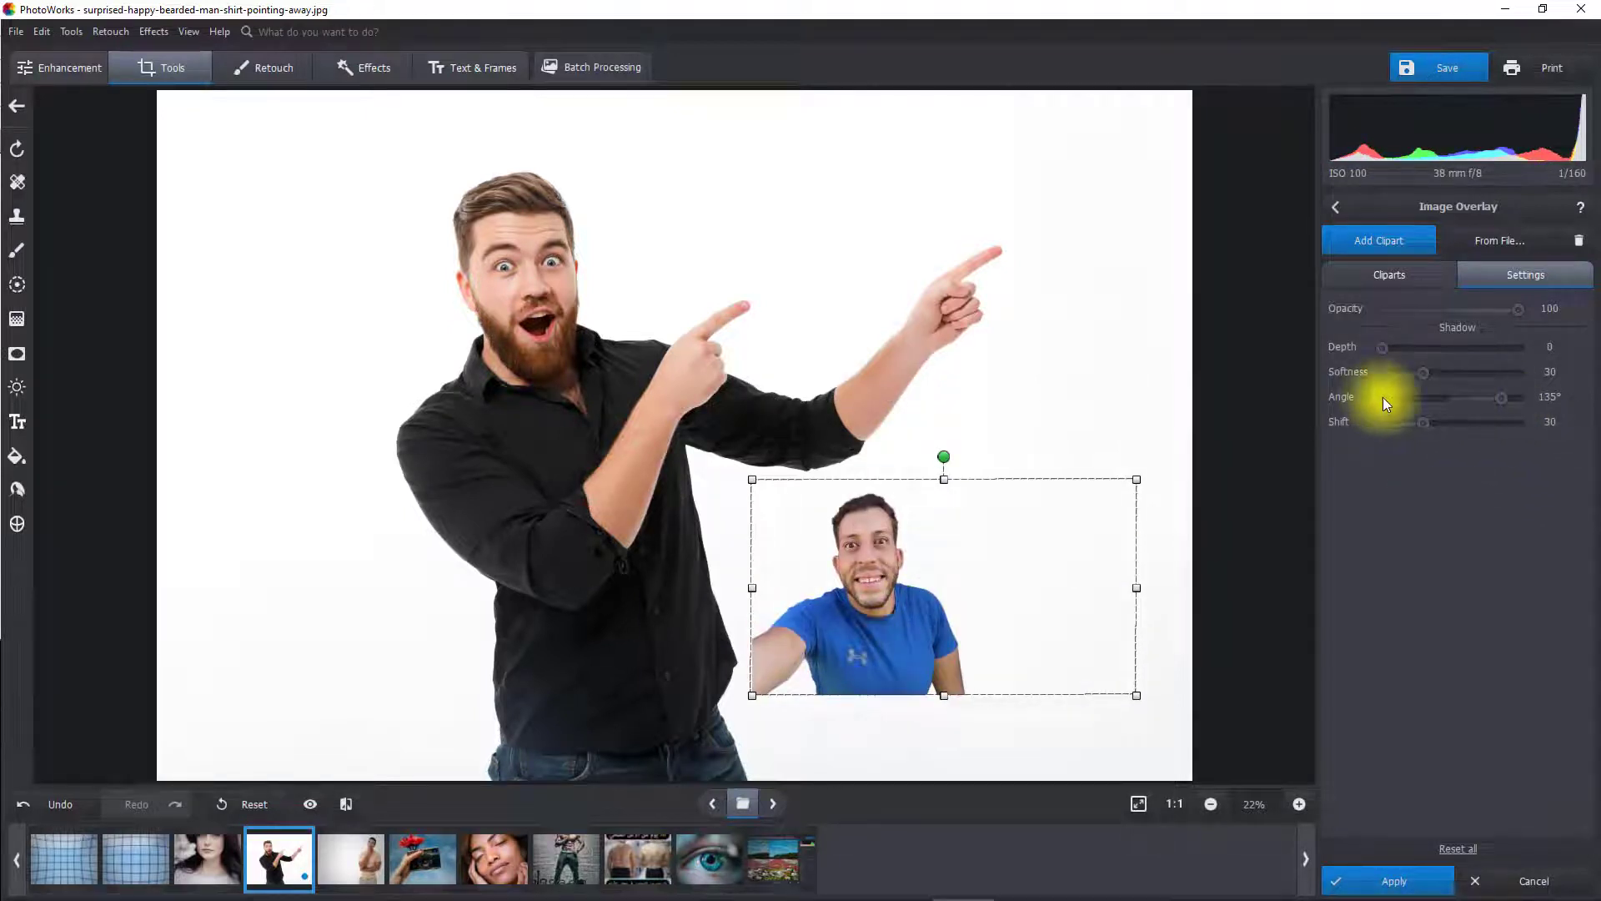
Give the overlay a shadow with depth 50, angle 99° and shift 55
mouse_move(1496, 398)
mouse_down()
mouse_move(1461, 404)
mouse_move(1496, 412)
mouse_move(1486, 393)
mouse_up()
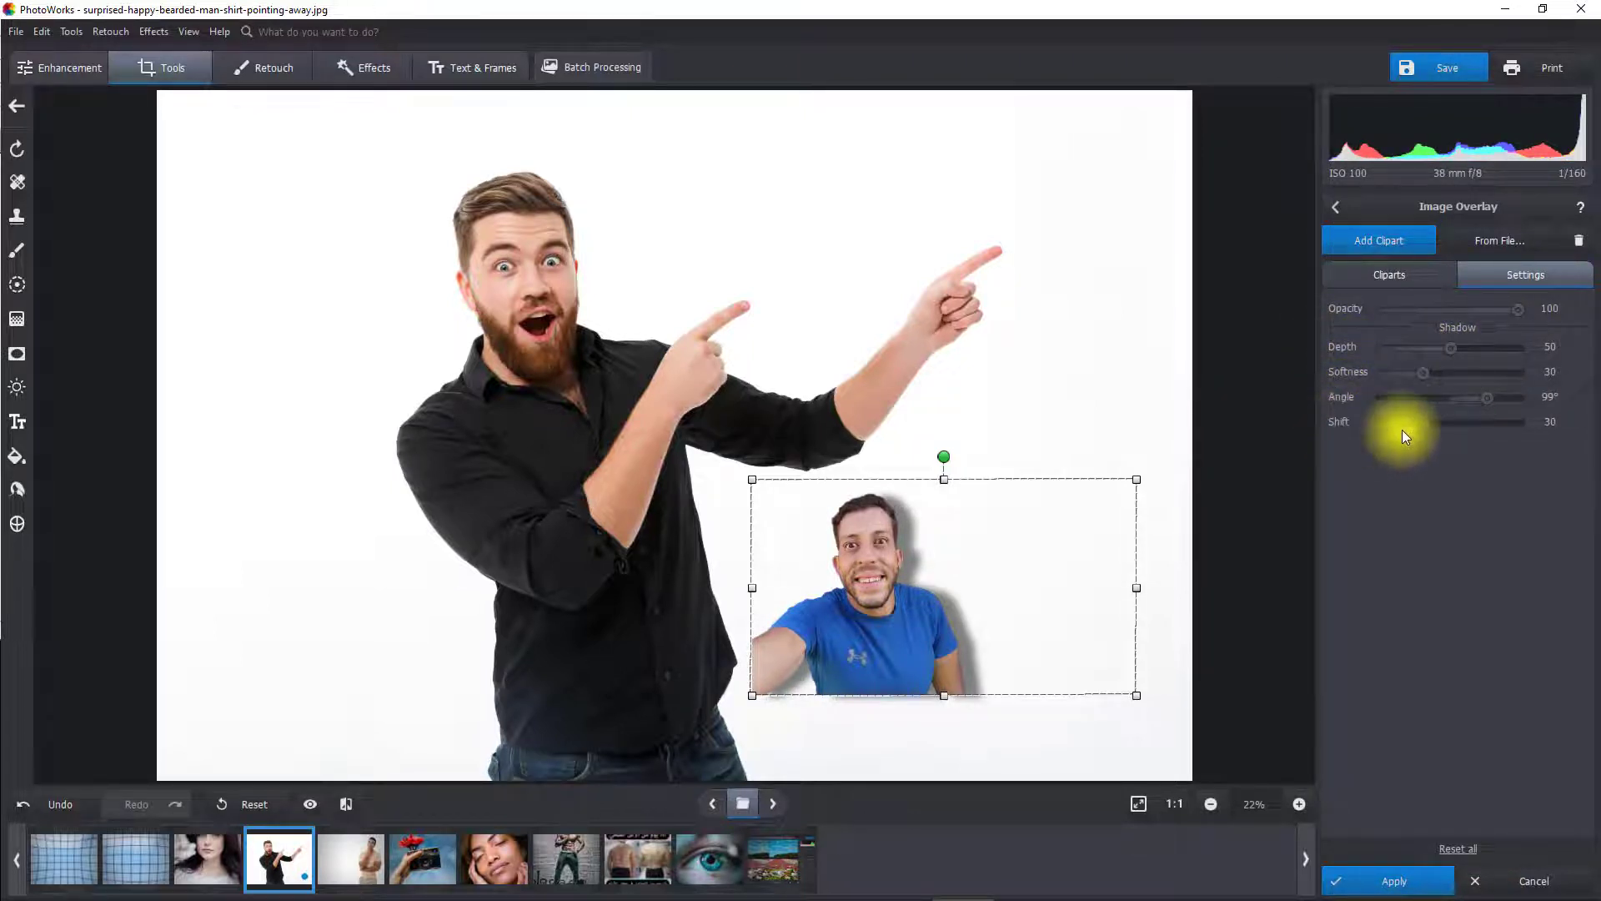
drag(1424, 423, 1391, 412)
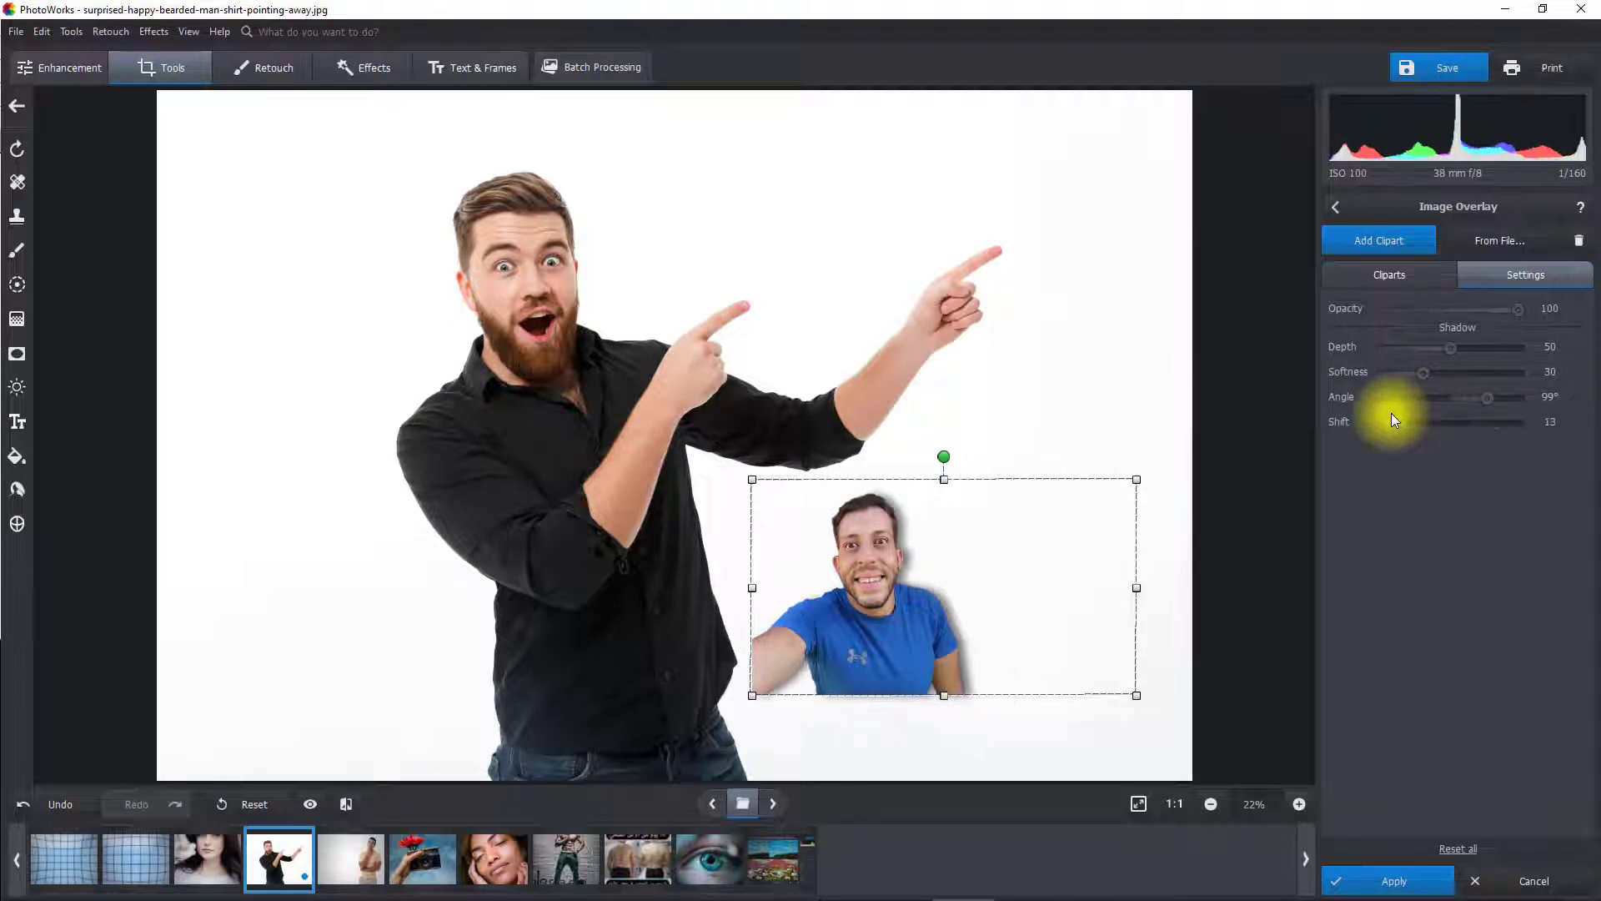
click(1454, 414)
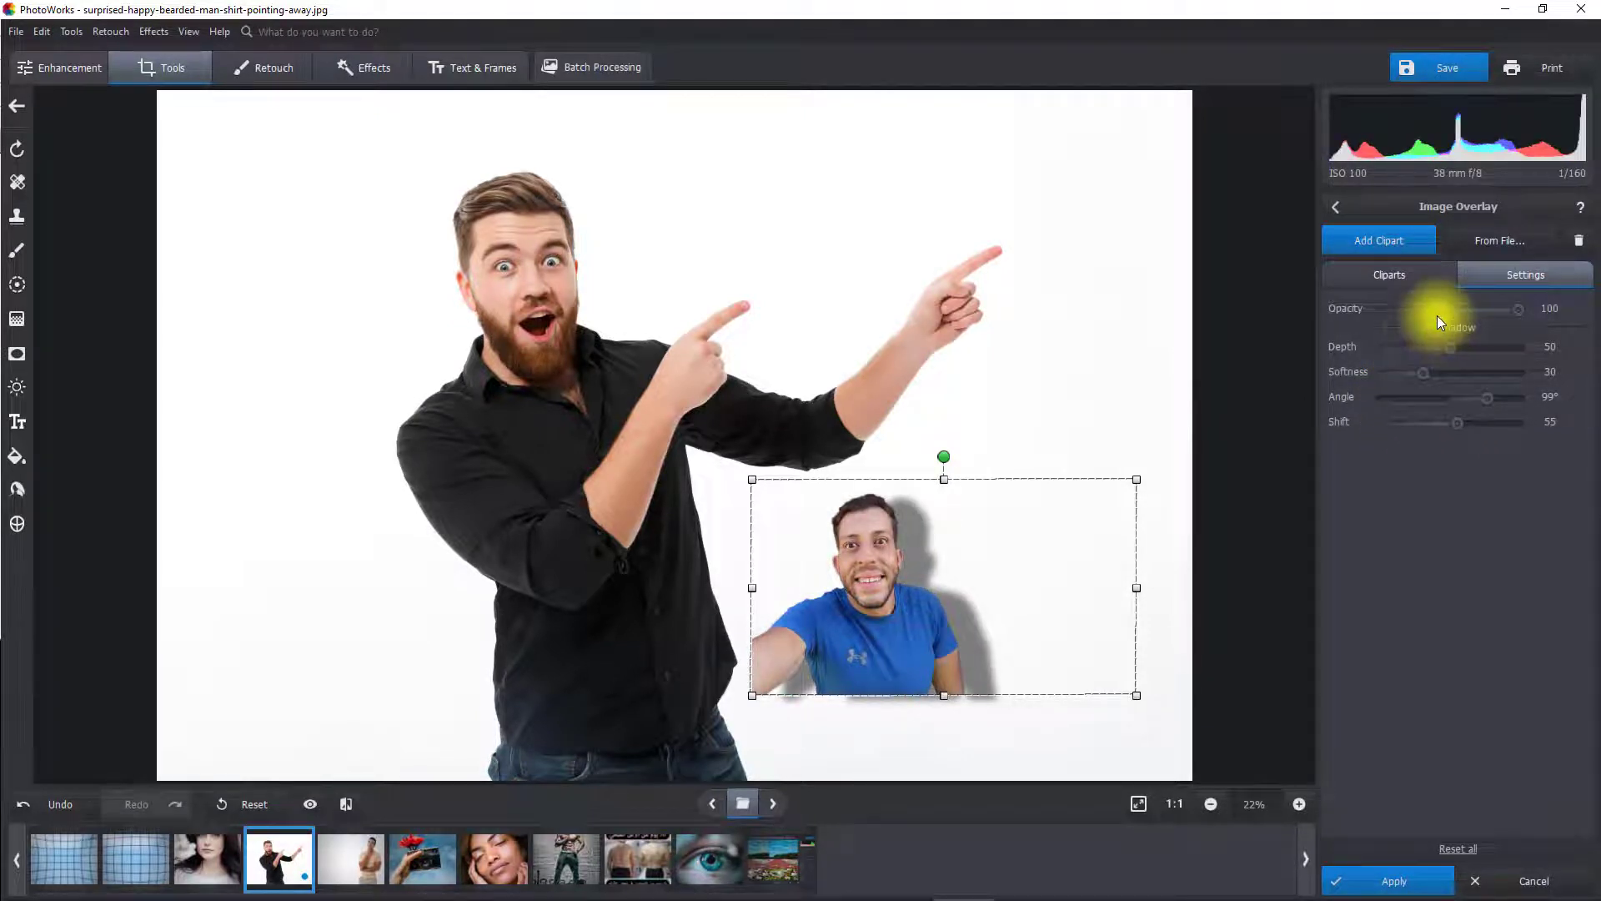
Add the rubber duck clipart to the overlay and place it in the empty area above the man's pointing hands
click(1408, 281)
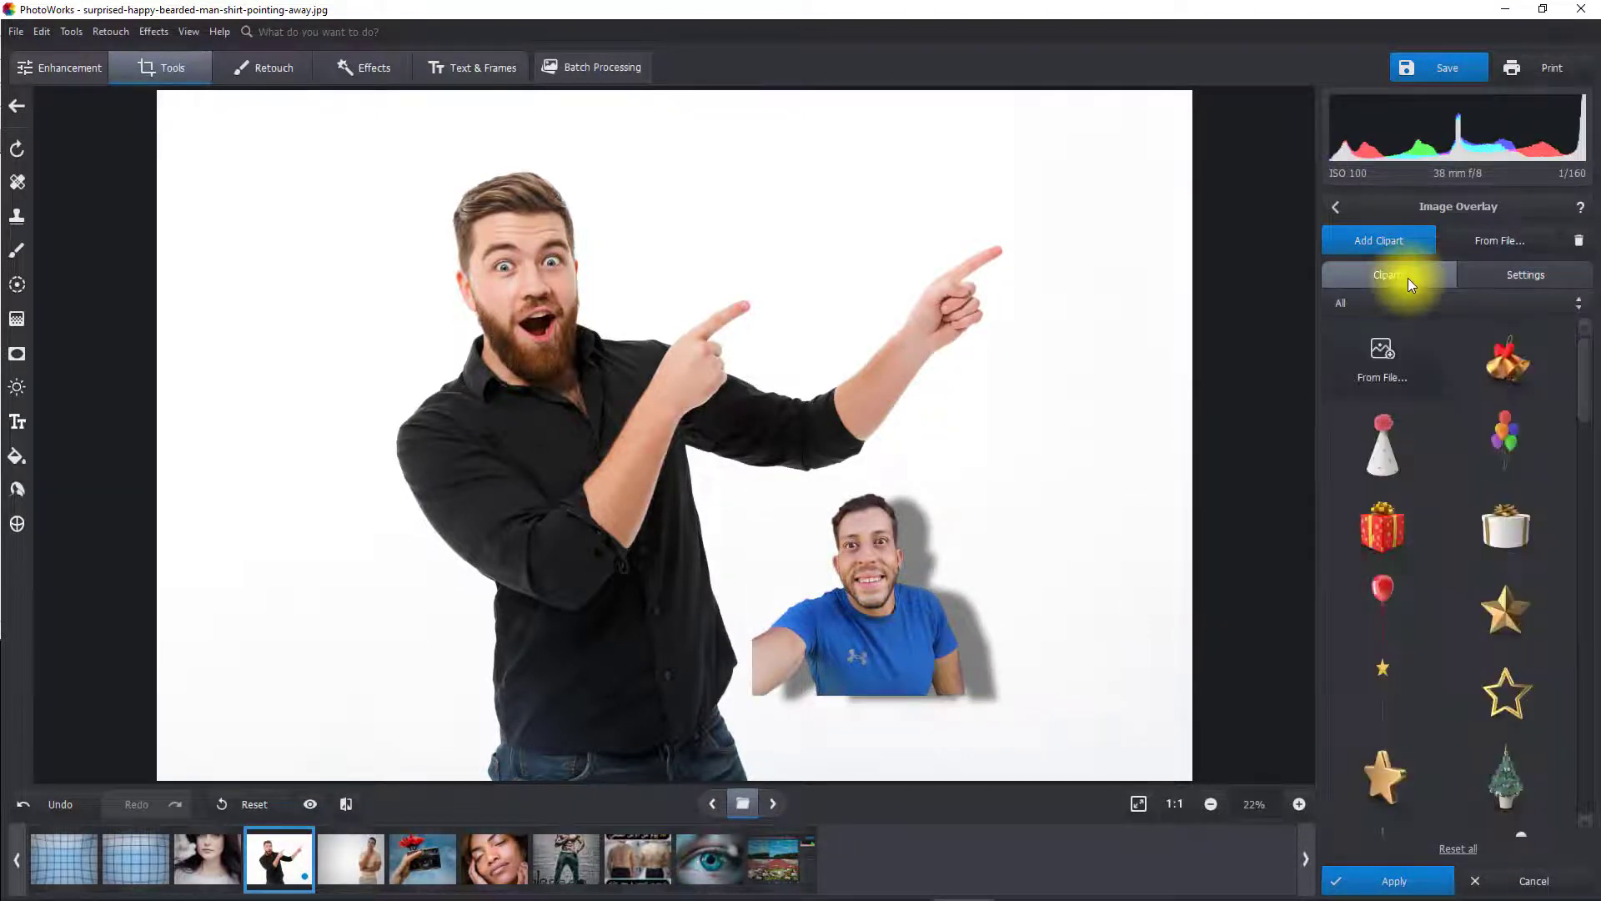
drag(1585, 377, 1572, 484)
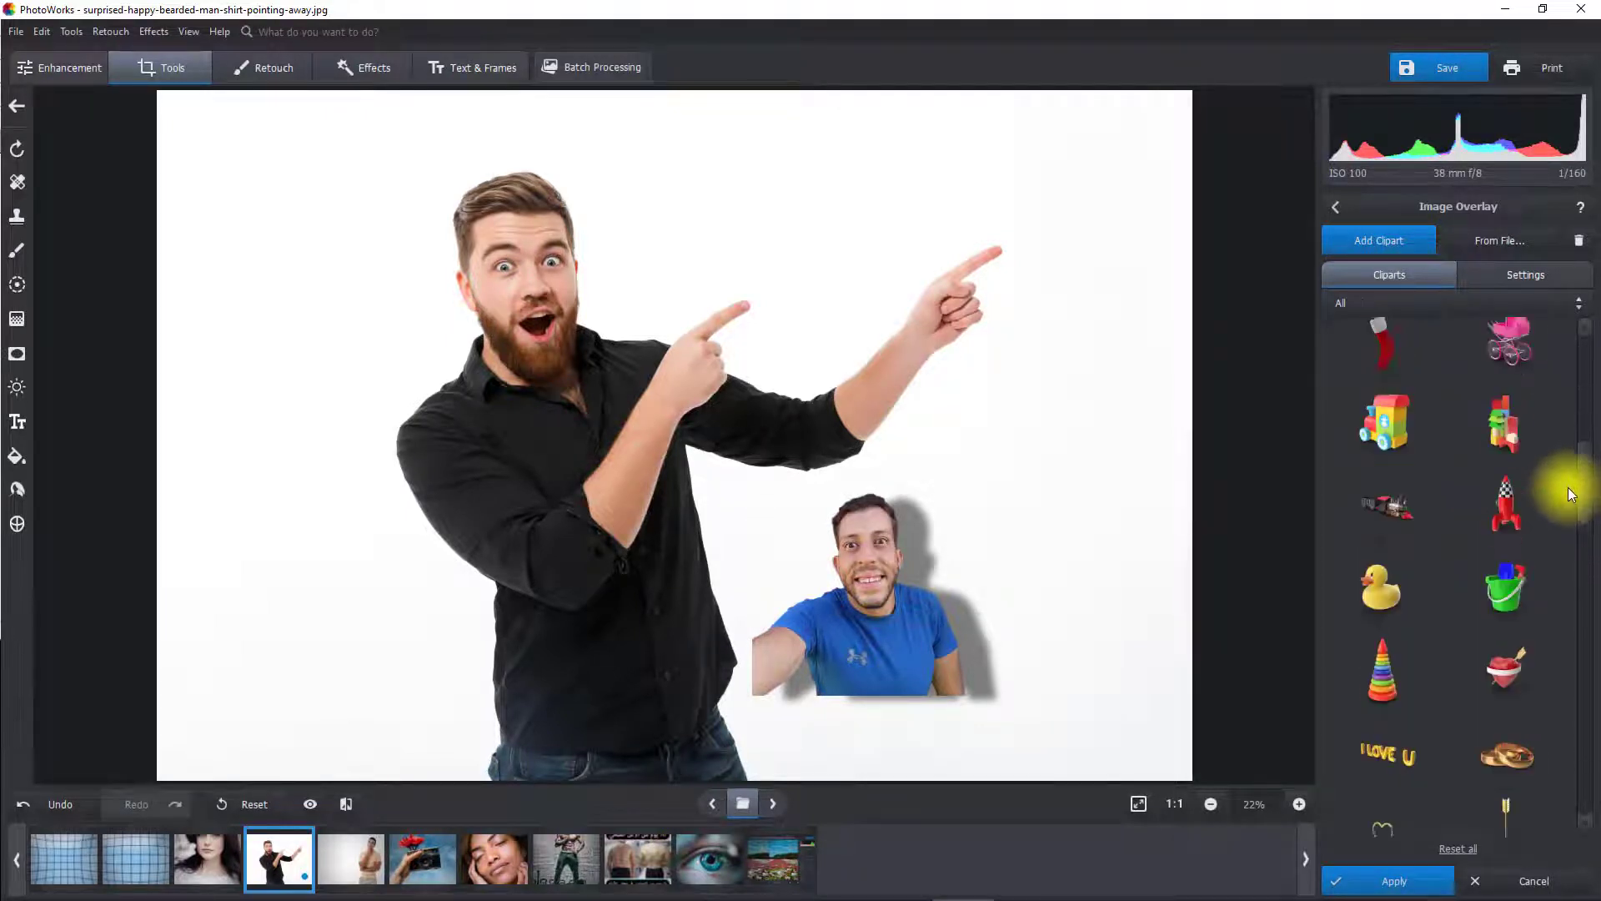
click(1377, 532)
drag(666, 457, 821, 208)
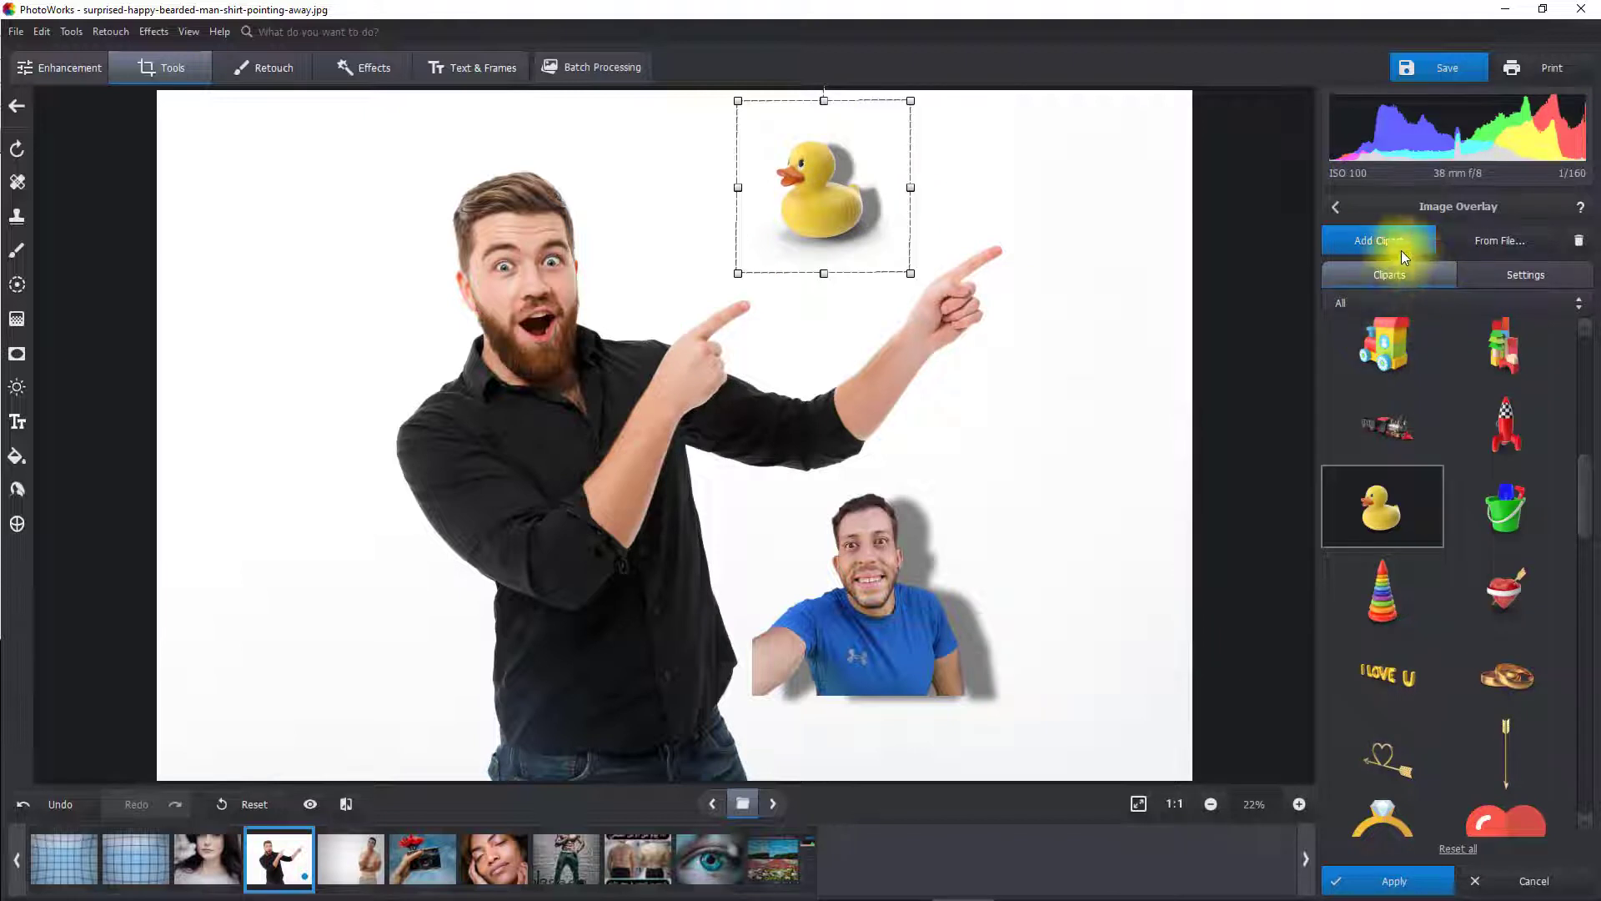
click(1495, 882)
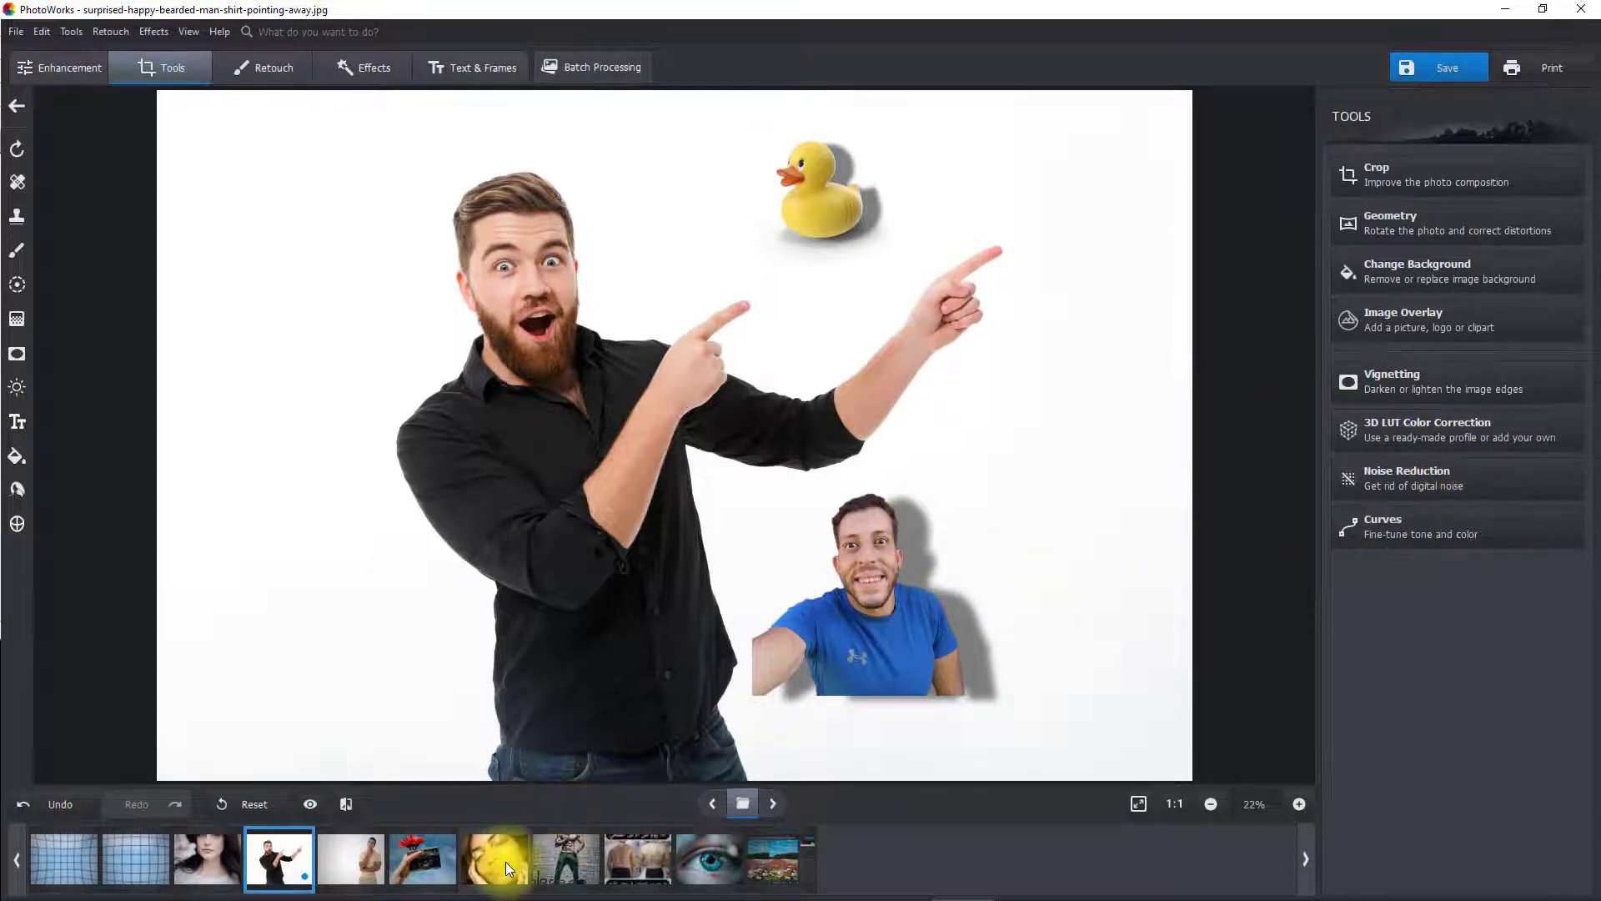
Apply the Vibrant colors 3D LUT to the dark-haired woman's portrait after trying Highlight blue and Drama, and compare it with the original
click(210, 861)
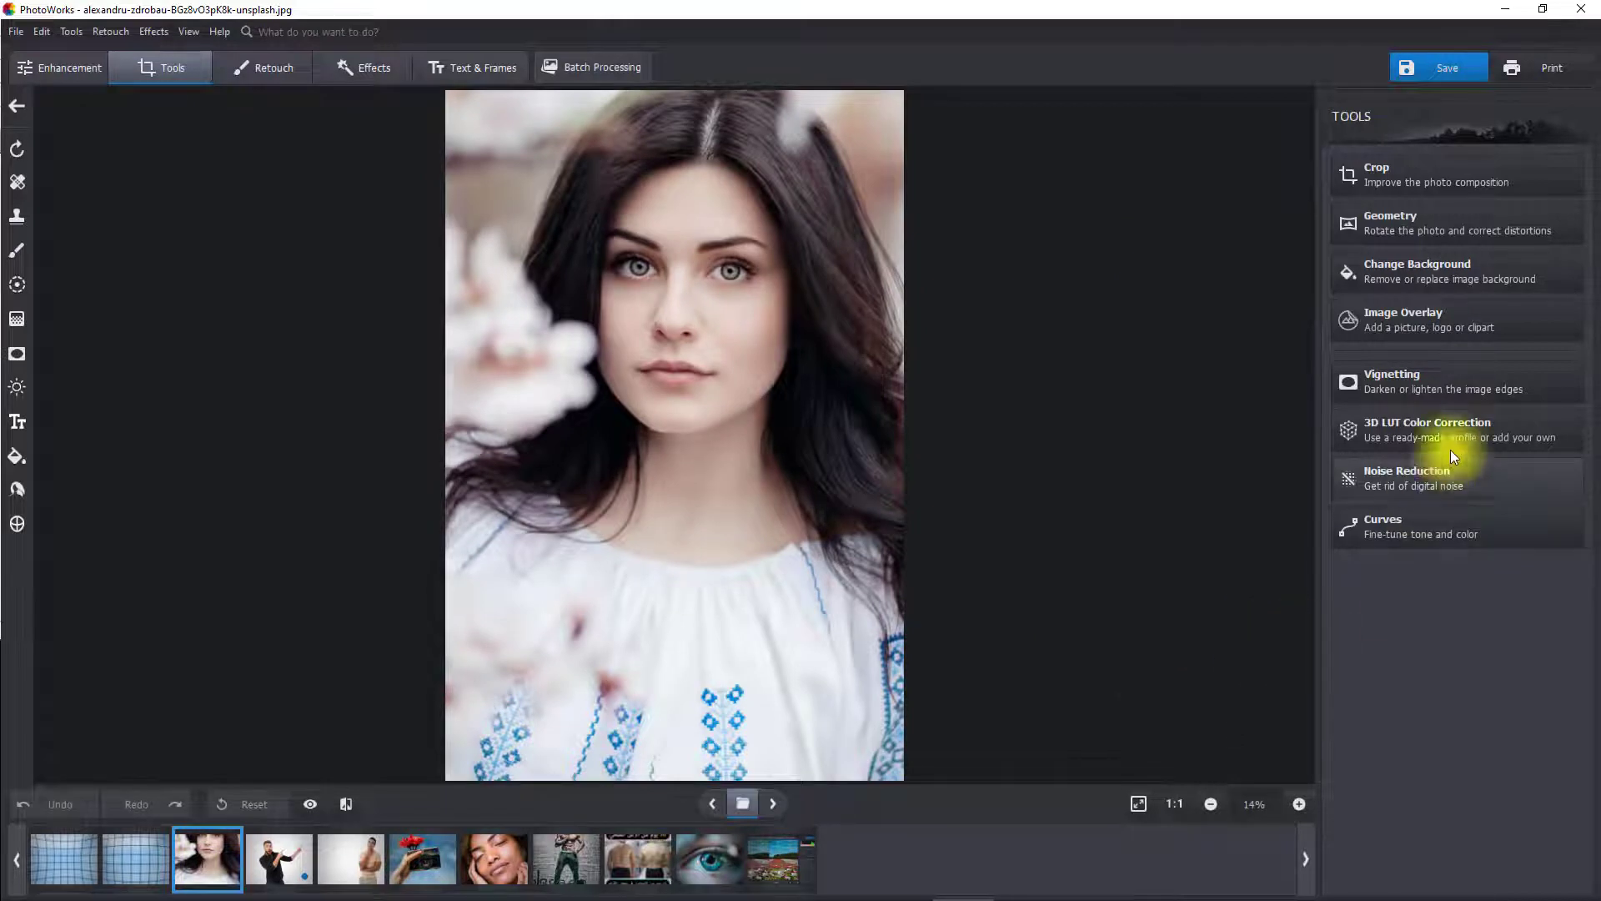
click(1411, 434)
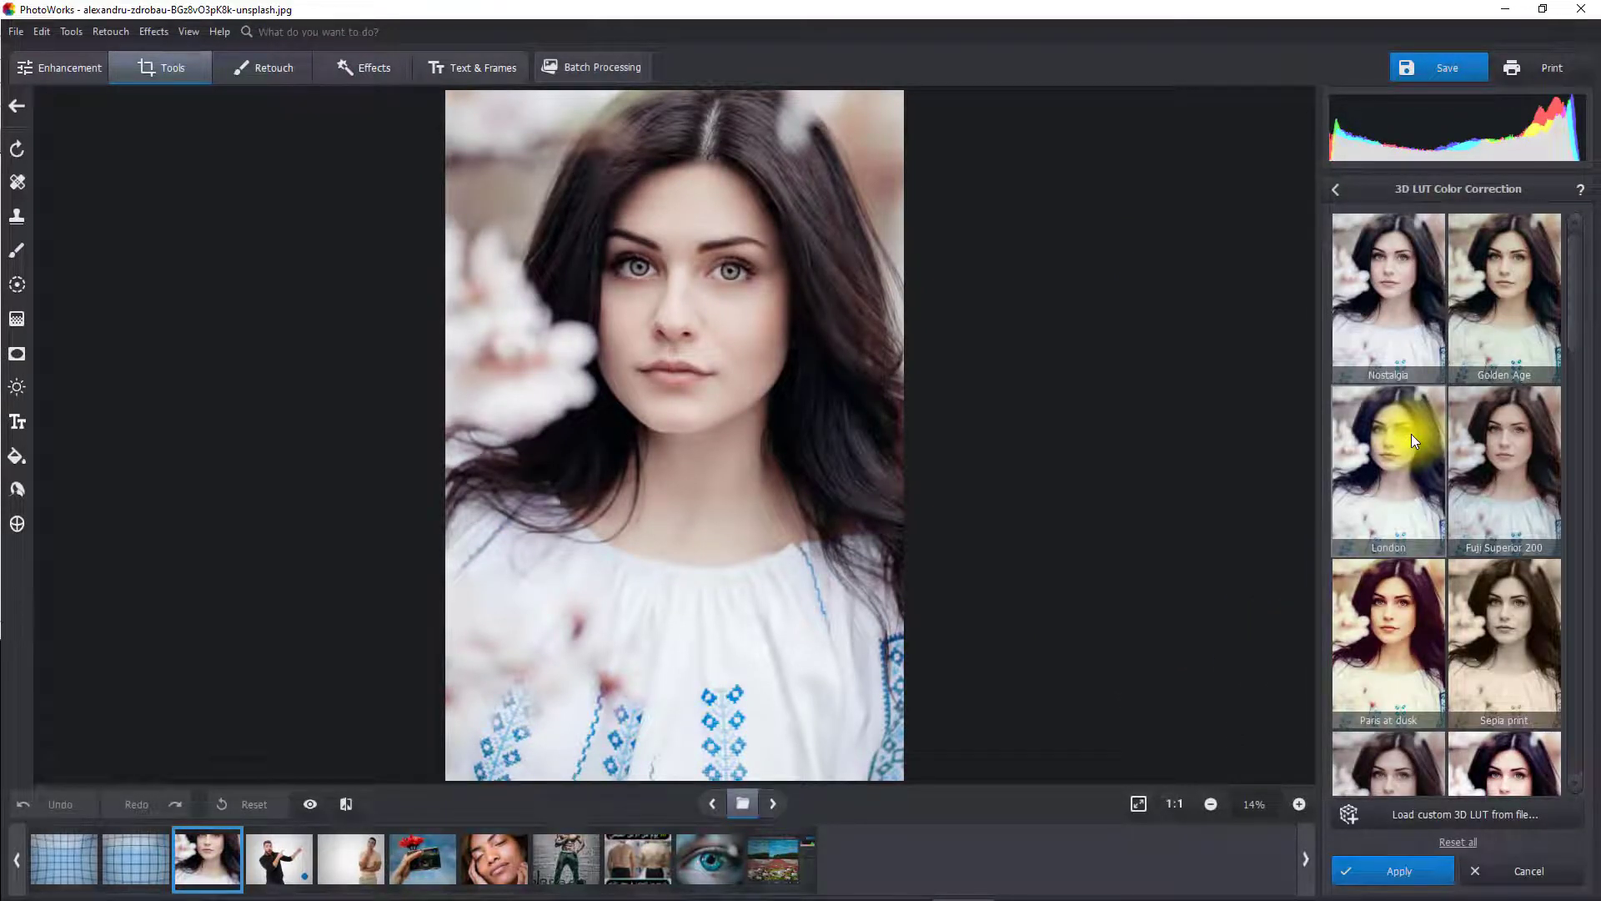
drag(1574, 324, 1547, 737)
scroll(1545, 748, down, 1)
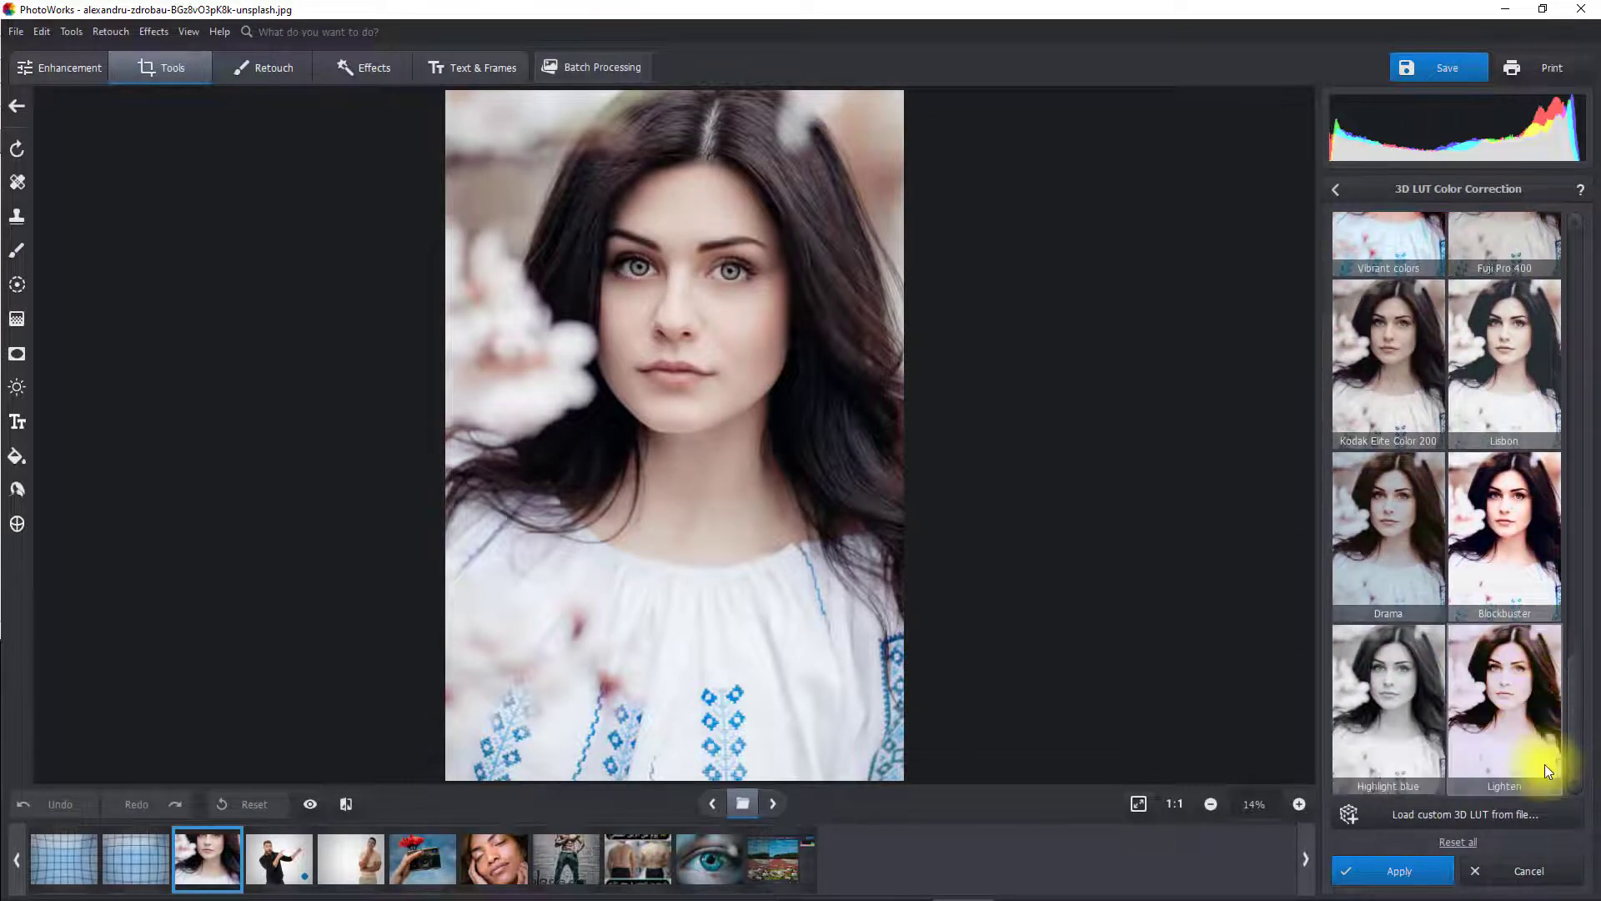
click(1392, 663)
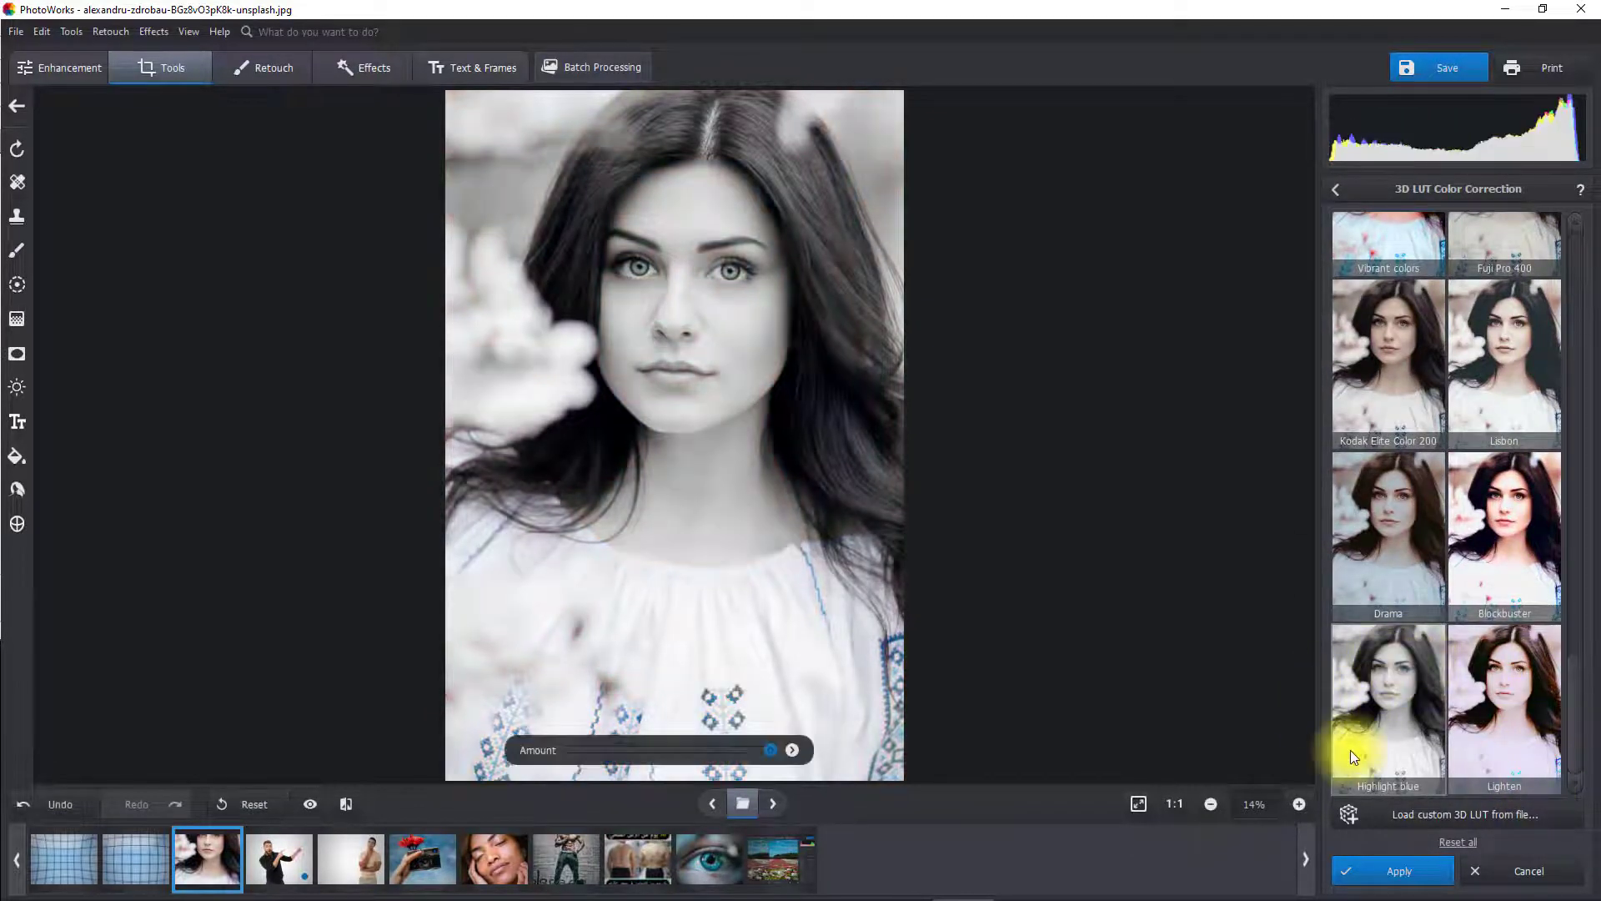
click(1374, 501)
click(1391, 243)
scroll(1501, 423, down, 5)
click(1328, 188)
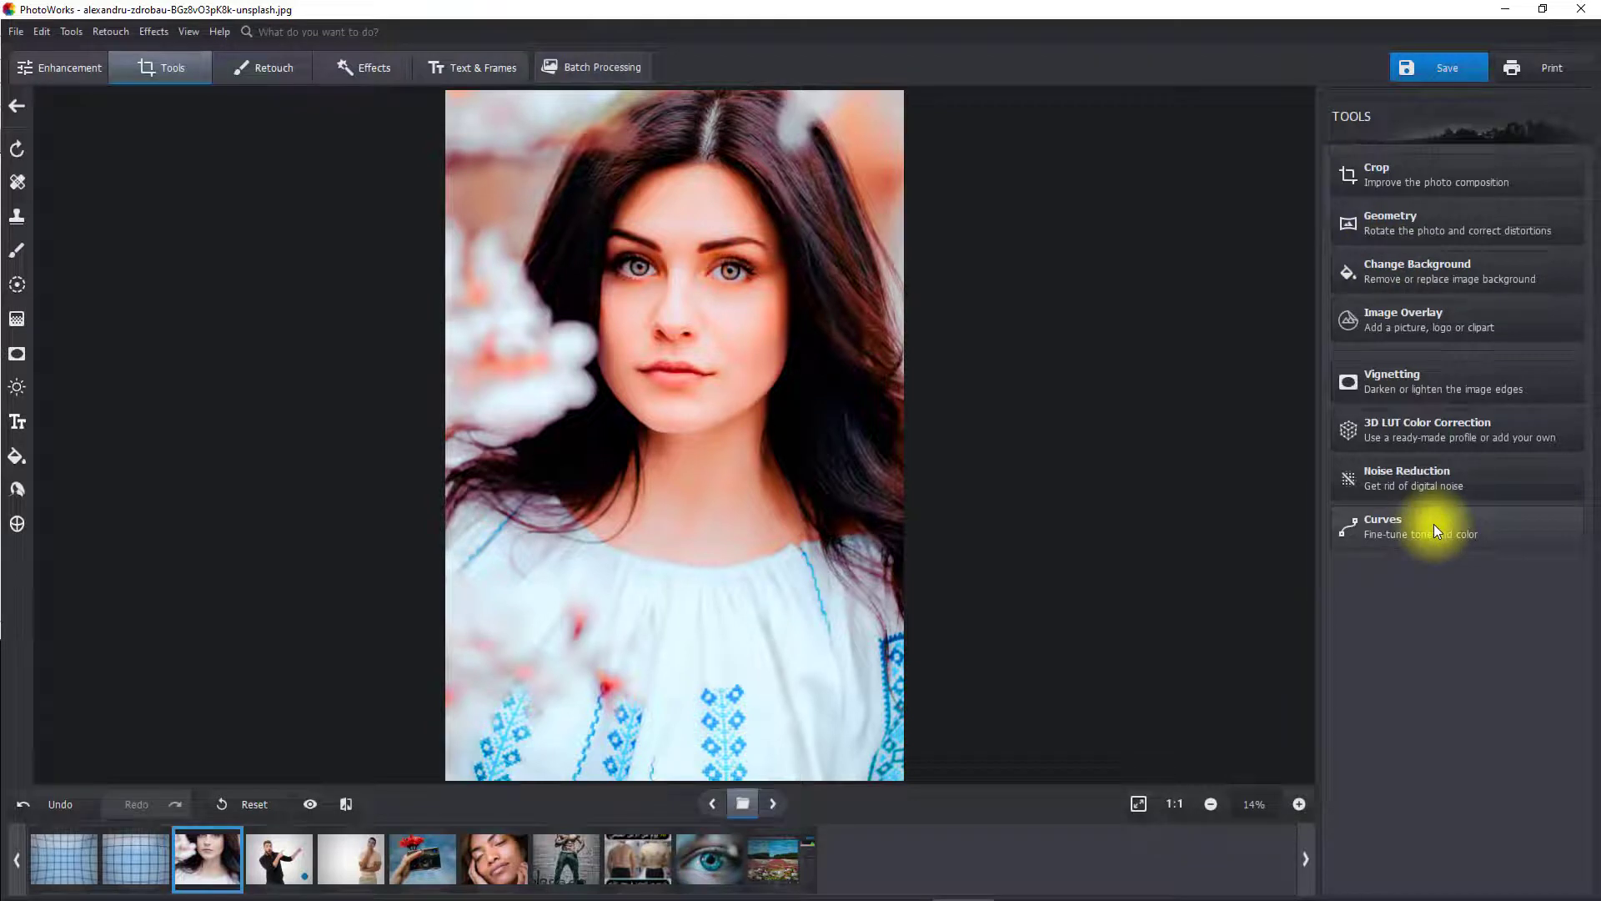
click(345, 804)
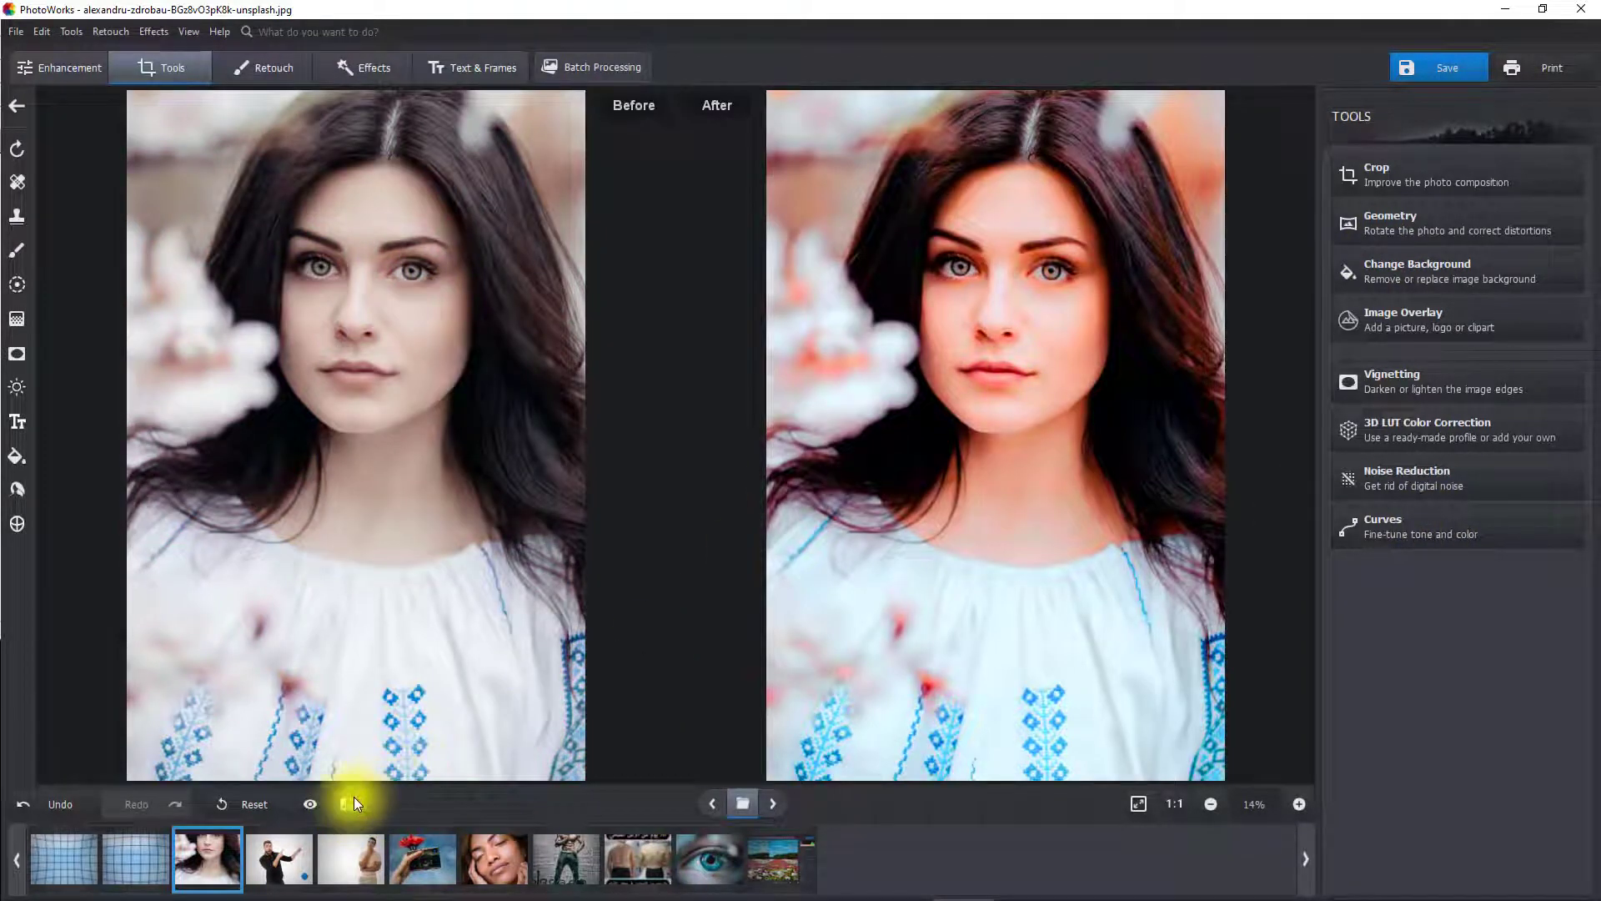
click(348, 803)
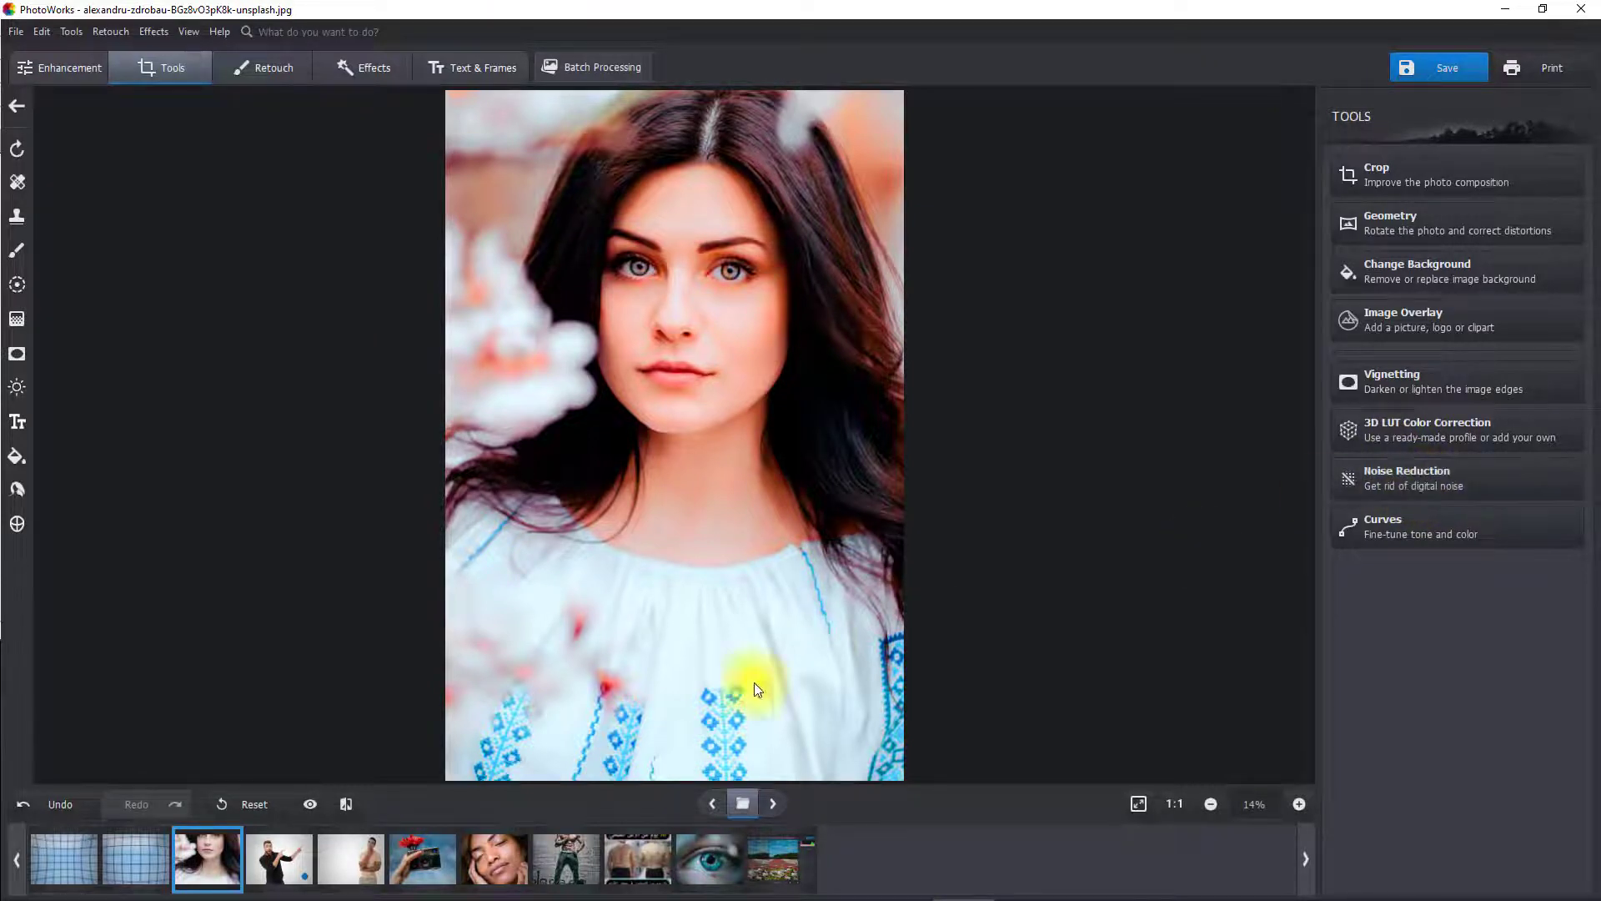
Try noise reduction at amount 29 on the curly-haired woman's portrait, comparing it with the original, and cancel the change
click(487, 855)
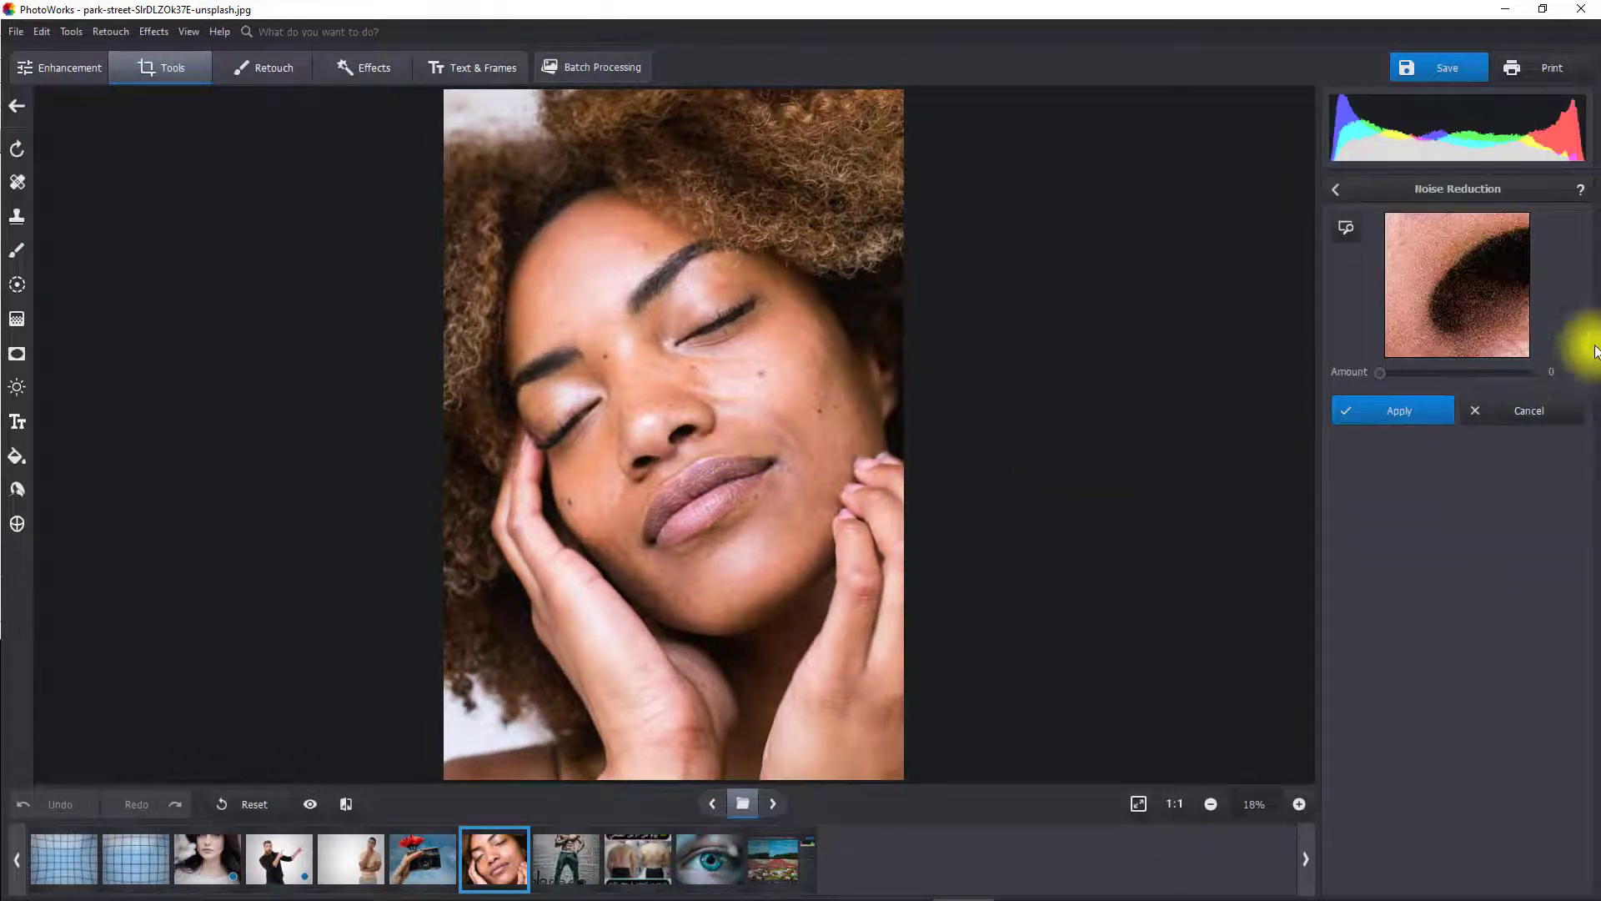
drag(1505, 321, 1465, 300)
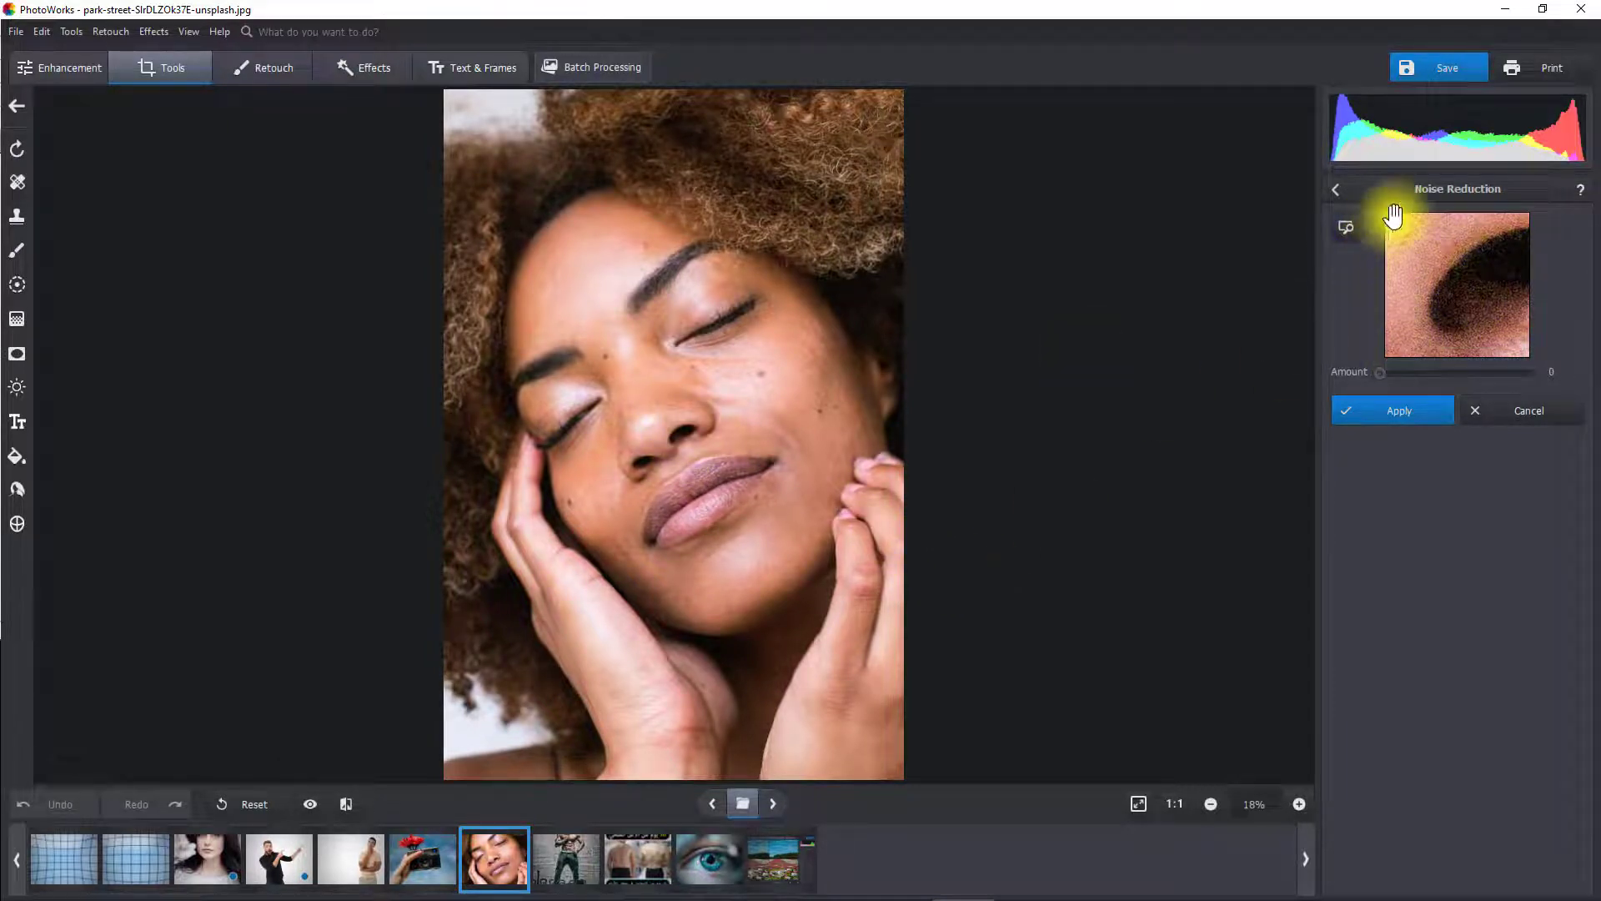
click(1381, 374)
drag(1404, 377, 1421, 376)
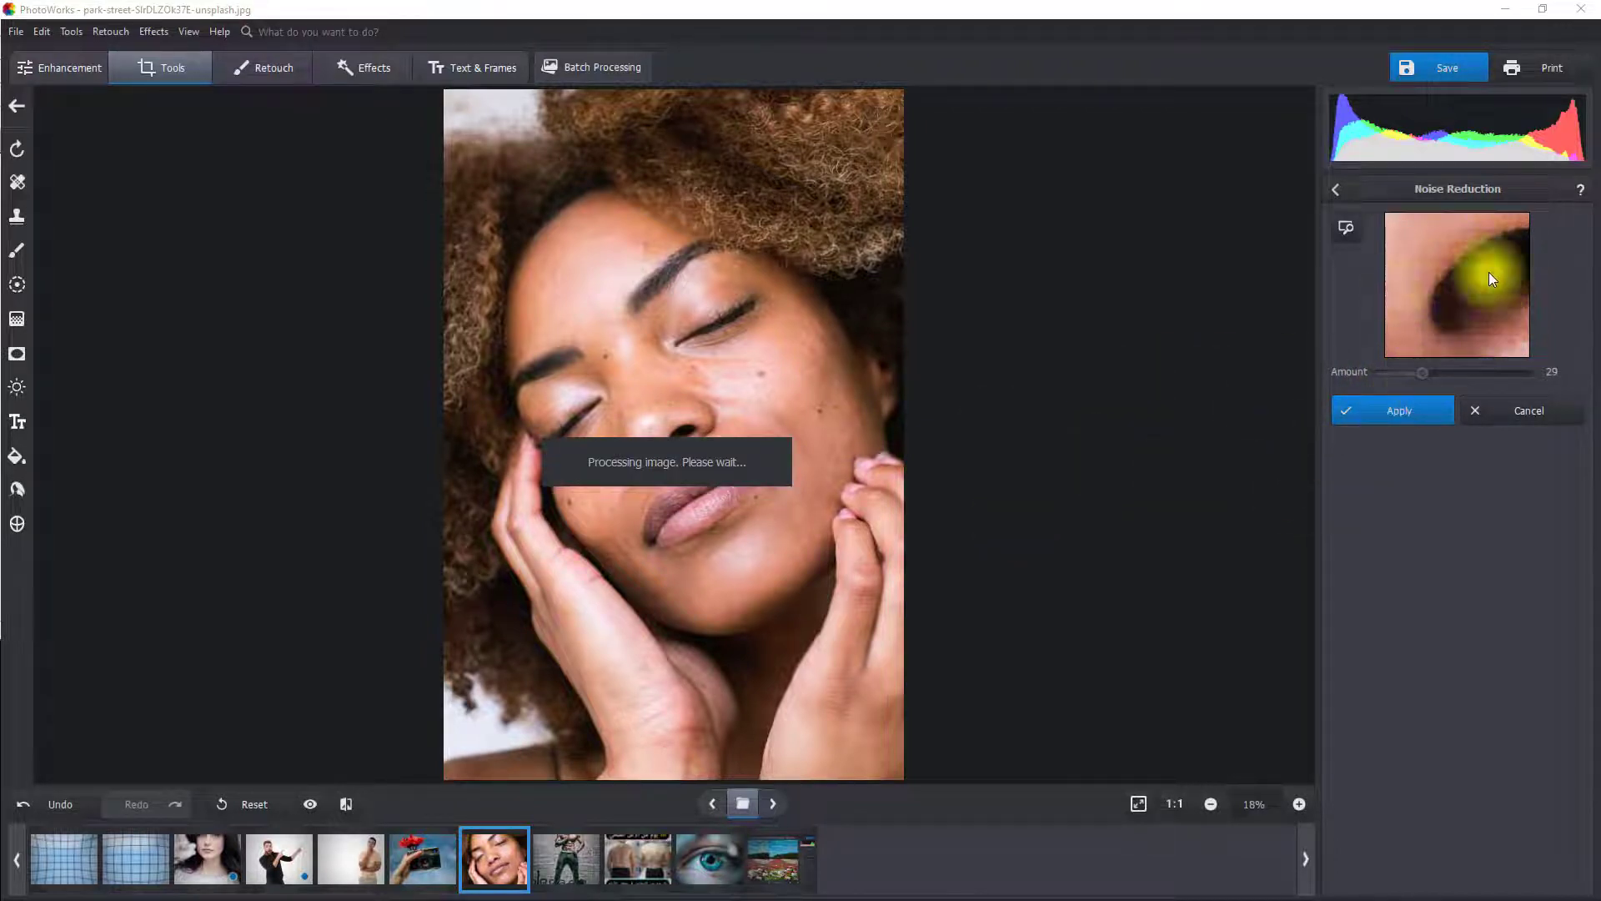
drag(1424, 280, 1448, 336)
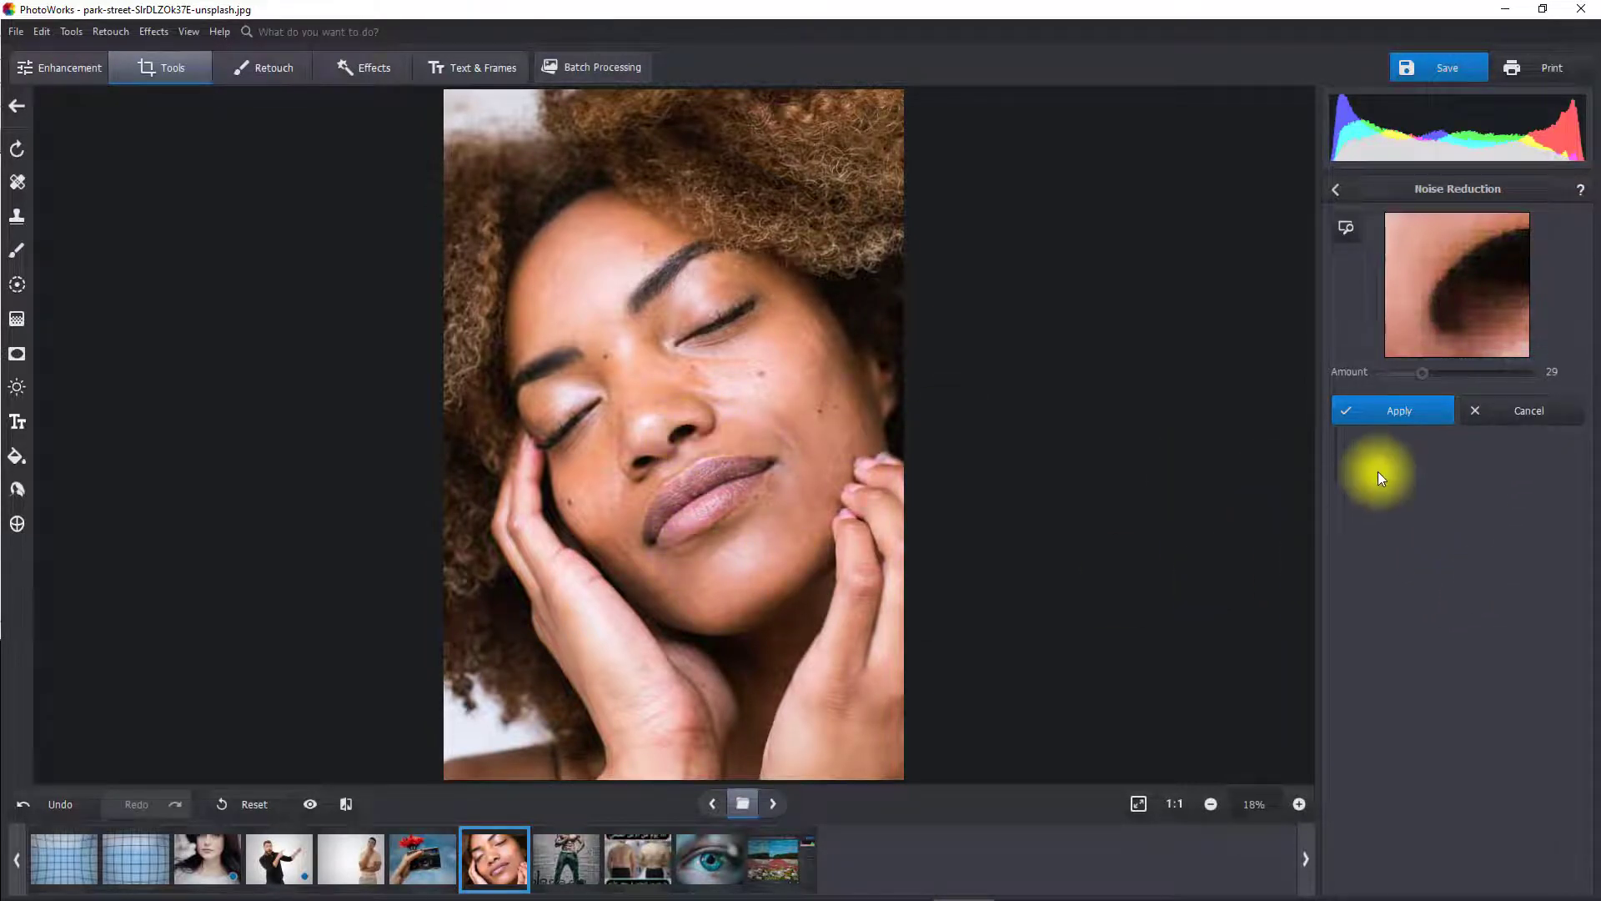
click(345, 803)
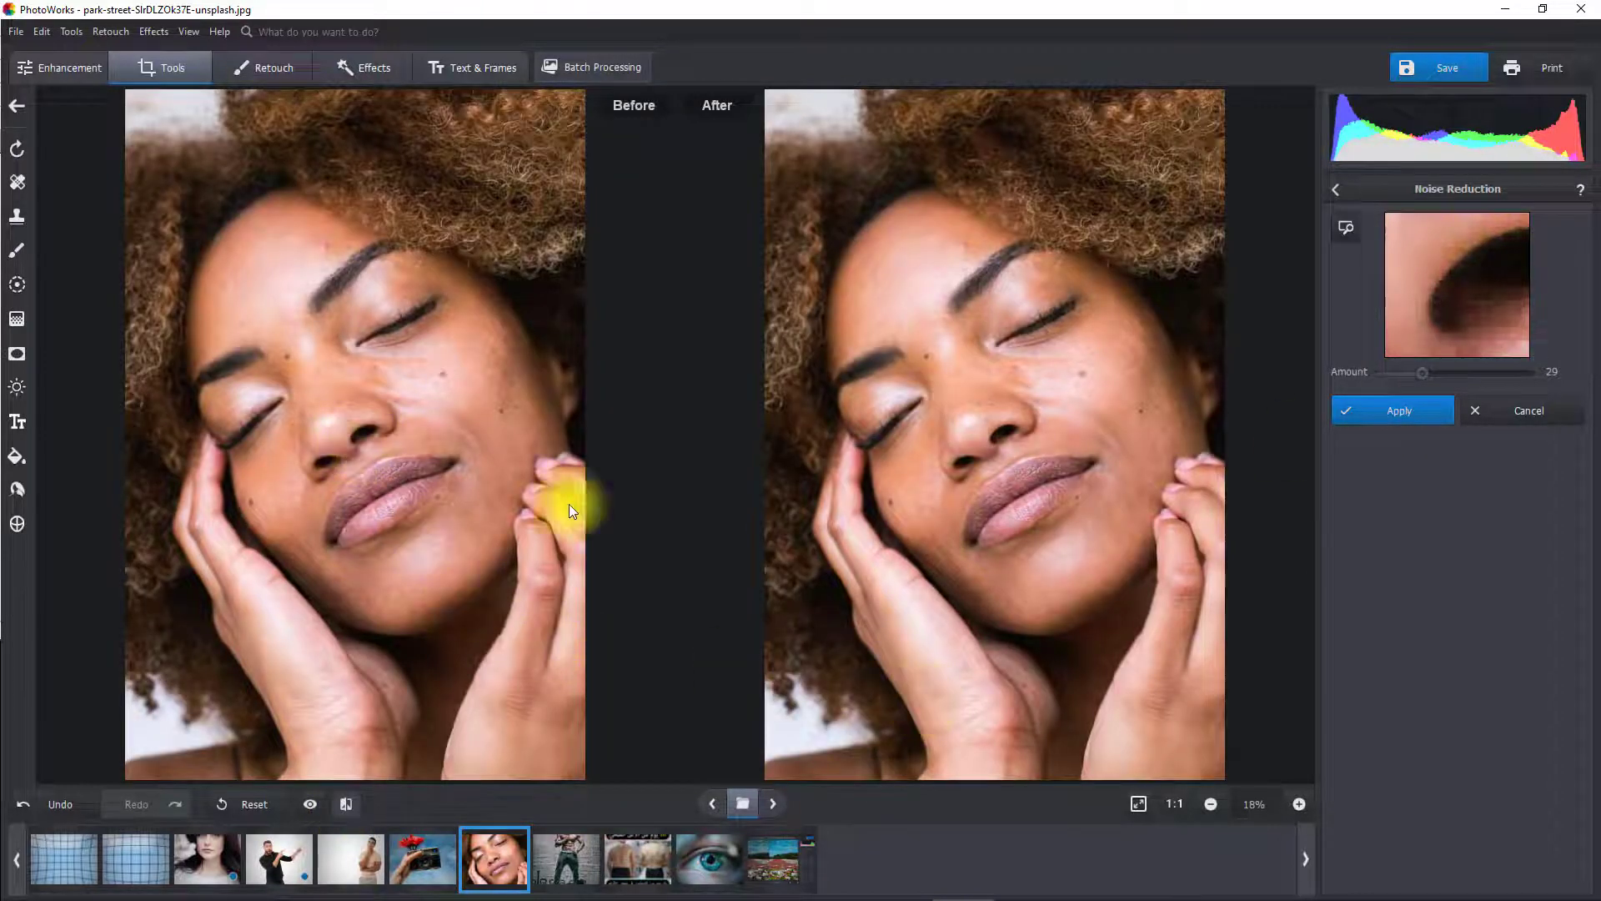
click(1529, 410)
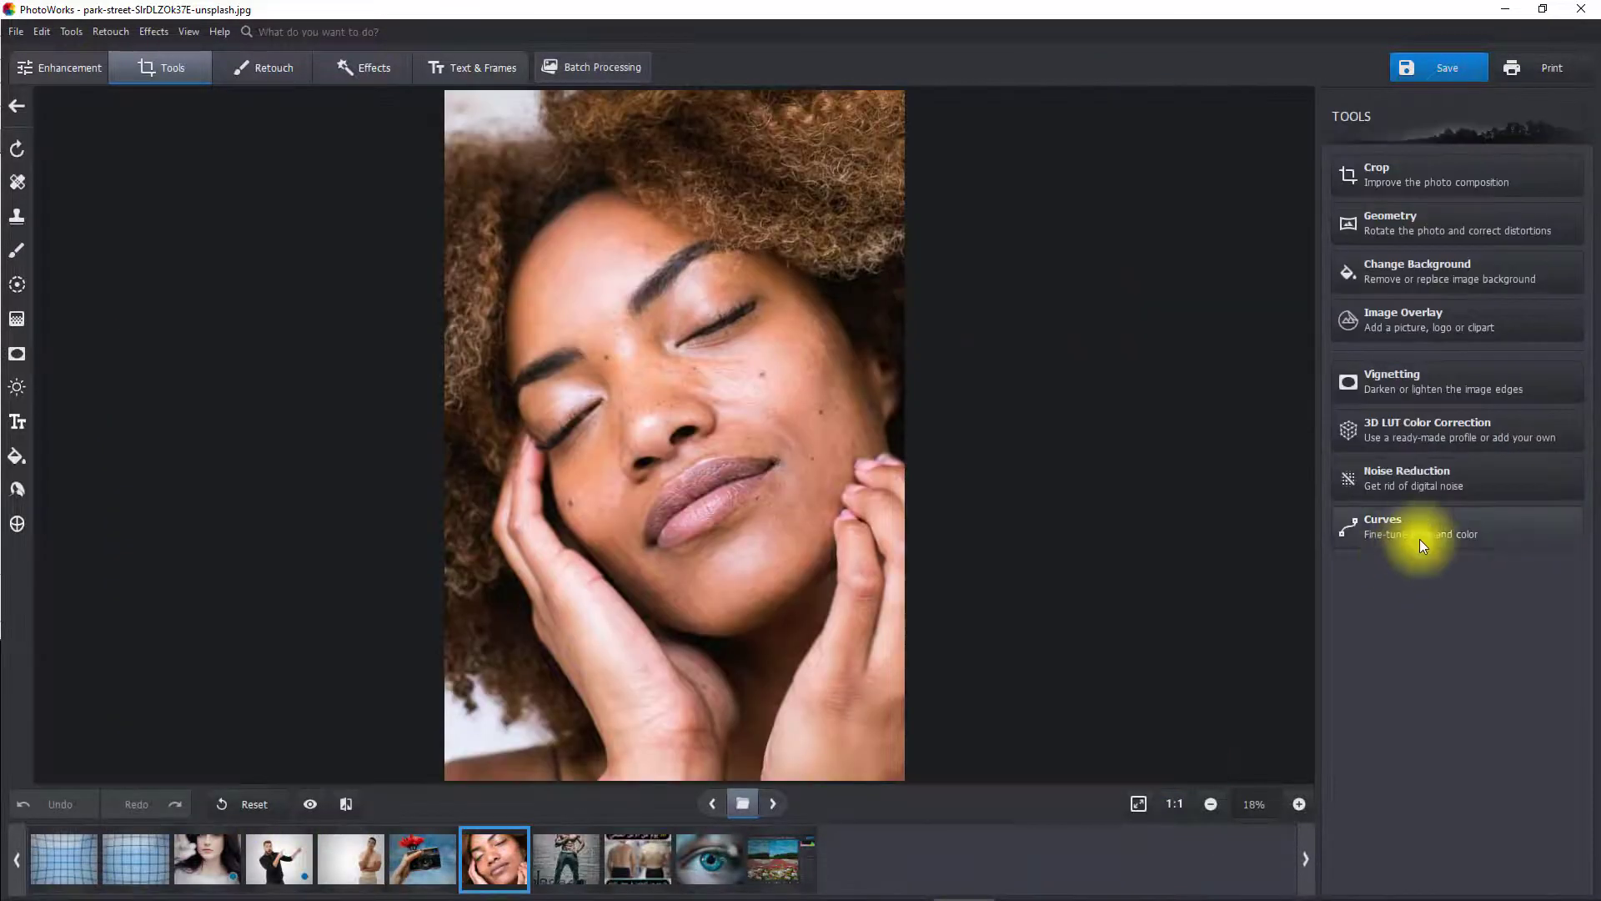
Try the Increase contrast, Decrease contrast and Blue tones curve presets on the curly-haired woman's portrait, and cancel the curves change
click(1422, 529)
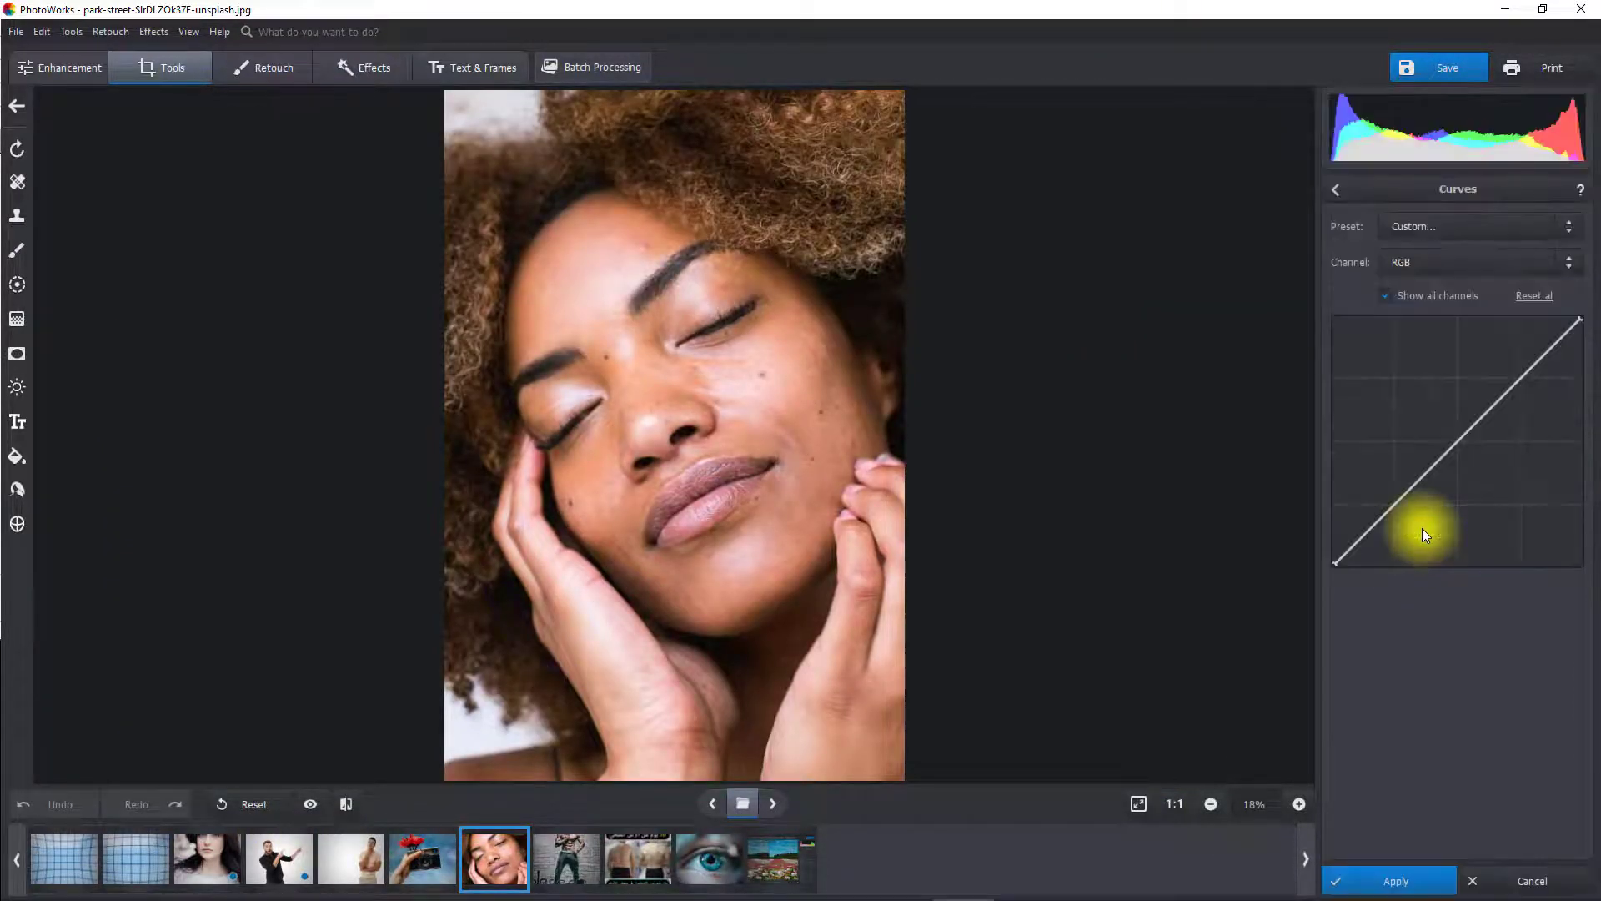
click(1492, 271)
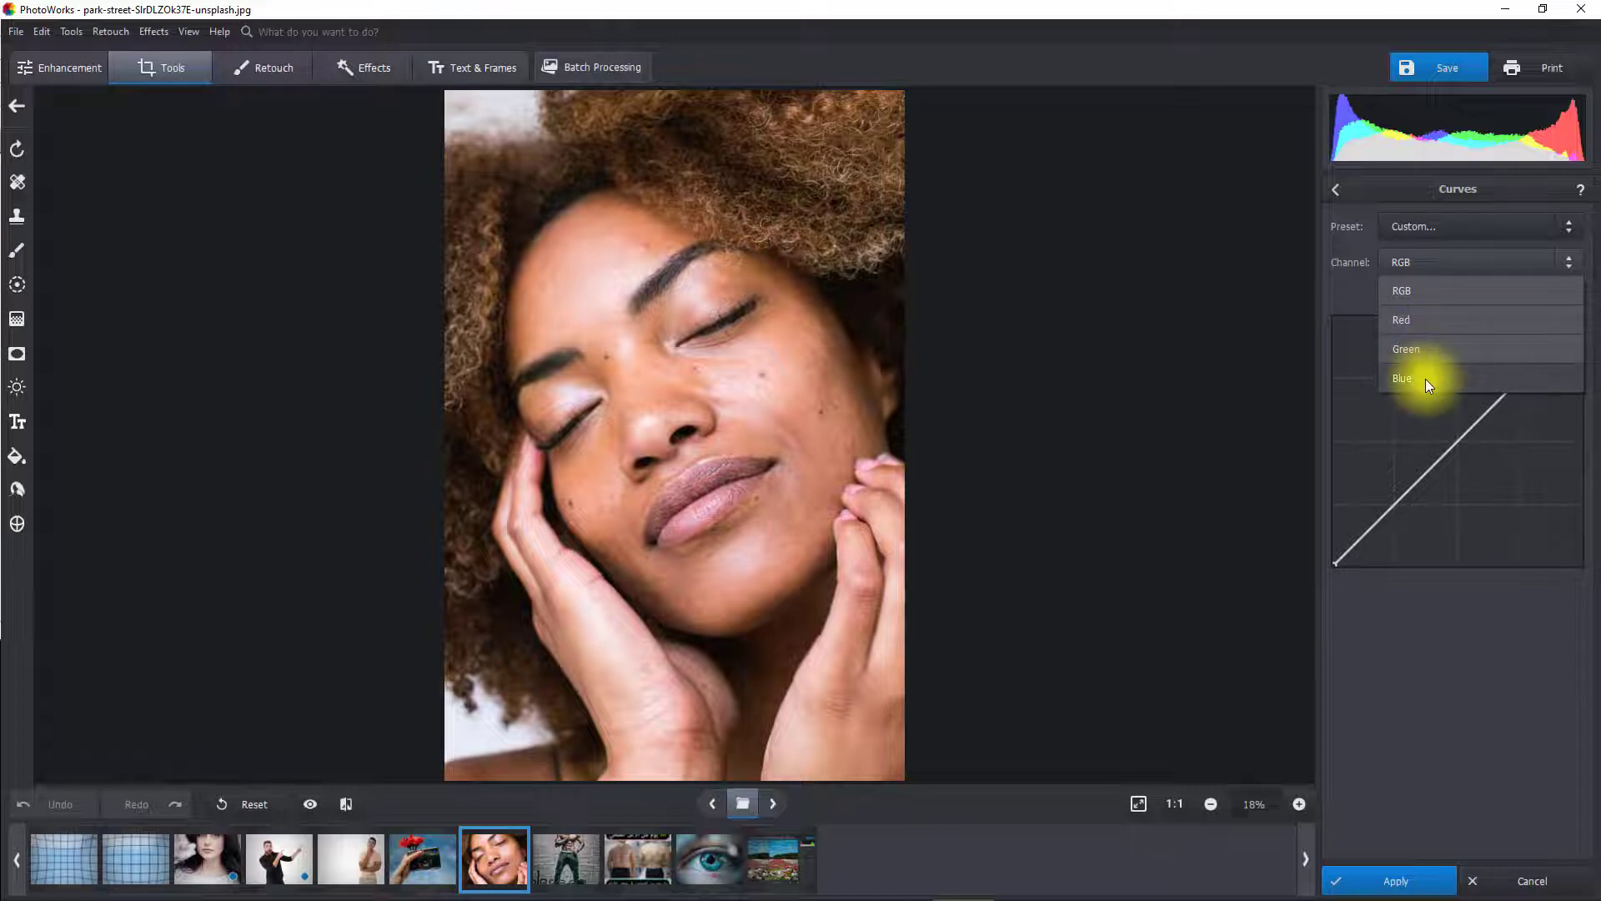
click(1494, 242)
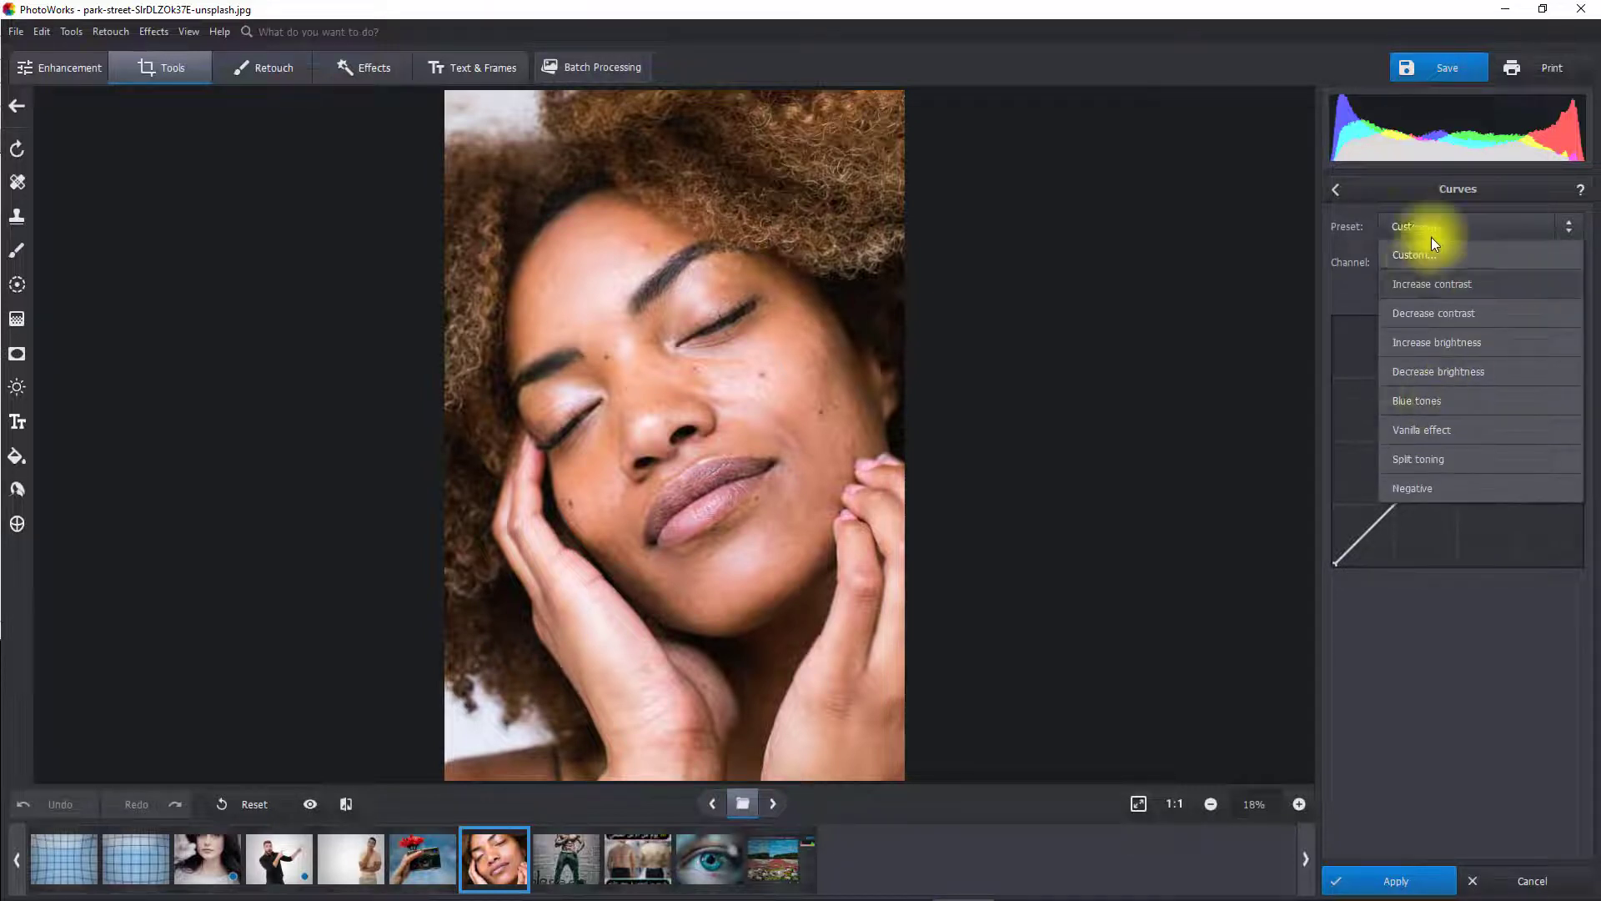
click(1428, 294)
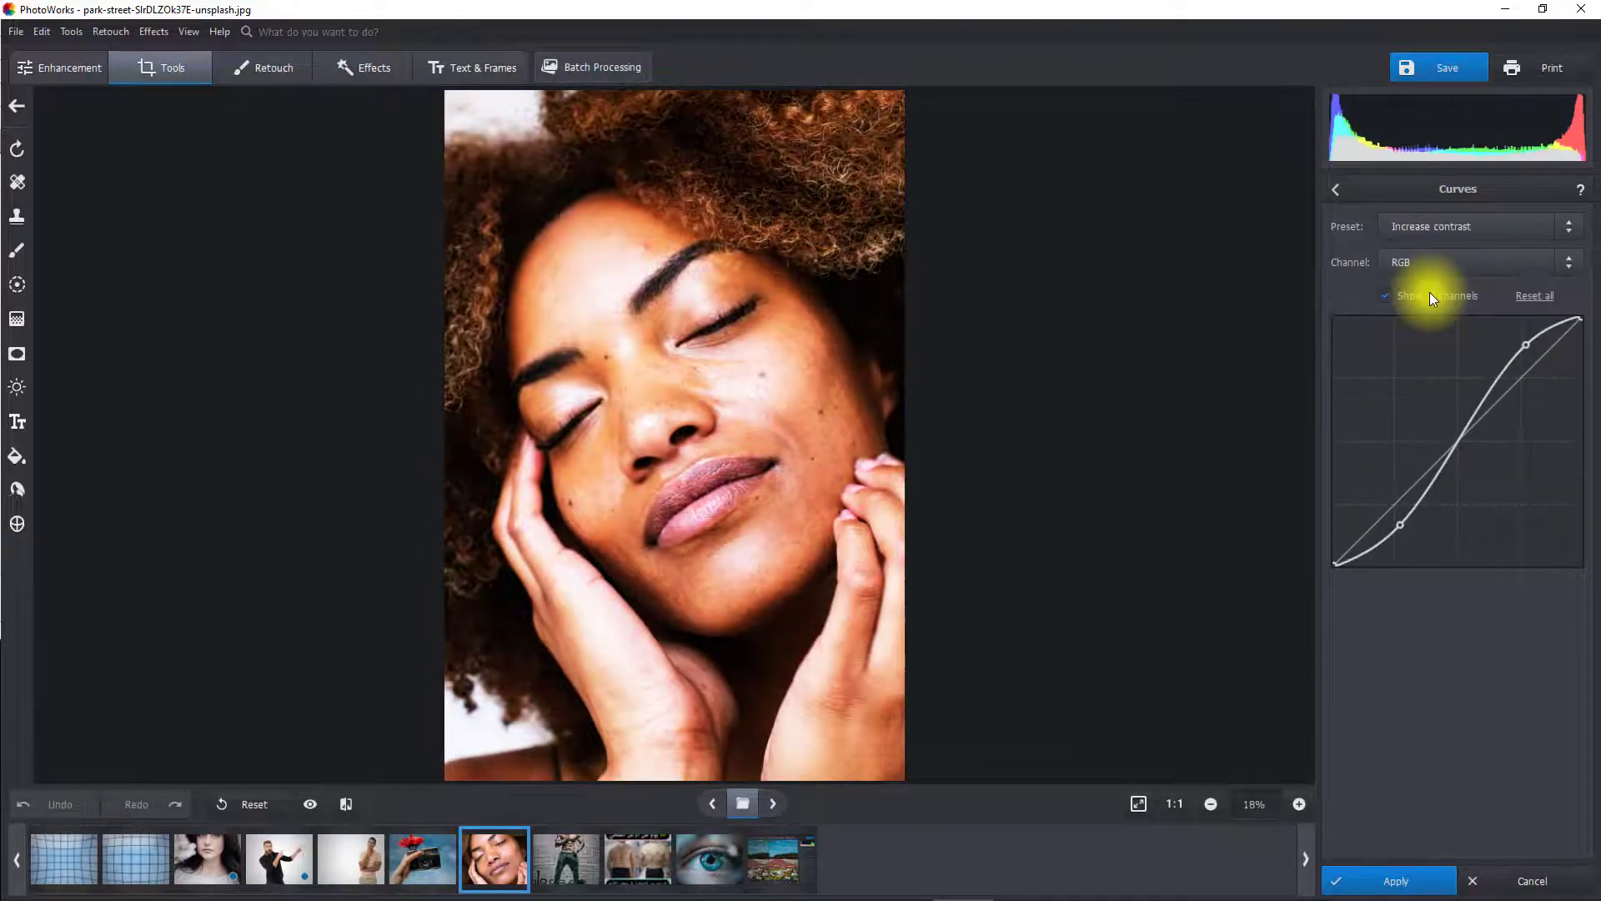
click(1528, 222)
click(1481, 318)
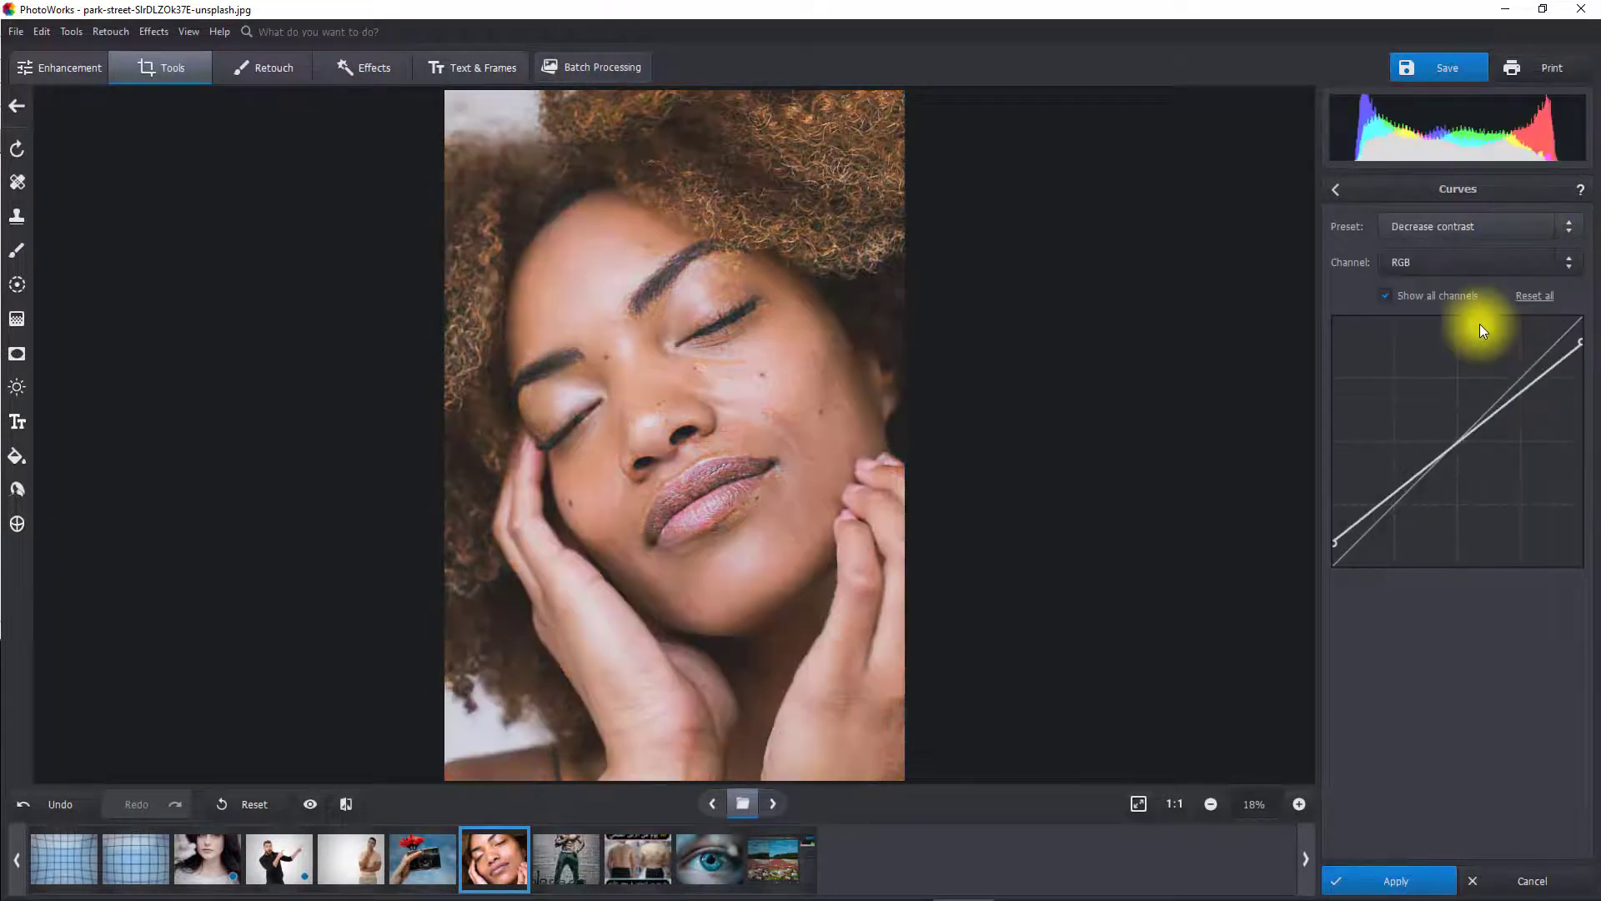
click(1498, 232)
click(1458, 406)
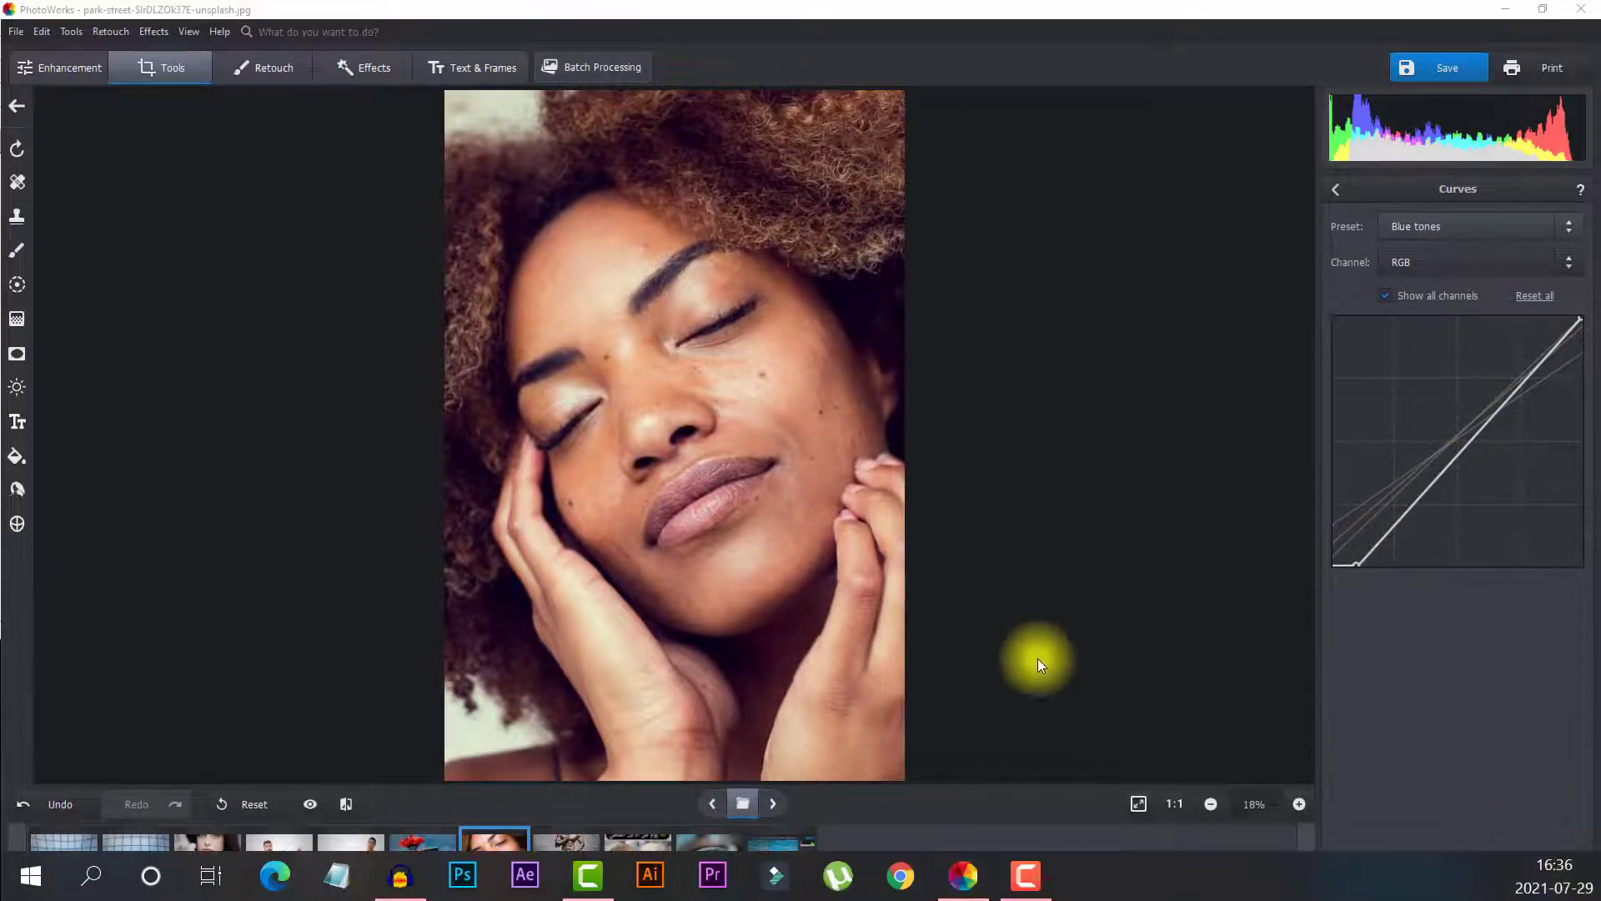
click(972, 482)
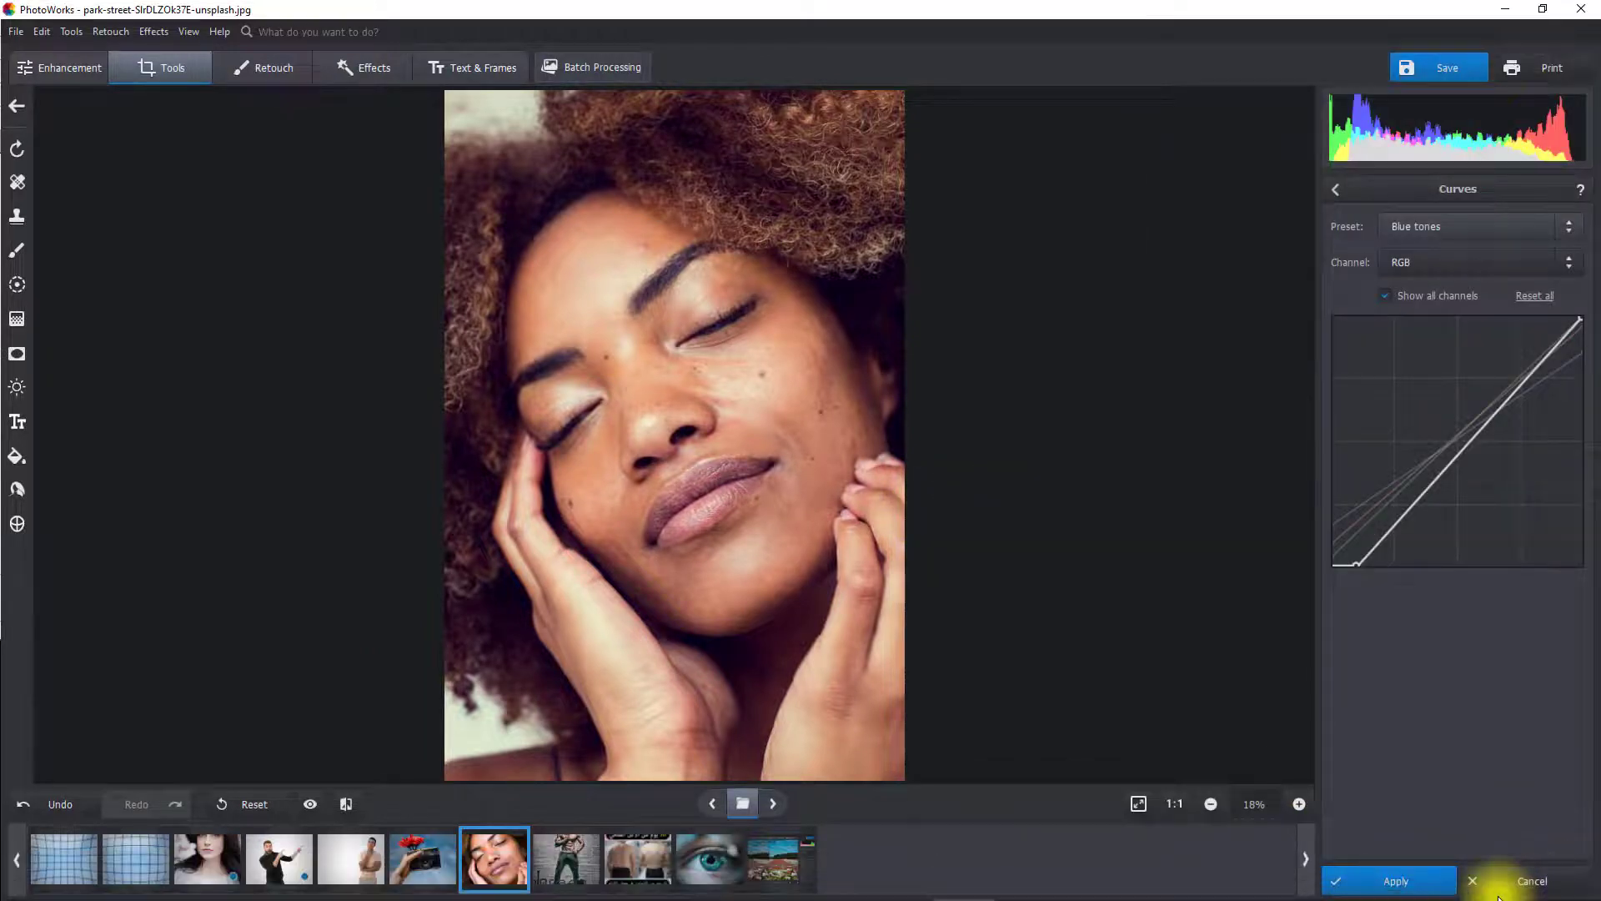
click(1516, 881)
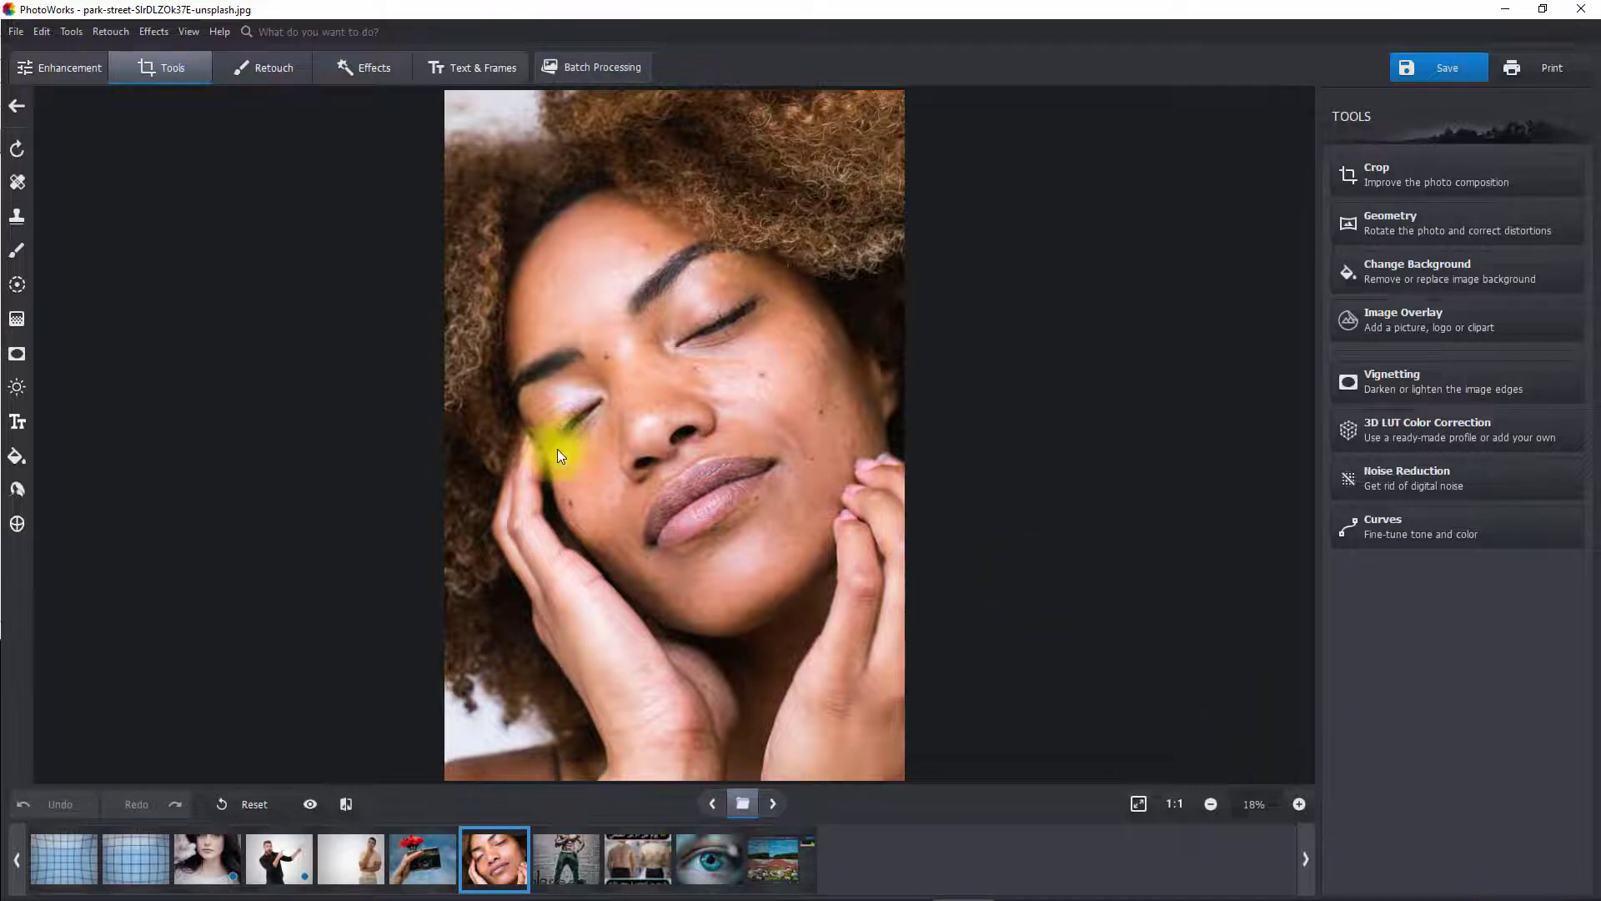
Try the Glamorous portrait and Slight enhancement styles of Portrait Magic on the curly-haired woman's portrait
click(258, 70)
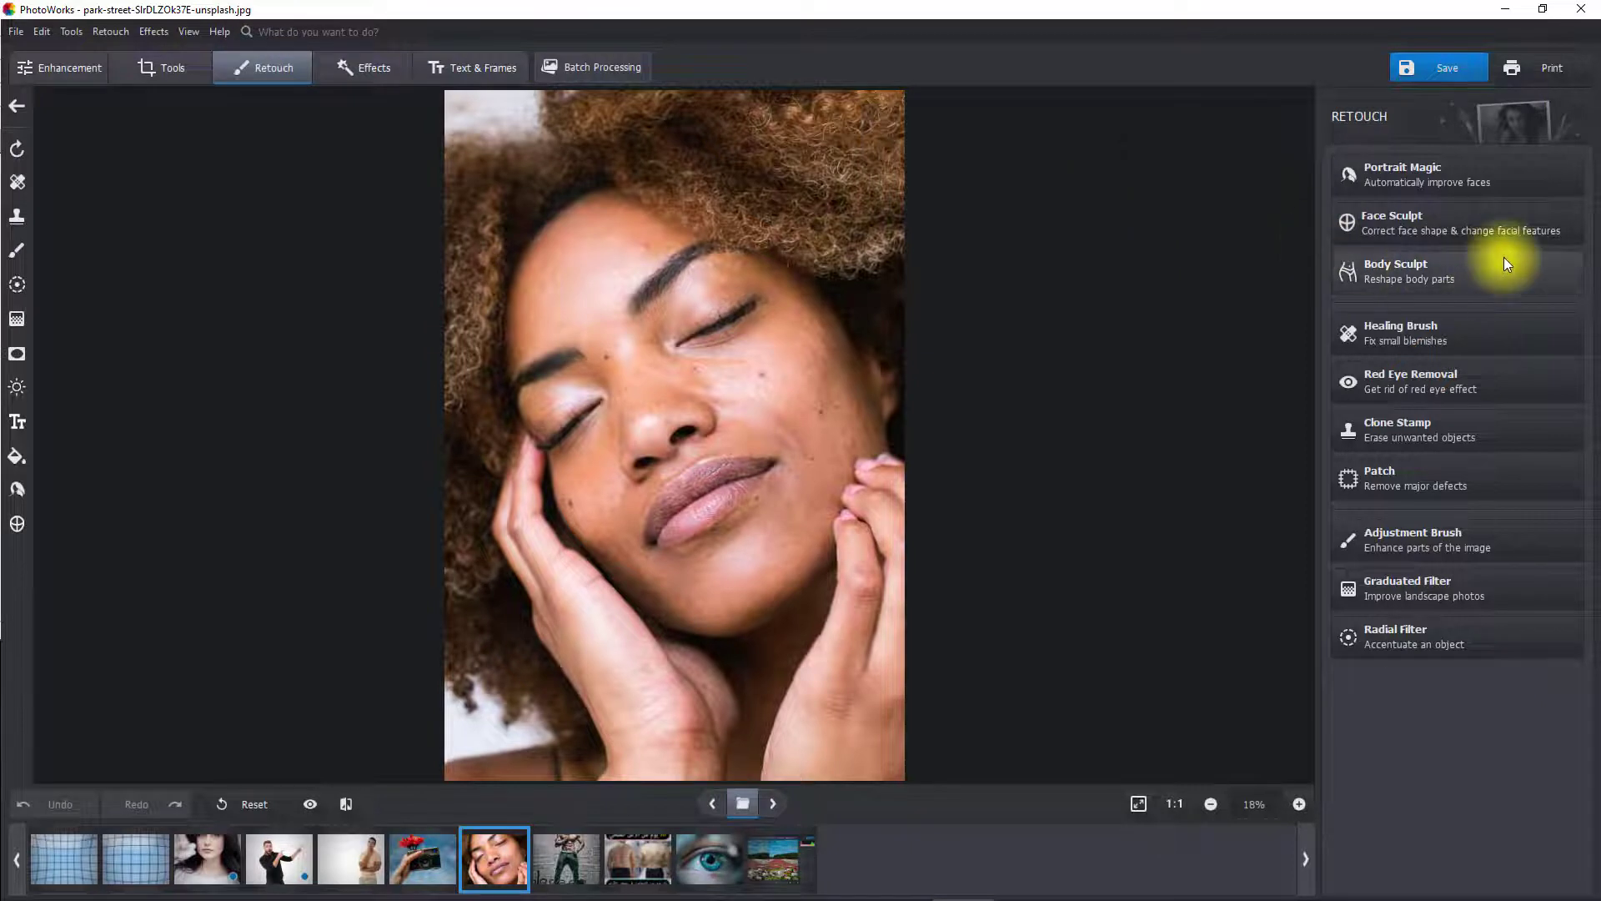
click(1406, 182)
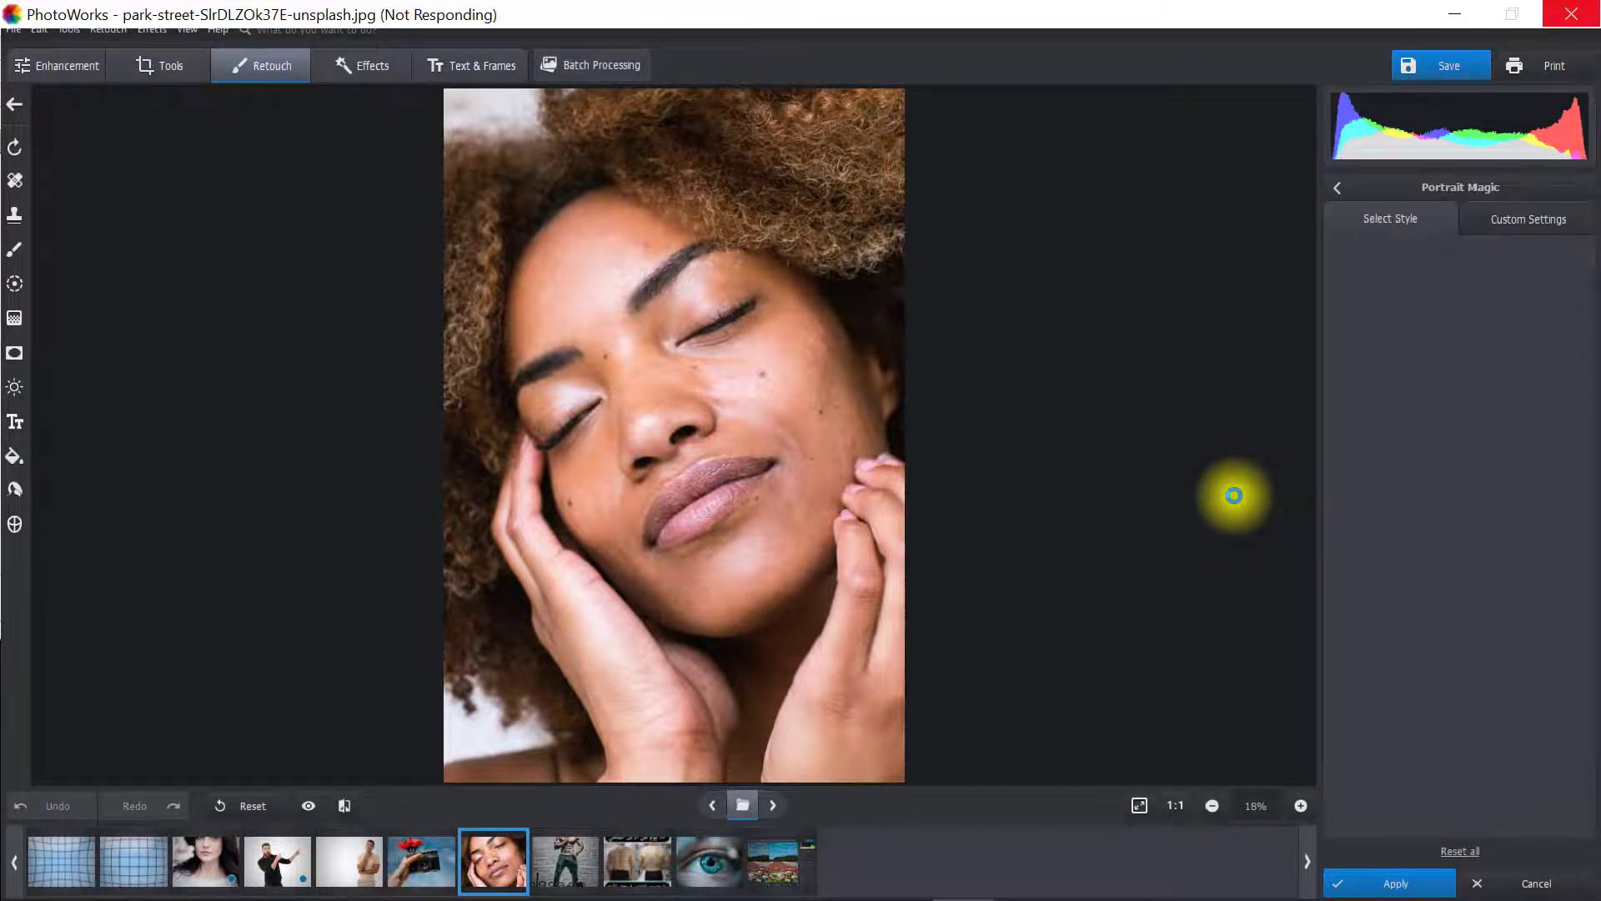
click(1499, 322)
click(1365, 546)
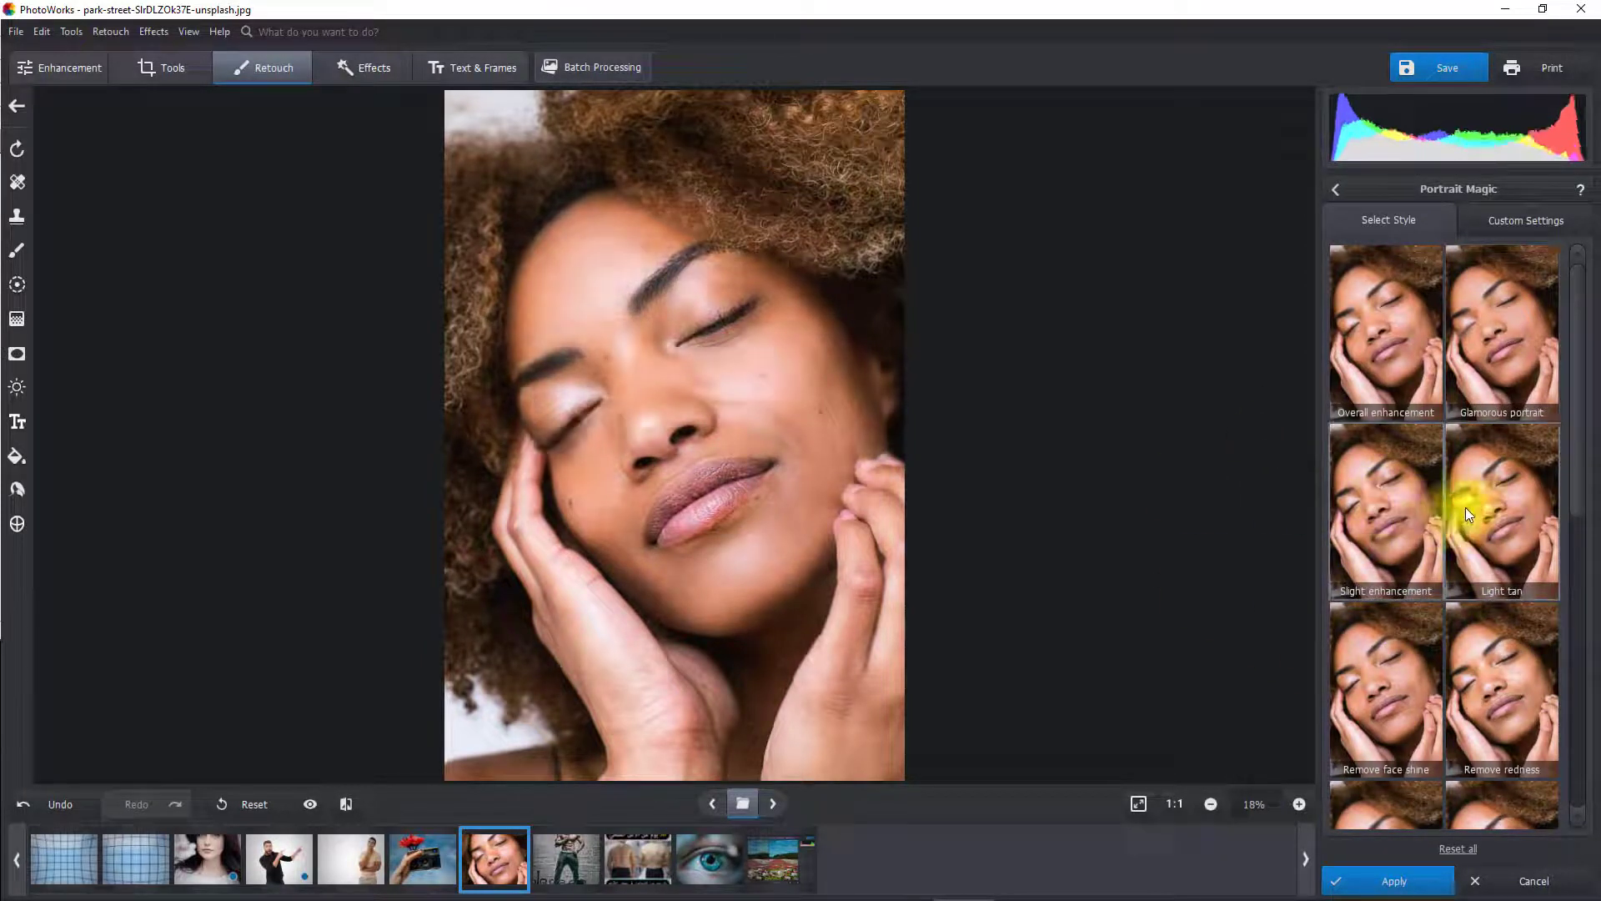
Look through the remaining Portrait Magic styles and examine the custom settings for skin, eyes, eyebrows, lips and teeth
drag(1575, 434, 1569, 587)
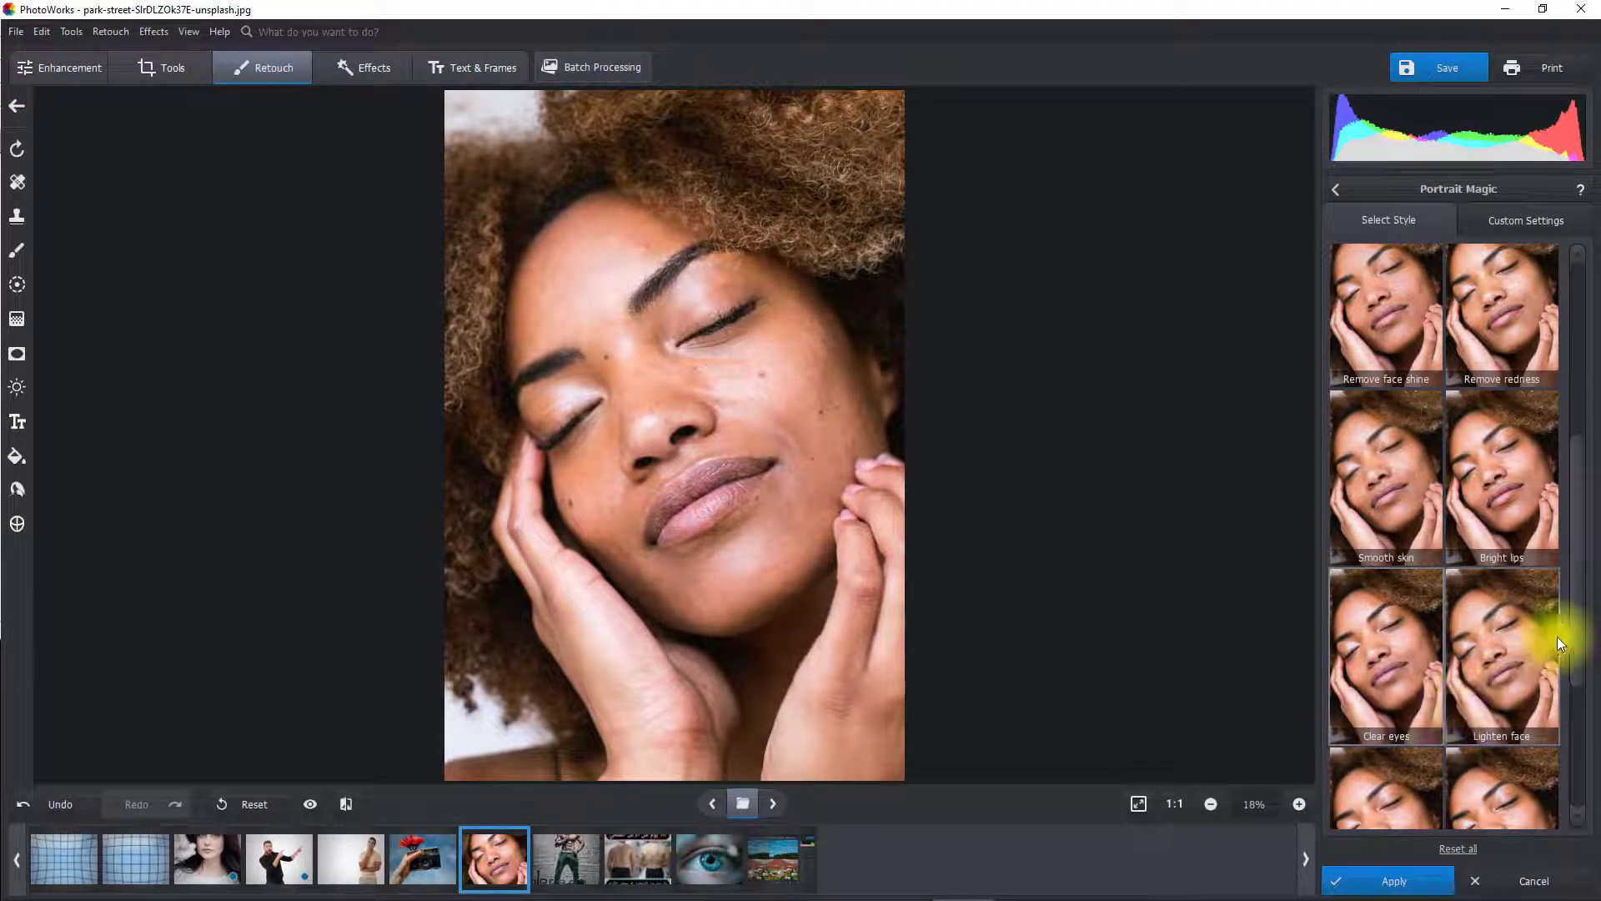
drag(1572, 627, 1559, 753)
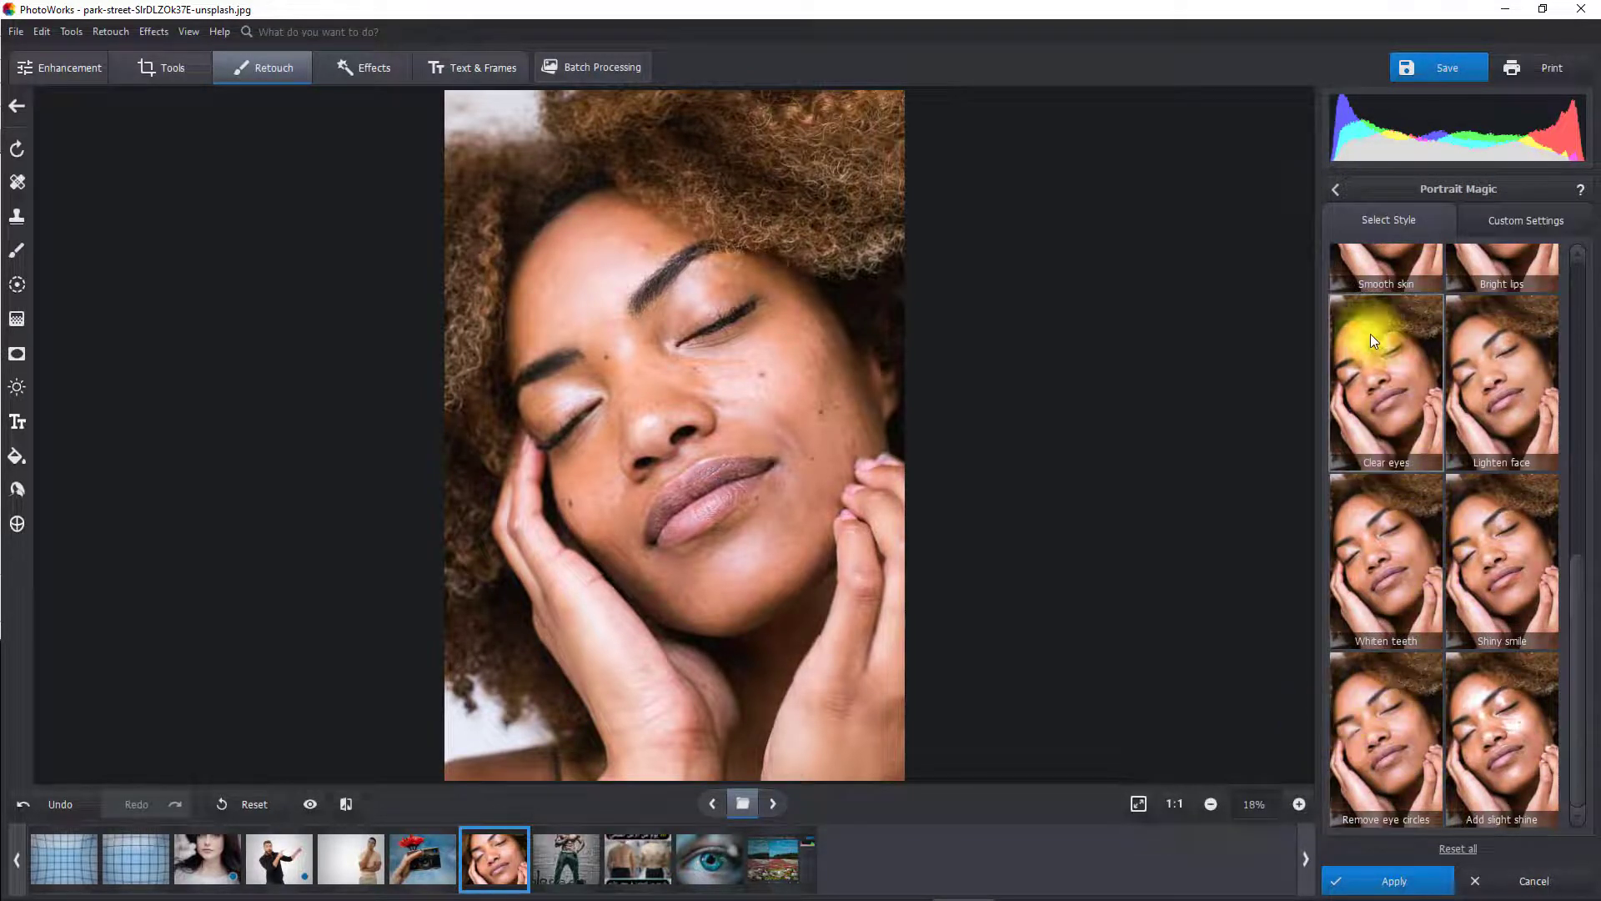
scroll(1377, 446, up, 2)
click(1536, 219)
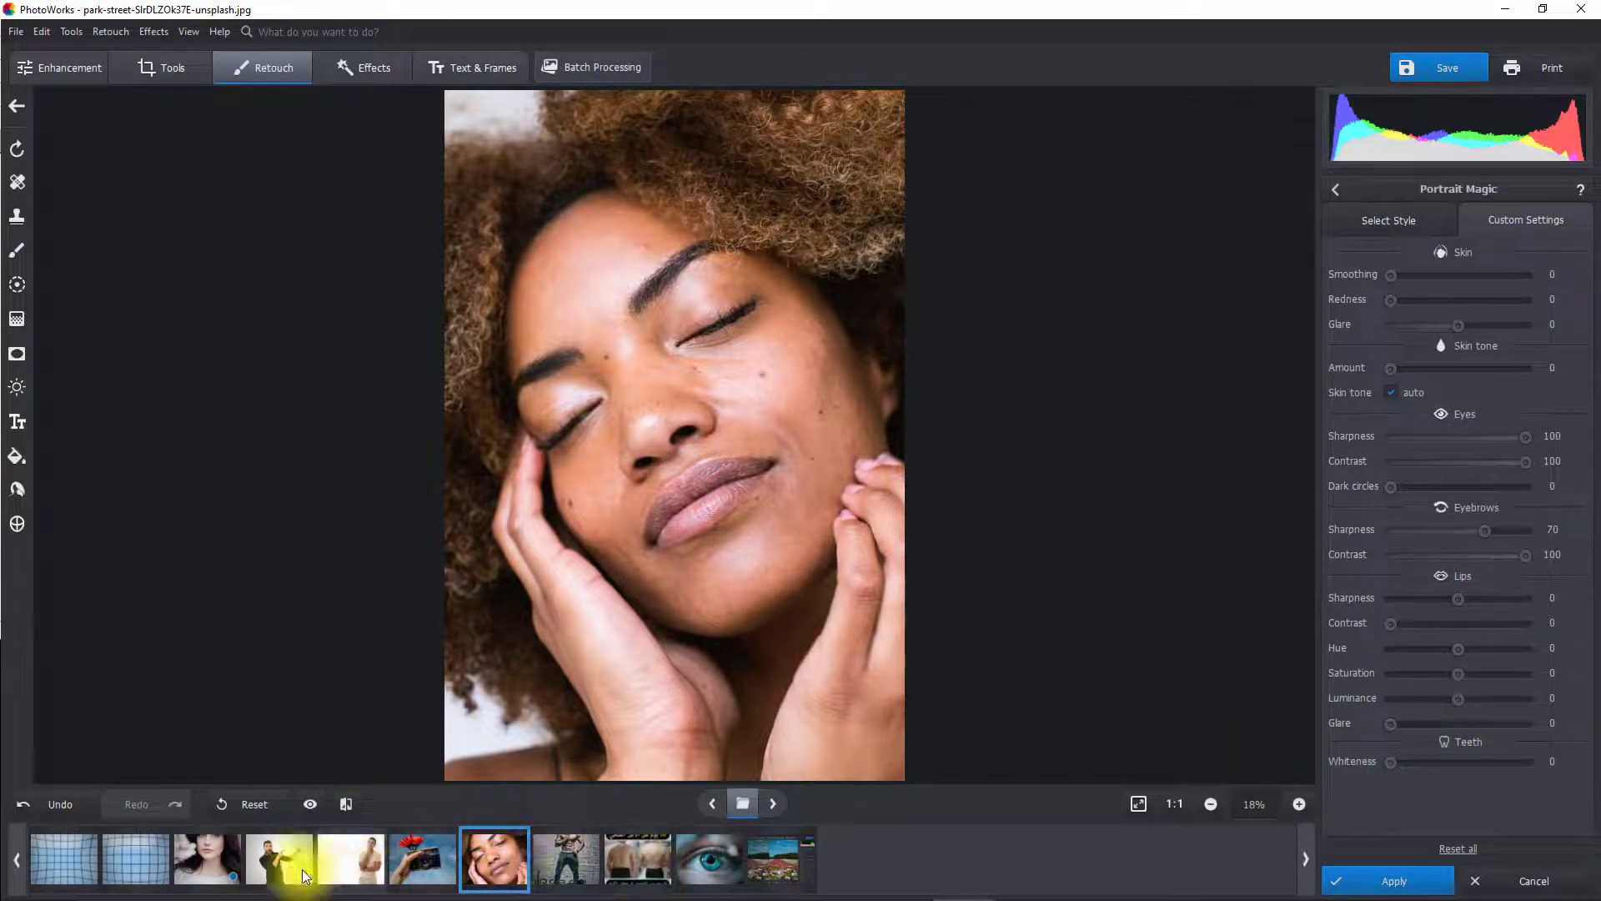
Reopen the dark-haired woman's portrait without continuing its earlier edits
click(180, 843)
click(353, 871)
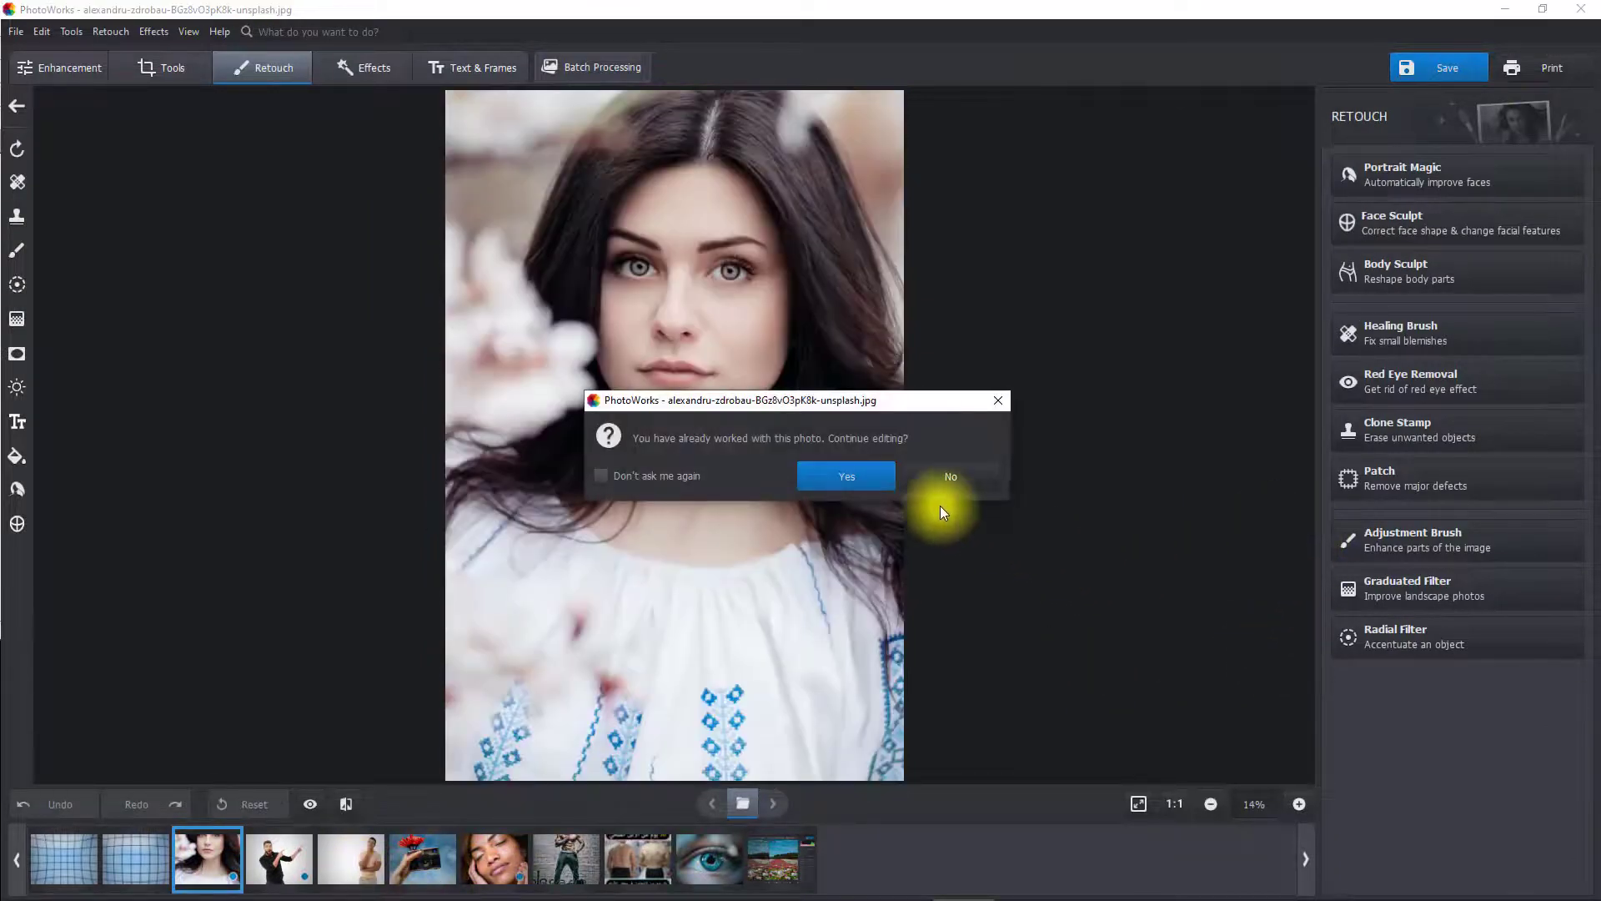
click(951, 478)
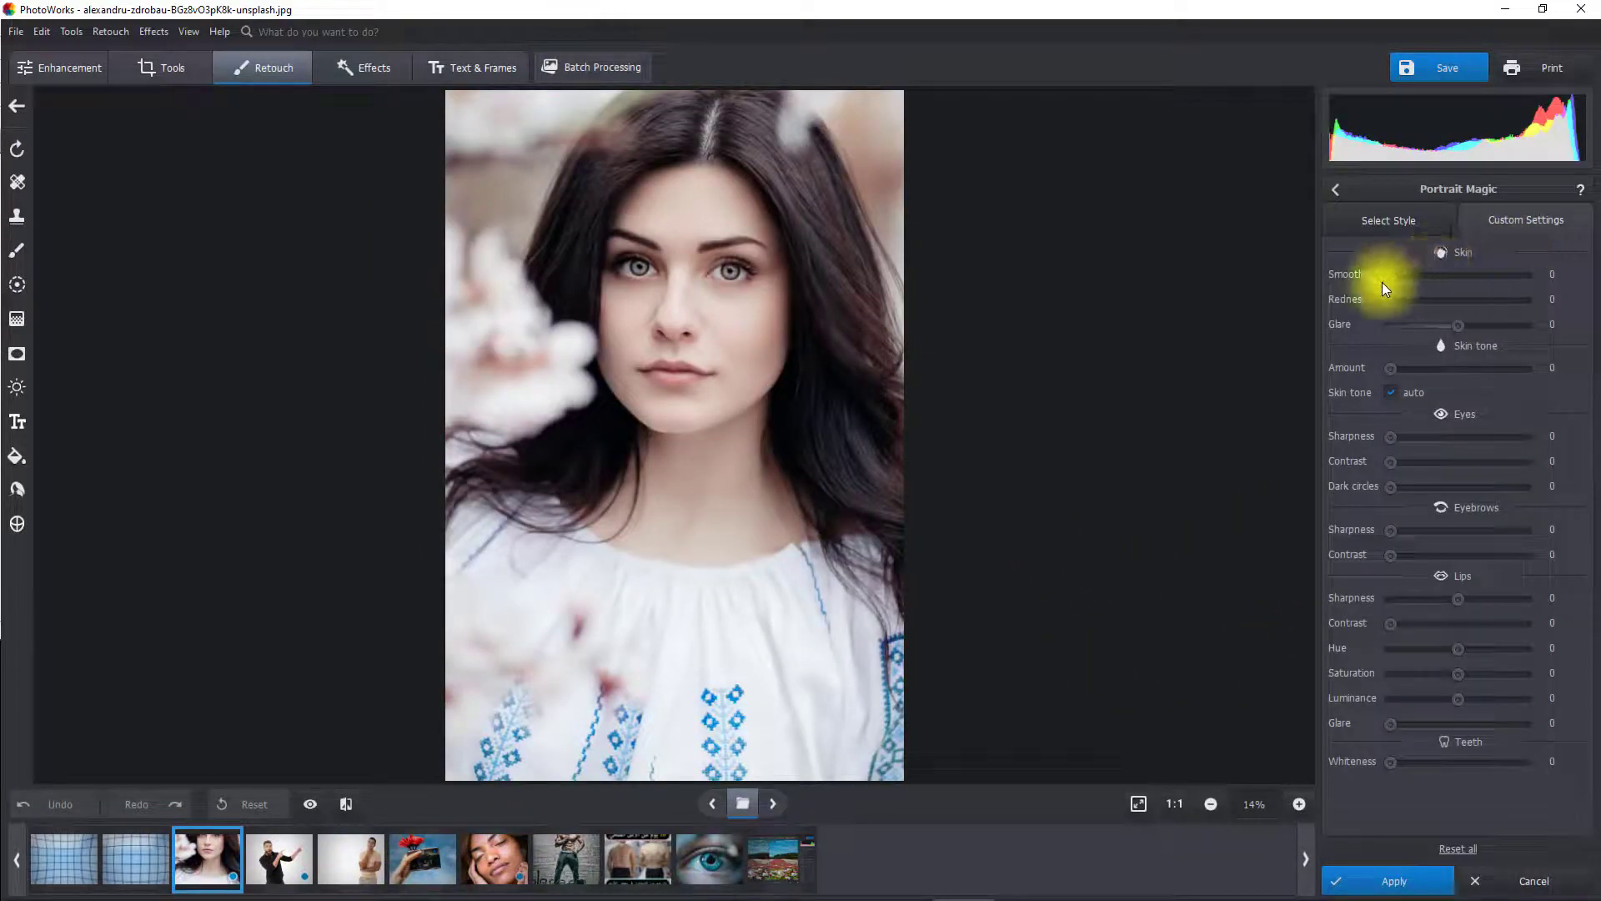
Try Portrait Magic skin smoothing at 19 on the dark-haired woman's portrait and cancel the change
click(1417, 274)
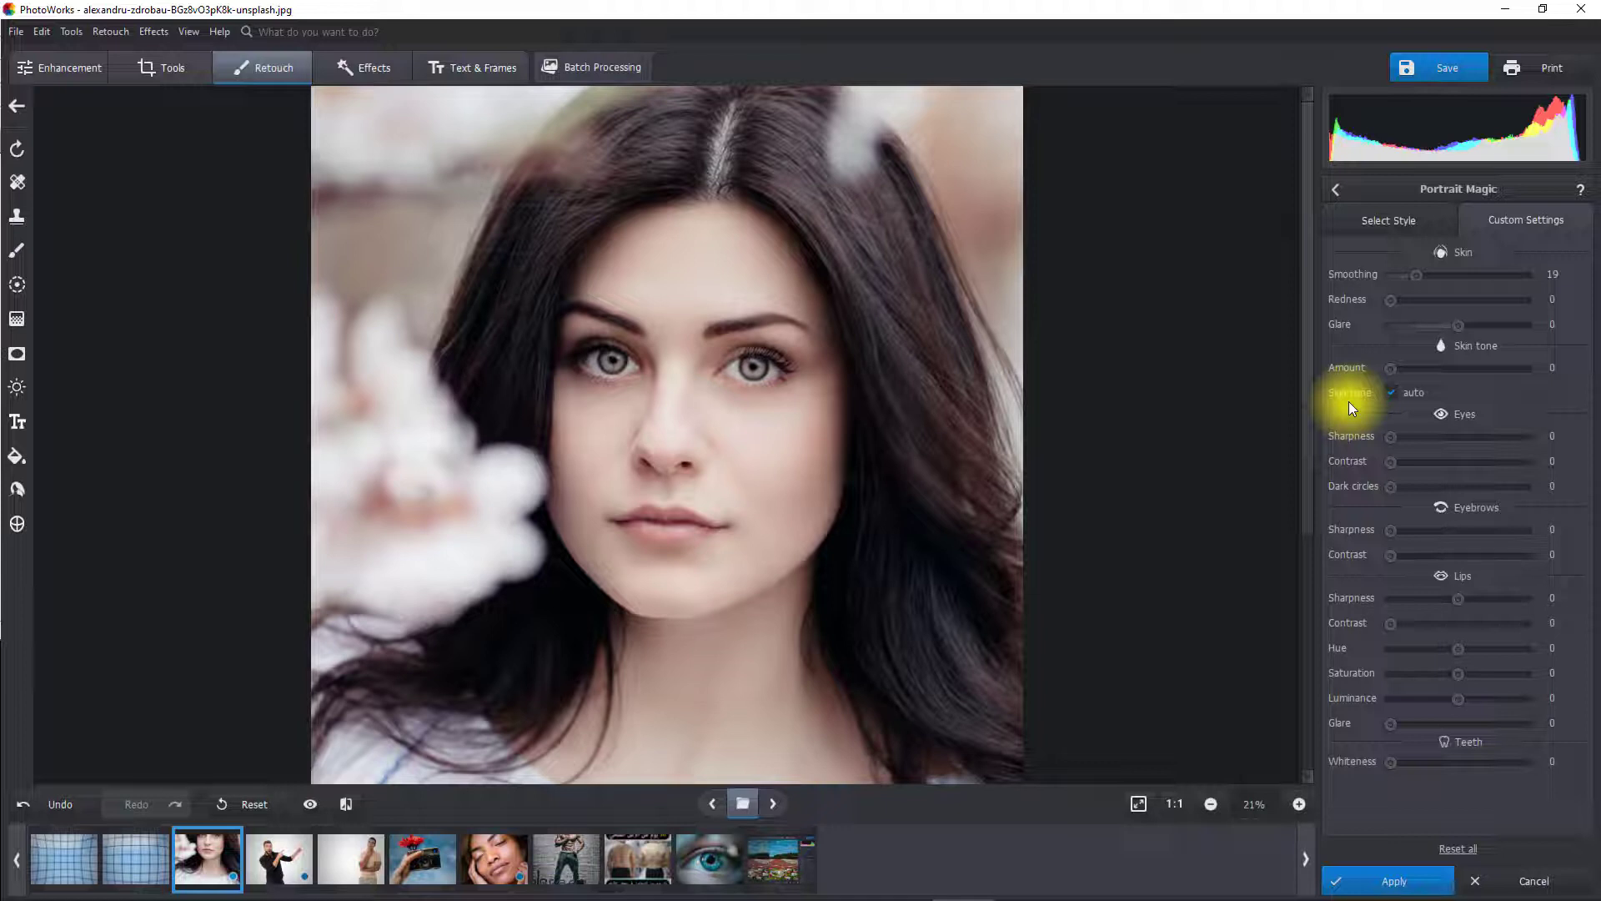
click(1499, 880)
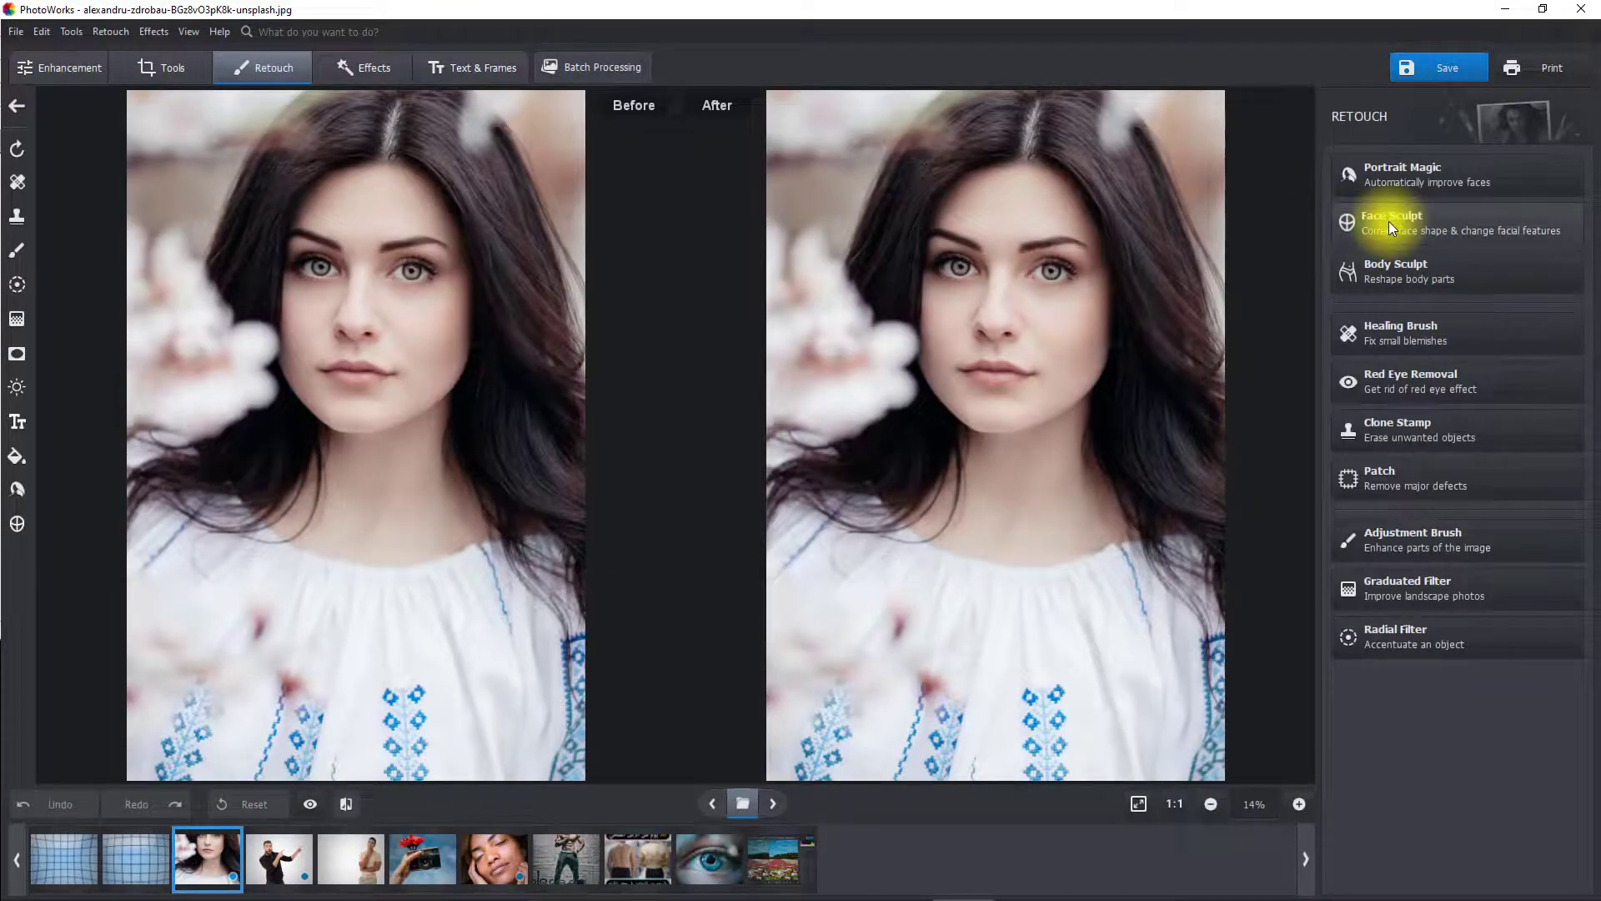
Examine the Face Sculpt settings for face width, chin, eyes, nose, mouth and eyebrows on the dark-haired woman's portrait, leaving them unchanged
click(1388, 222)
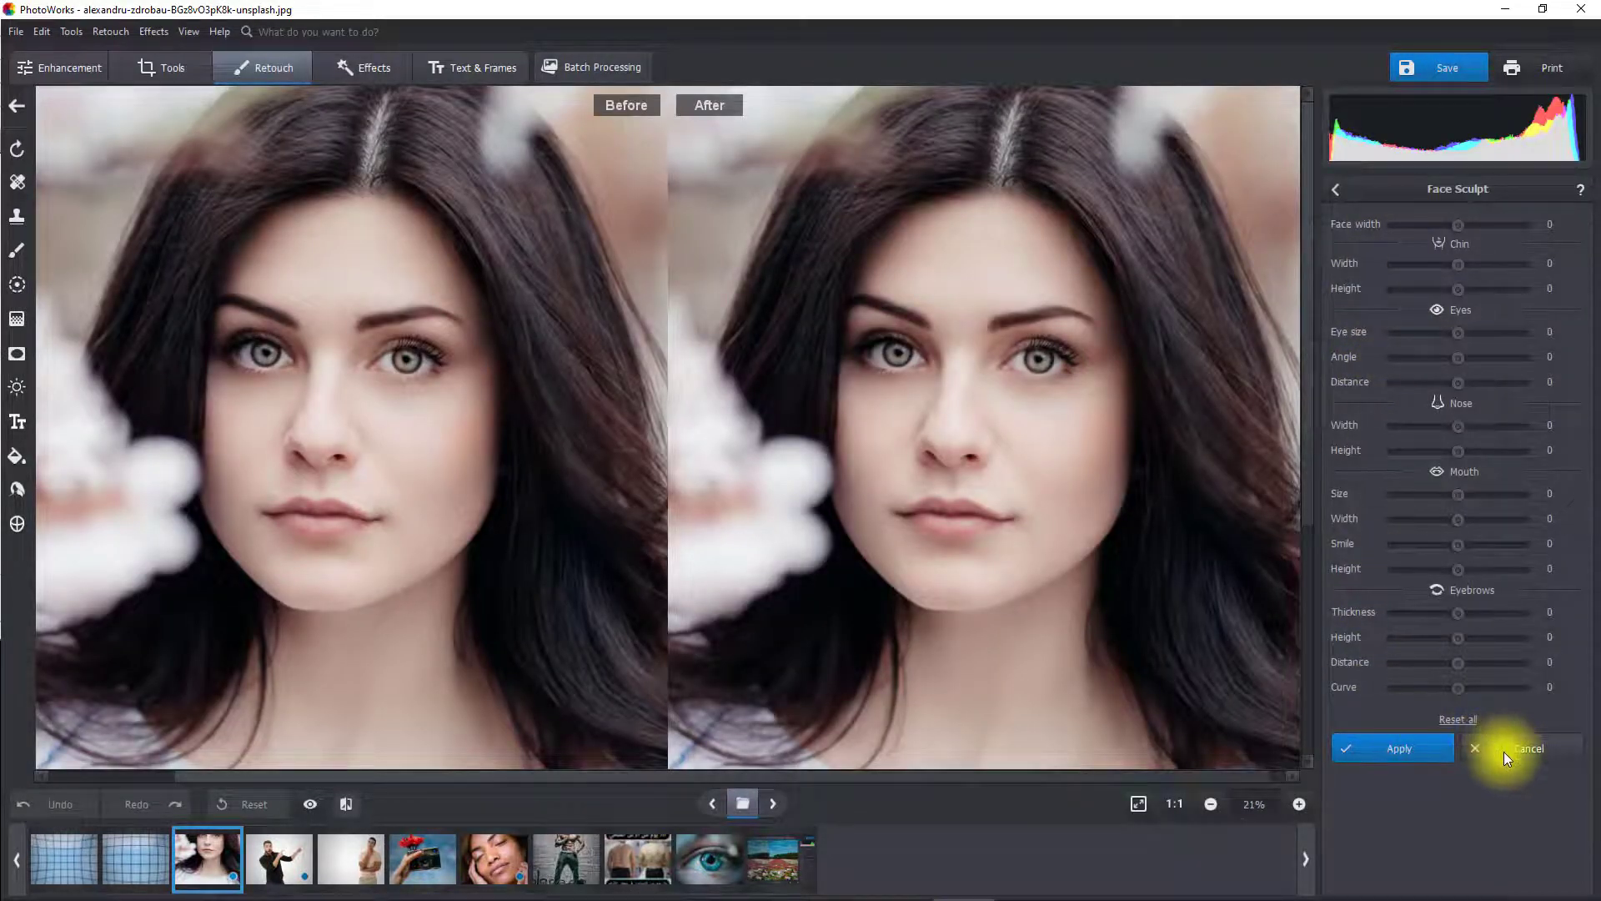
click(1504, 752)
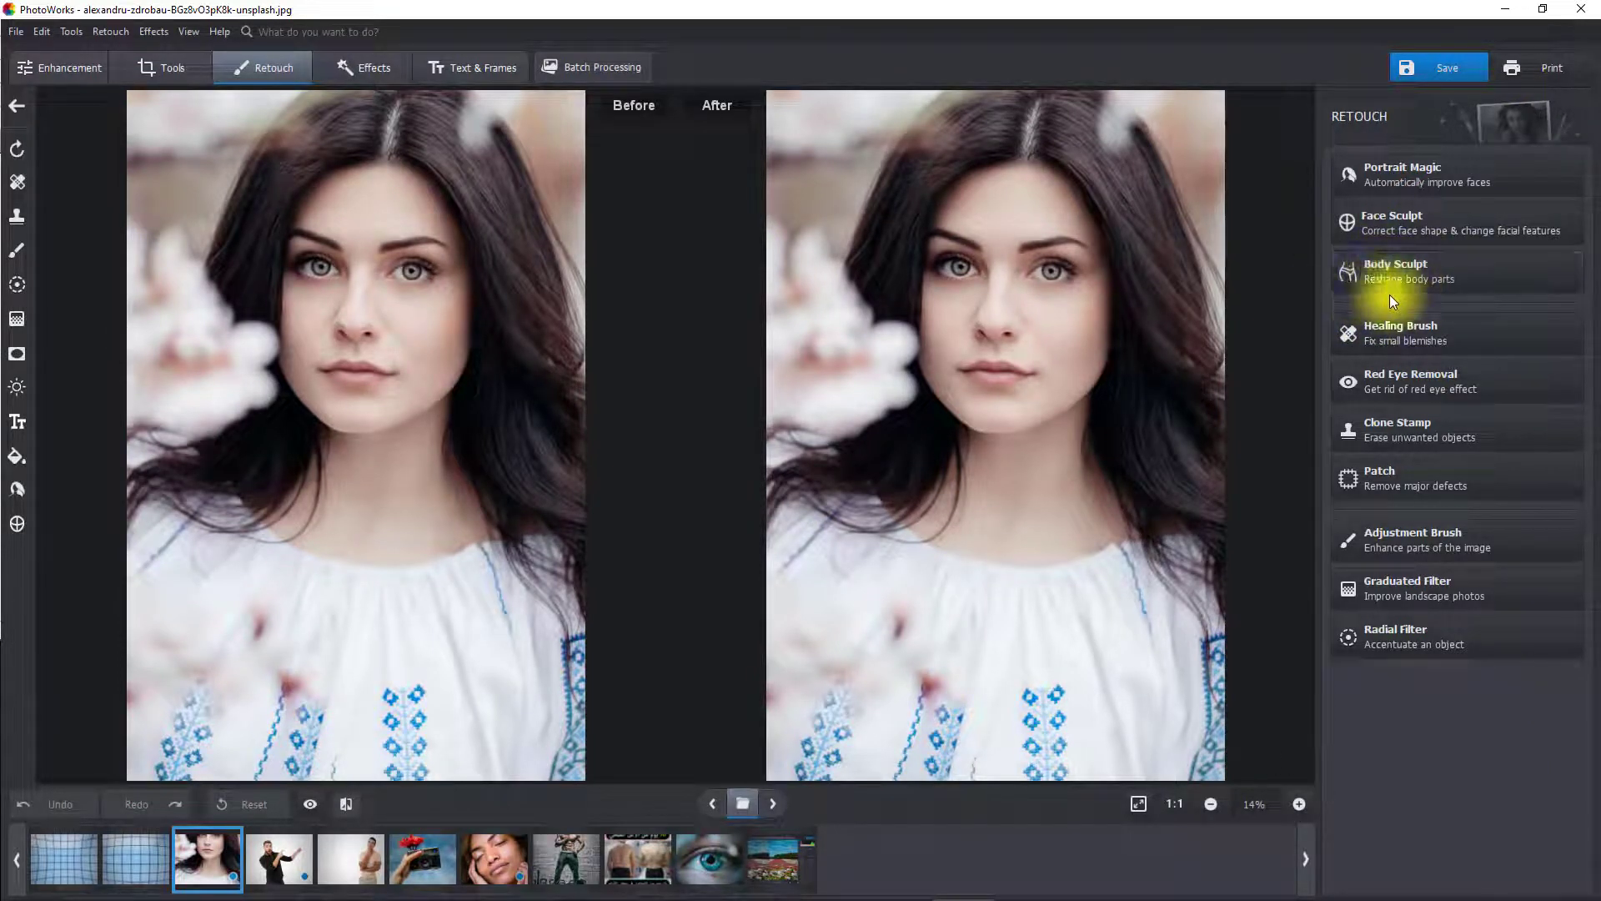
Open the photo of the shirtless man with the dog in single view and start Body Sculpt
click(565, 855)
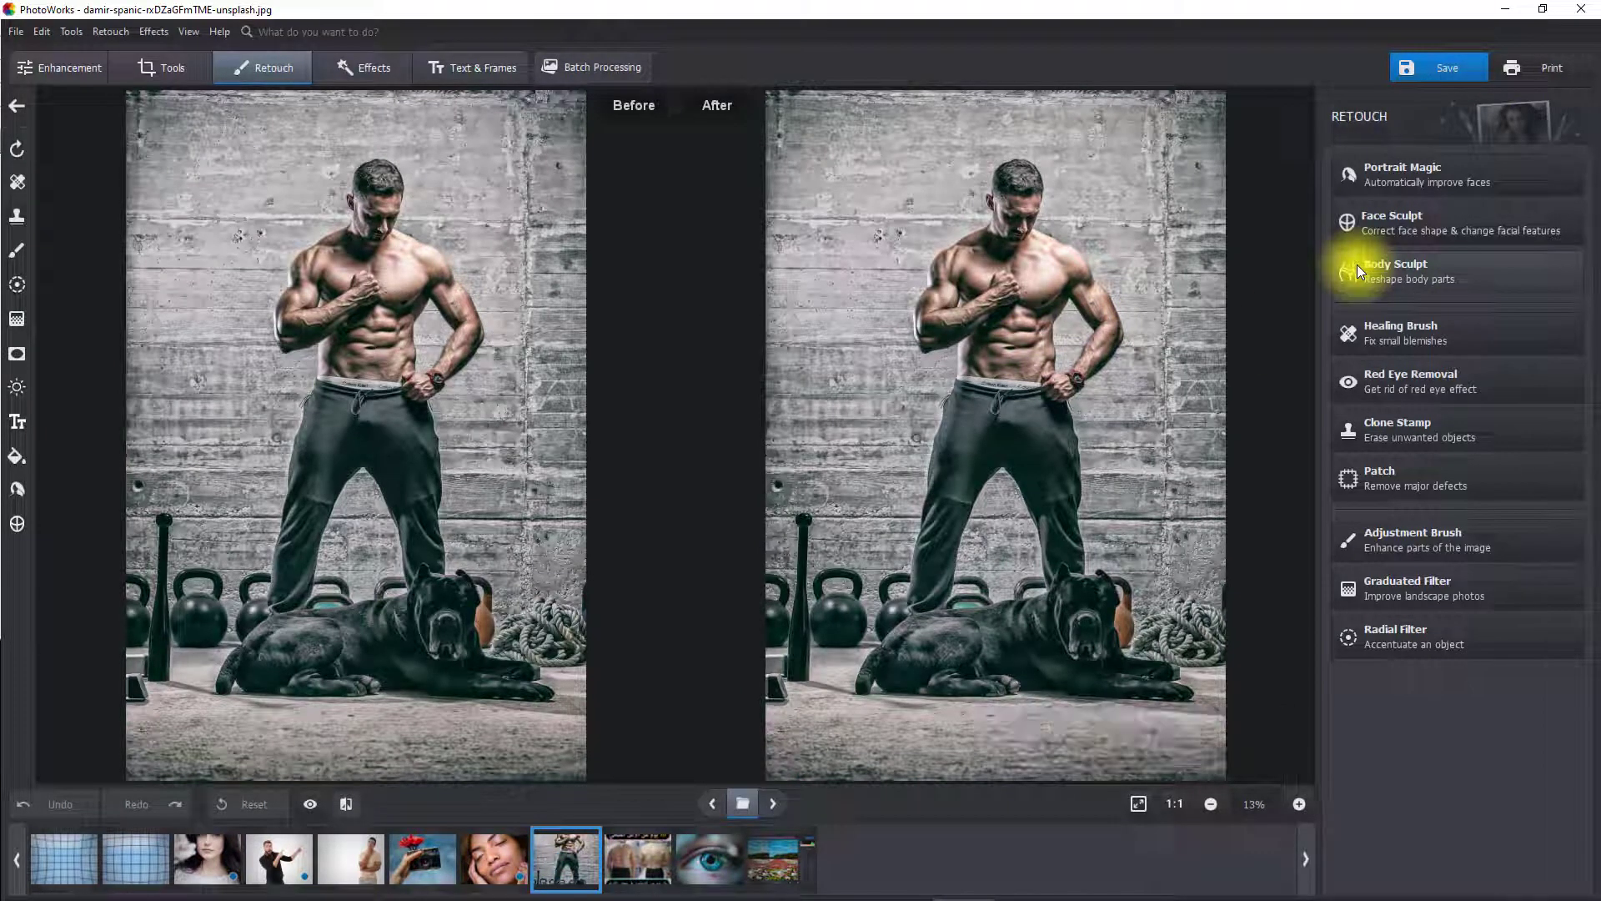
click(347, 805)
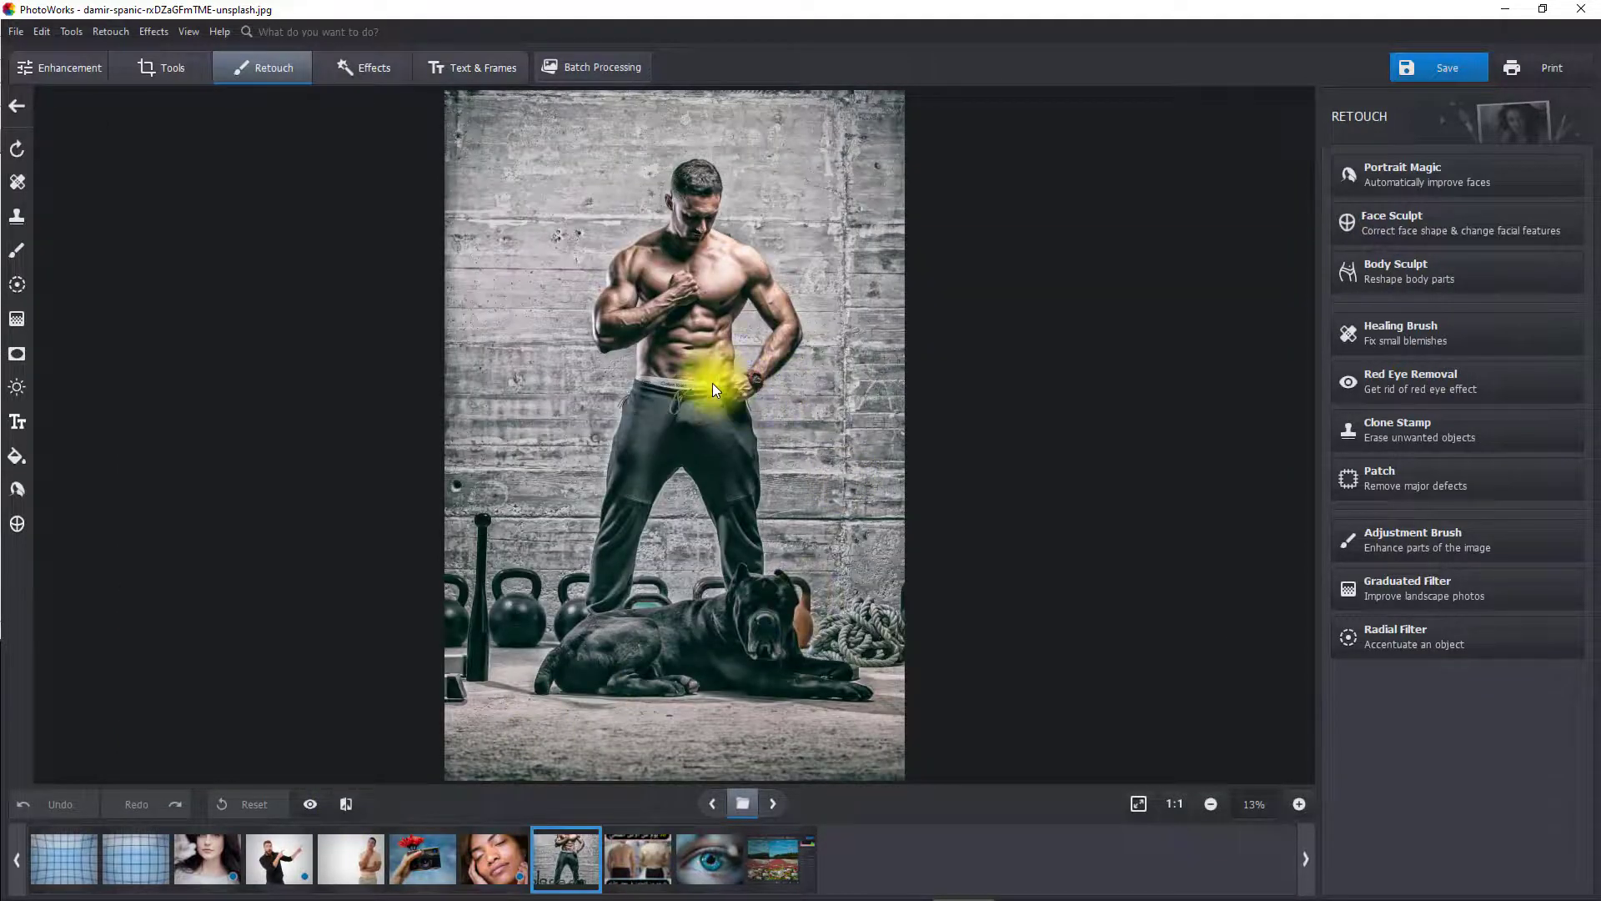
click(1397, 277)
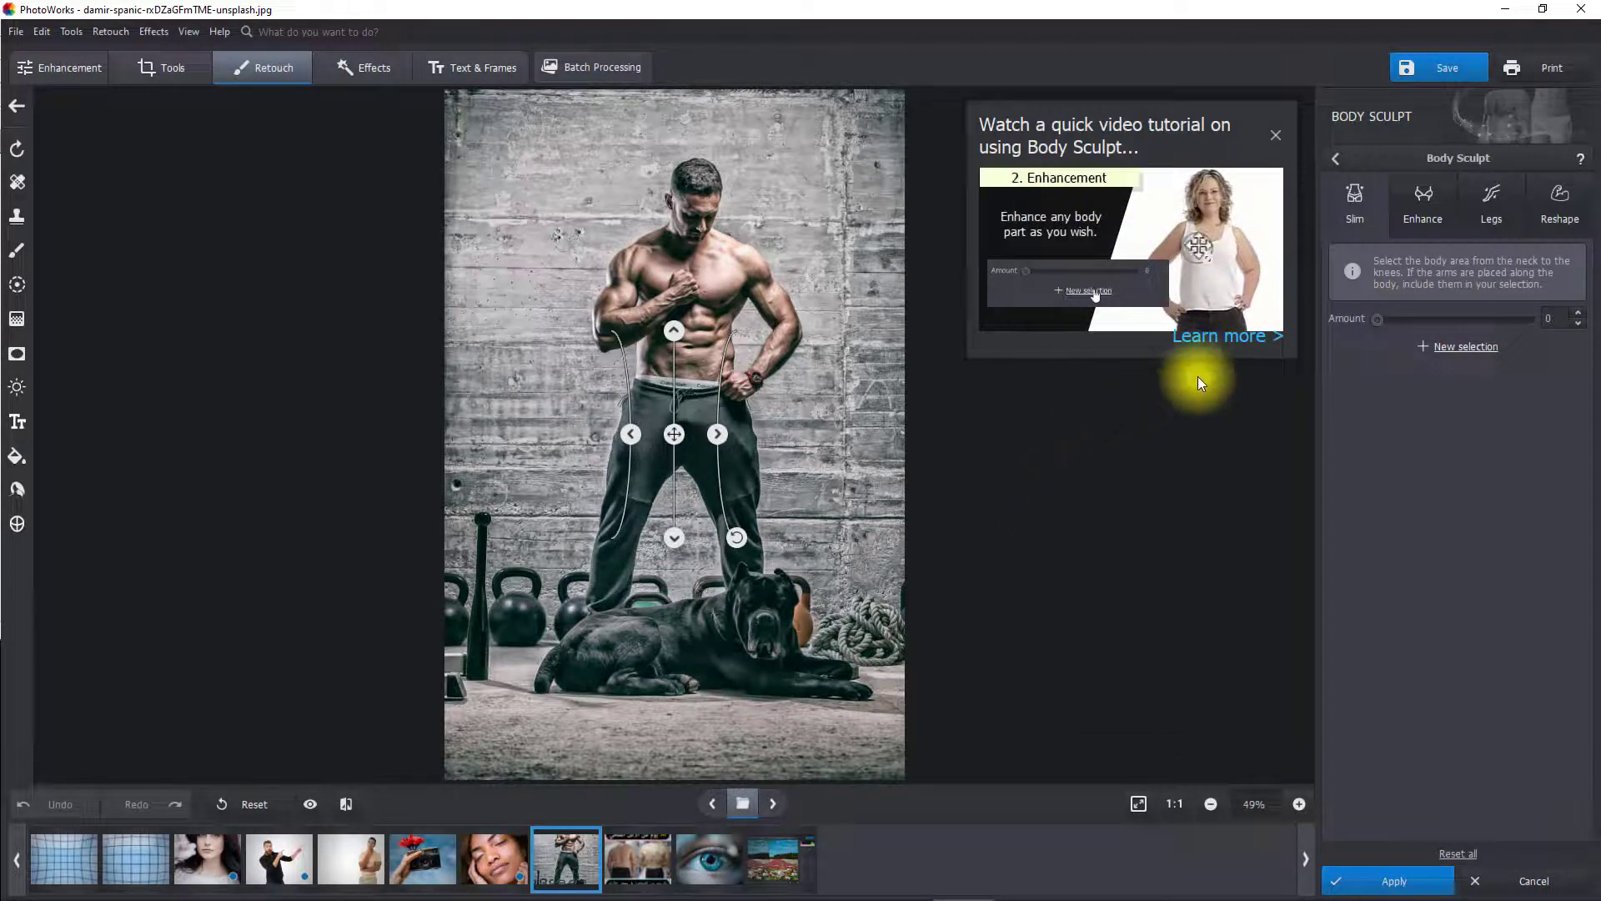
Fit the Slim selection around the man's whole body, including his arms, and set the slimming amount to 32
drag(680, 439, 705, 274)
drag(680, 371, 677, 629)
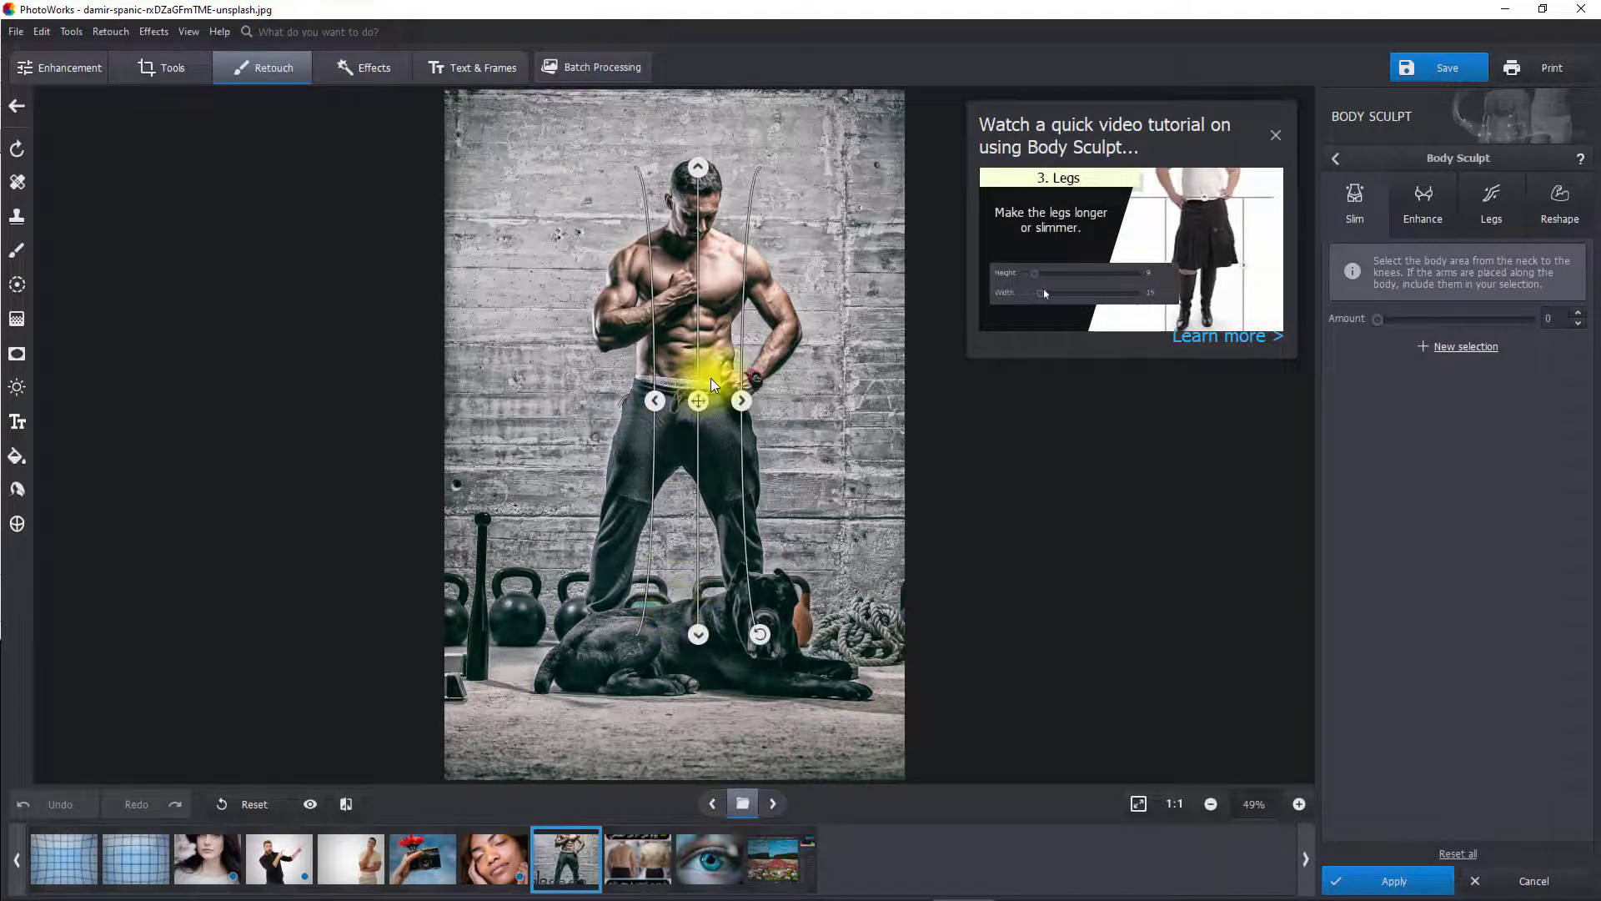
drag(741, 390, 810, 392)
mouse_move(661, 402)
mouse_down()
mouse_move(675, 409)
mouse_move(583, 417)
mouse_up()
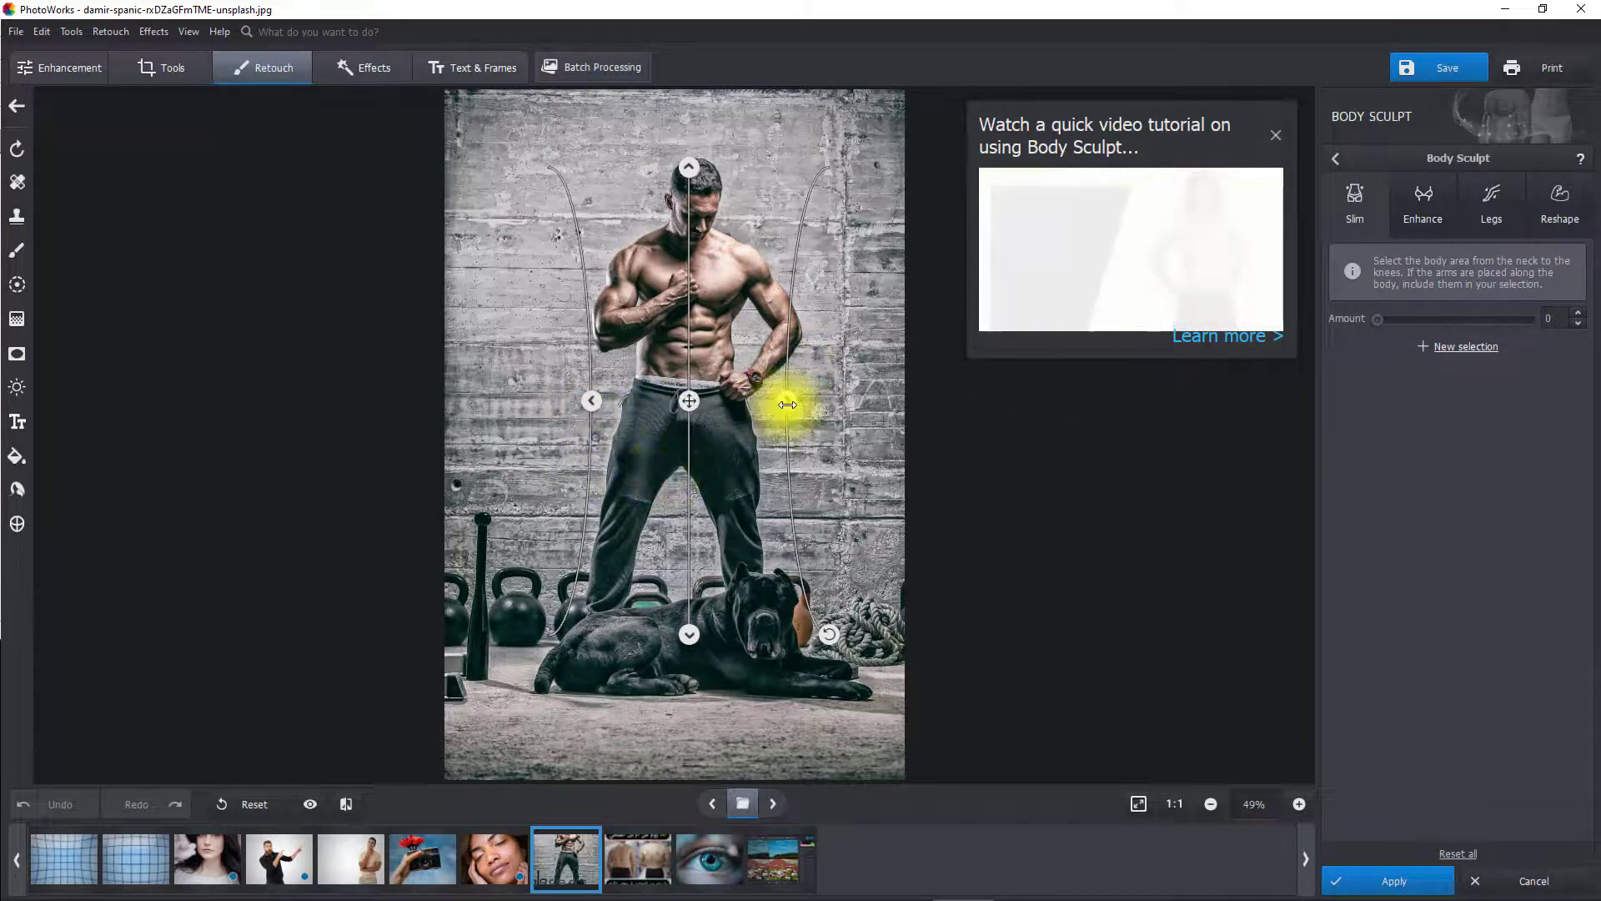
drag(784, 401, 806, 404)
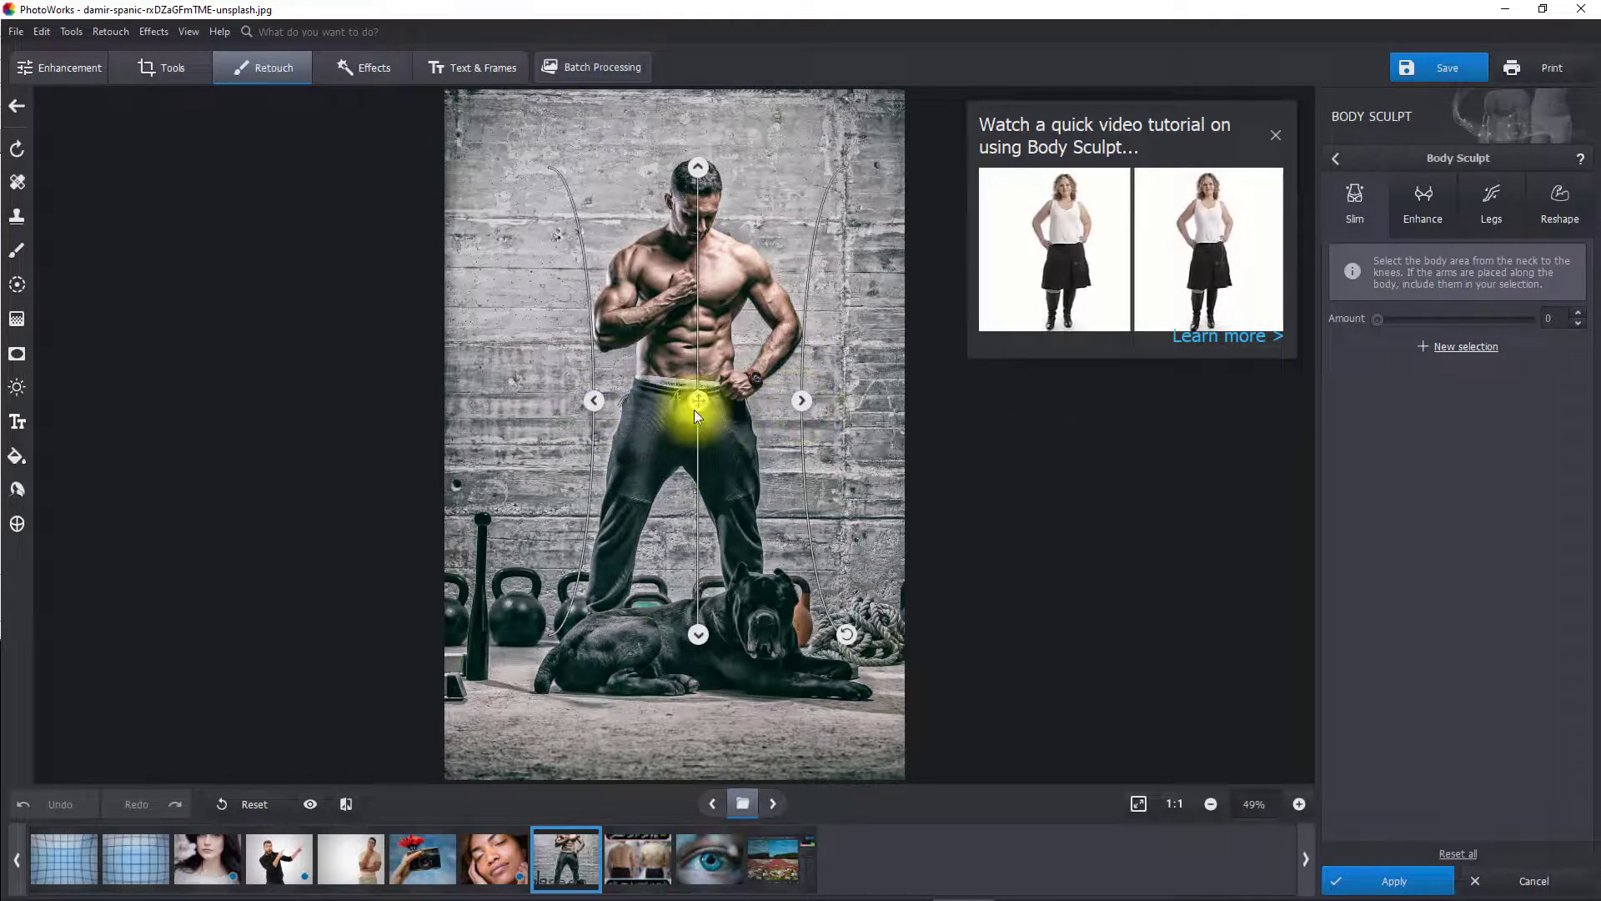
drag(1369, 322, 1425, 324)
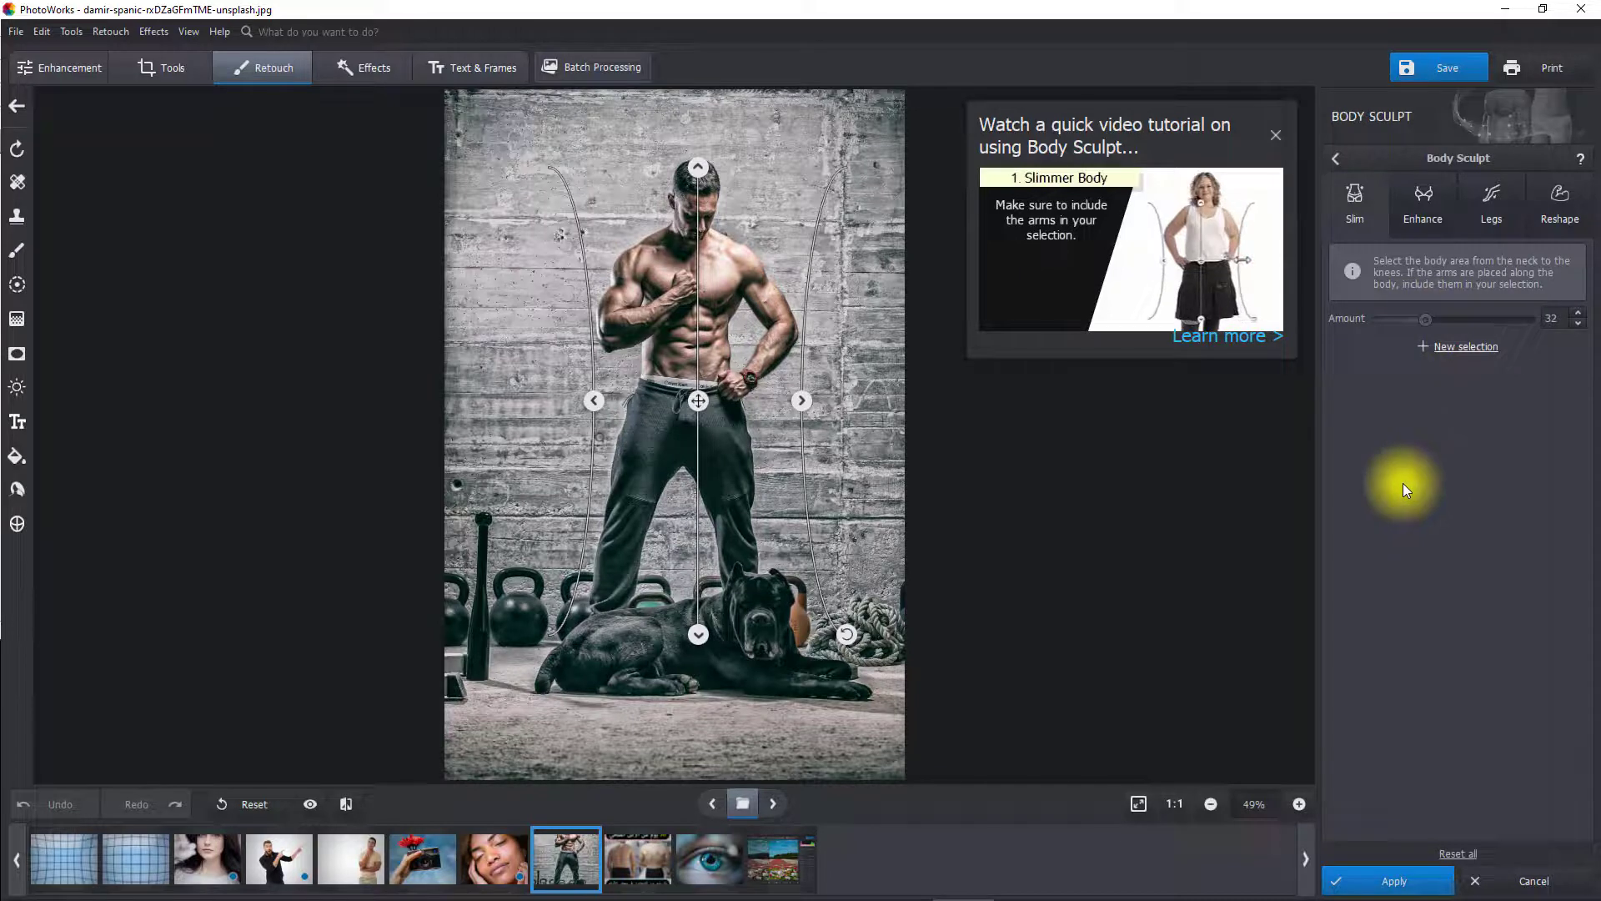
Place the Enhance selection over the man's uncovered pectoral and set the enhancement amount to 75
click(1424, 231)
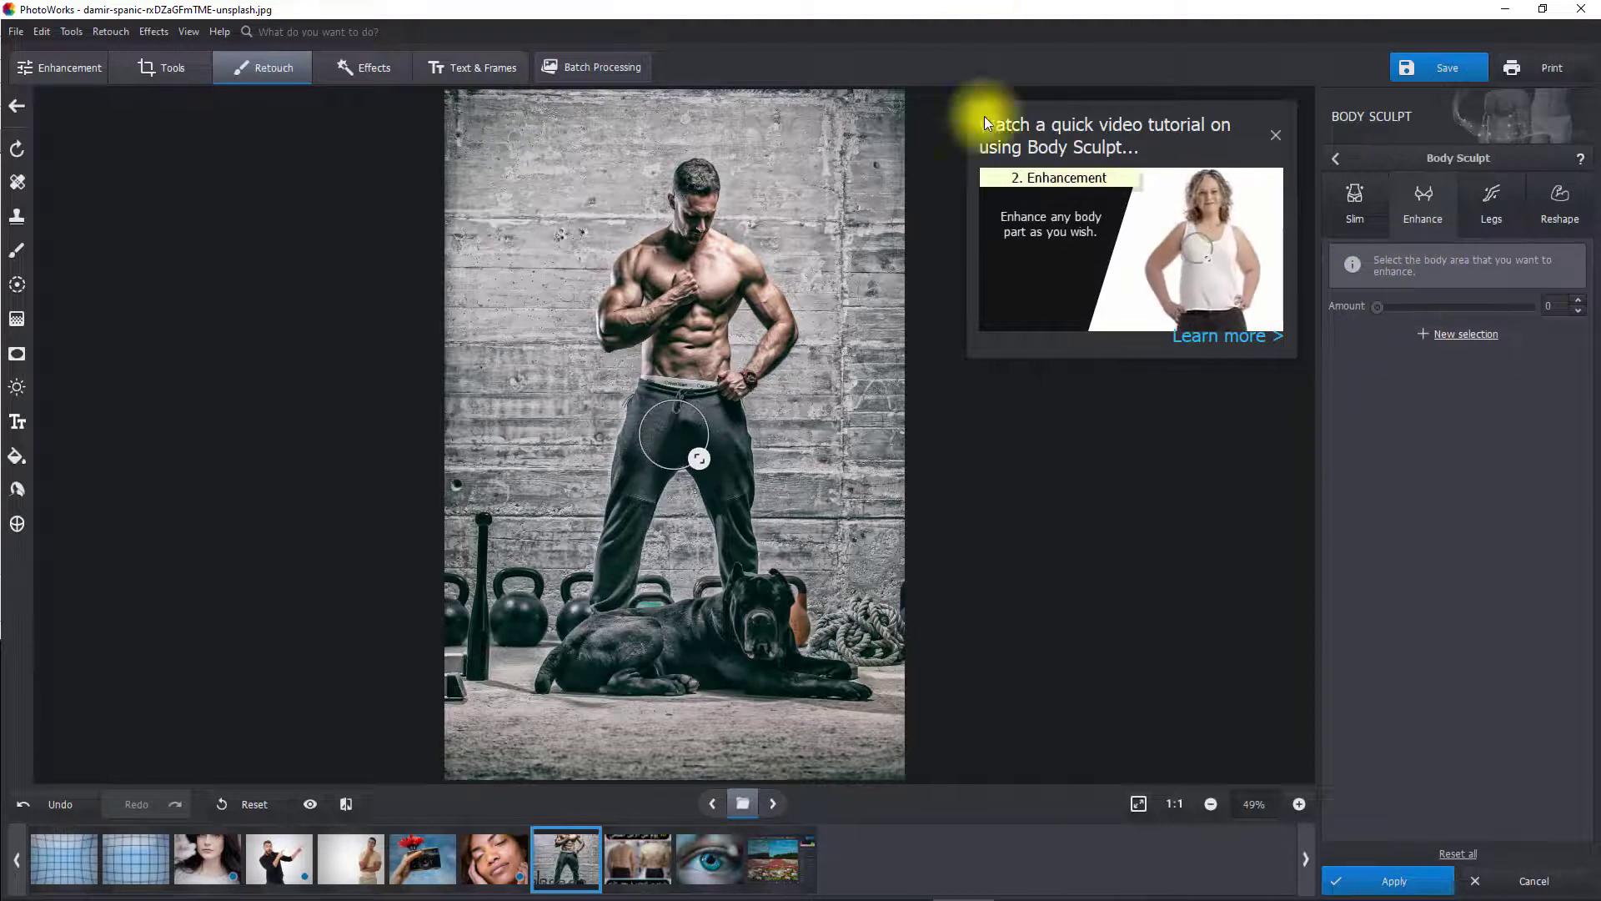
drag(677, 442, 718, 297)
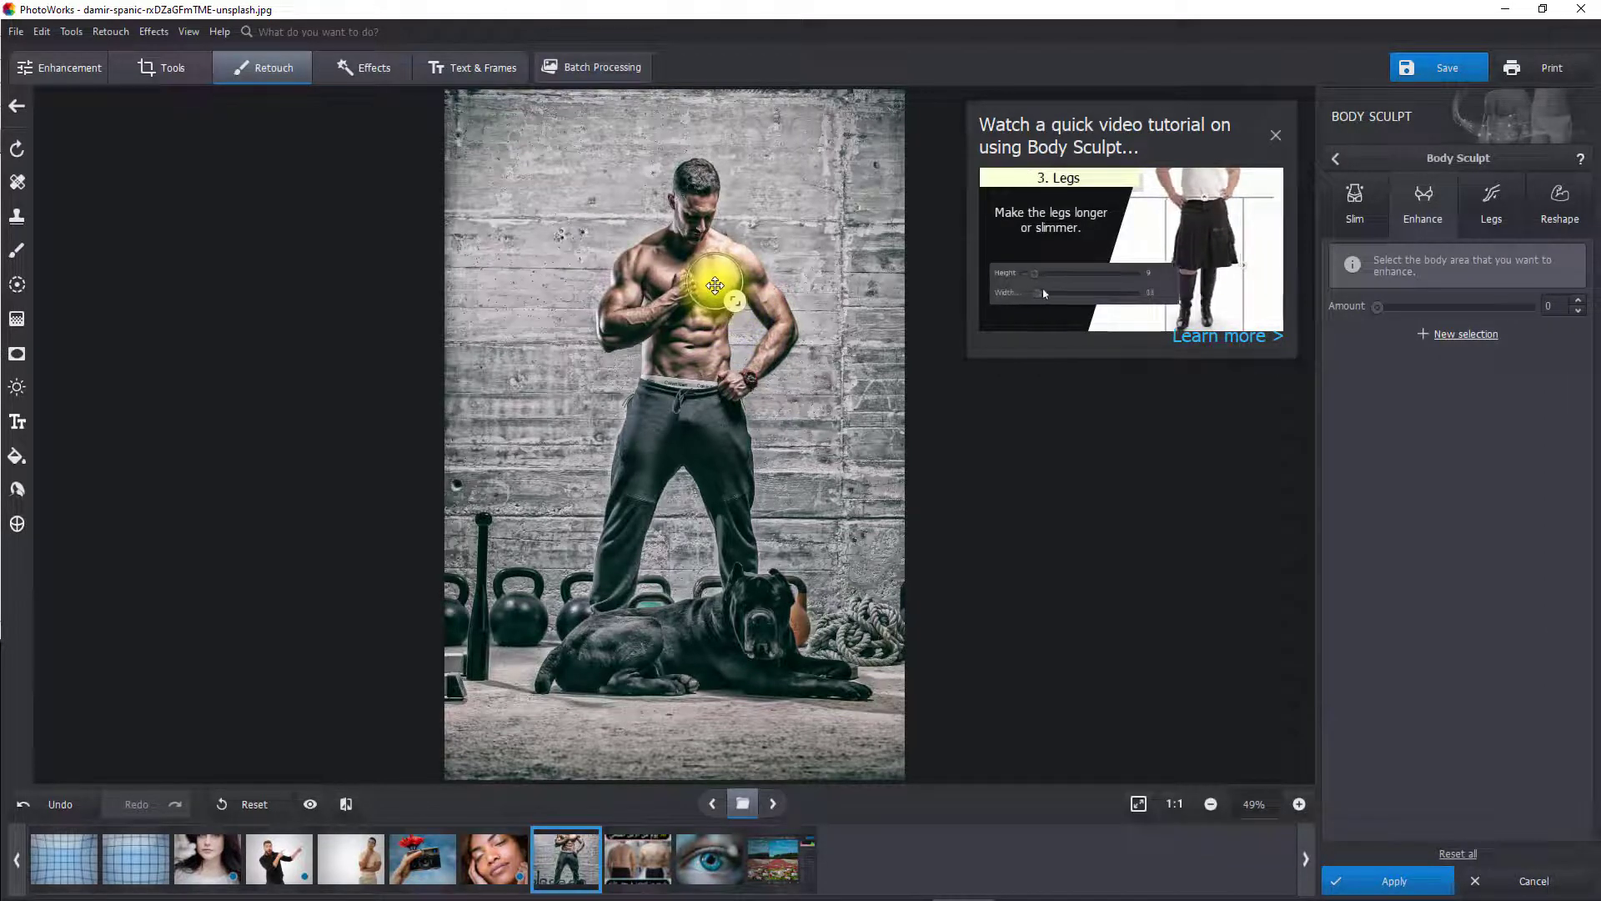
drag(1385, 310, 1492, 305)
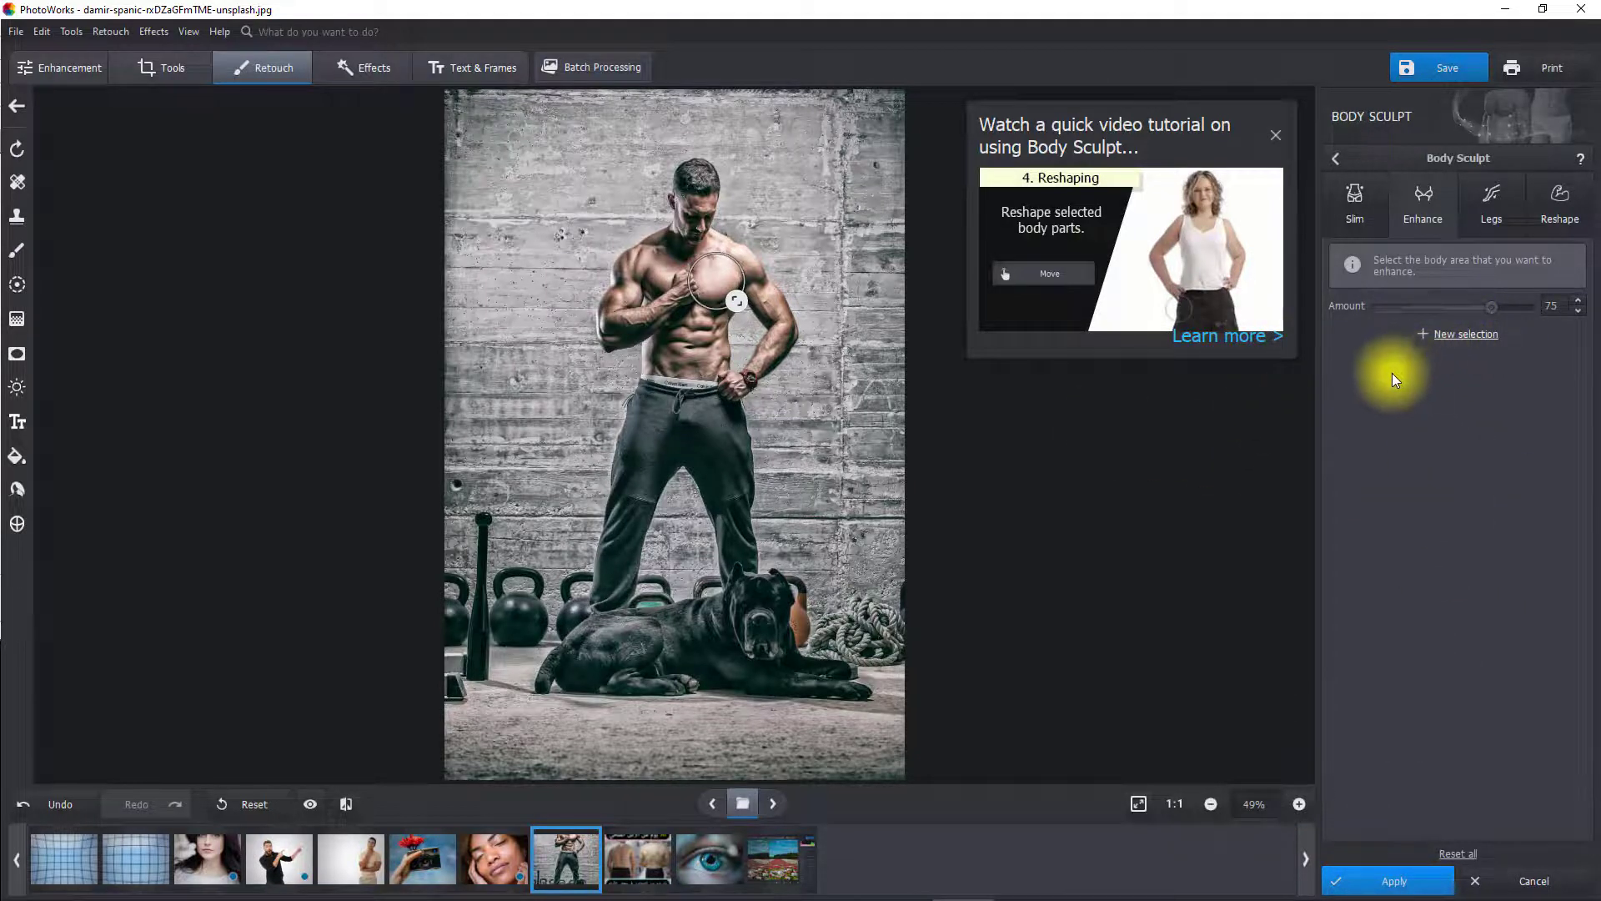
Restart Body Sculpt and switch to the KAka.jpg version of the shirtless man's photo
key(Escape)
click(1423, 275)
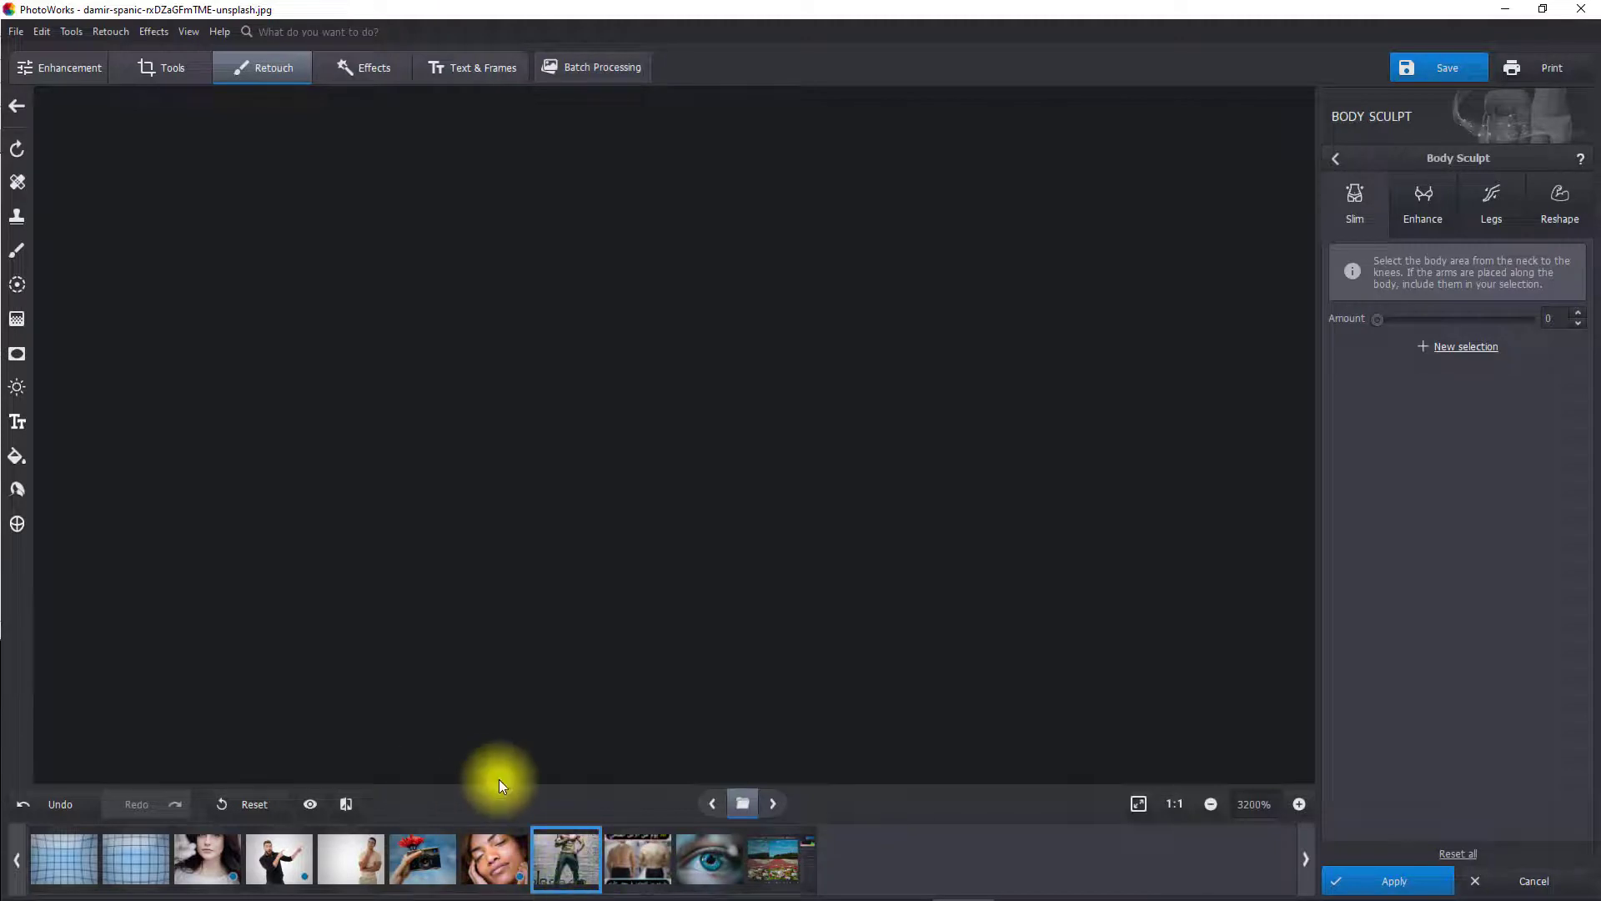
click(450, 859)
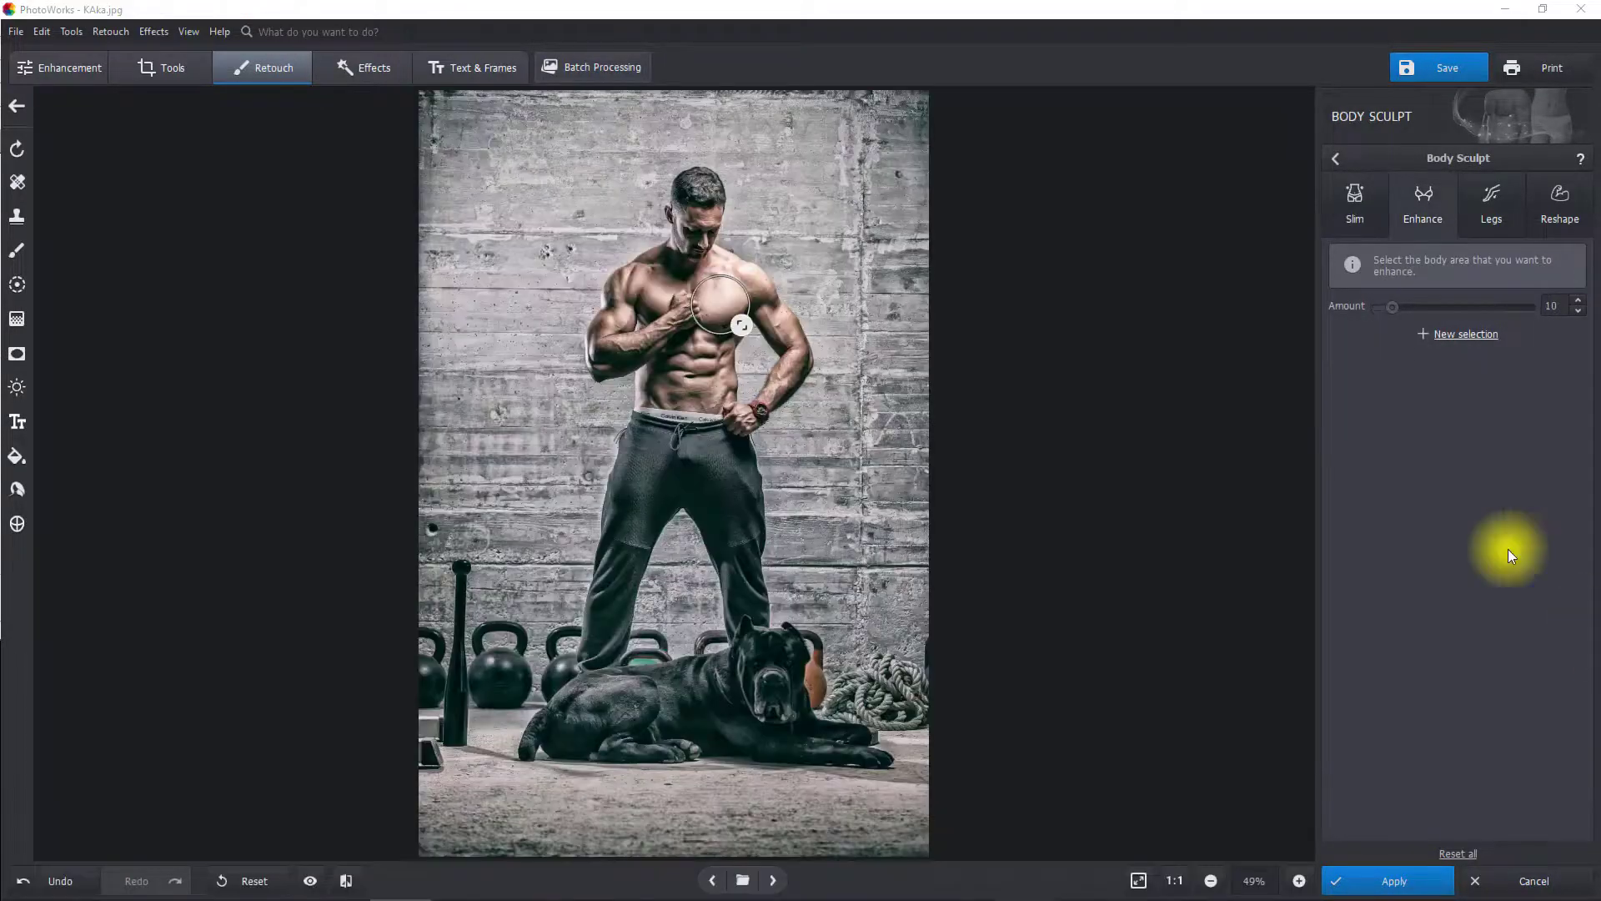
Make a new Enhance selection over the pectoral beside the man's raised hand and set its amount to 30
click(1448, 331)
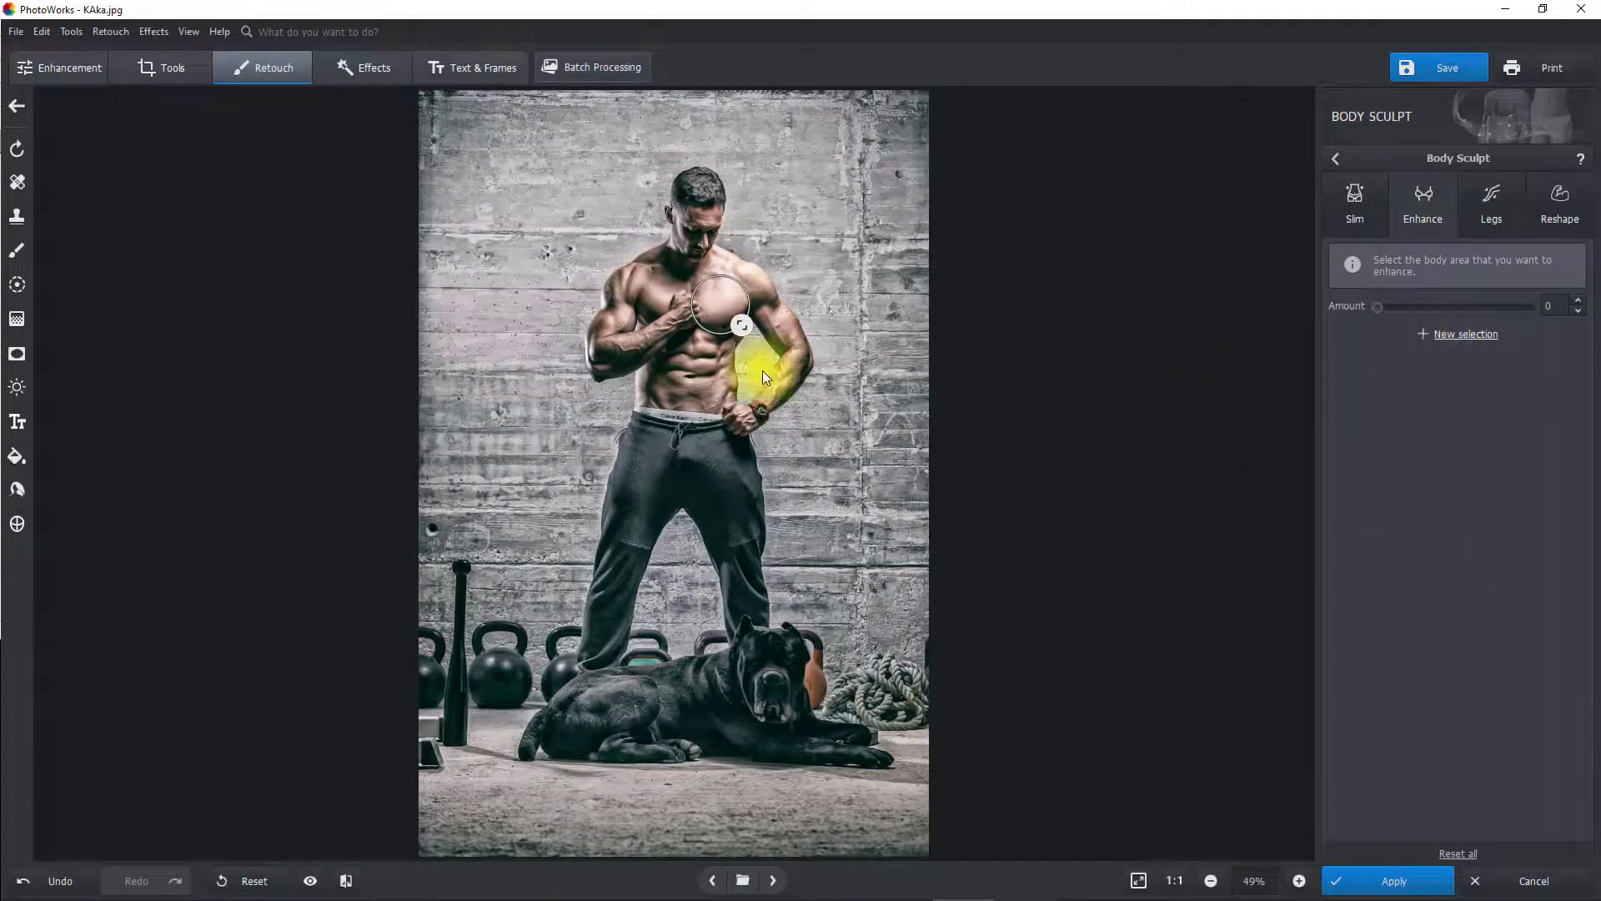
drag(717, 326, 673, 306)
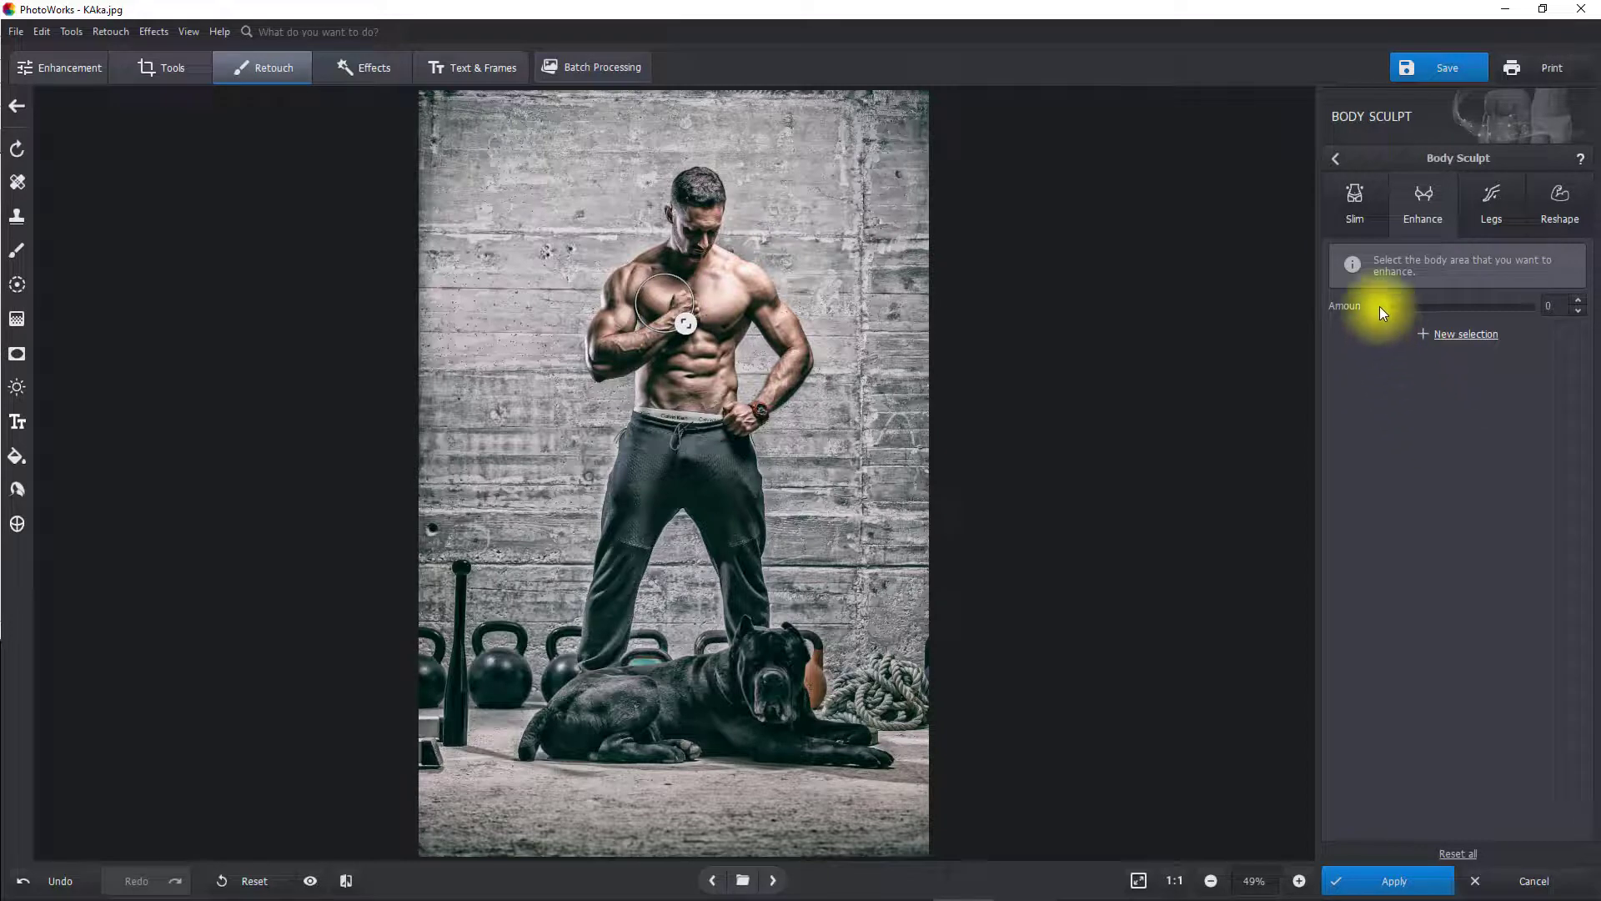
drag(1384, 305, 1420, 314)
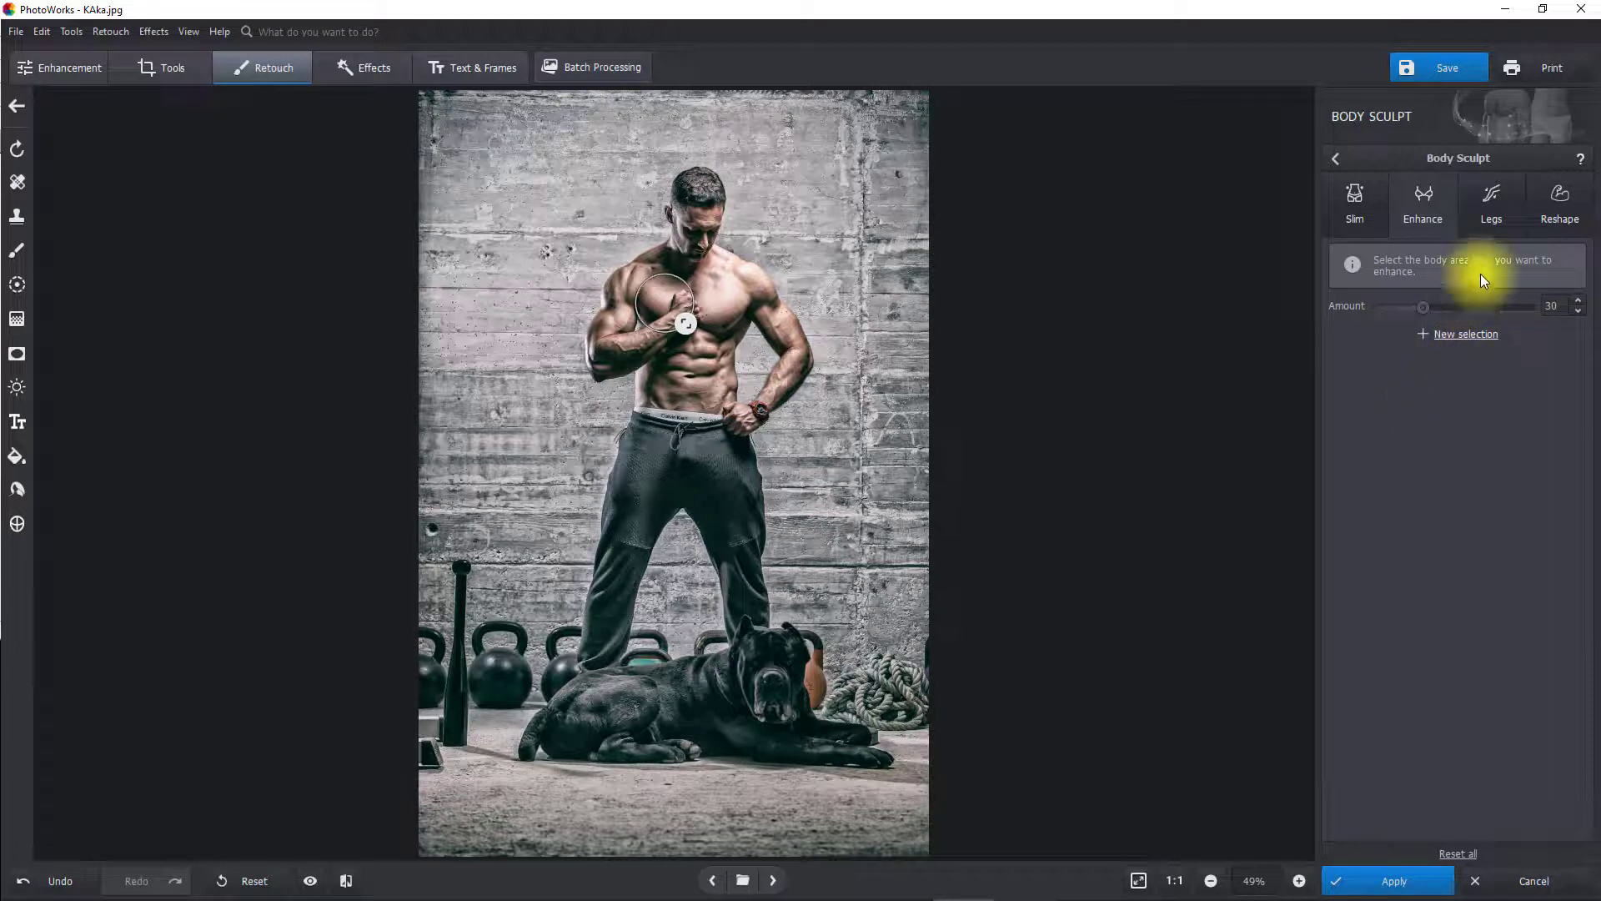
Frame the man's legs from the waistband to the feet with the Legs selection and try Width 12 before returning it to 0
click(1499, 200)
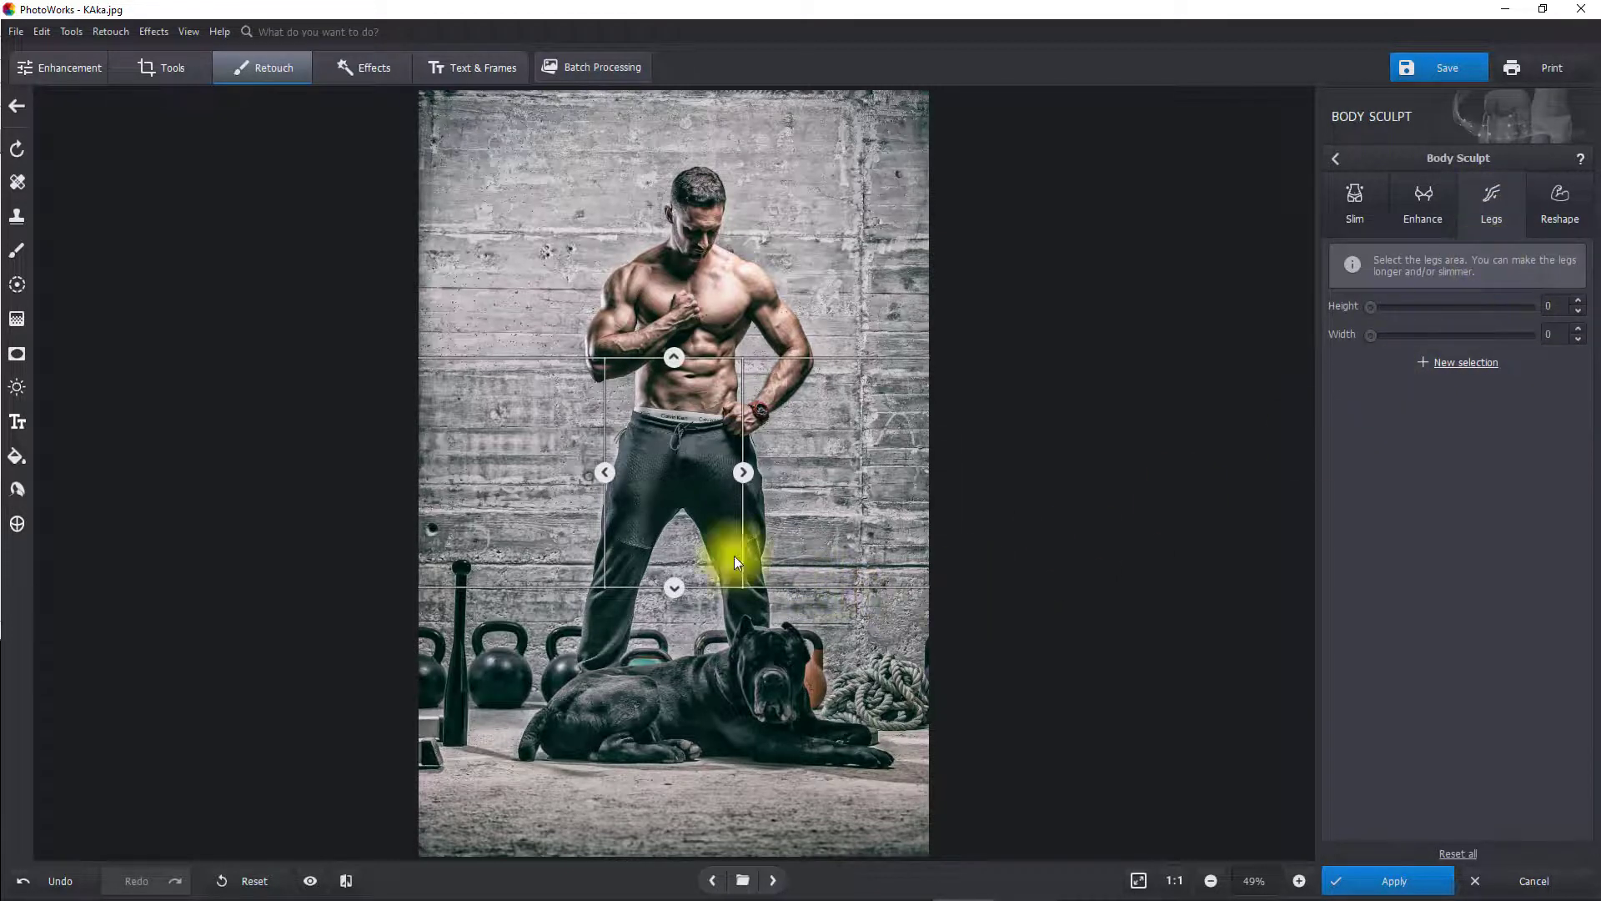
drag(674, 358, 675, 410)
drag(676, 597, 665, 708)
drag(743, 555, 781, 555)
drag(605, 555, 581, 557)
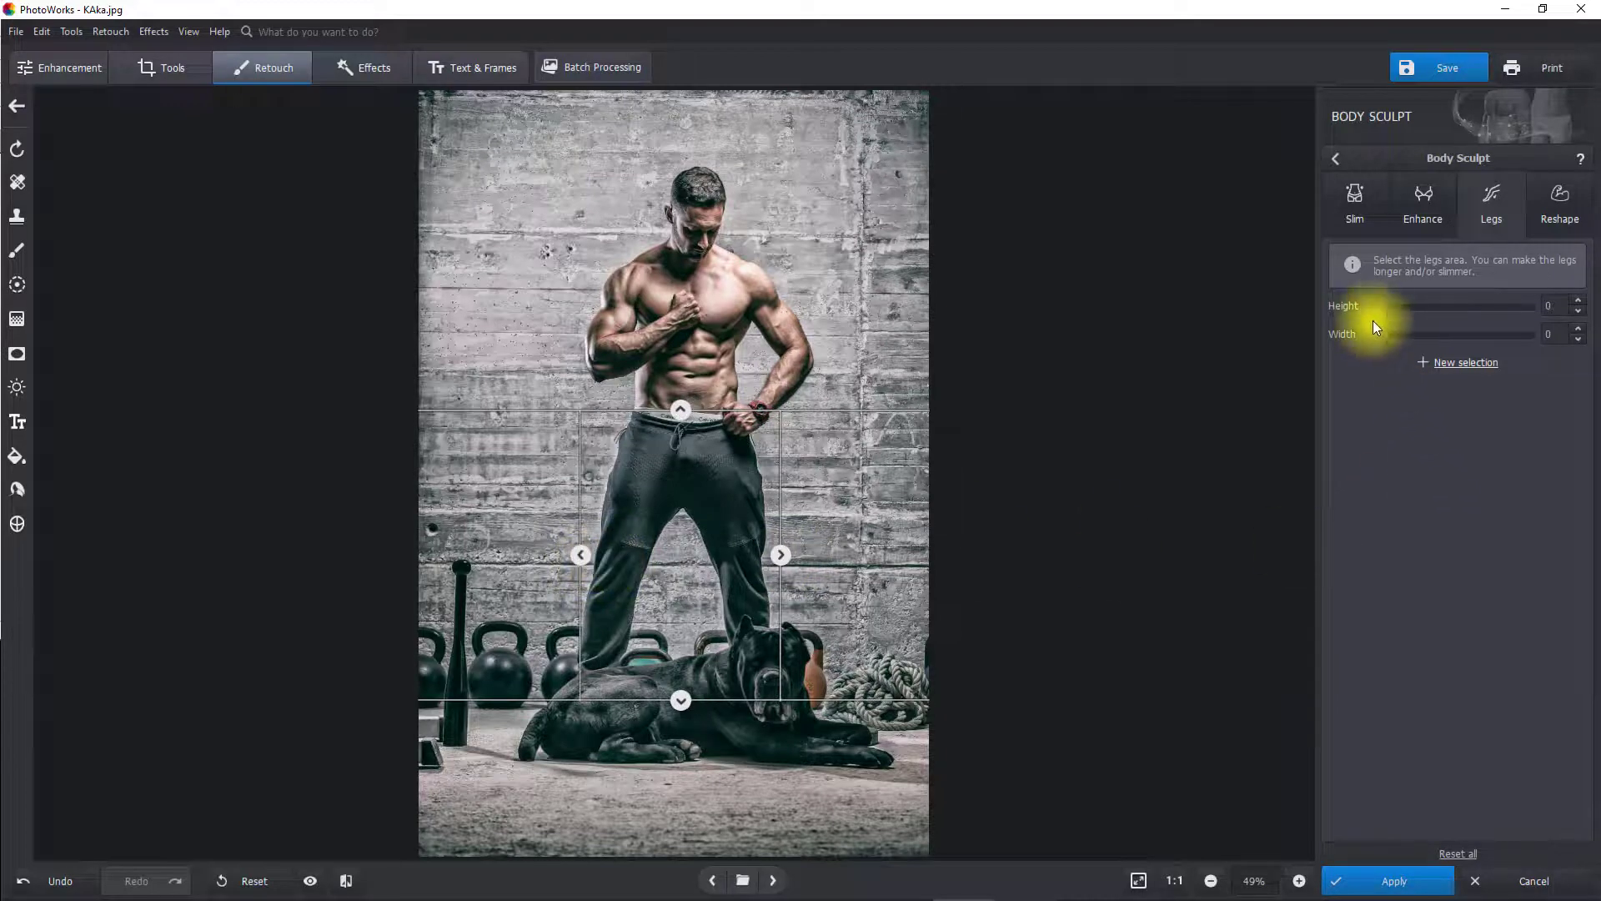
mouse_move(1373, 308)
mouse_down()
mouse_move(1398, 312)
mouse_move(1354, 305)
mouse_move(1385, 336)
mouse_up()
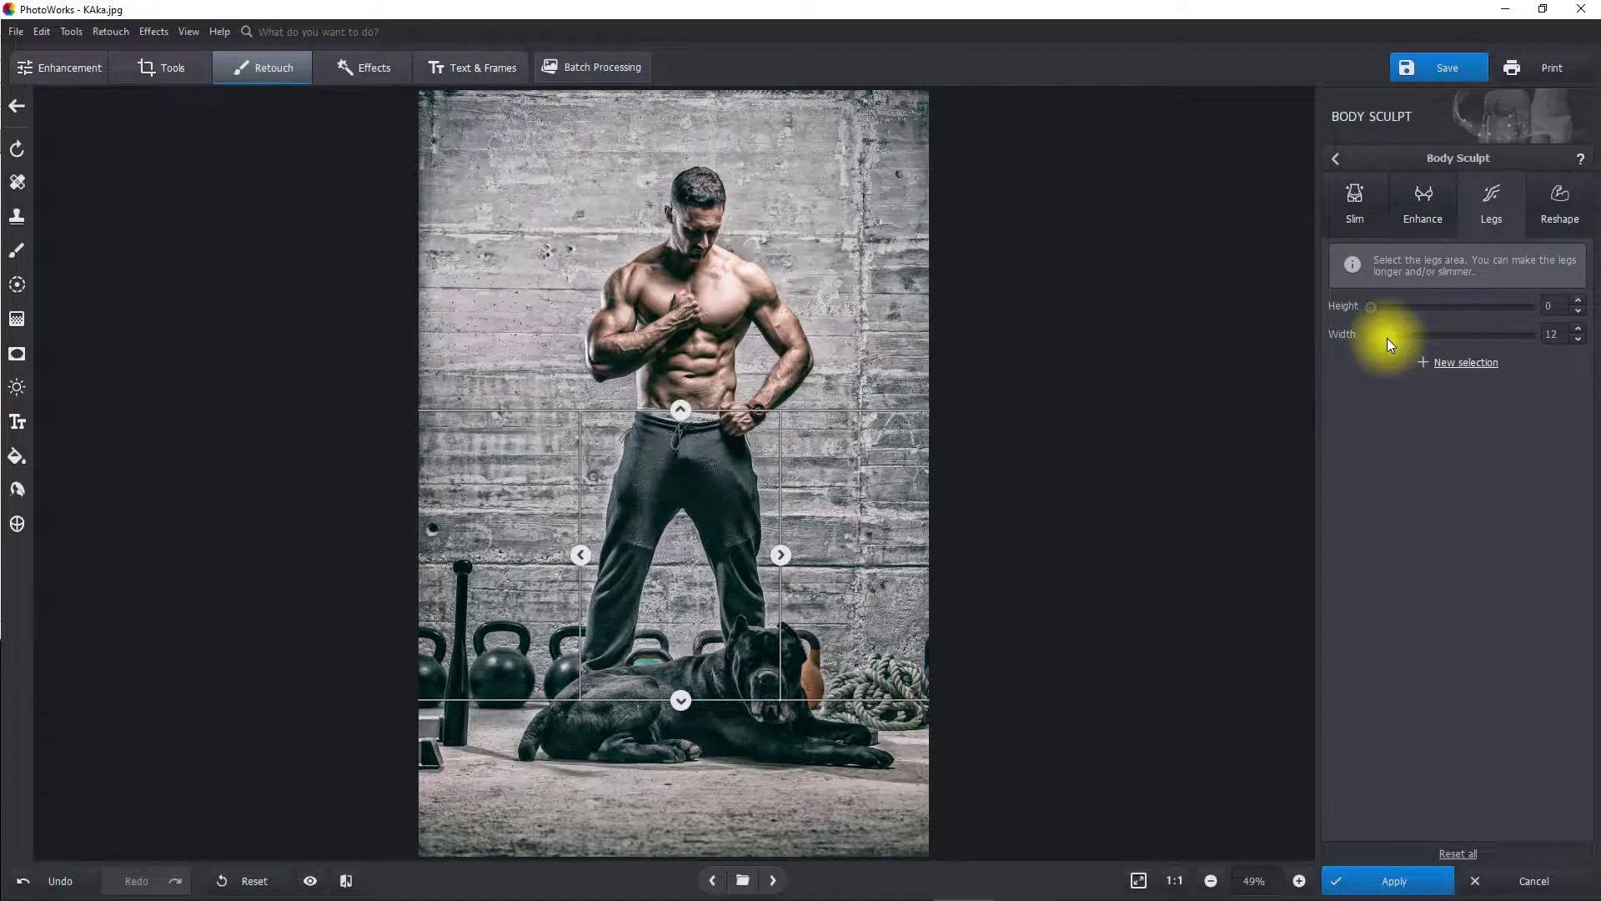
drag(1386, 337, 1352, 339)
Tighten both sides of the Legs selection around the man's trousers and set Width to 5
drag(781, 571, 768, 571)
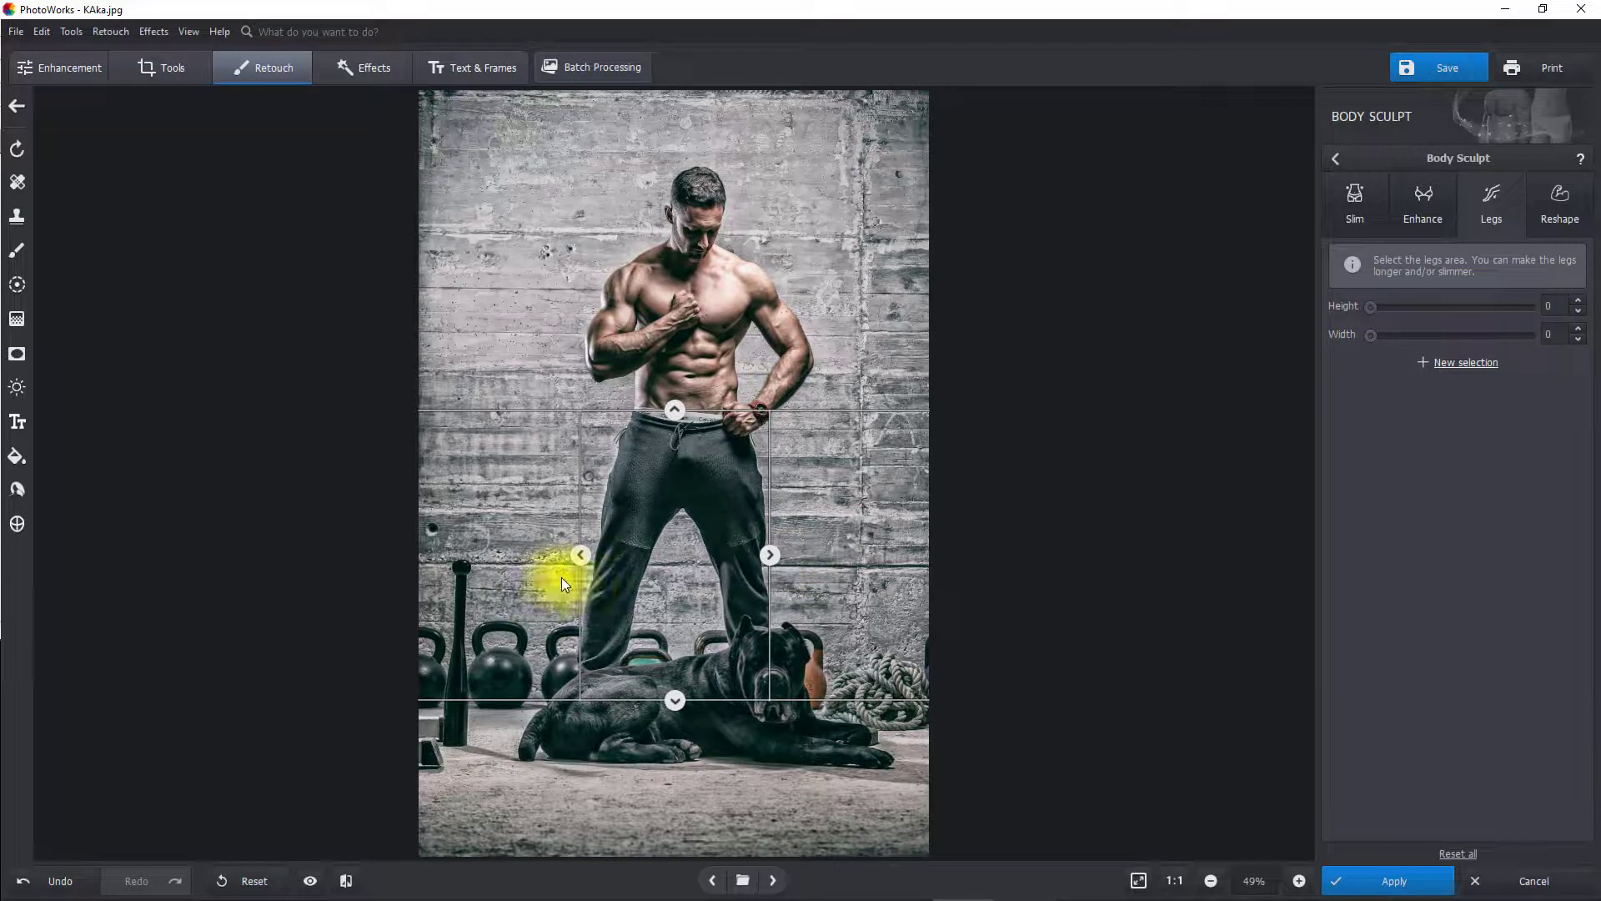
drag(582, 562, 595, 562)
drag(1383, 339, 1393, 338)
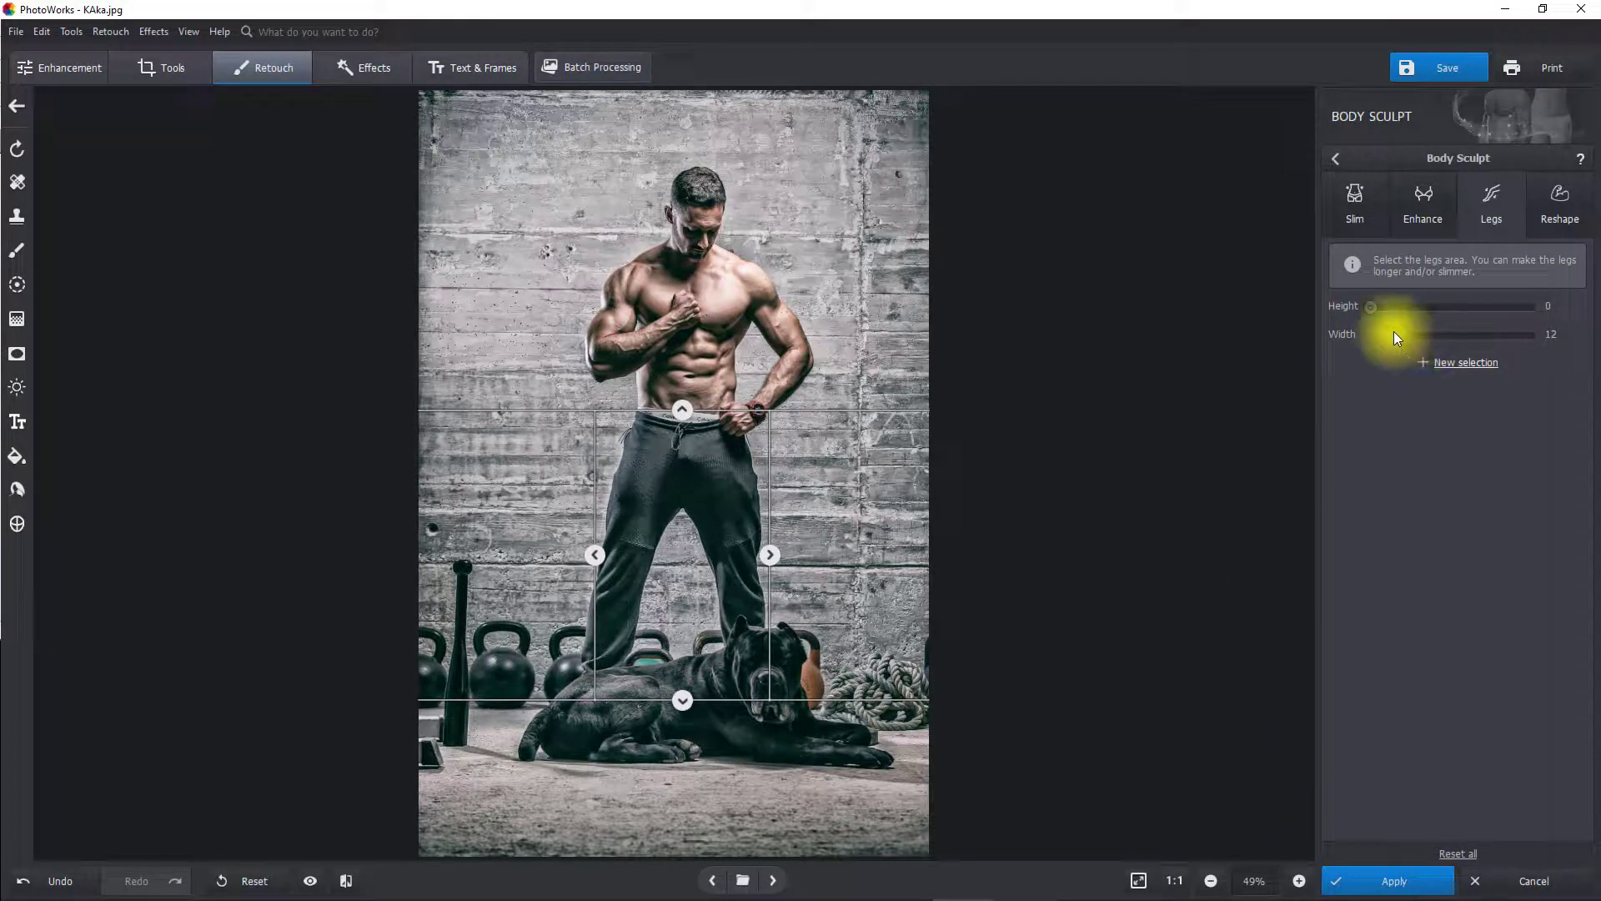
drag(1388, 334, 1386, 334)
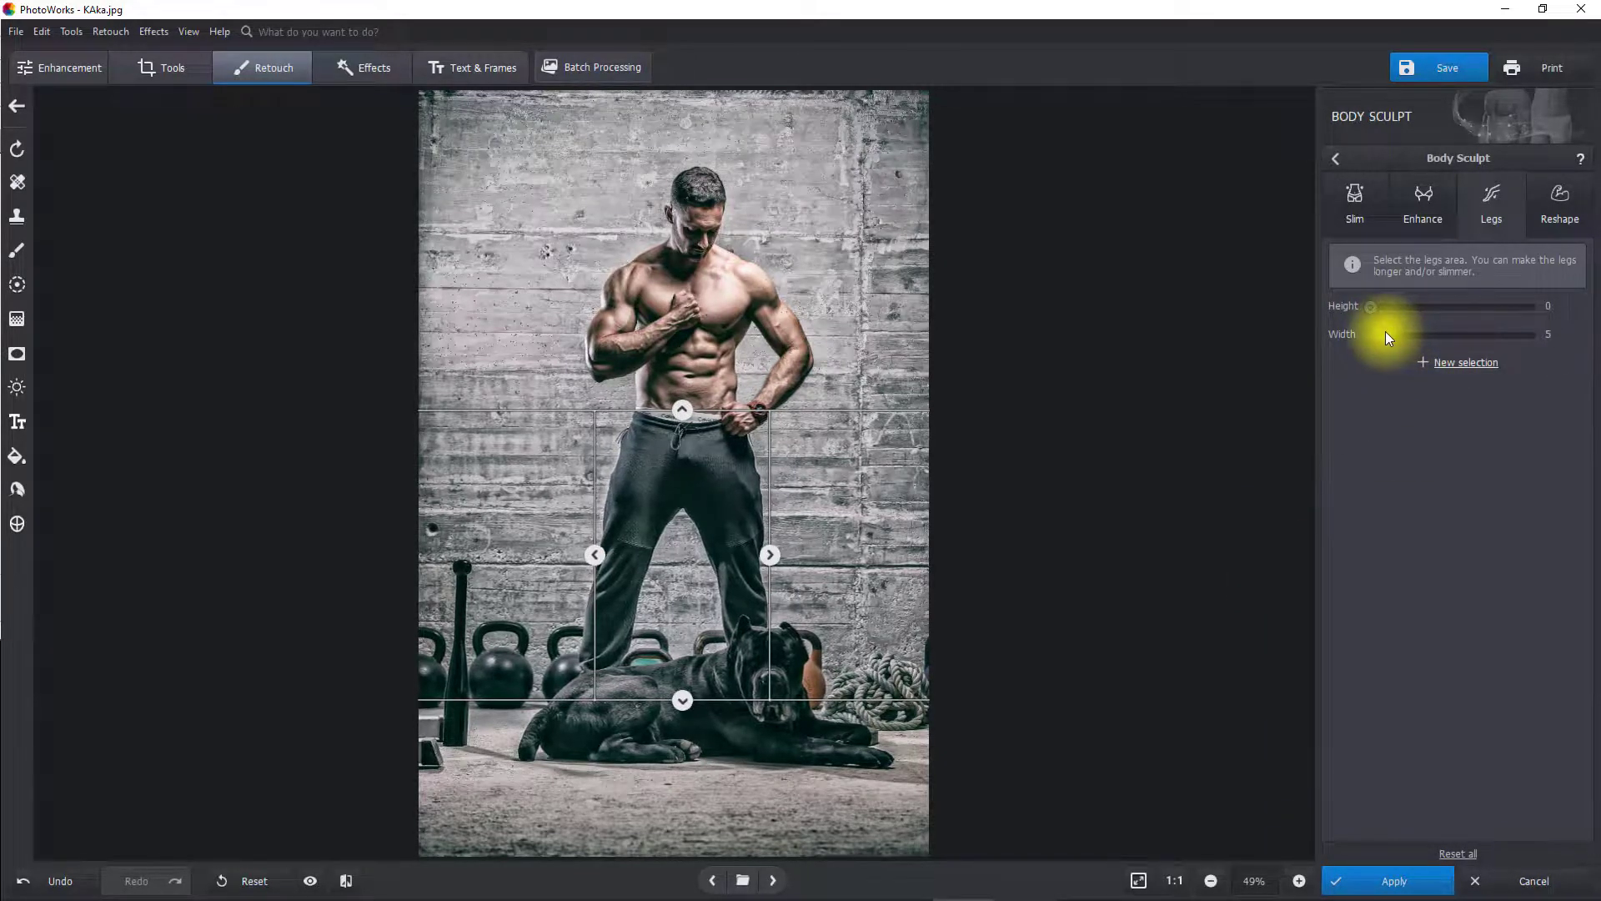
Reshape the man's hip and the upper edge of his trousers with the Reshape Shift brush
click(1561, 198)
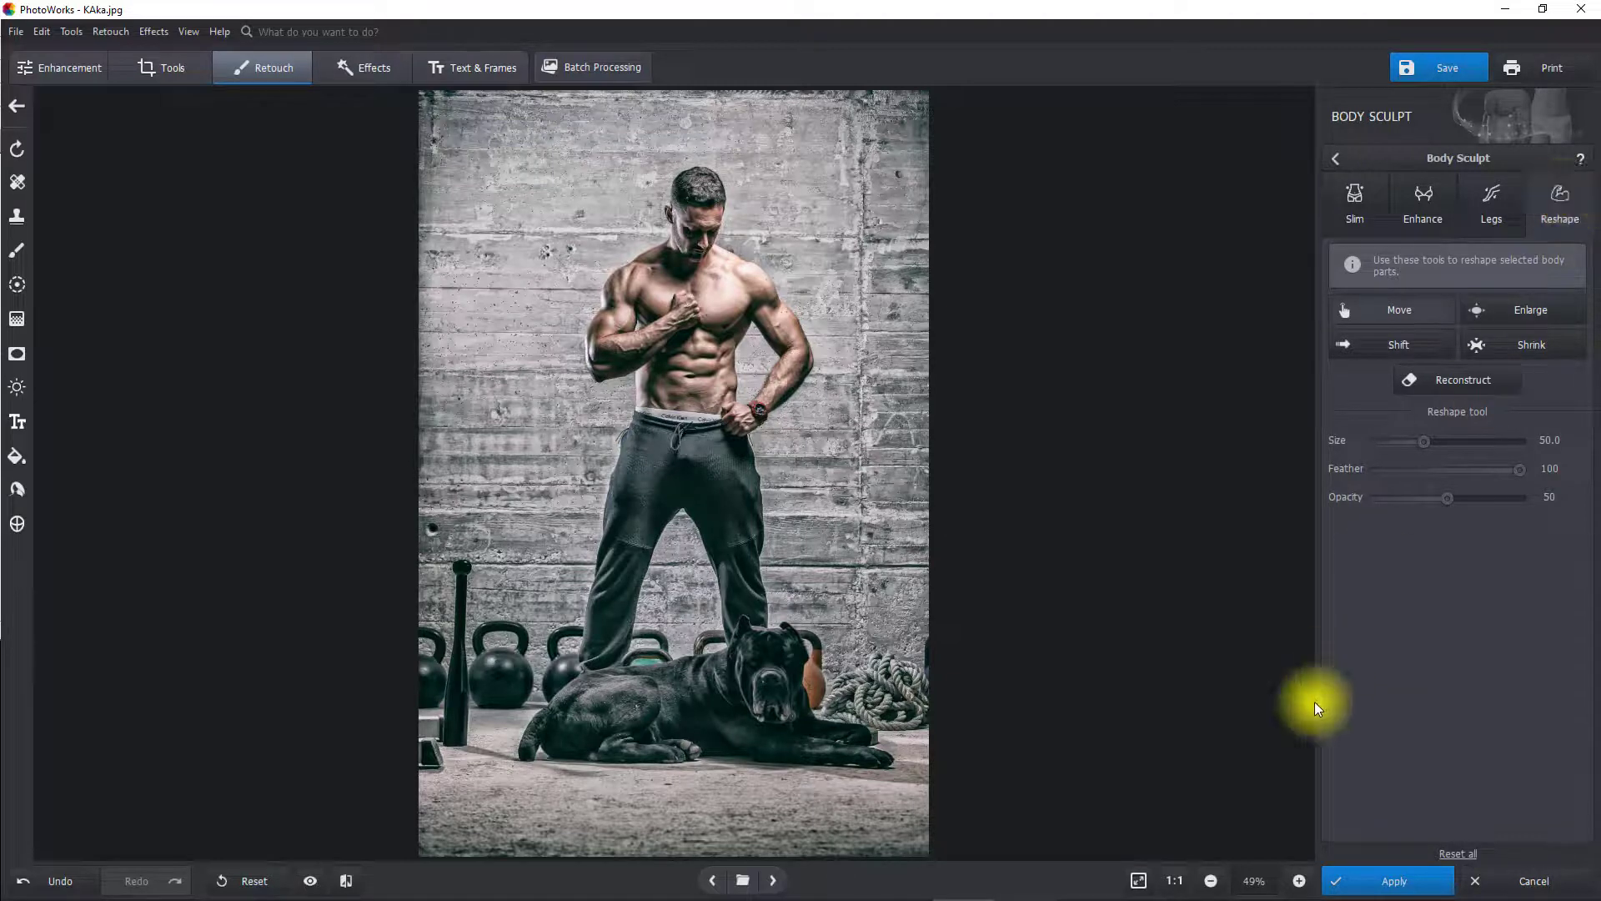
mouse_move(1302, 836)
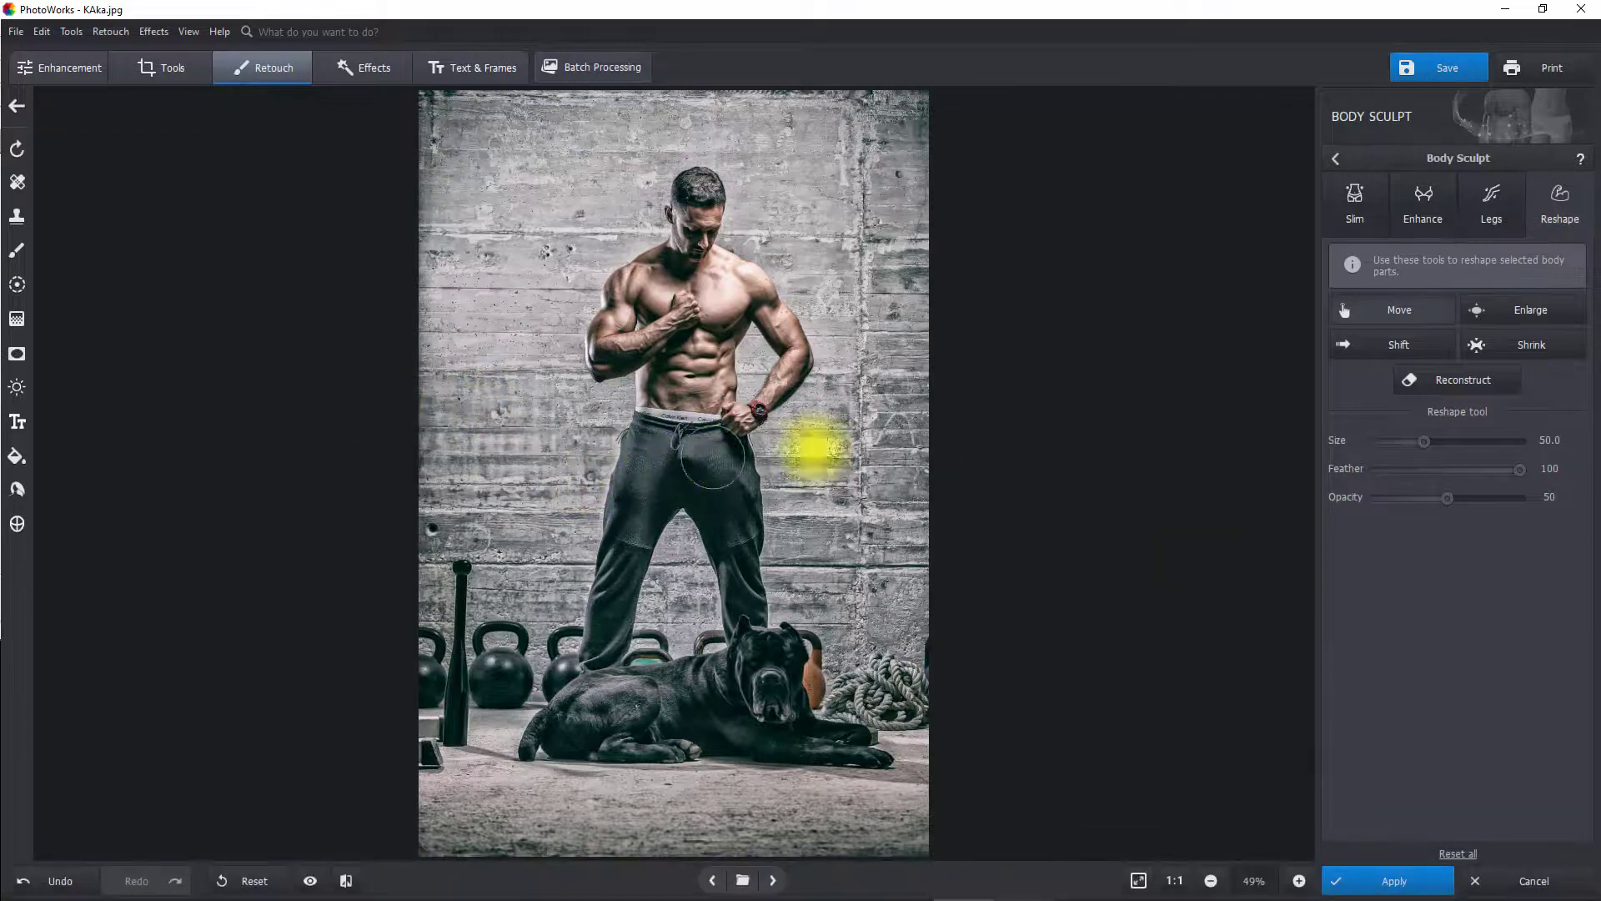
click(1388, 342)
drag(600, 413, 600, 422)
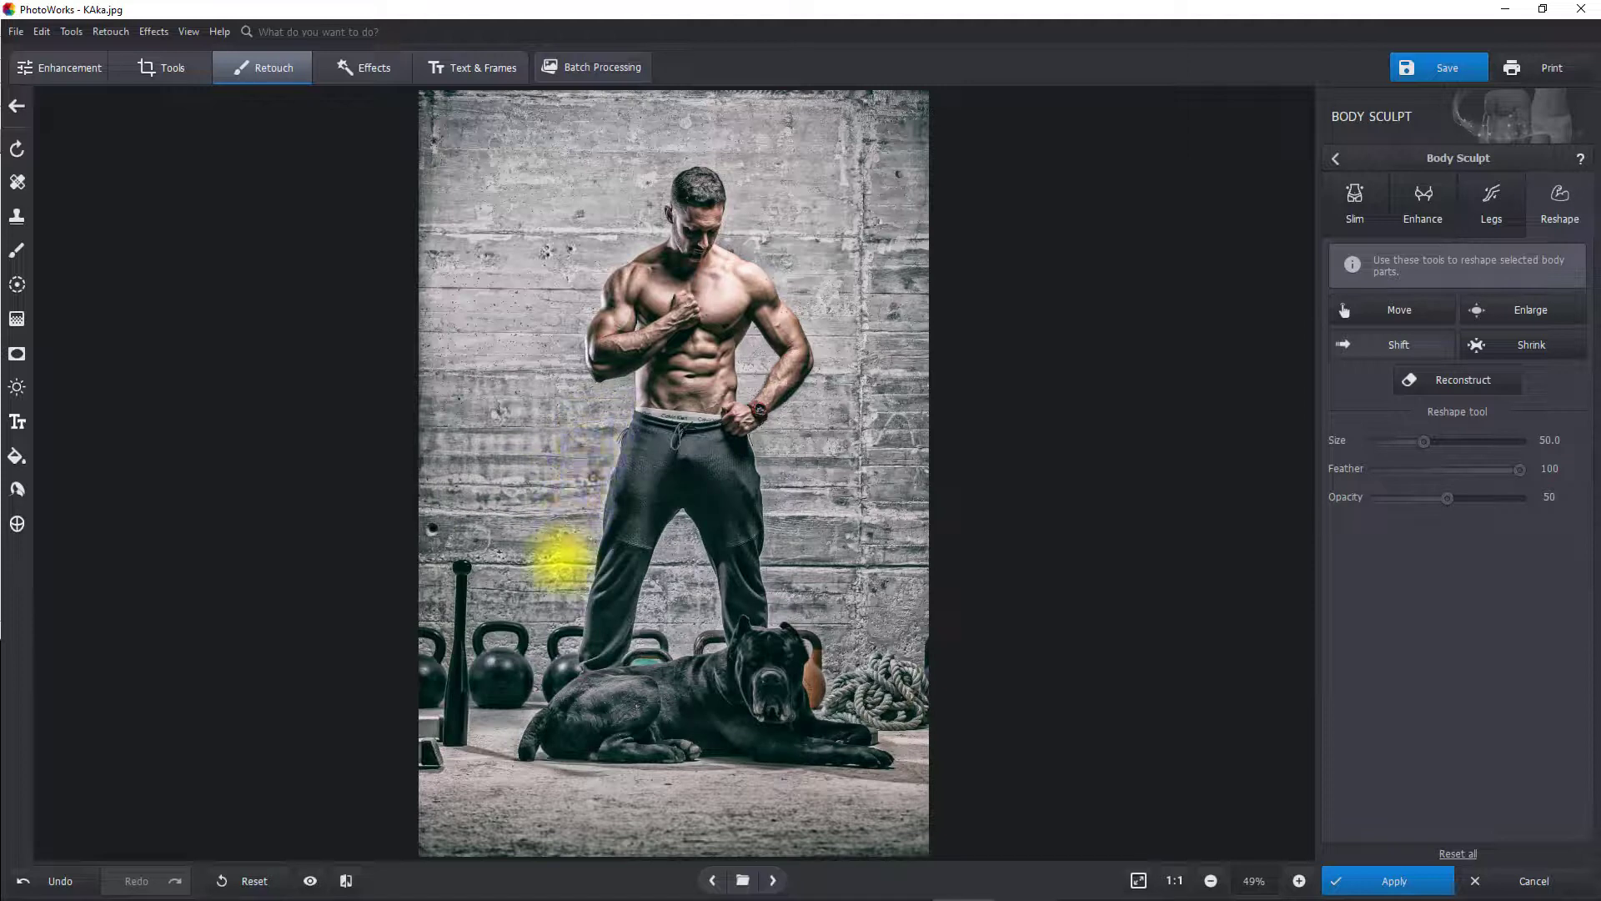
click(646, 436)
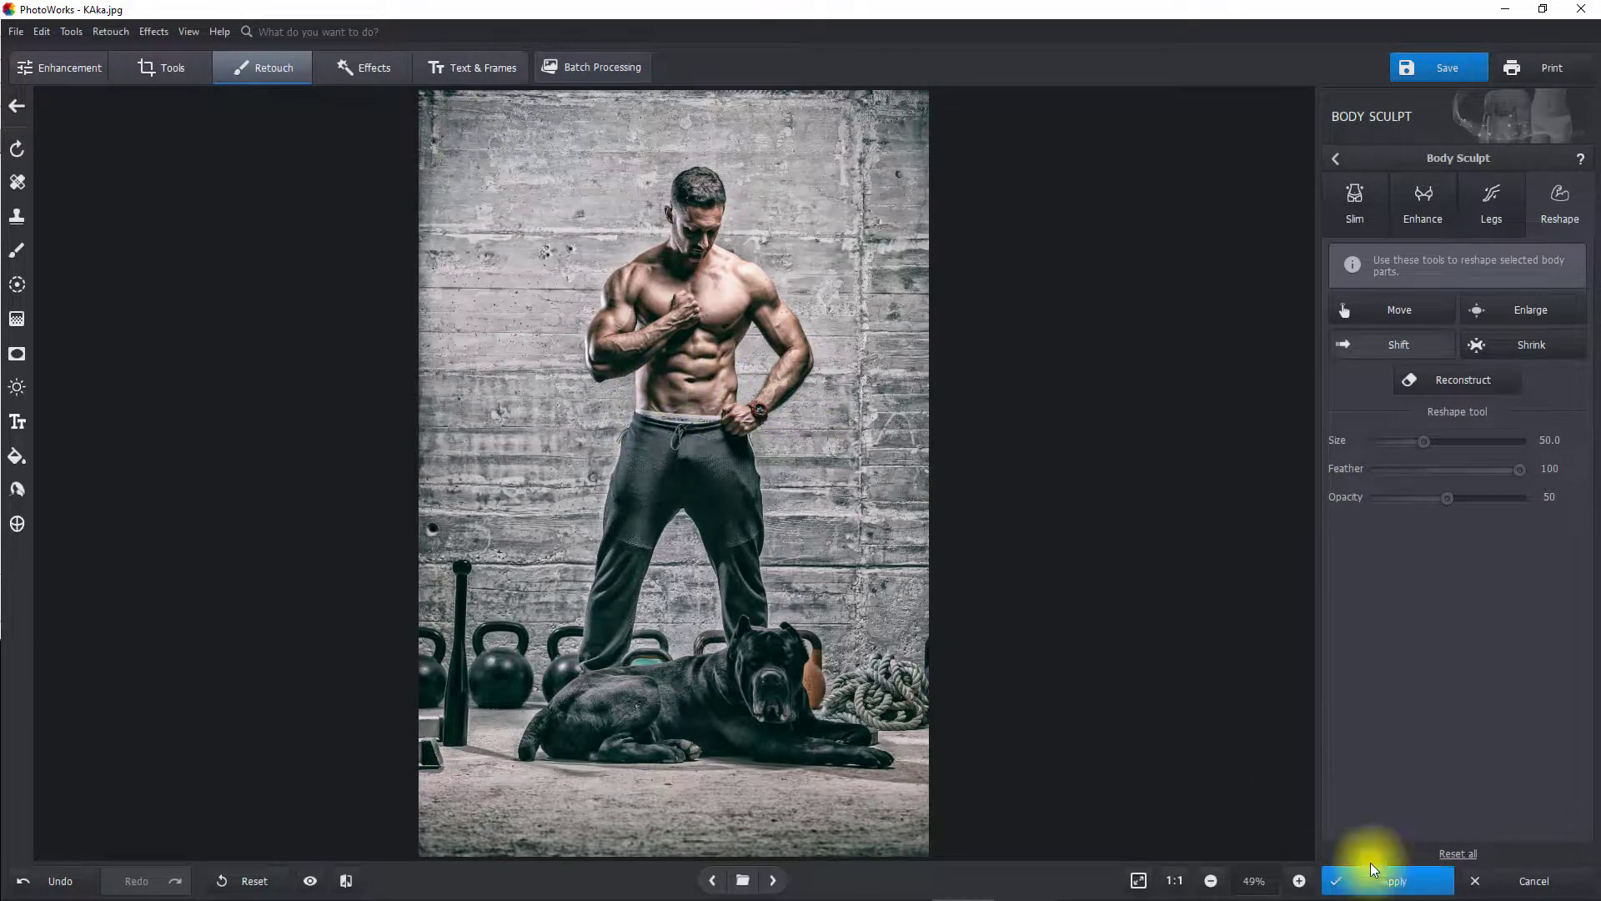
Undo the recent Body Sculpt edits one by one and redo one of them
click(52, 880)
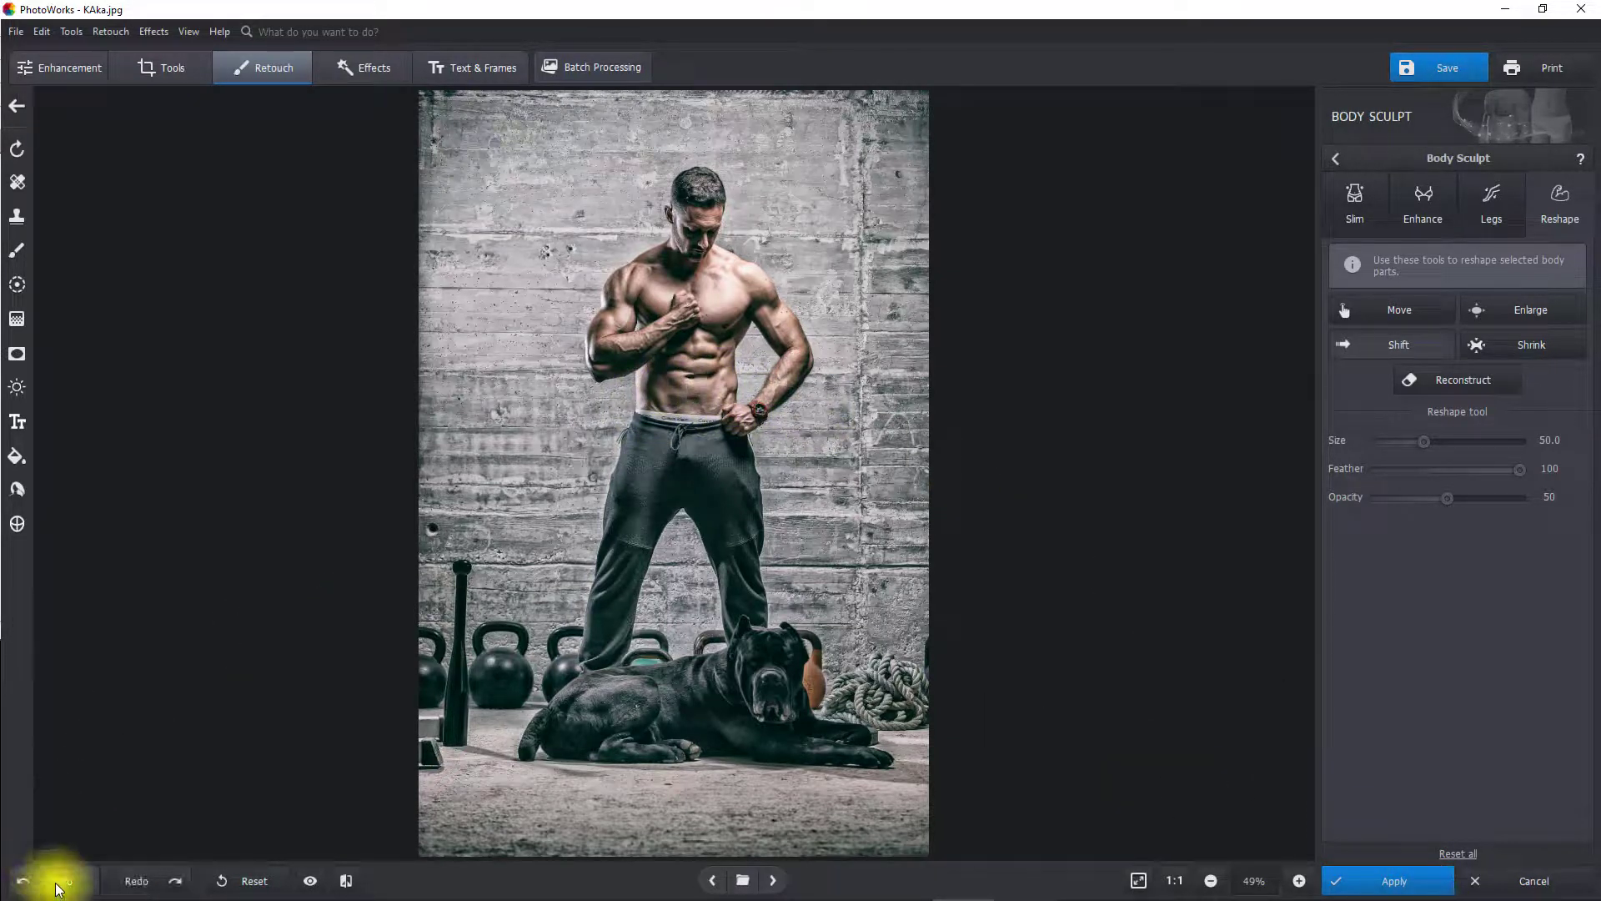
click(58, 882)
click(58, 882)
click(59, 882)
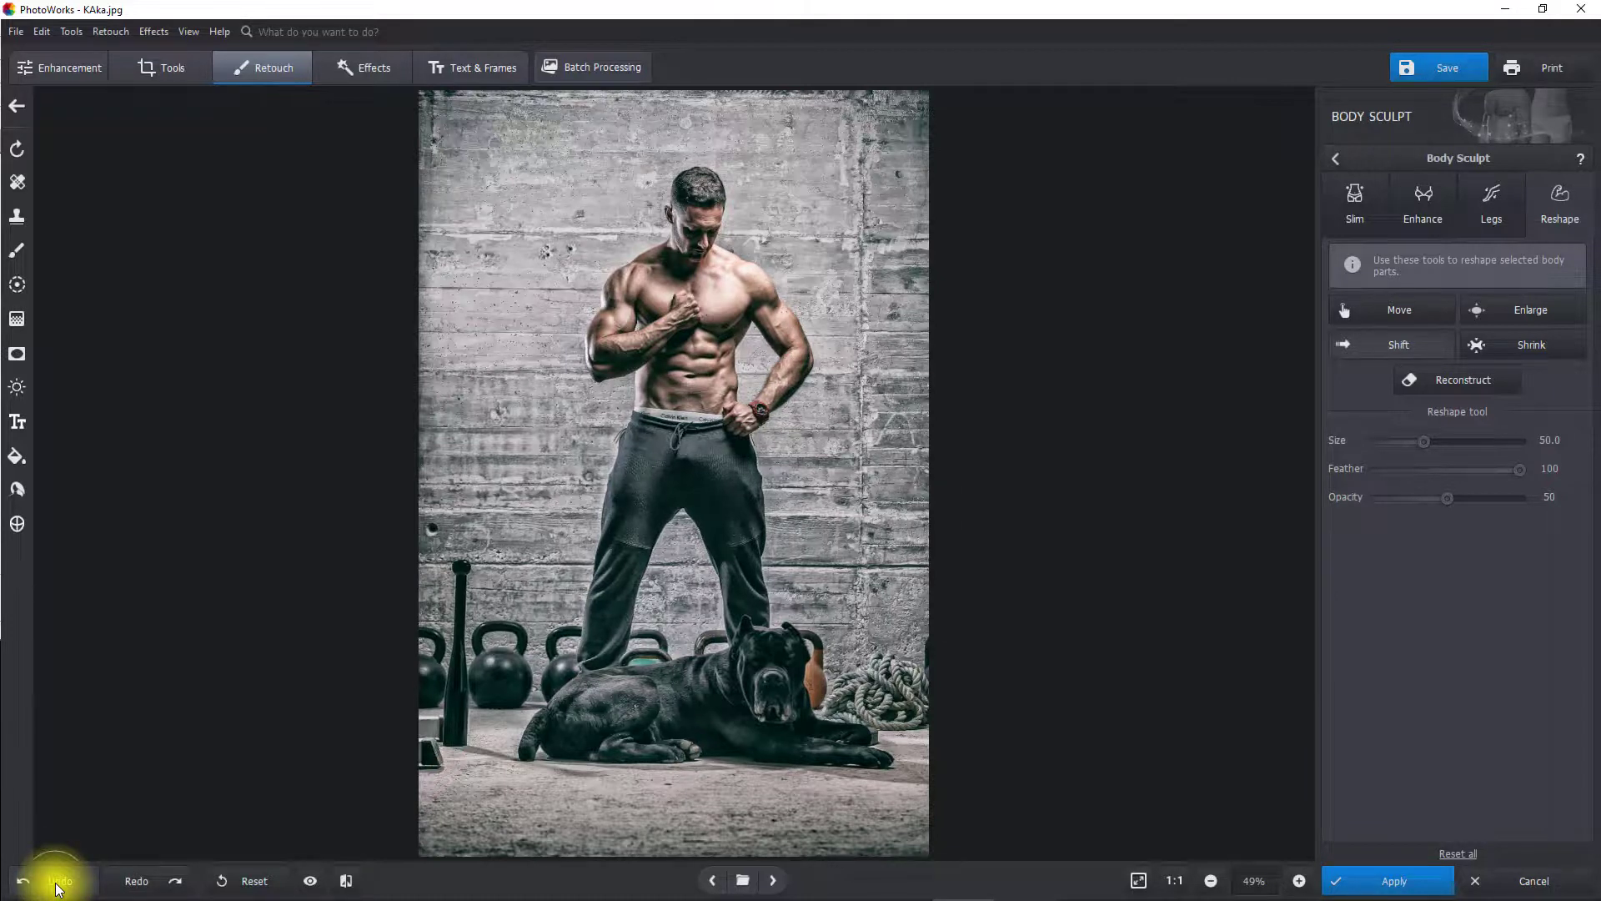
click(121, 883)
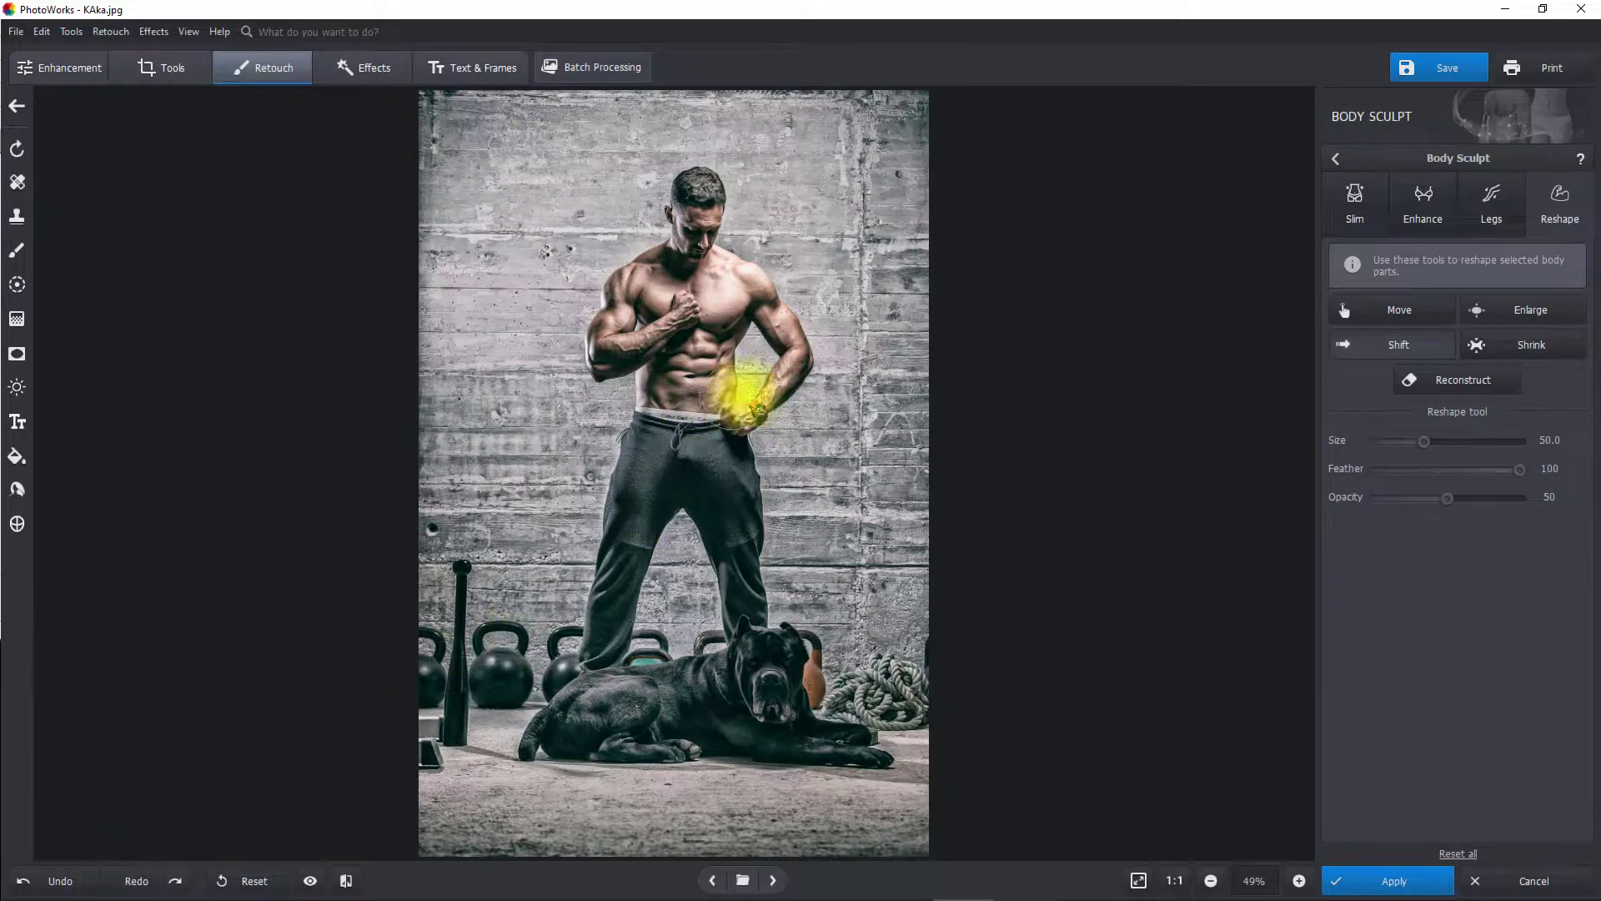
Reshape the man's waist with the Reshape Move brush and set the brush size to 20.1
click(1399, 314)
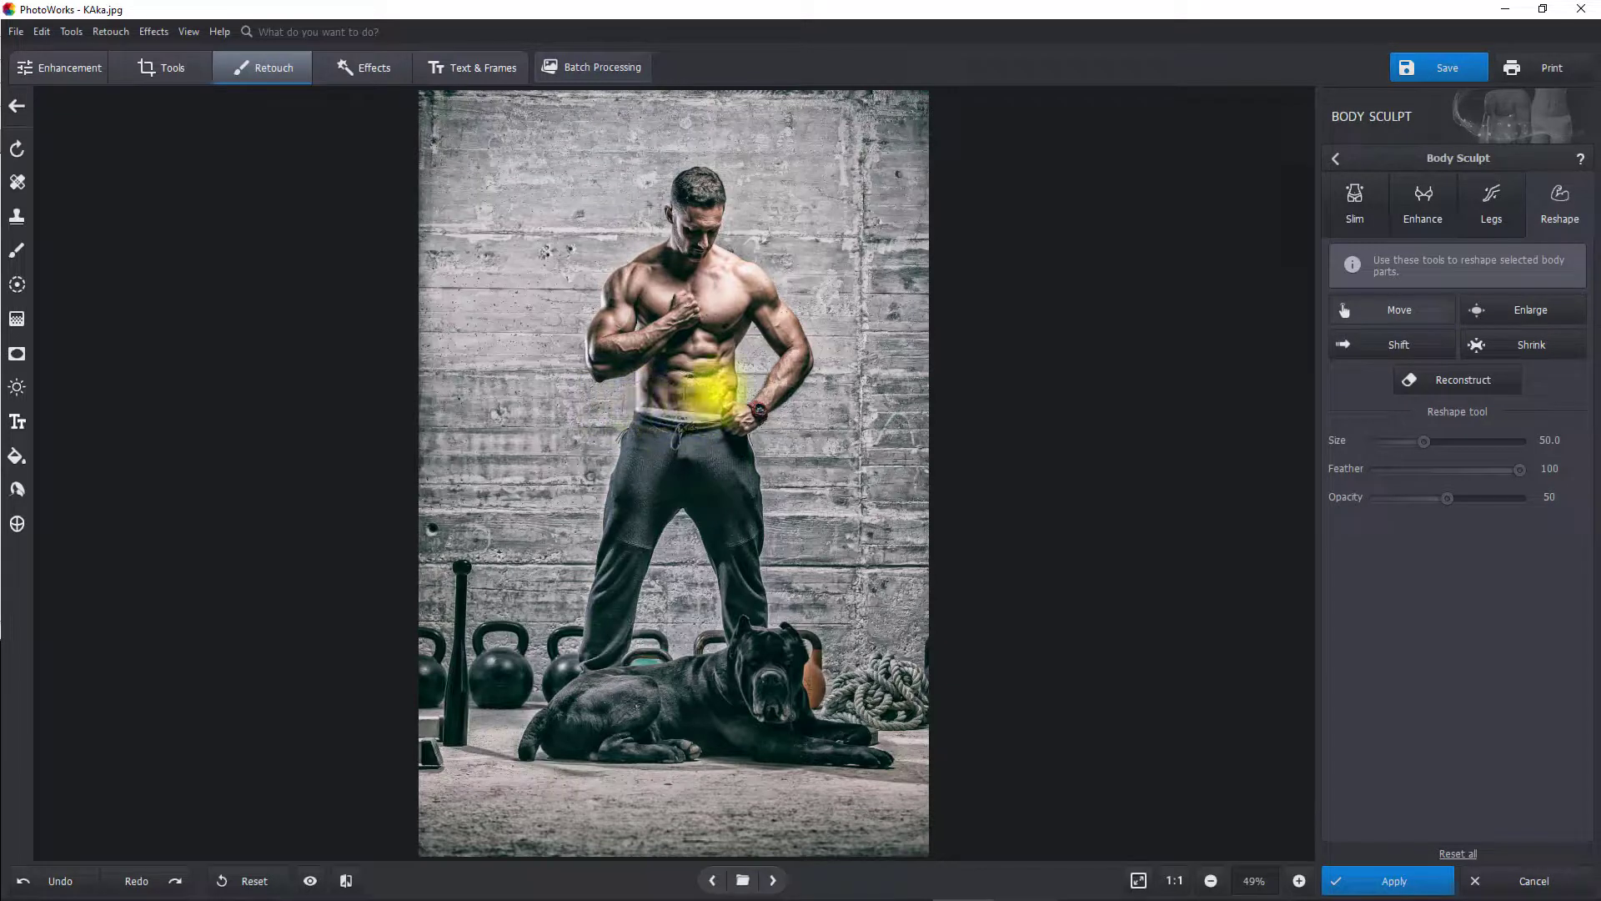
drag(704, 388, 672, 367)
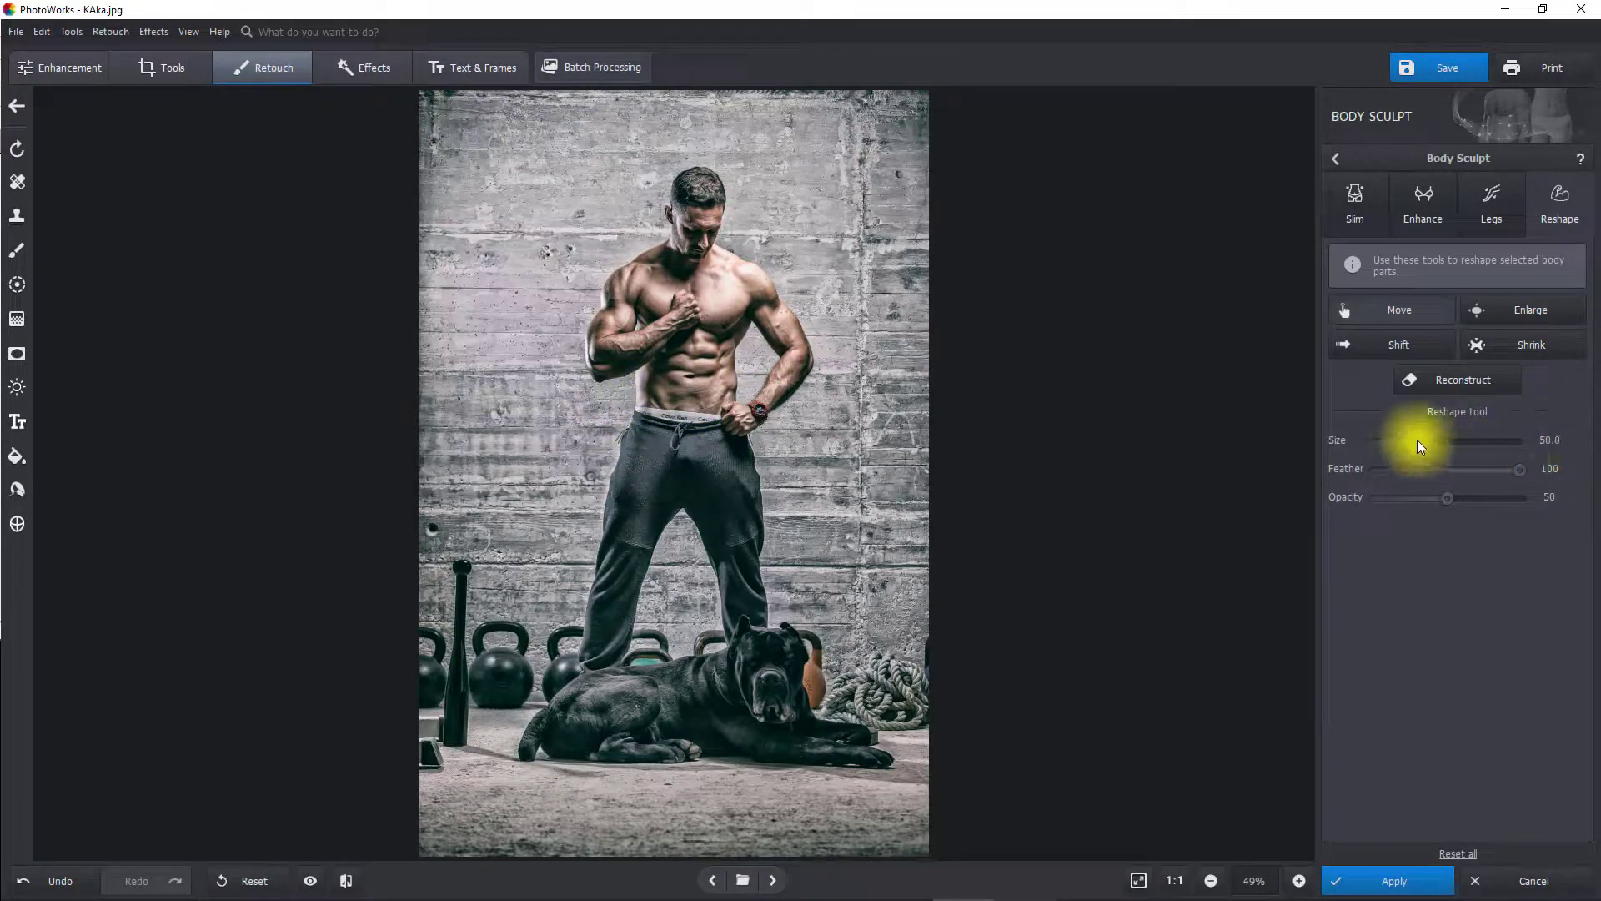
drag(1392, 440, 1385, 440)
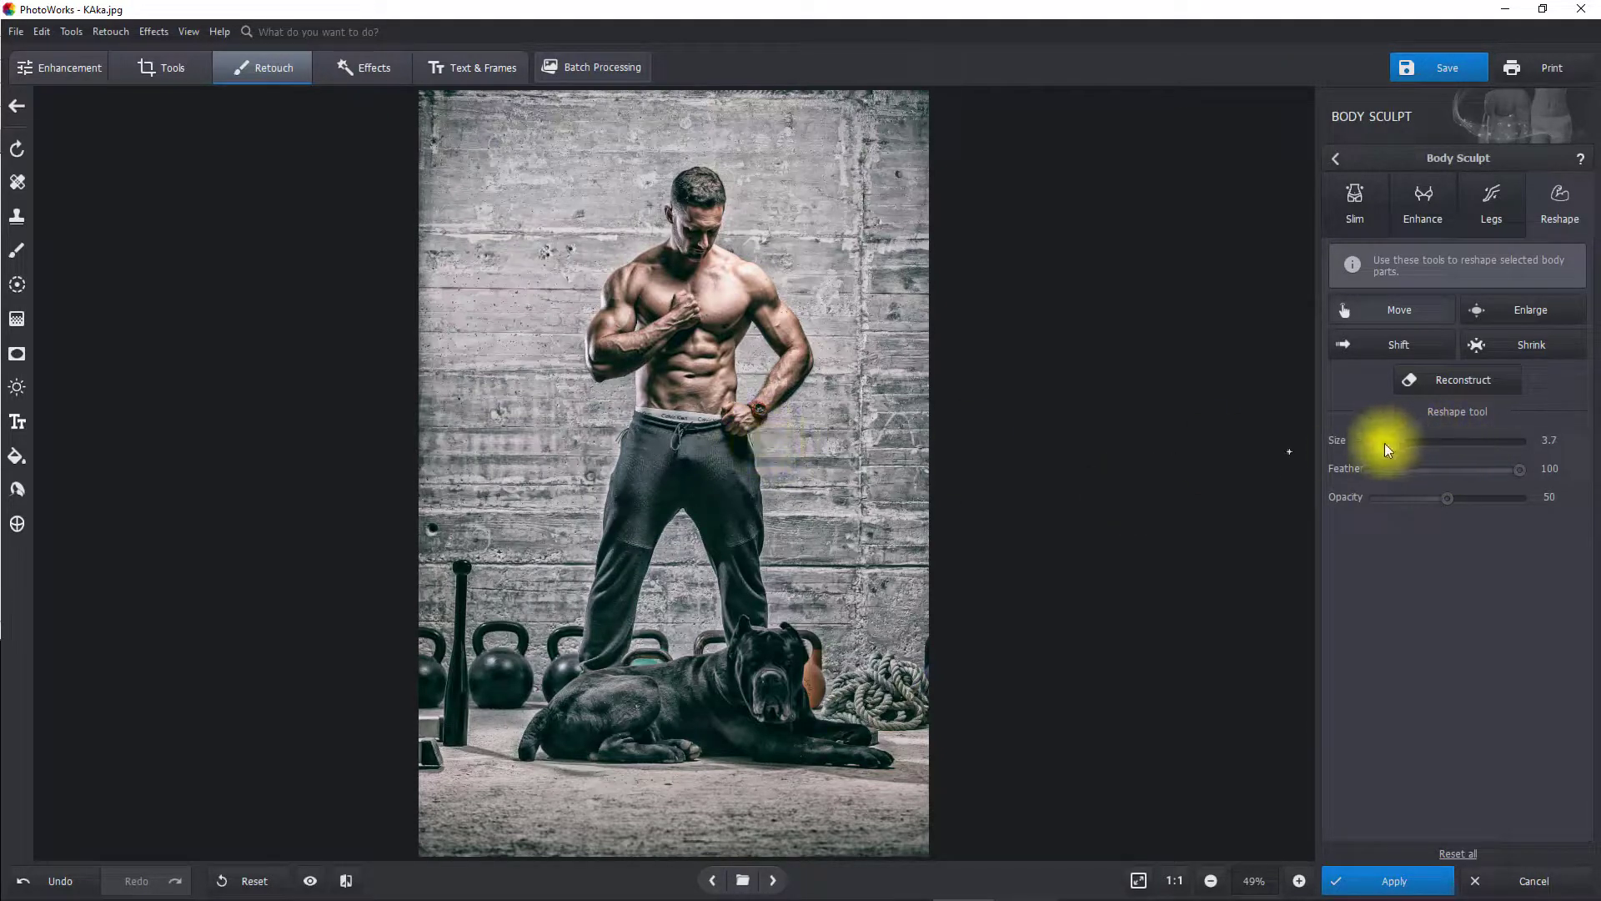
drag(1391, 442, 1396, 443)
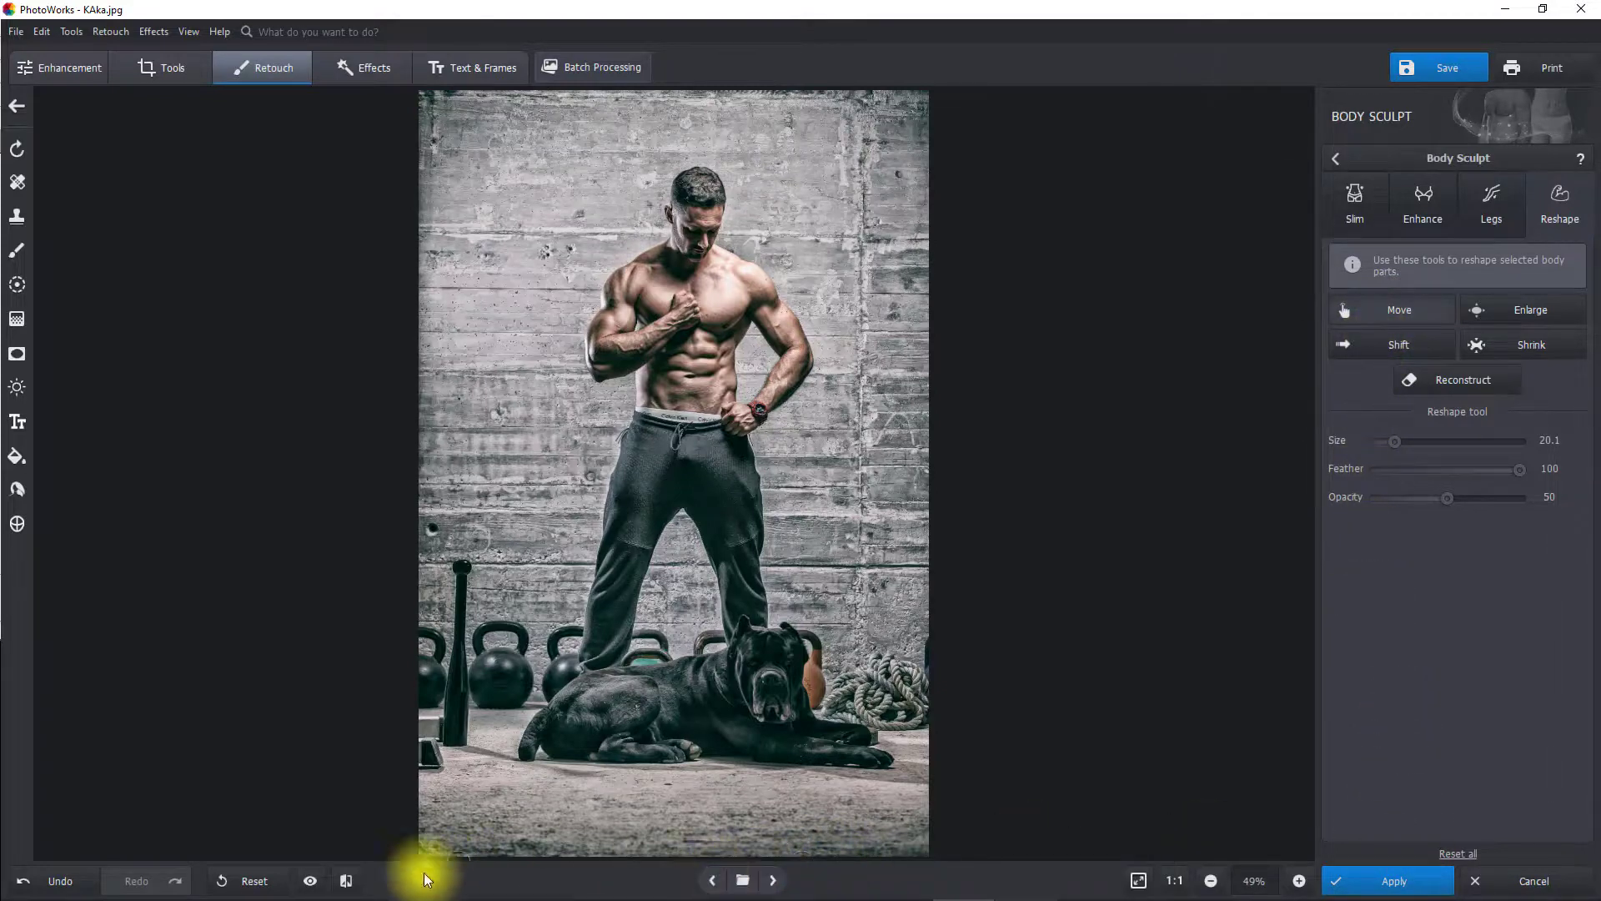
Compare the man's photo before and after side by side and reset all Body Sculpt changes
click(347, 881)
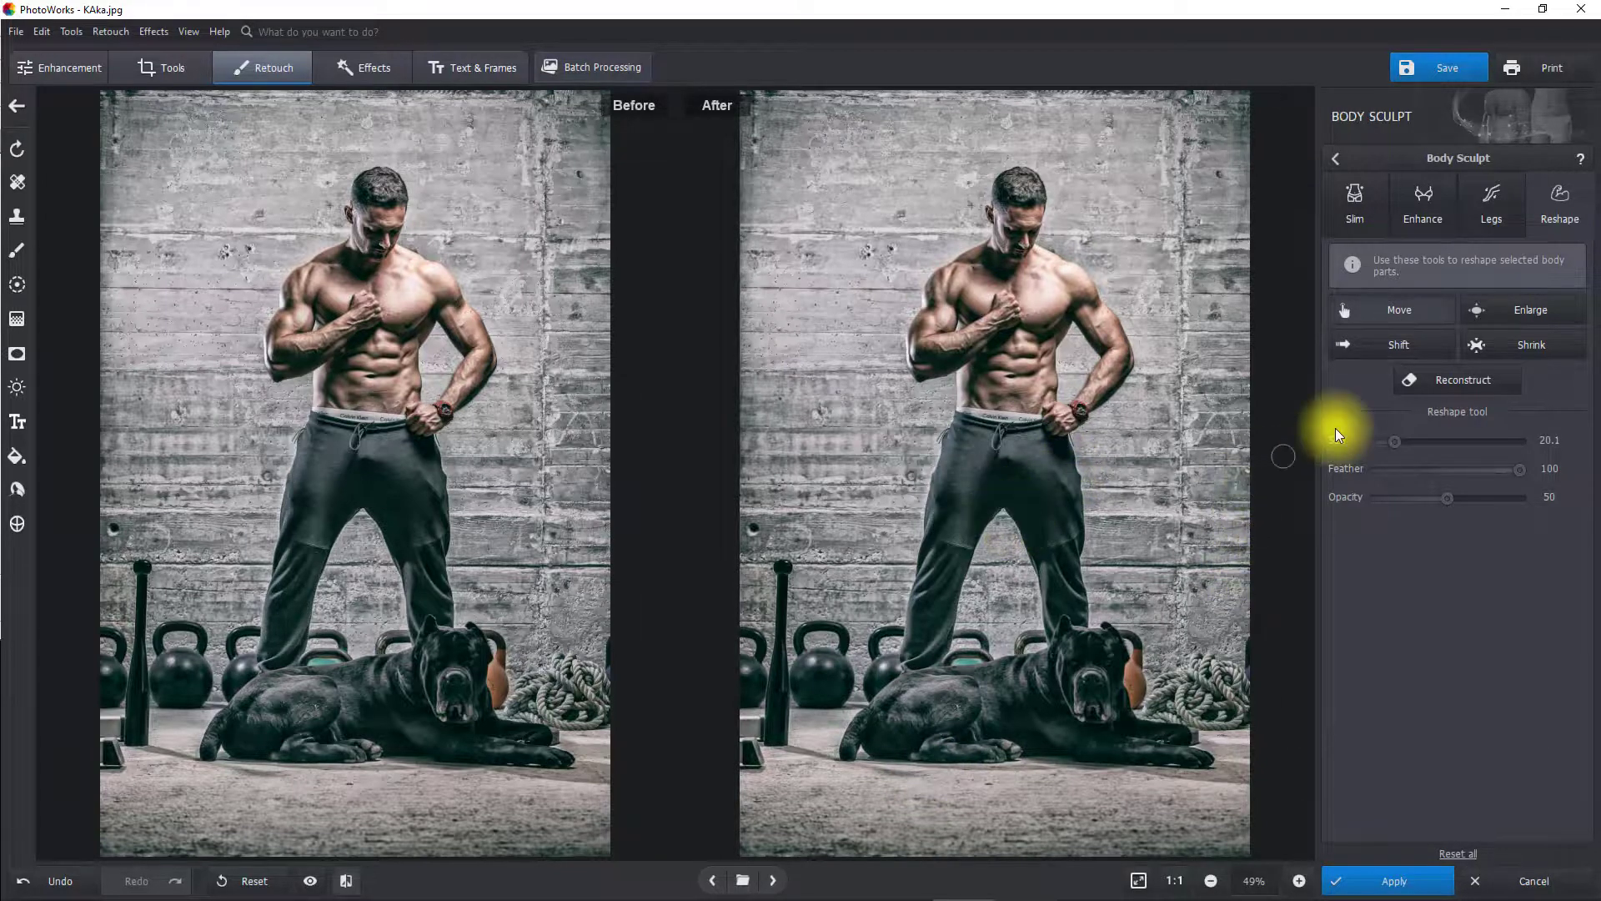
click(1468, 859)
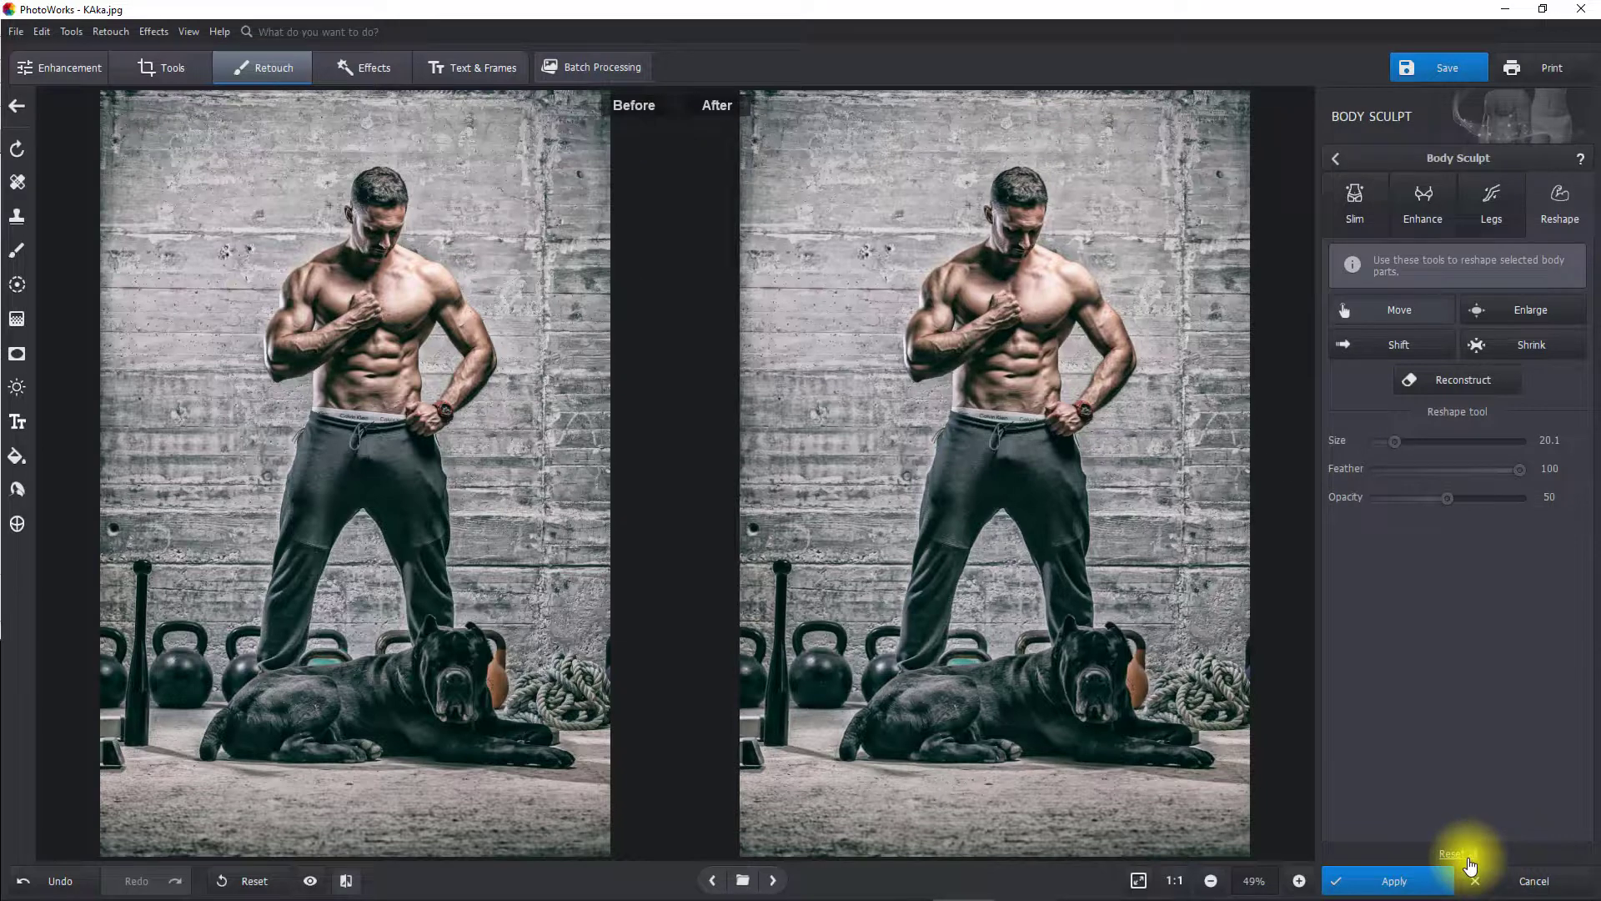